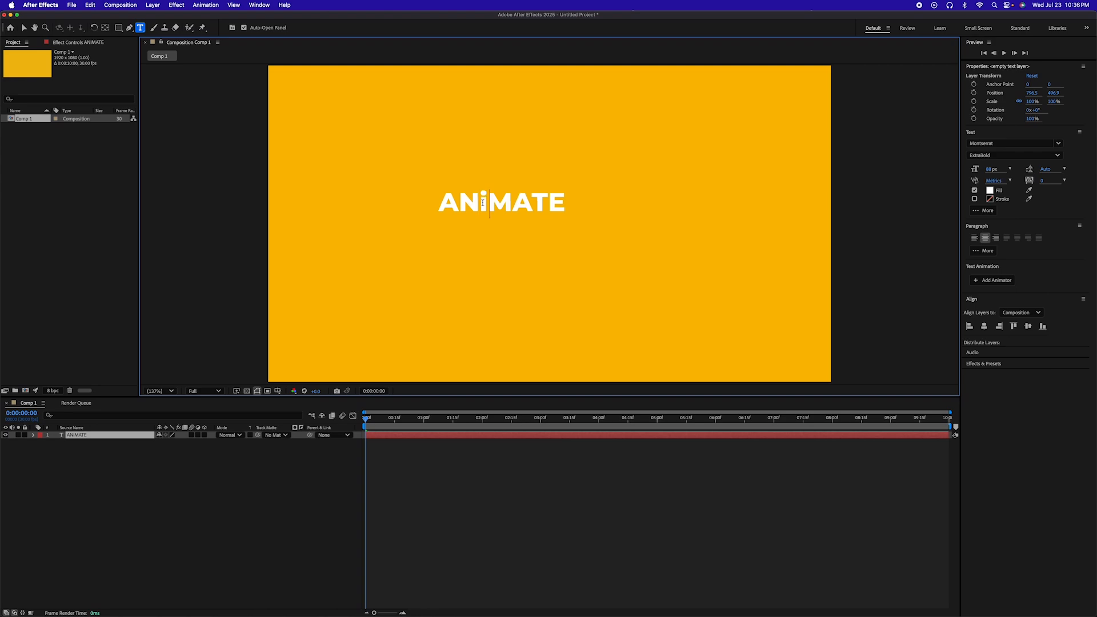
Center the ANiMATE text layer horizontally and vertically in the composition.
click(310, 485)
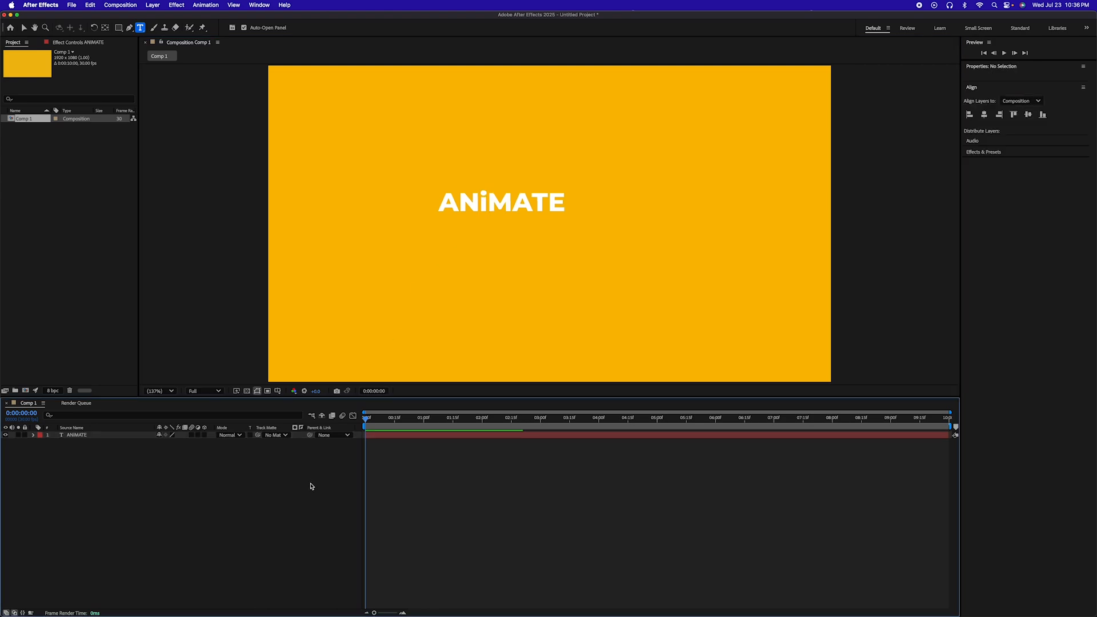
click(115, 436)
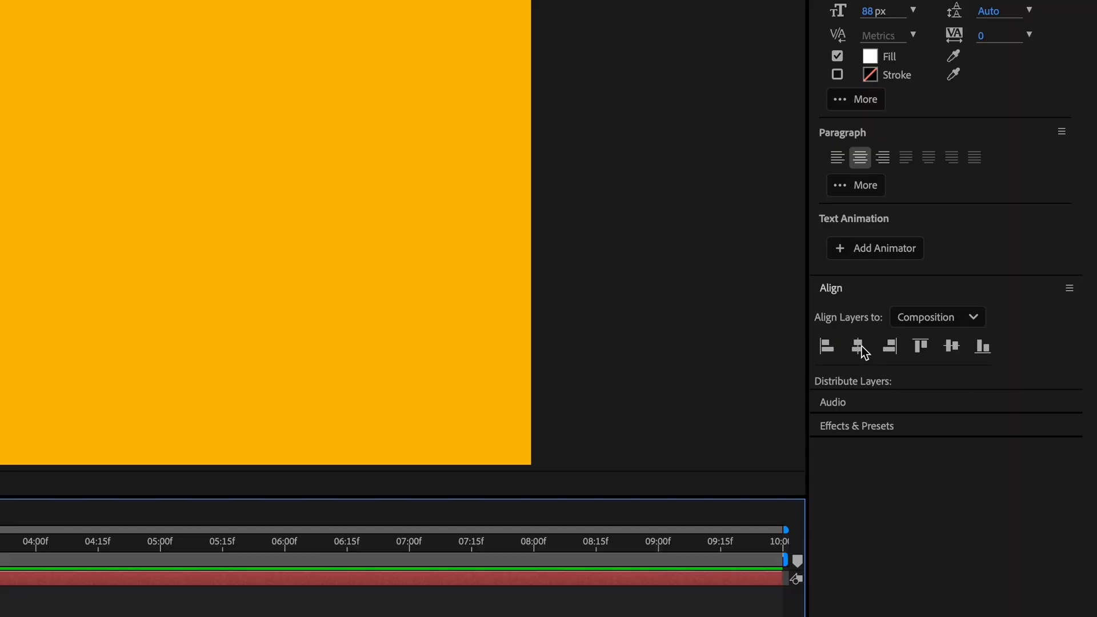
click(859, 346)
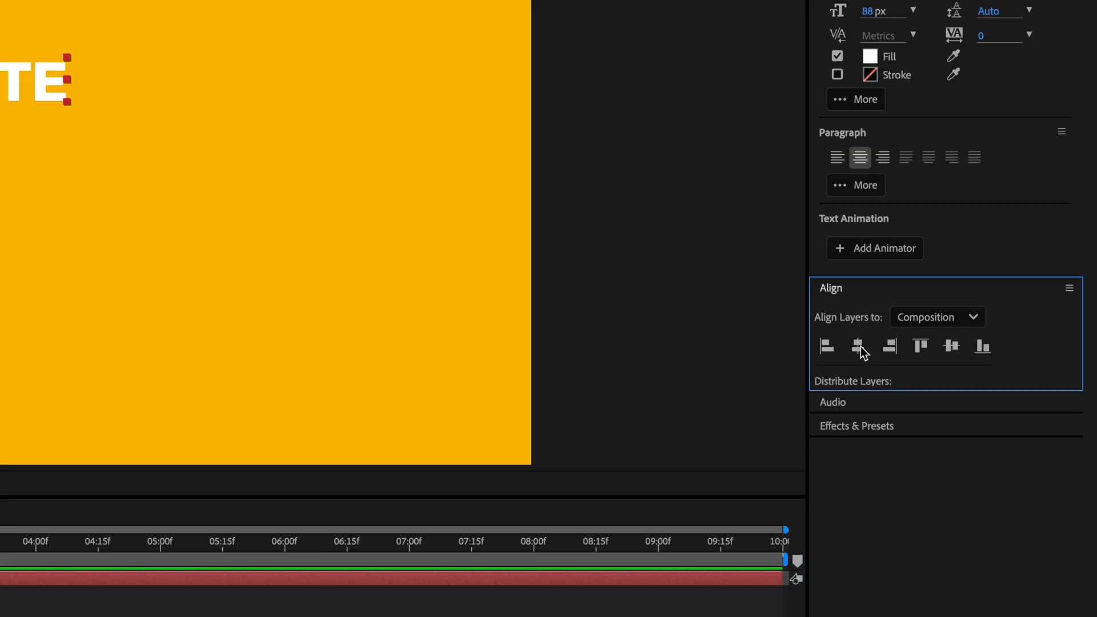
click(952, 345)
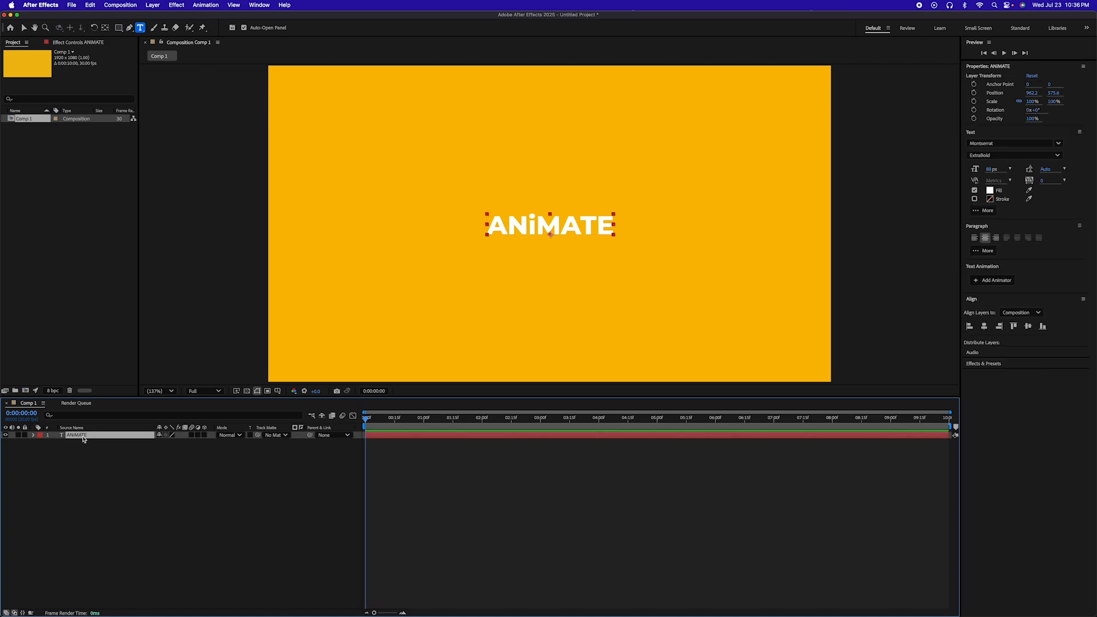
Duplicate the ANiMATE text layer and change the copy's text to the single letter A.
key(super+d)
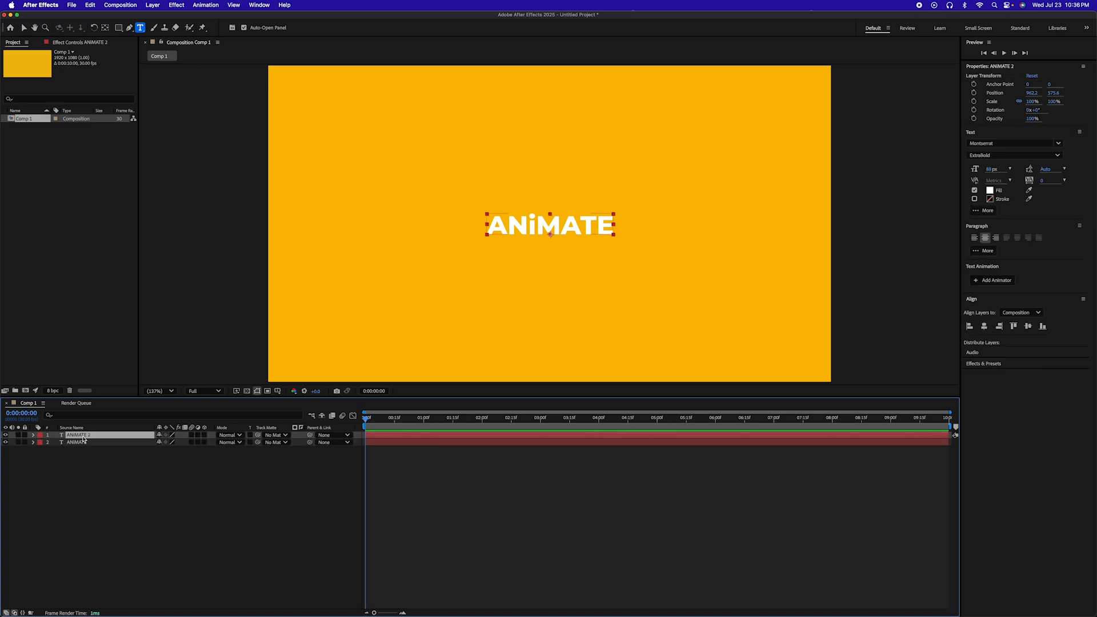
double_click(82, 437)
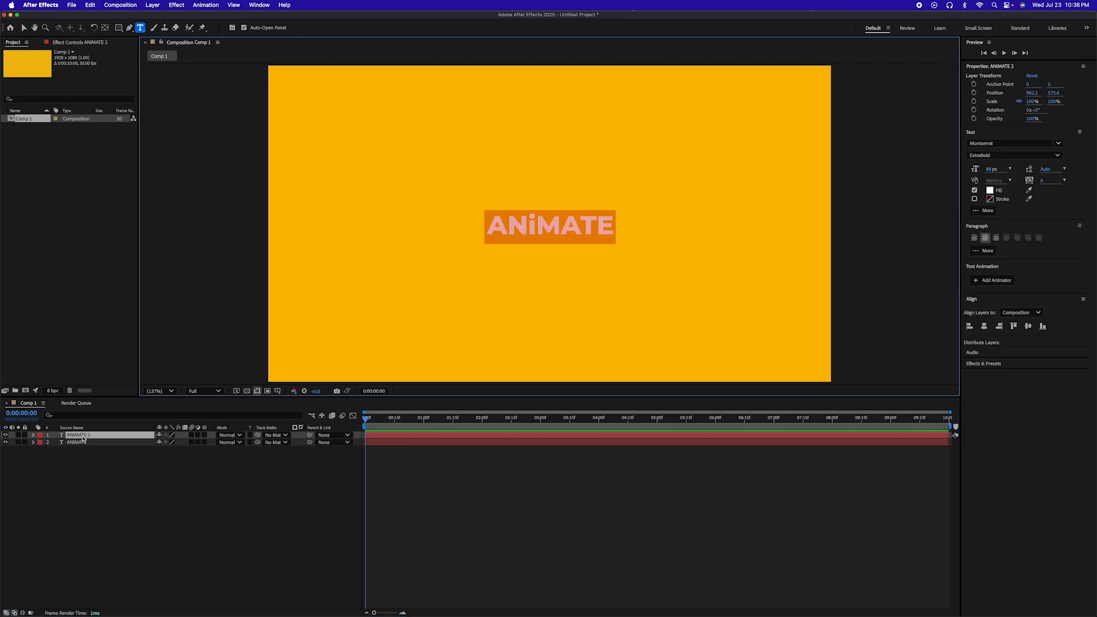
text(A)
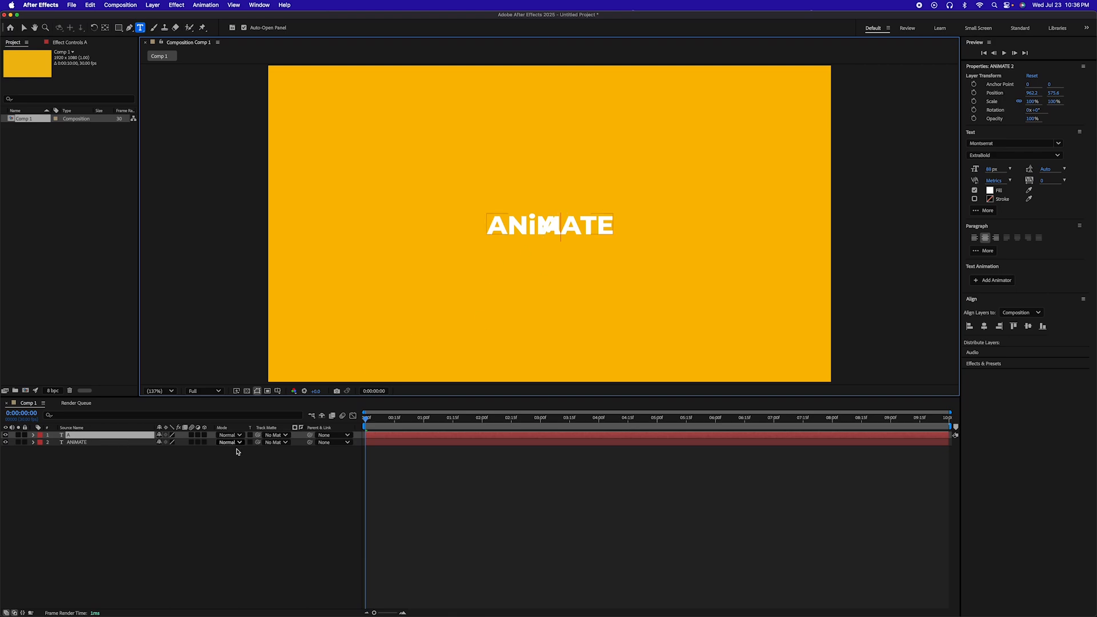
Lower the opacity of the original ANiMATE layer to 59% so it serves as a guide.
click(88, 444)
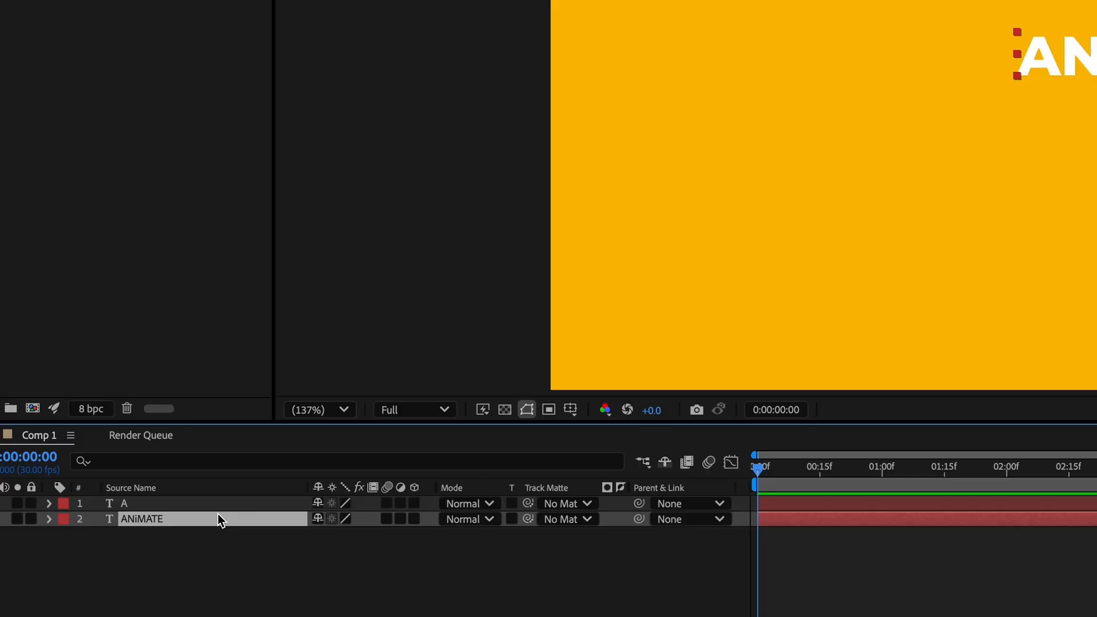
key(t)
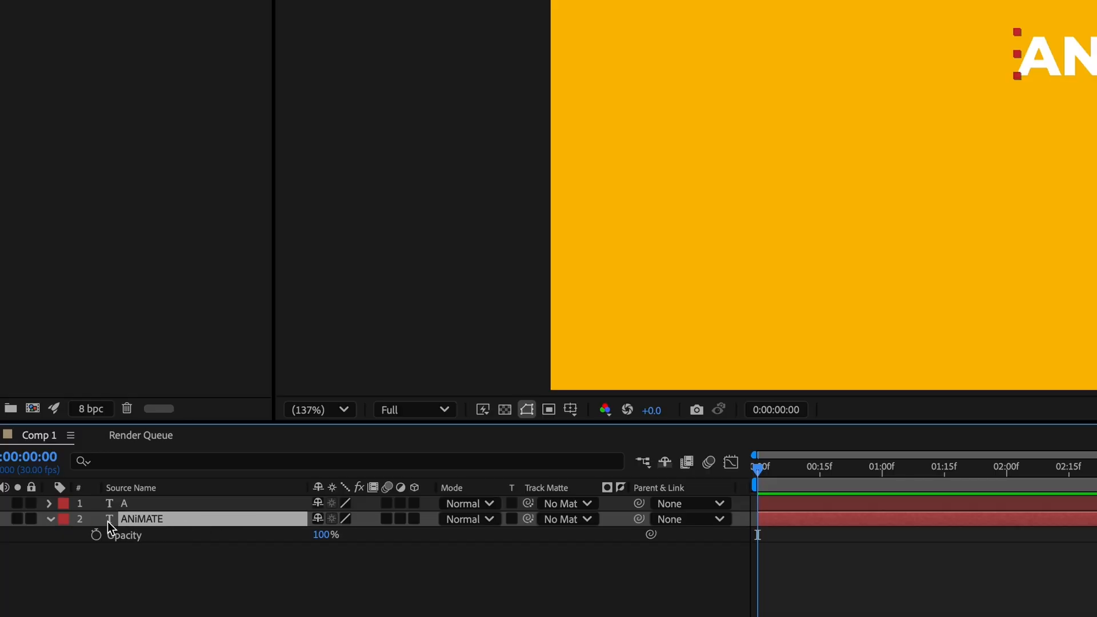
drag(320, 535, 285, 536)
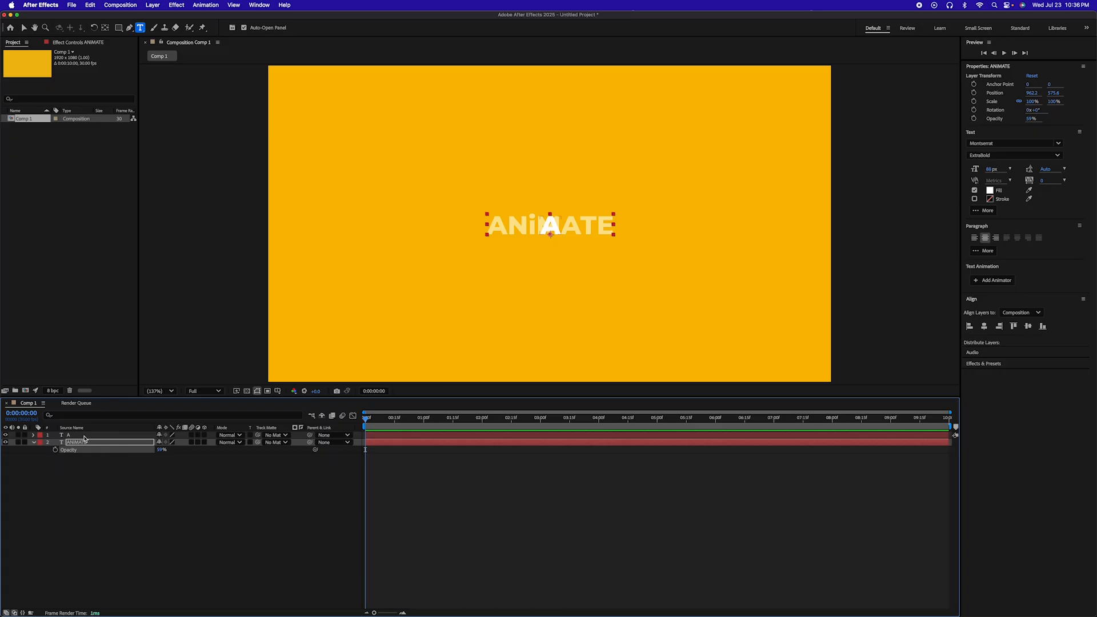
Make the A text layer 3D and set the composition's 3D renderer to Advanced 3D.
click(148, 505)
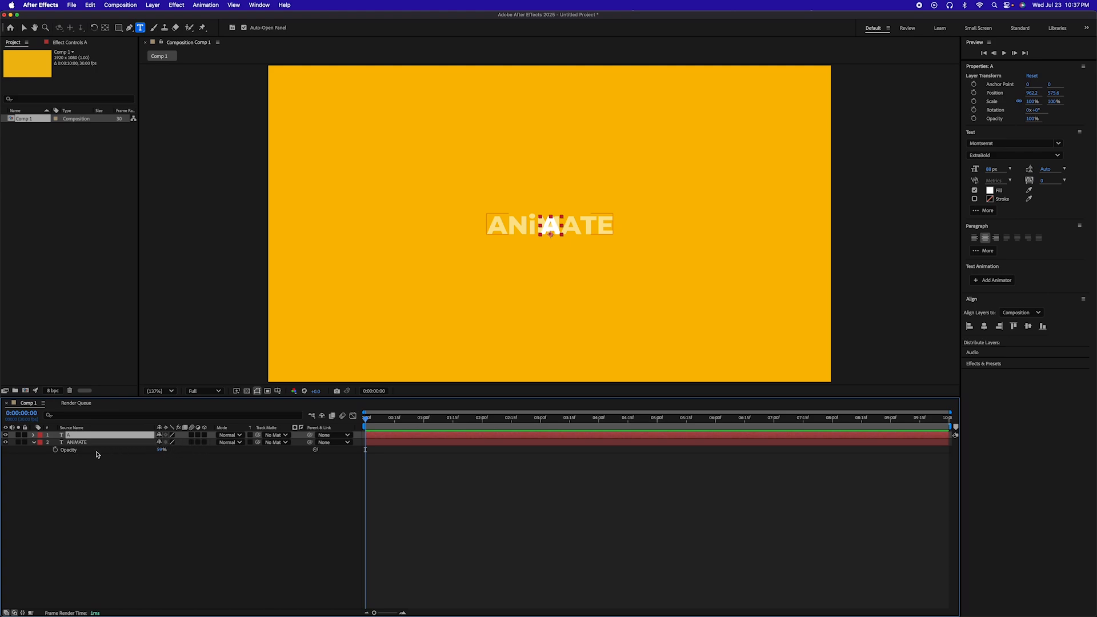
click(205, 435)
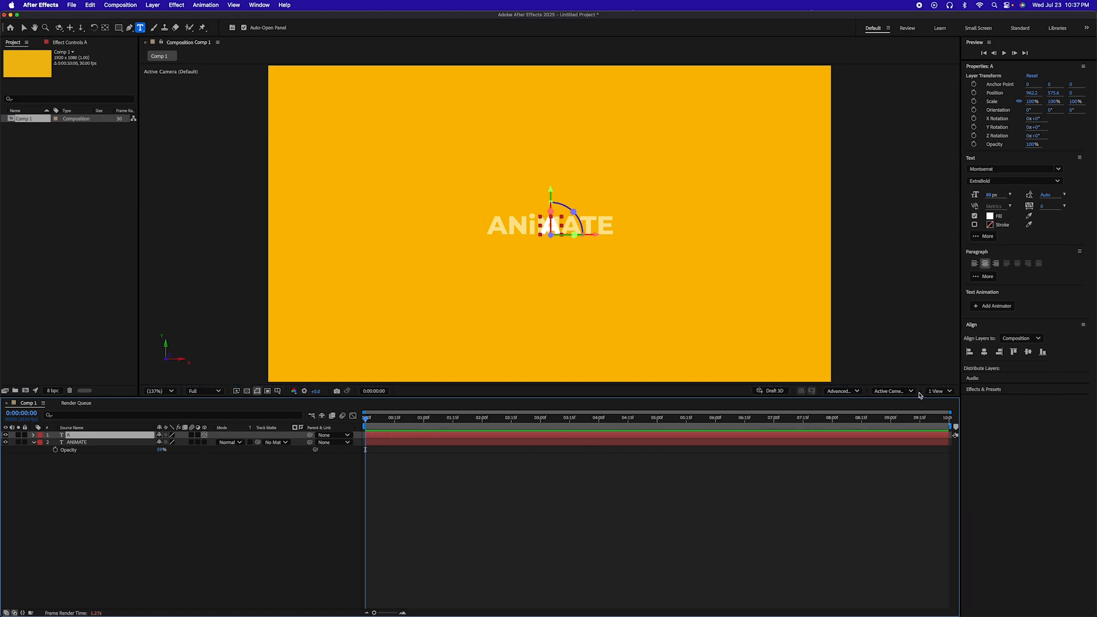
click(840, 392)
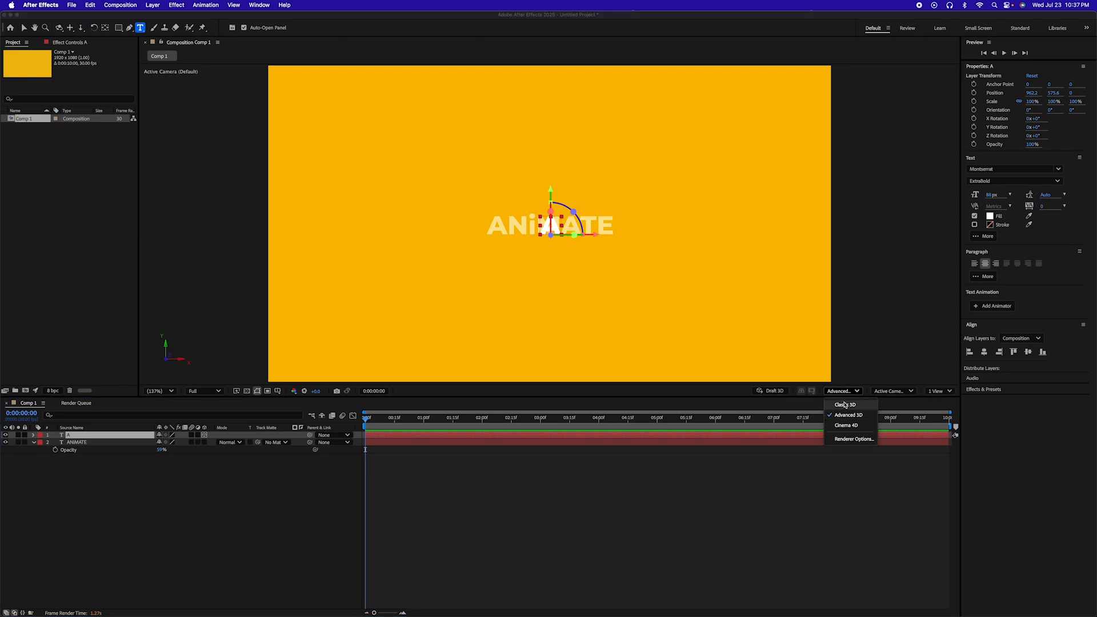
click(844, 405)
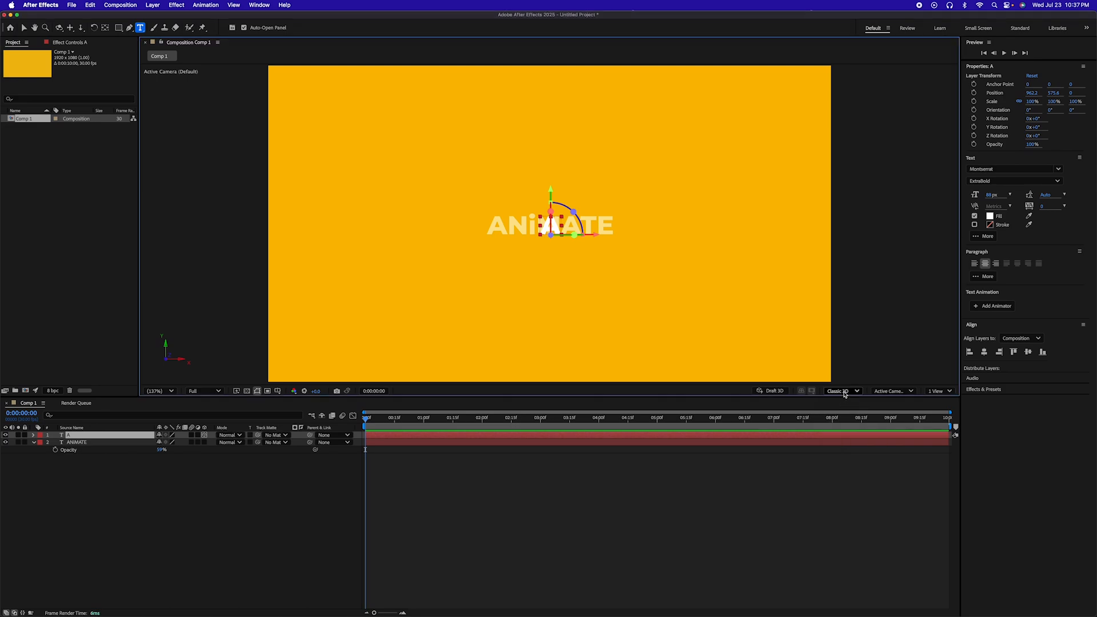
click(842, 393)
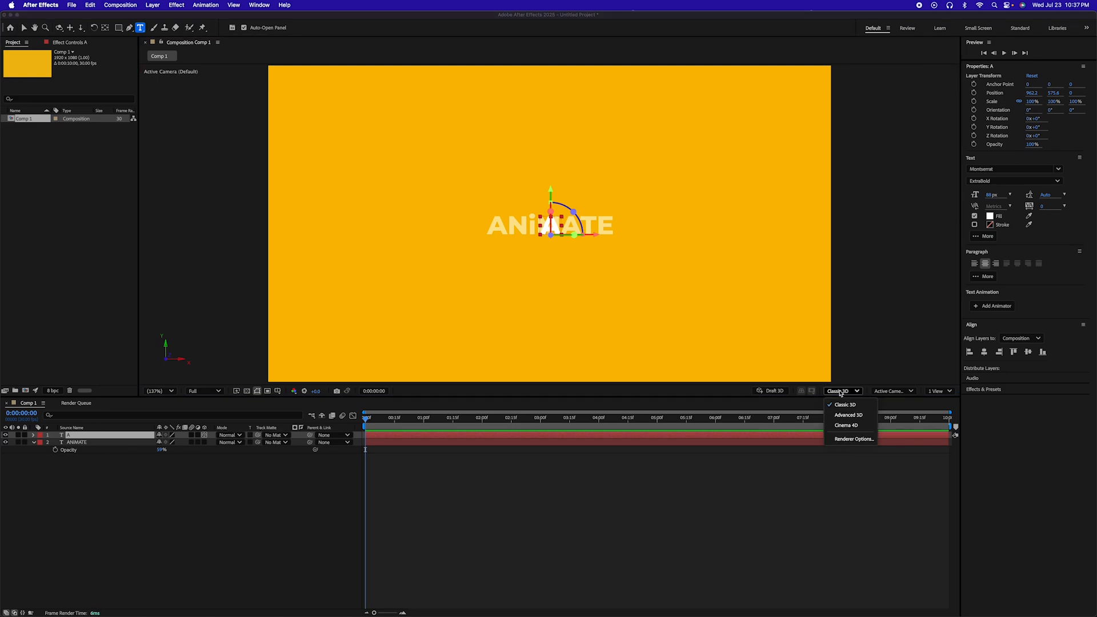
click(840, 415)
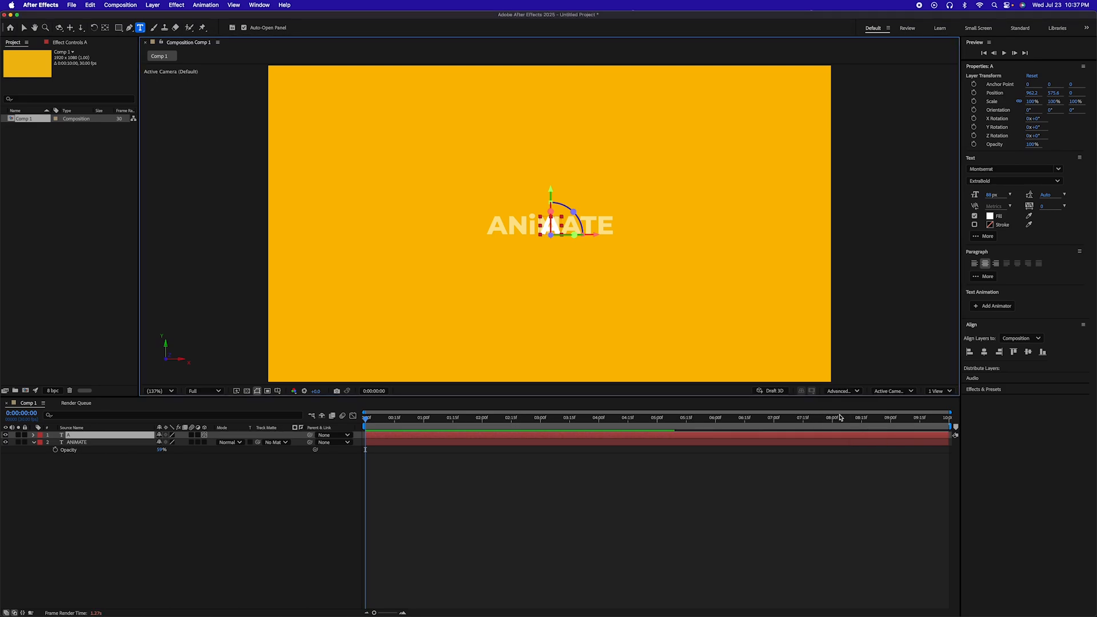
Set the Extrusion Depth in the A layer's geometry options to 40.
click(34, 435)
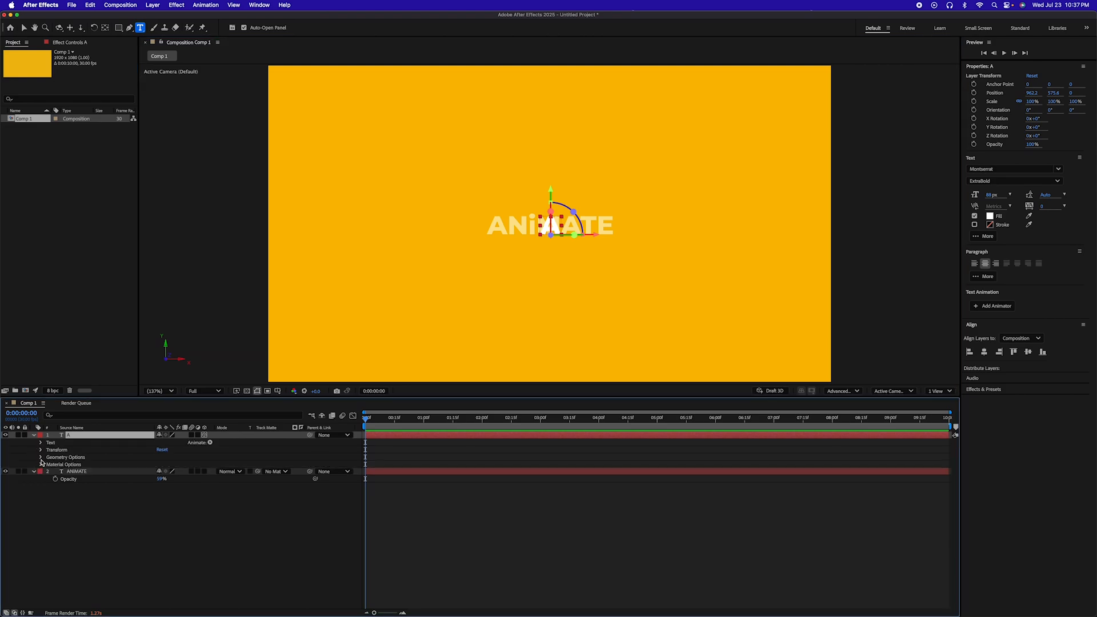
click(41, 458)
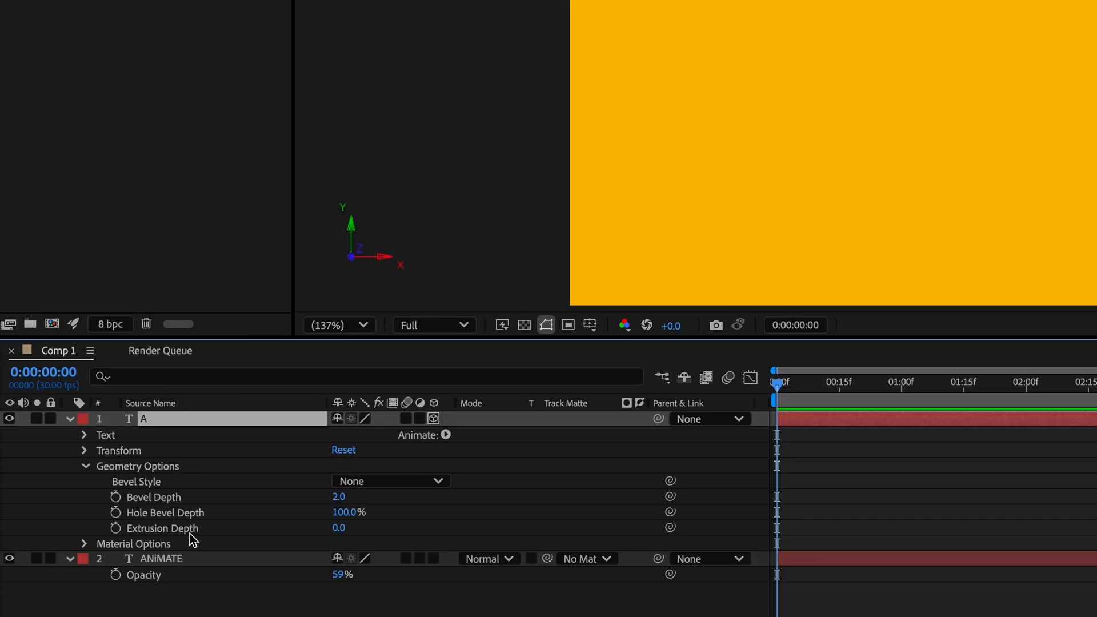
click(338, 528)
text(40)
key(Return)
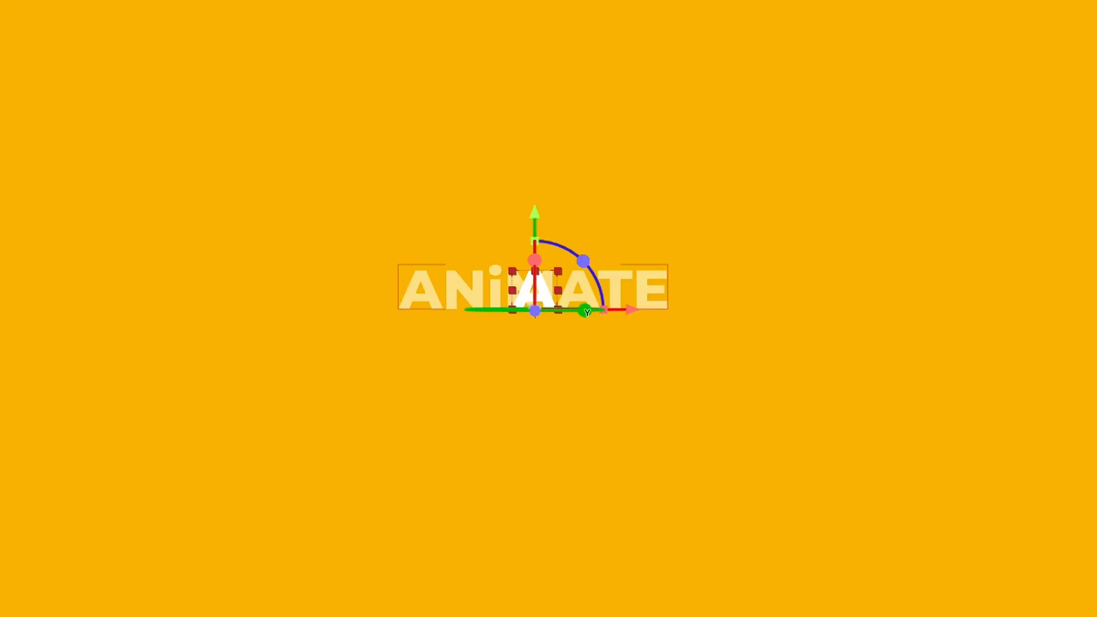
Try rotating the extruded A around its Y axis, and undo the rotation.
drag(585, 311, 549, 316)
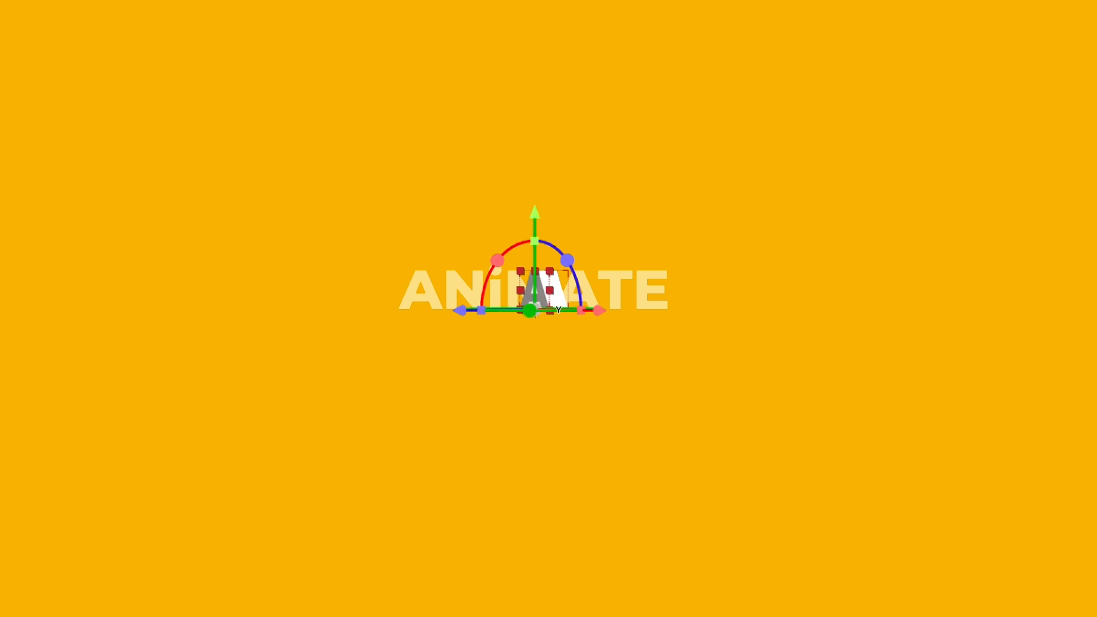
key(ctrl+z)
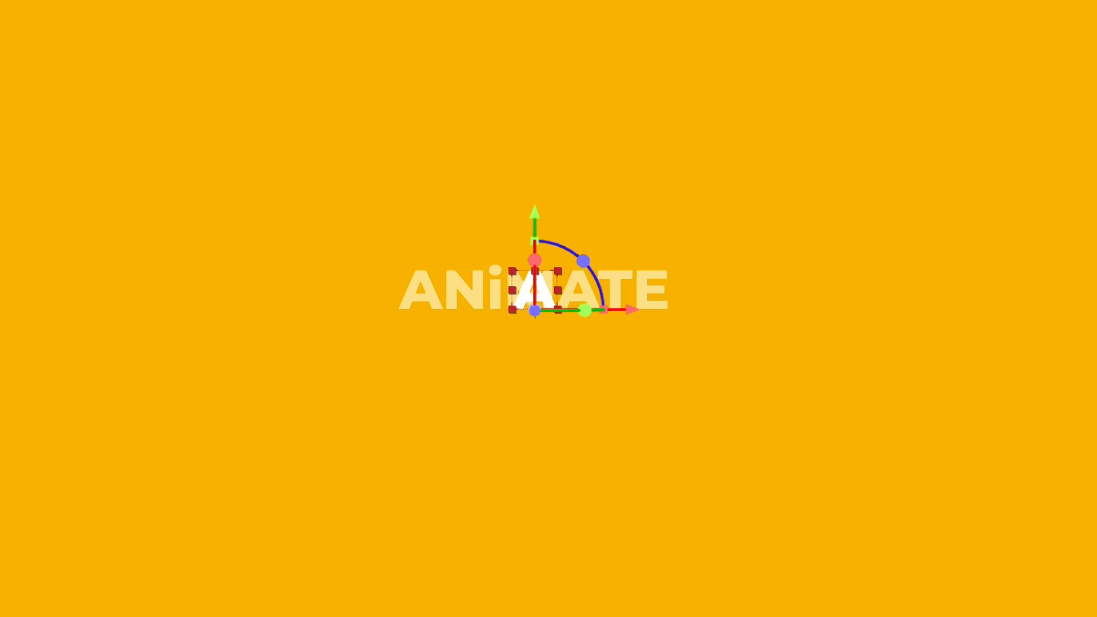
Center the A layer's anchor point in height and depth at Y -31 and Z 20, using the Left view, and return to Active Camera.
click(222, 58)
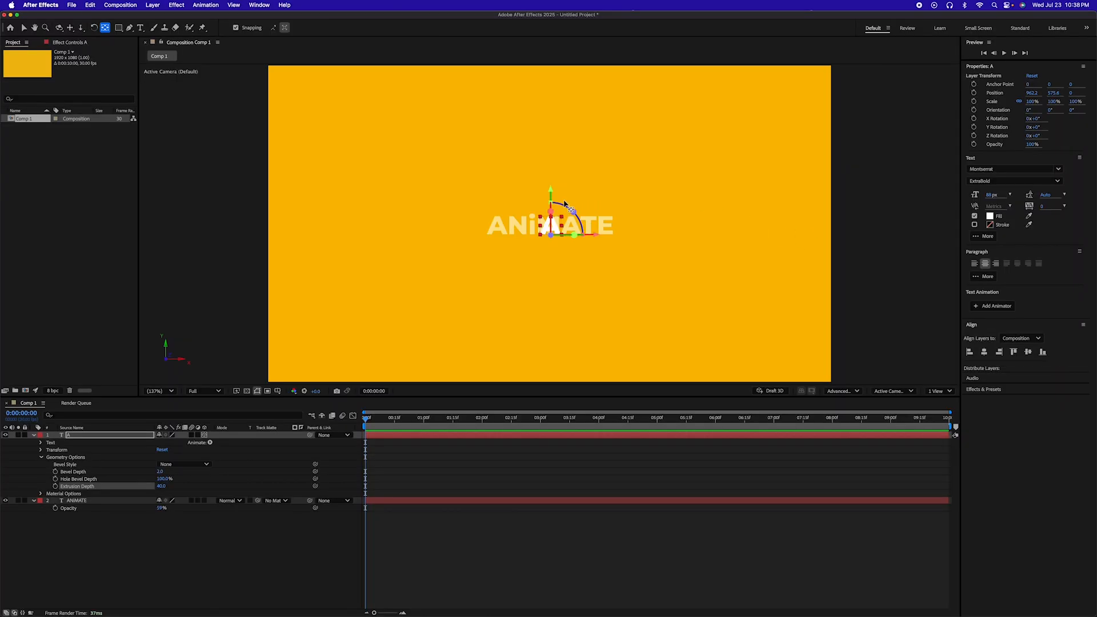
drag(550, 192, 552, 183)
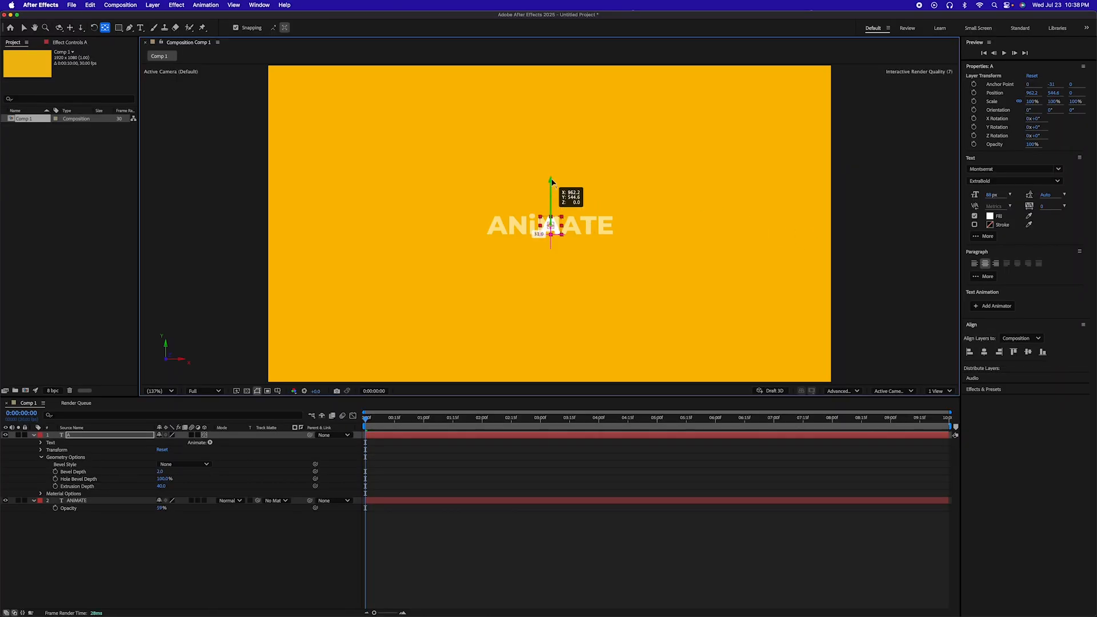
click(891, 391)
click(886, 442)
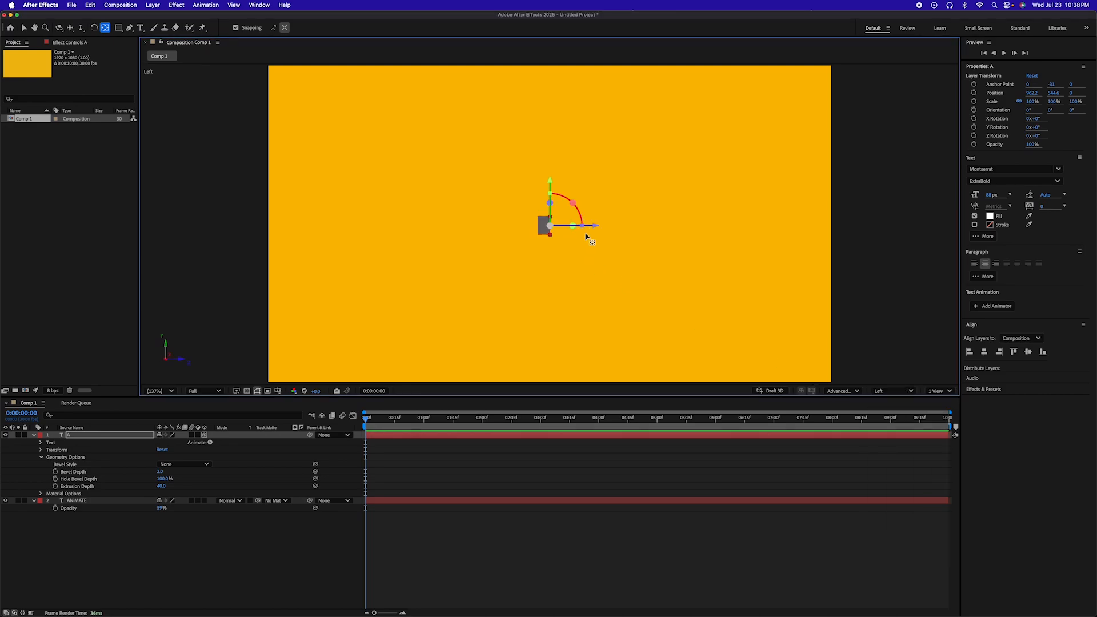
drag(595, 227, 592, 229)
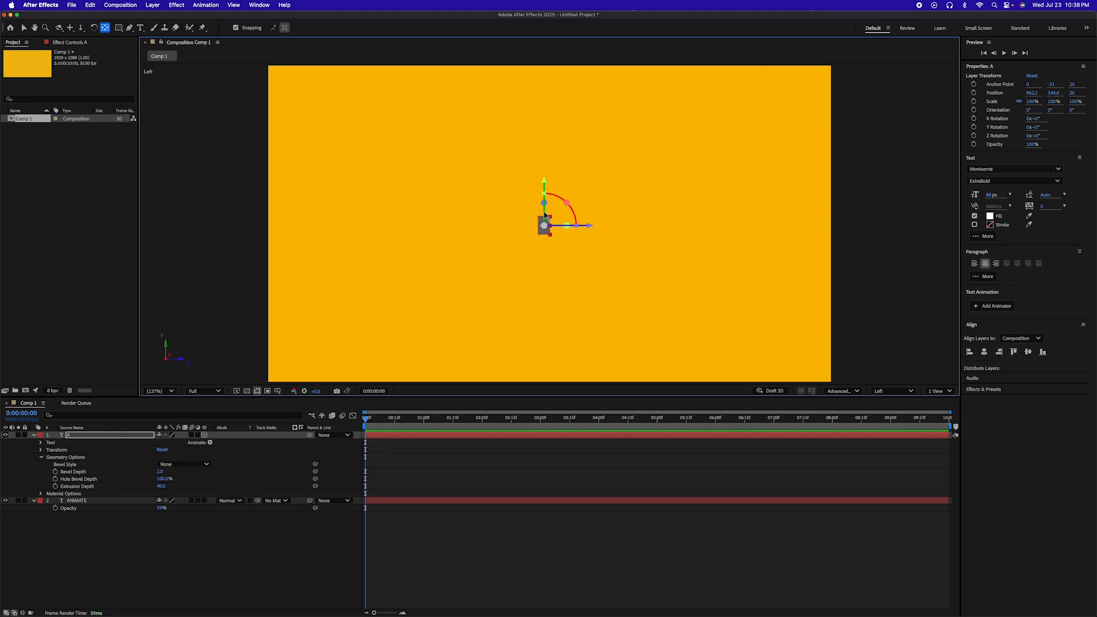
click(892, 392)
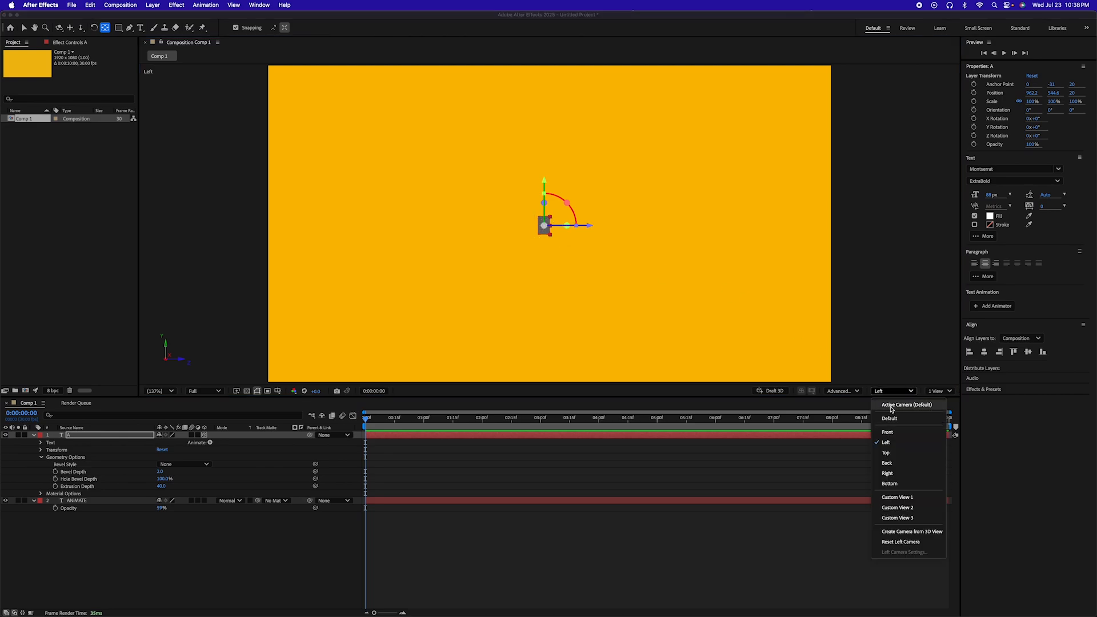
click(891, 405)
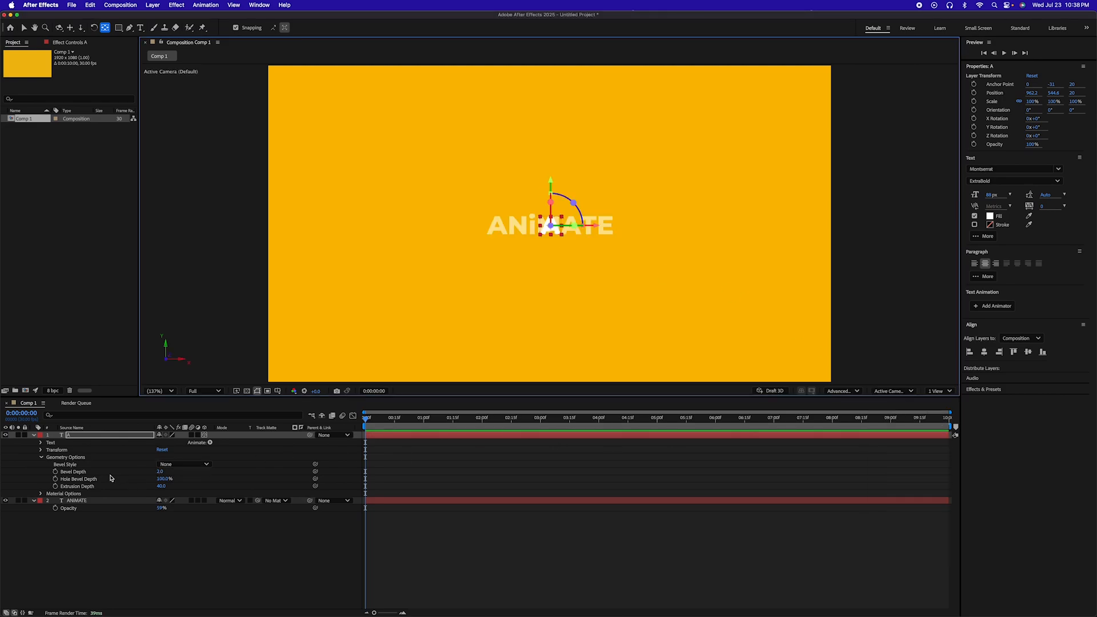
Add starting keyframes at 0:00 for the A layer's Position and its X, Y and Z Rotation.
click(71, 436)
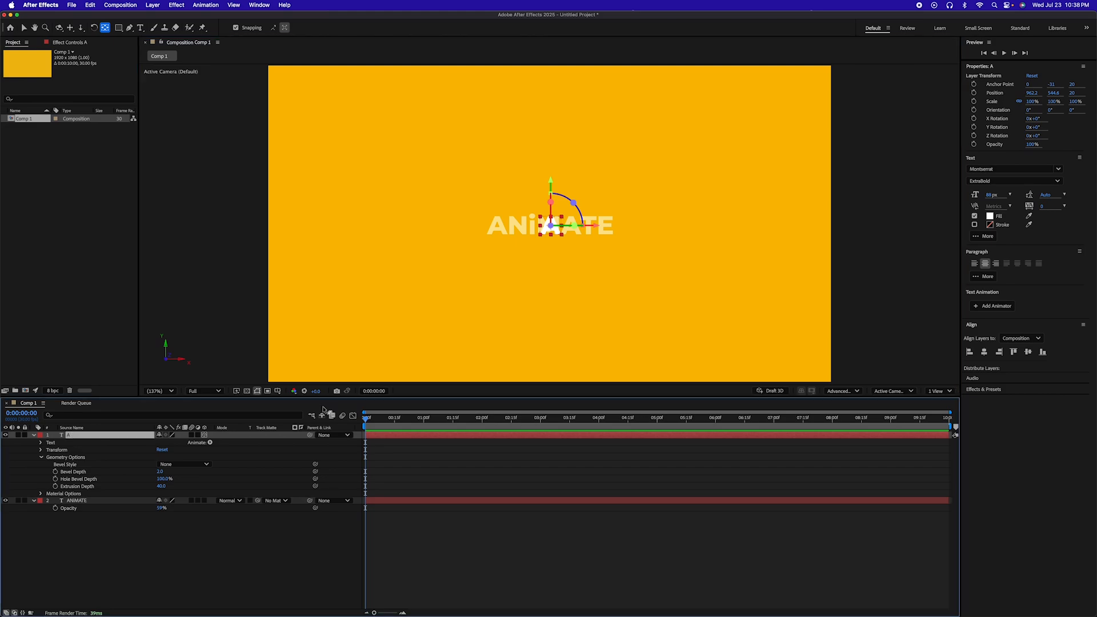
key(alt+shift+p)
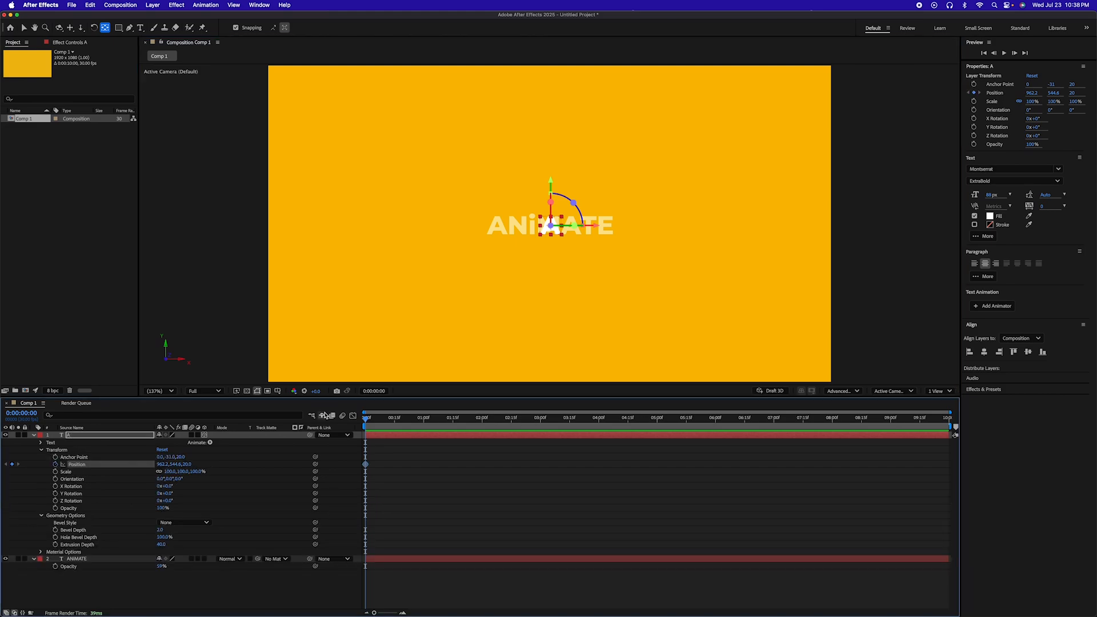
key(r)
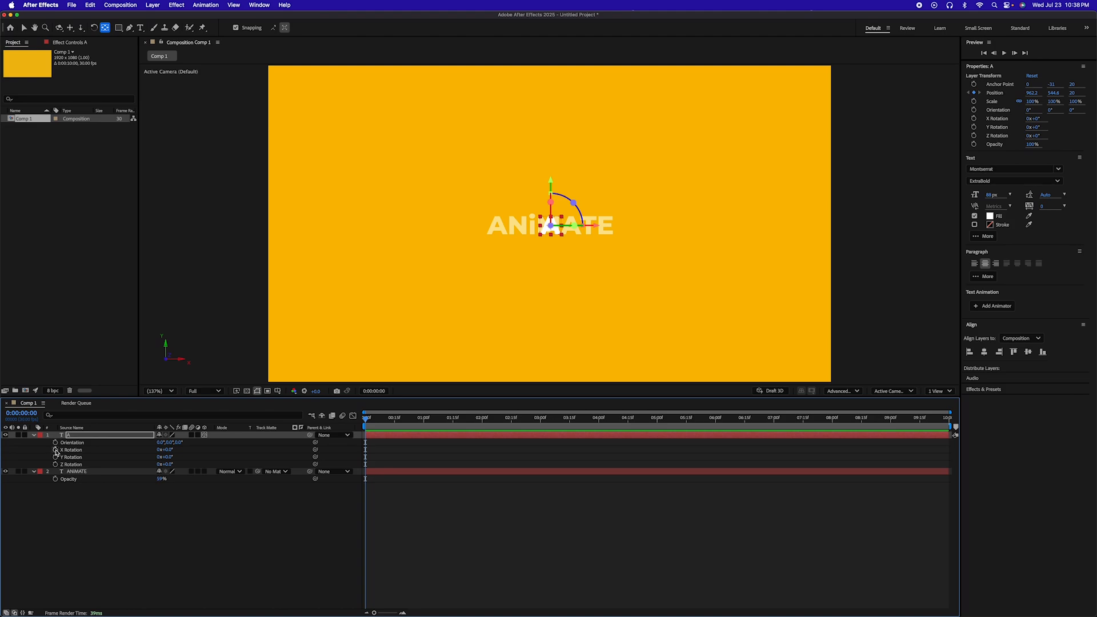
click(56, 449)
click(55, 457)
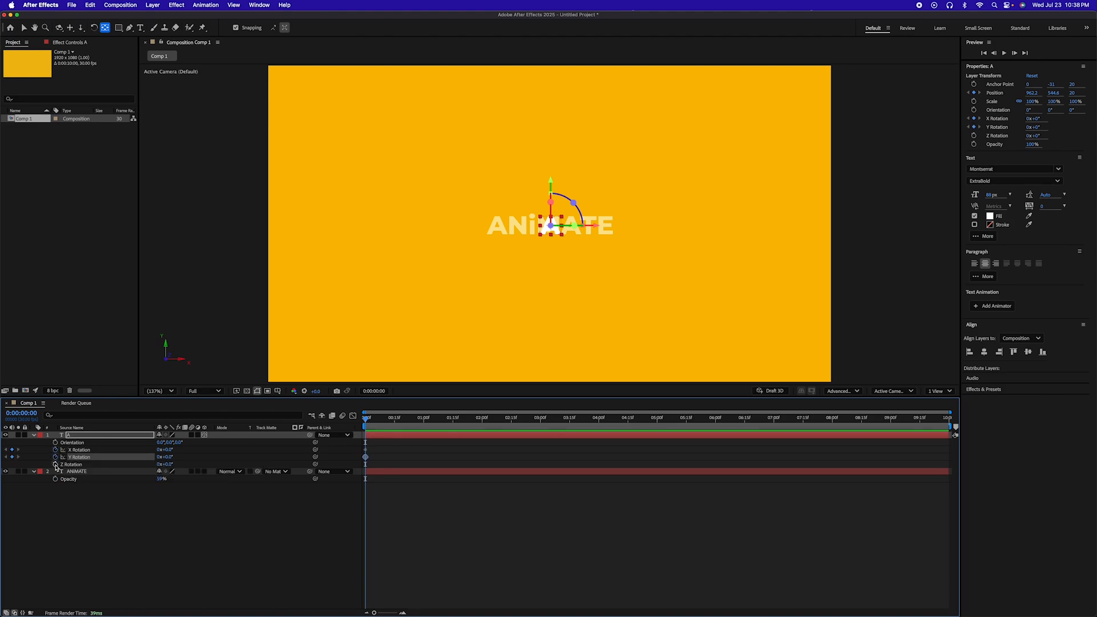
click(55, 467)
click(55, 464)
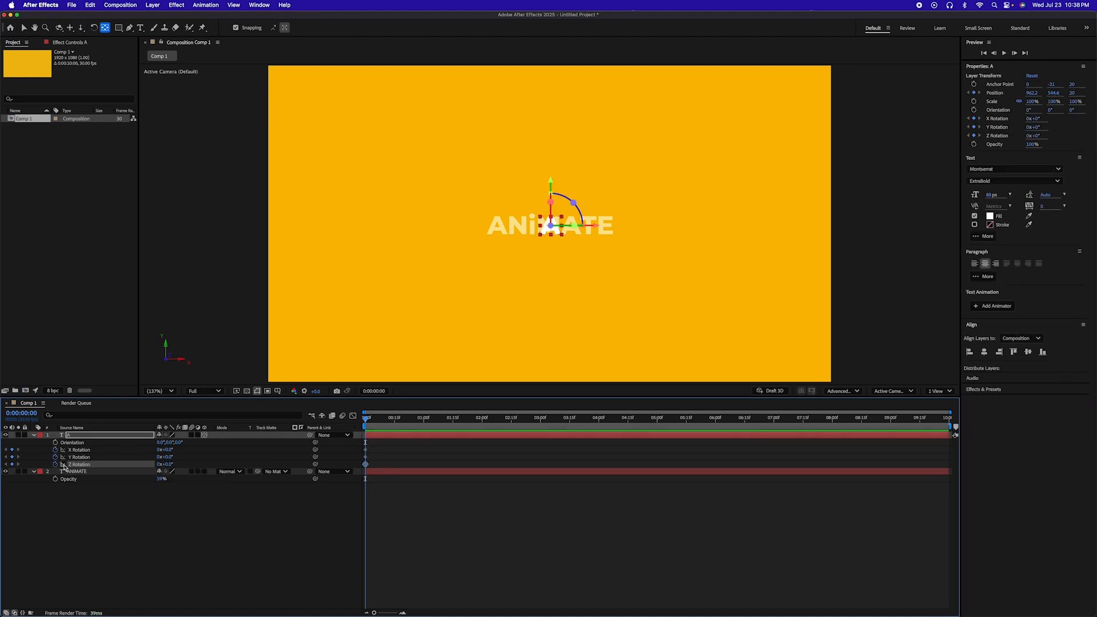
Move the A layer over the first letter of the ANiMATE guide by setting its X position to 775.2.
click(72, 436)
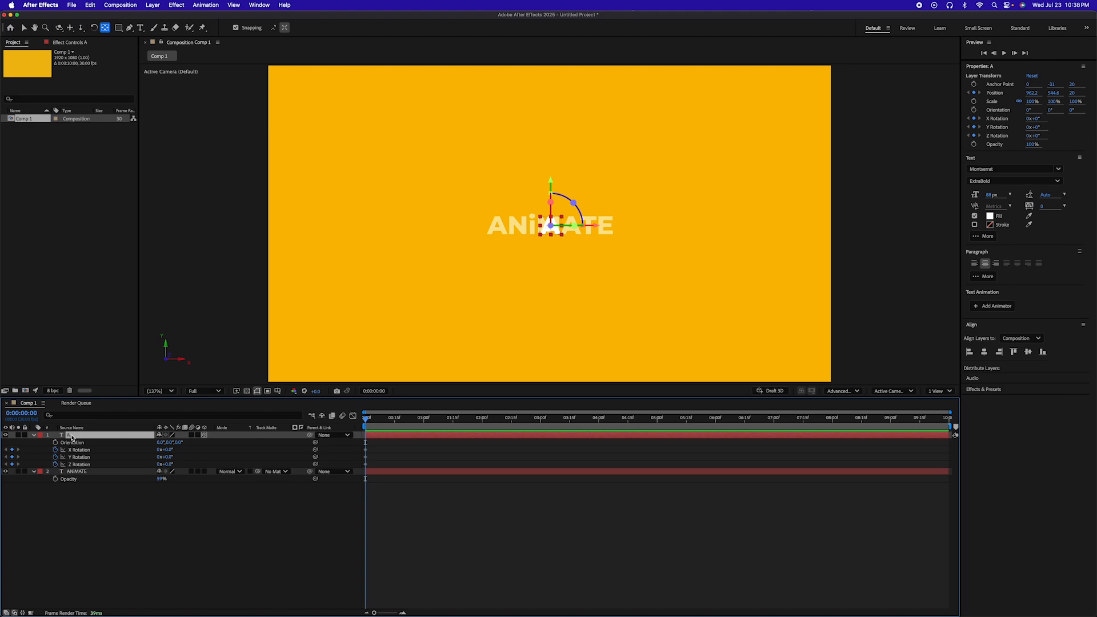
key(p)
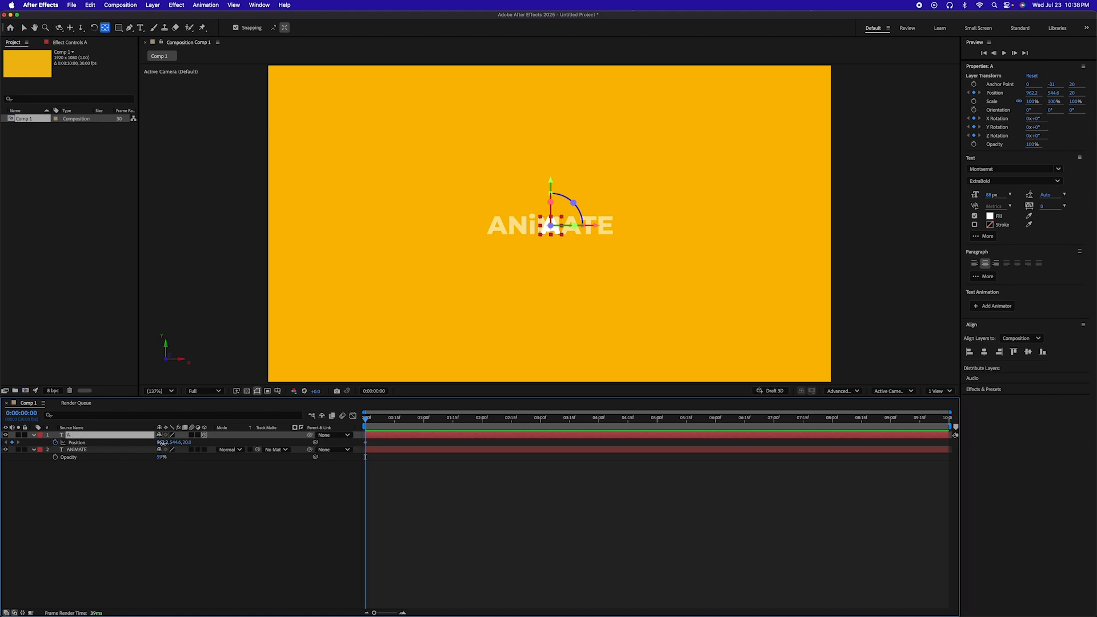
drag(163, 443, 87, 447)
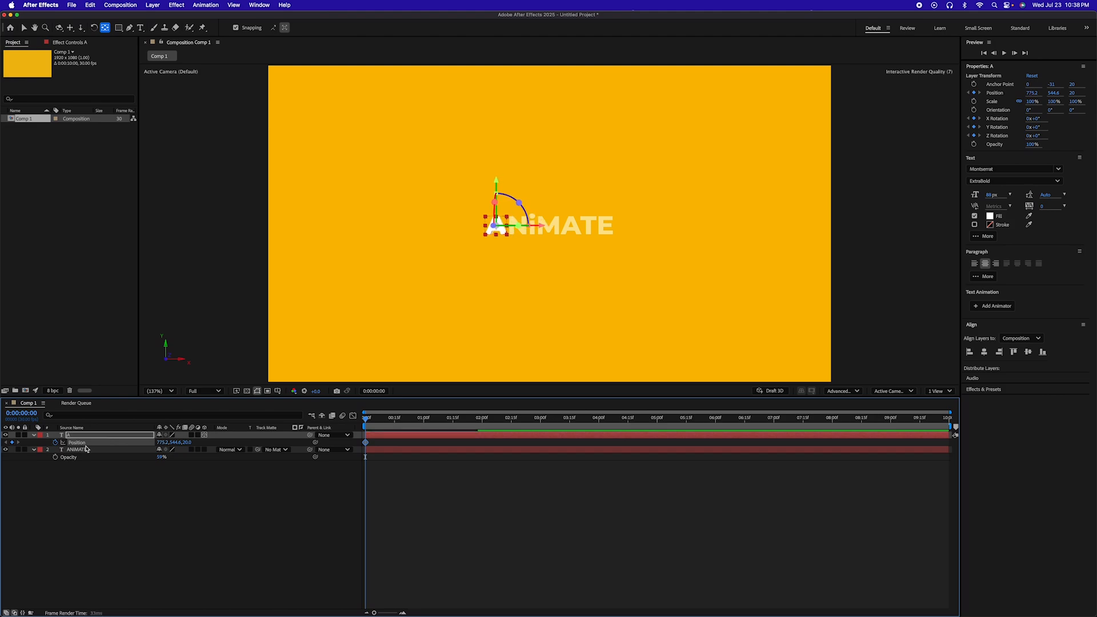
Refine the A layer's alignment with the guide's first letter by setting its X position to 778.2, and show its rotation properties.
key(s)
scroll(519, 268, up, 2)
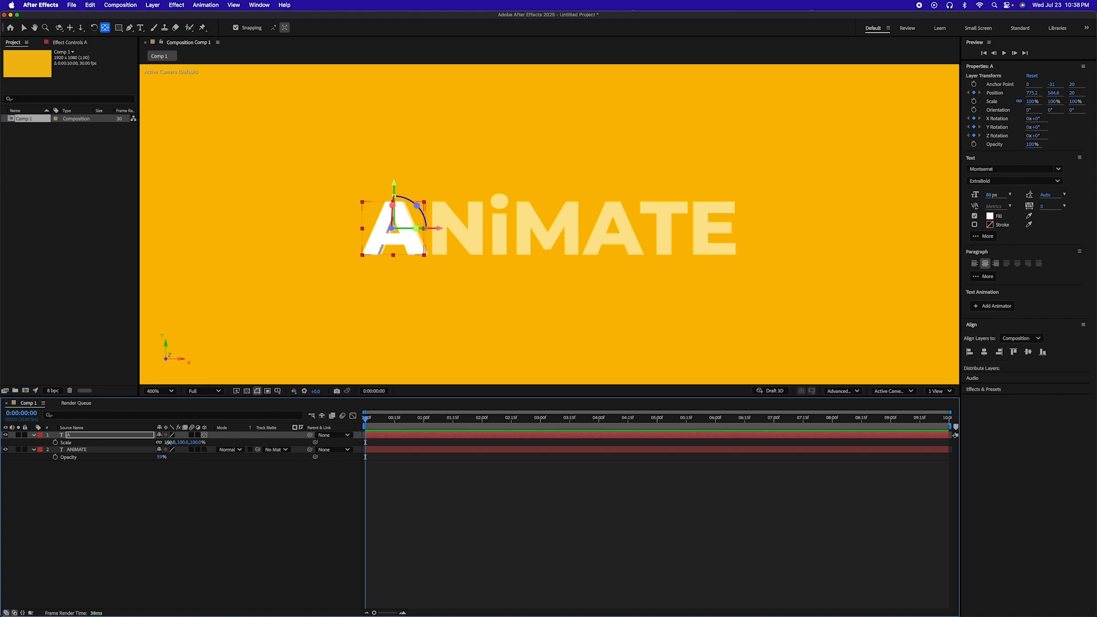
drag(168, 443, 173, 446)
key(alt+shift+p)
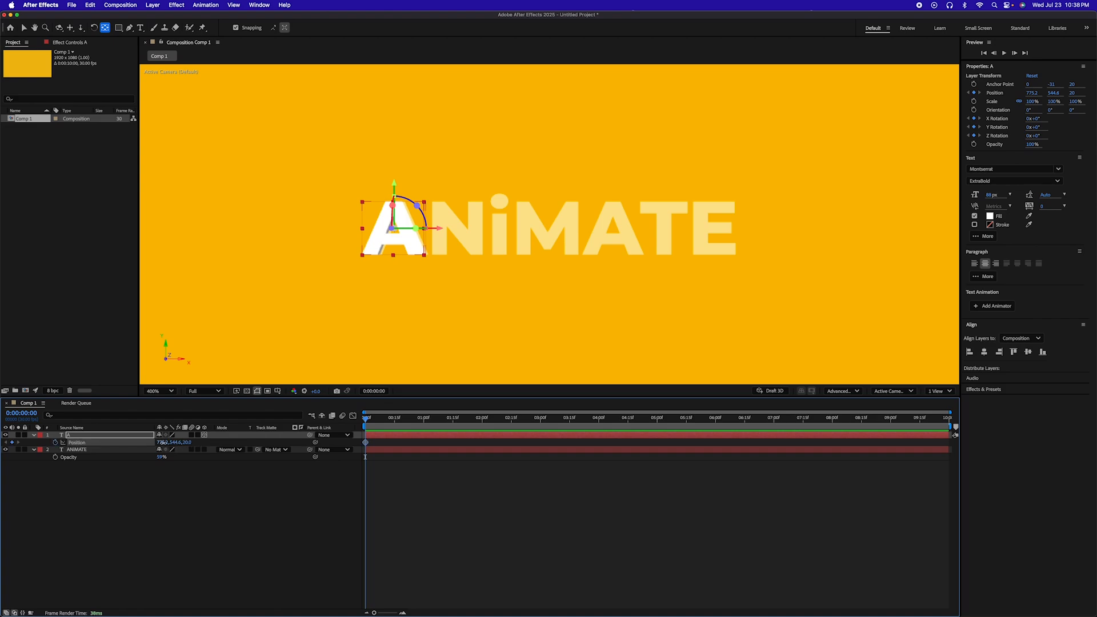
drag(163, 442, 164, 443)
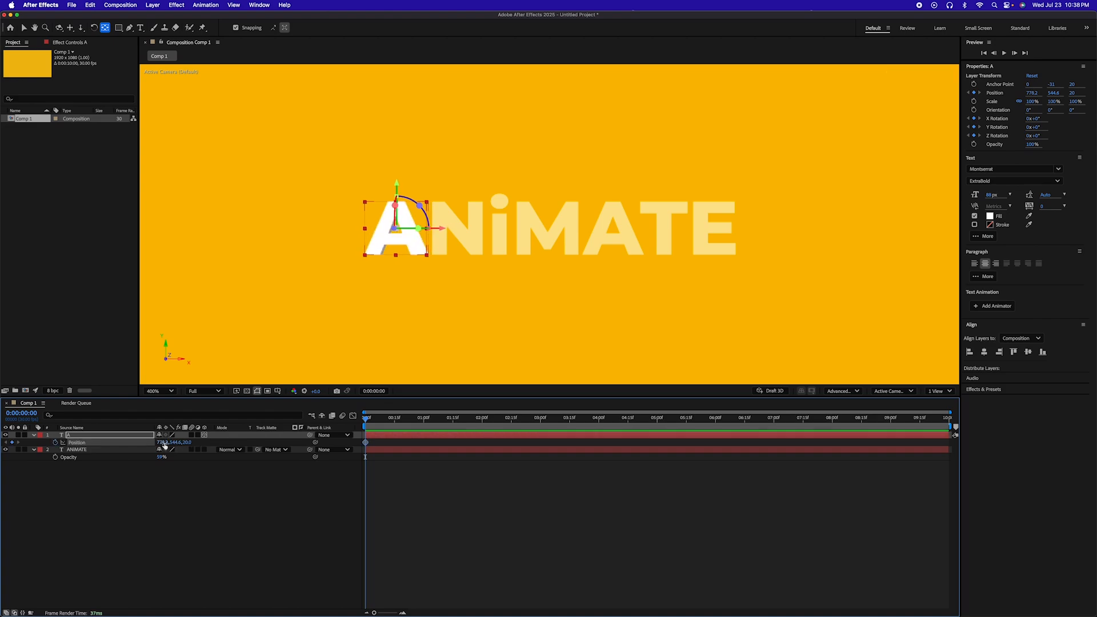
click(145, 473)
click(72, 436)
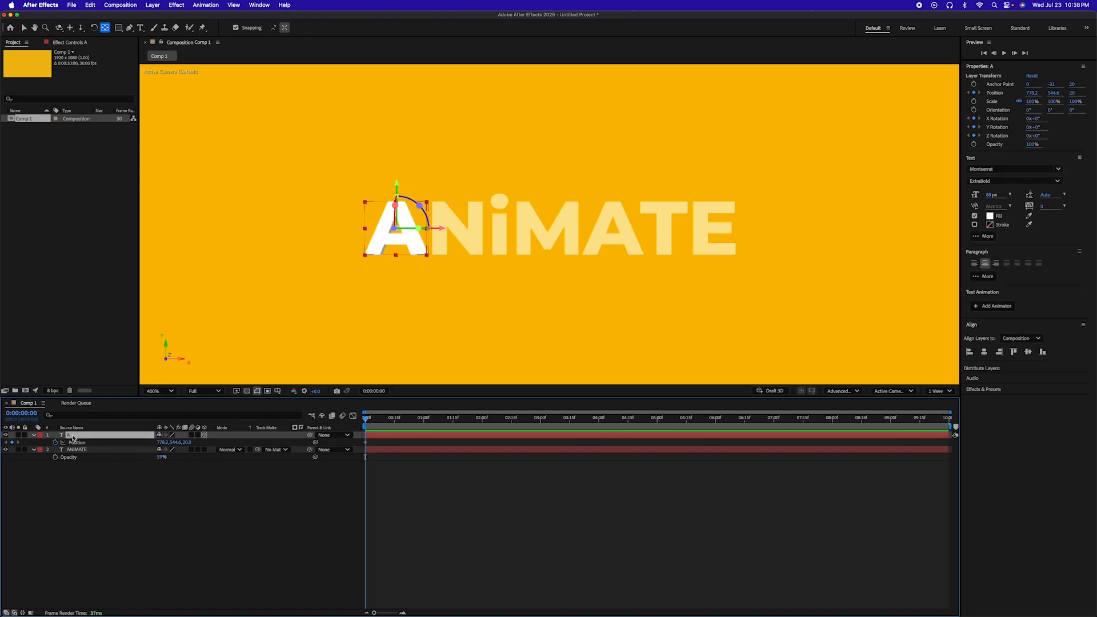
key(shift+r)
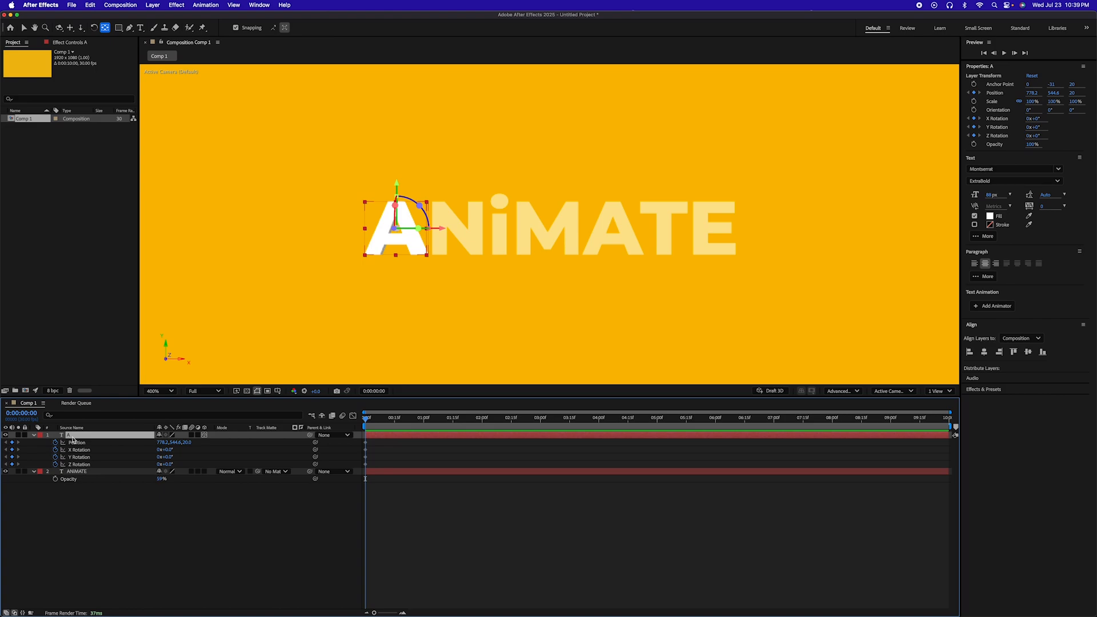
Duplicate the A layer, change the copy's text to N, and place it over the guide's N at X position 850.2.
key(super+d)
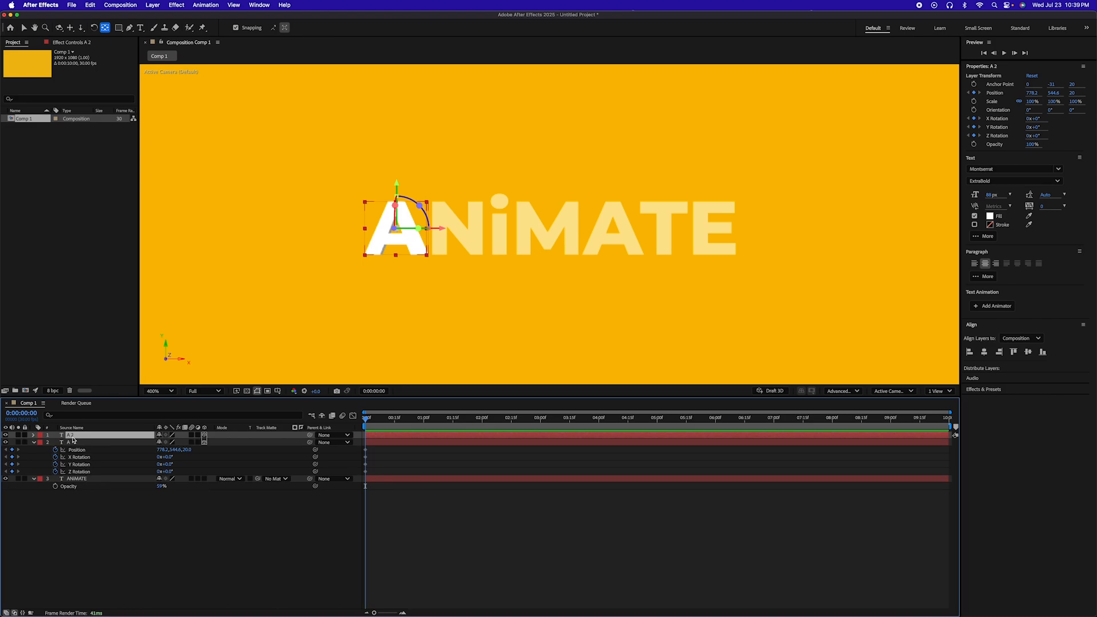
key(super+t)
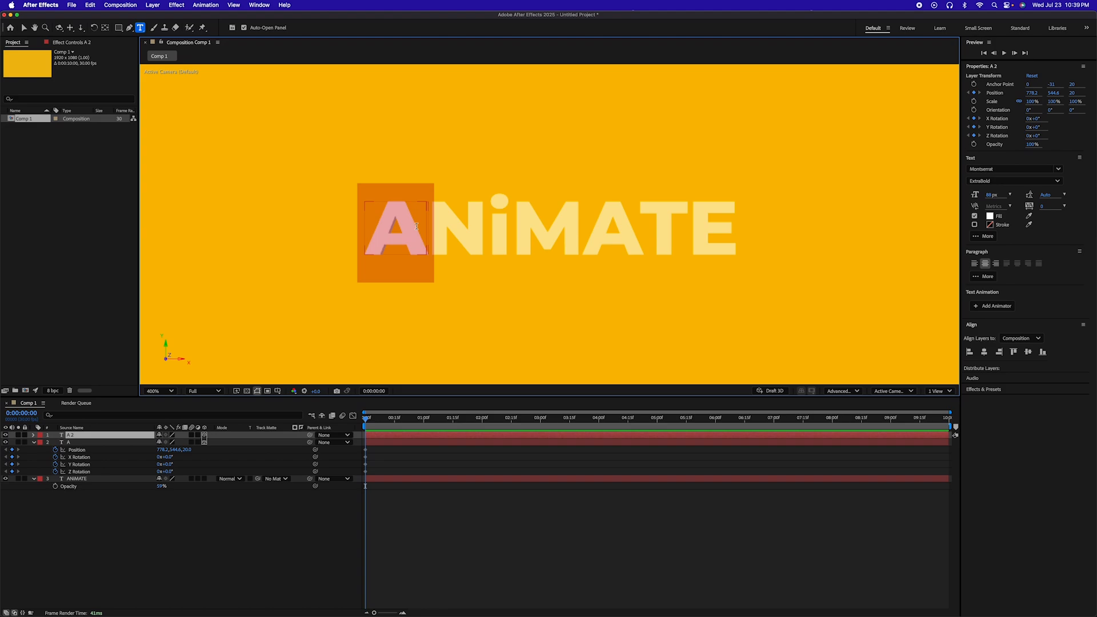
text(N)
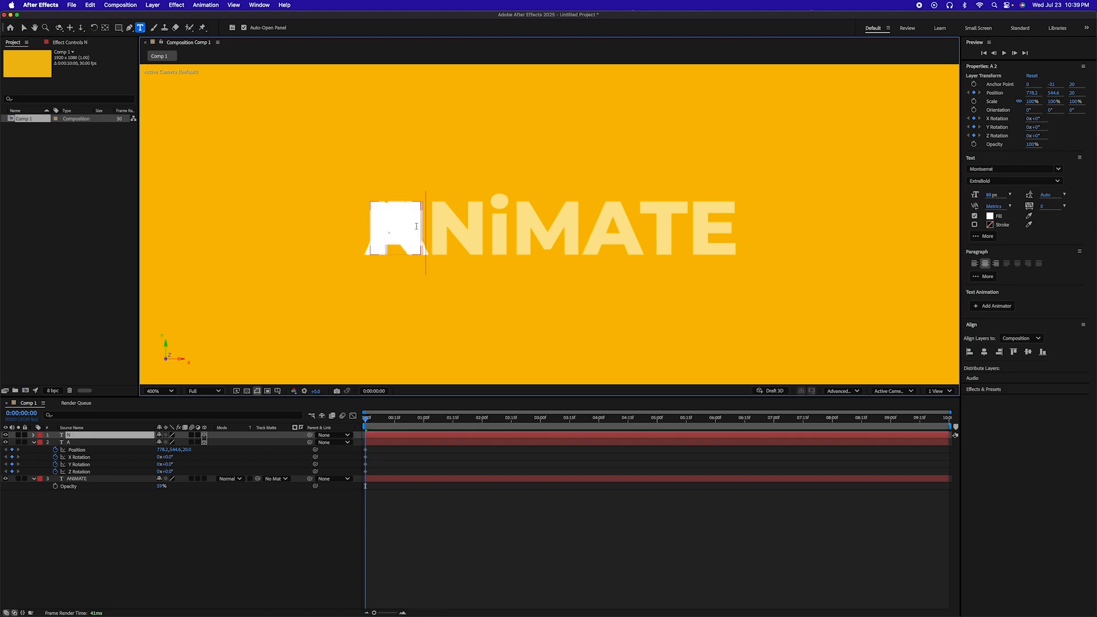
click(129, 458)
click(100, 435)
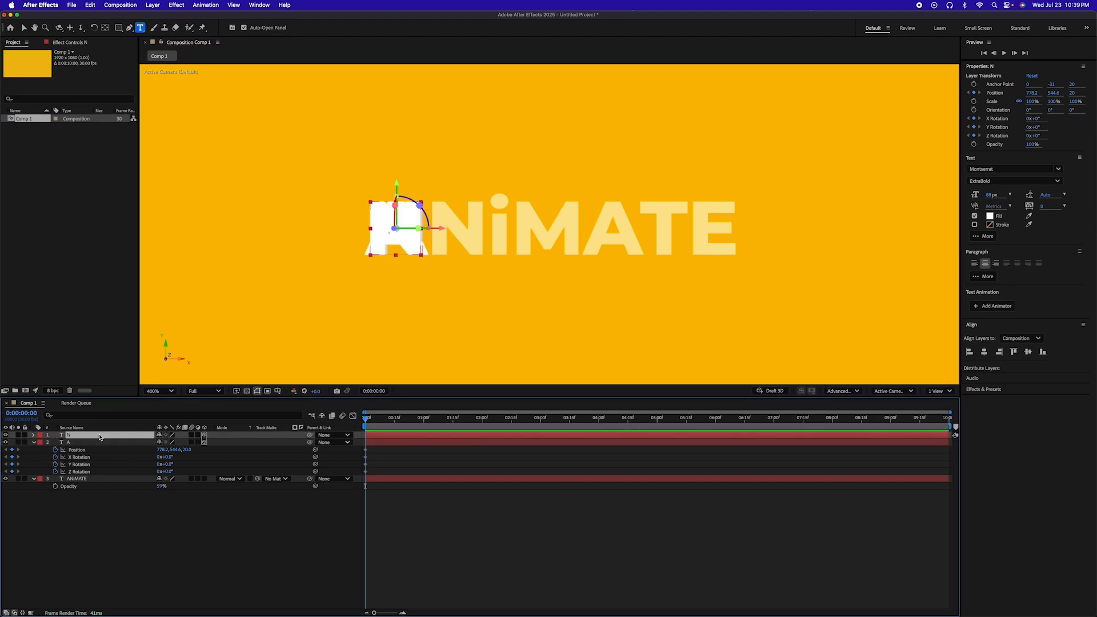
key(p)
drag(163, 443, 192, 442)
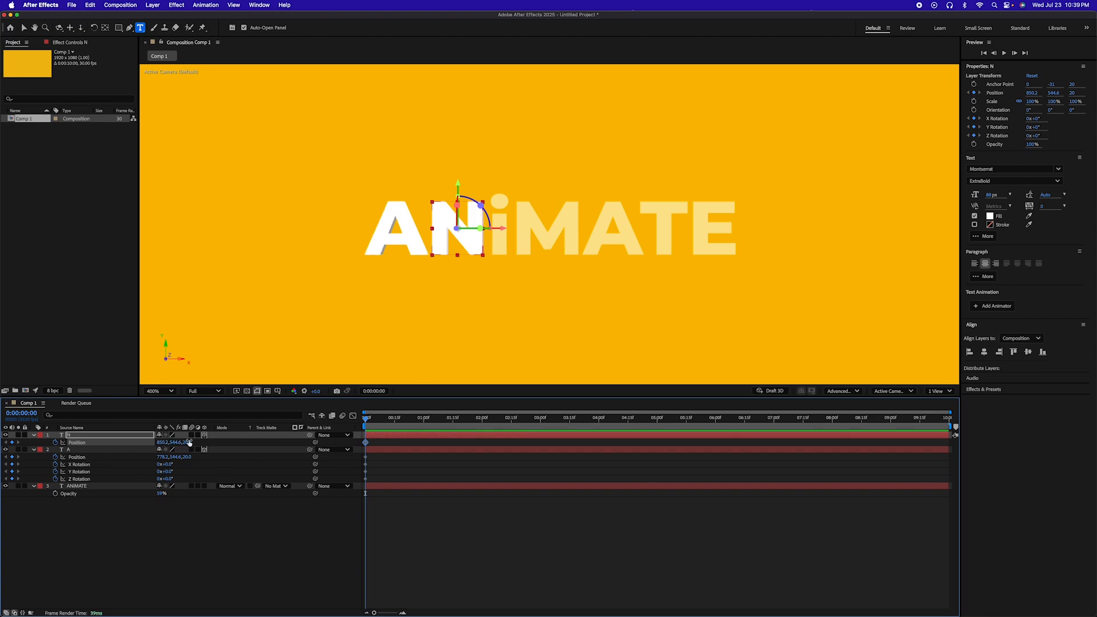
Duplicate and retype letter layers for i, M, A, T and E, placing them at X positions 897.2, 955.2, 1032.2, 1092.2 and 1150.2.
click(73, 436)
key(super+d)
double_click(72, 436)
text(i)
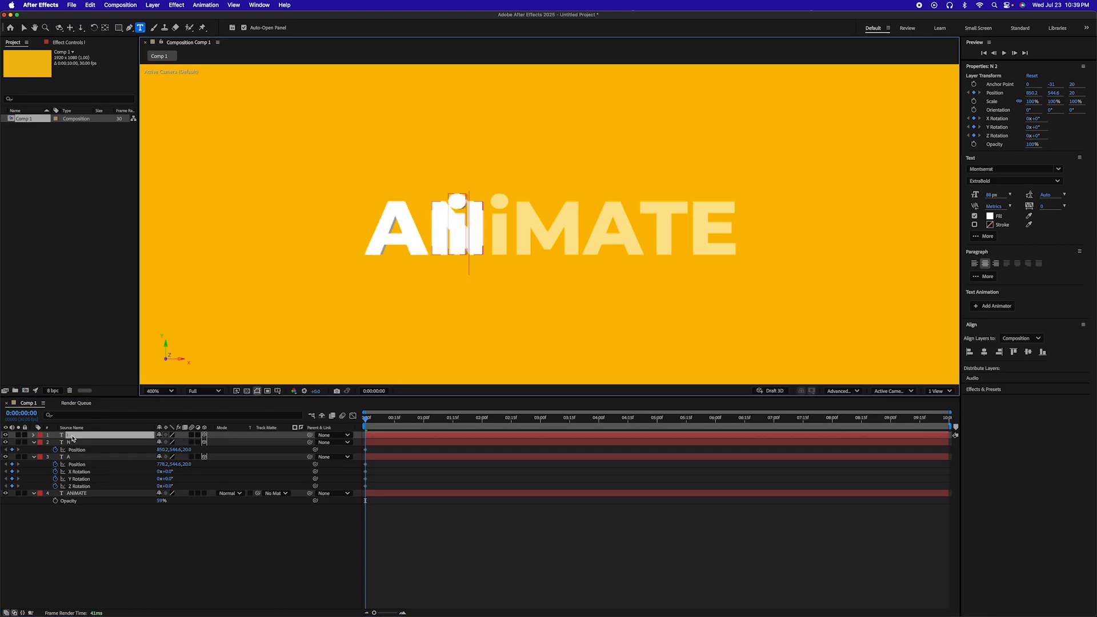
drag(184, 442, 189, 442)
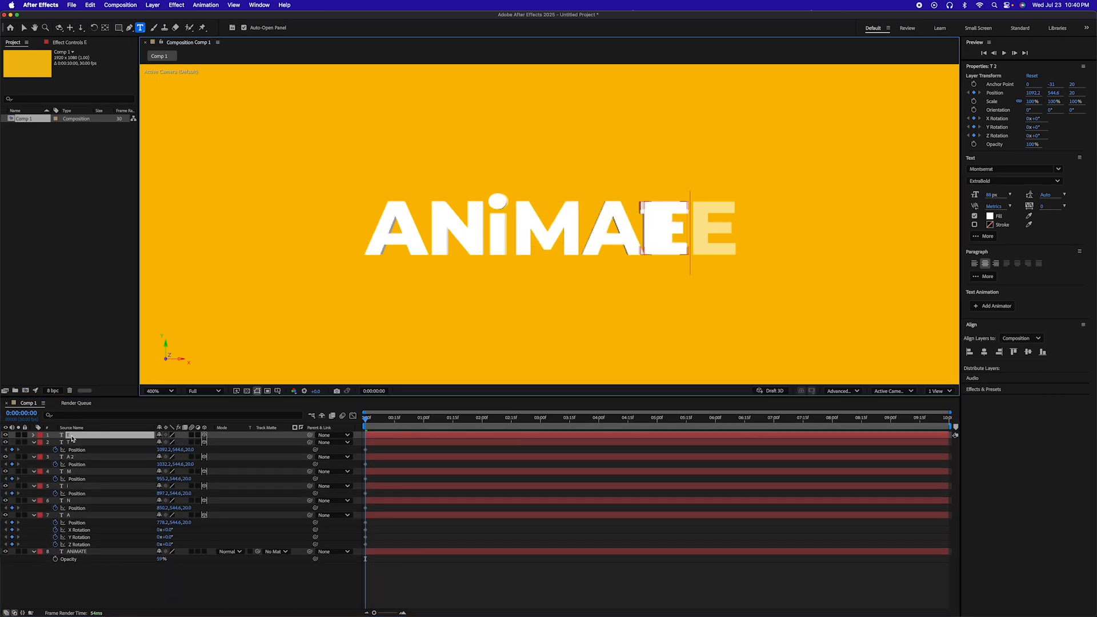
drag(166, 442, 187, 442)
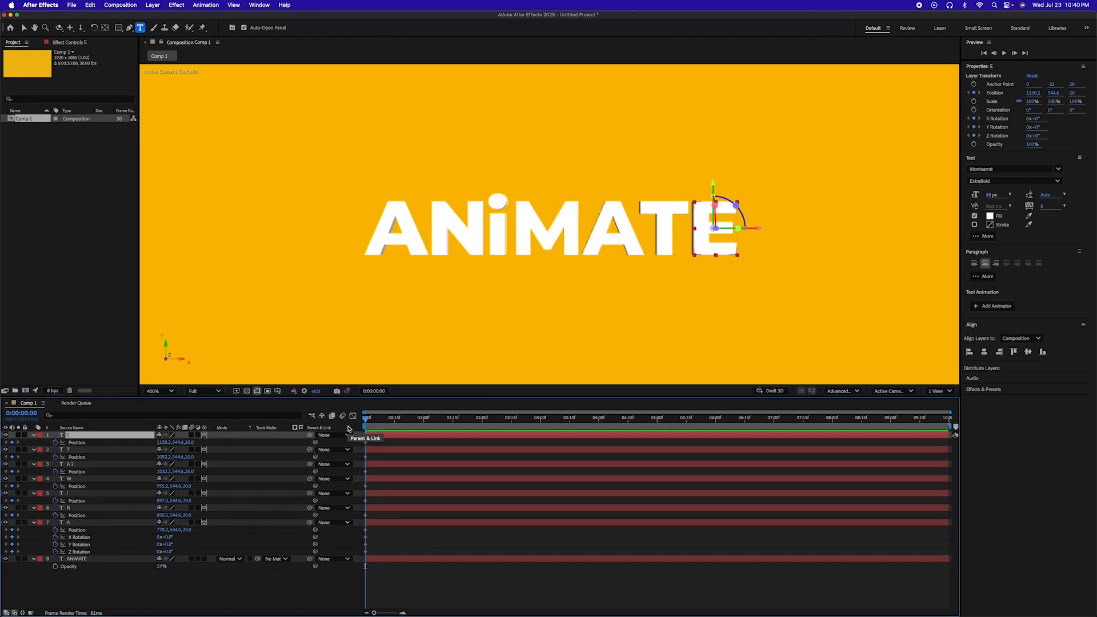
Copy the Position and X, Y and Z Rotation keyframes of all seven letter layers and paste them at 2:00.
shift+click(371, 523)
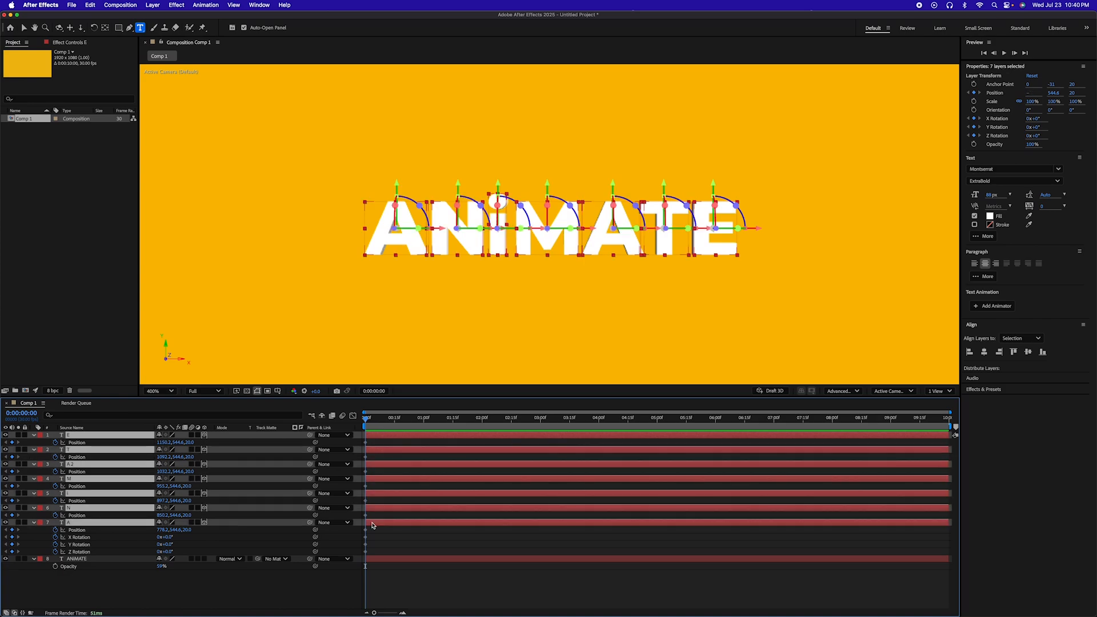
key(shift+r)
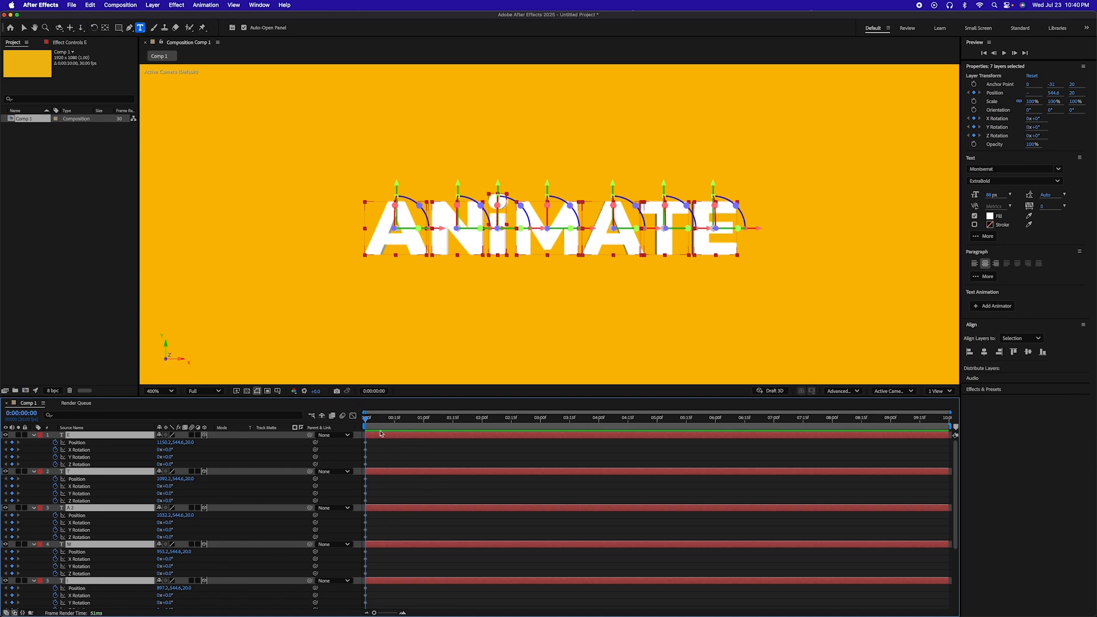
drag(365, 419, 483, 420)
drag(389, 441, 352, 595)
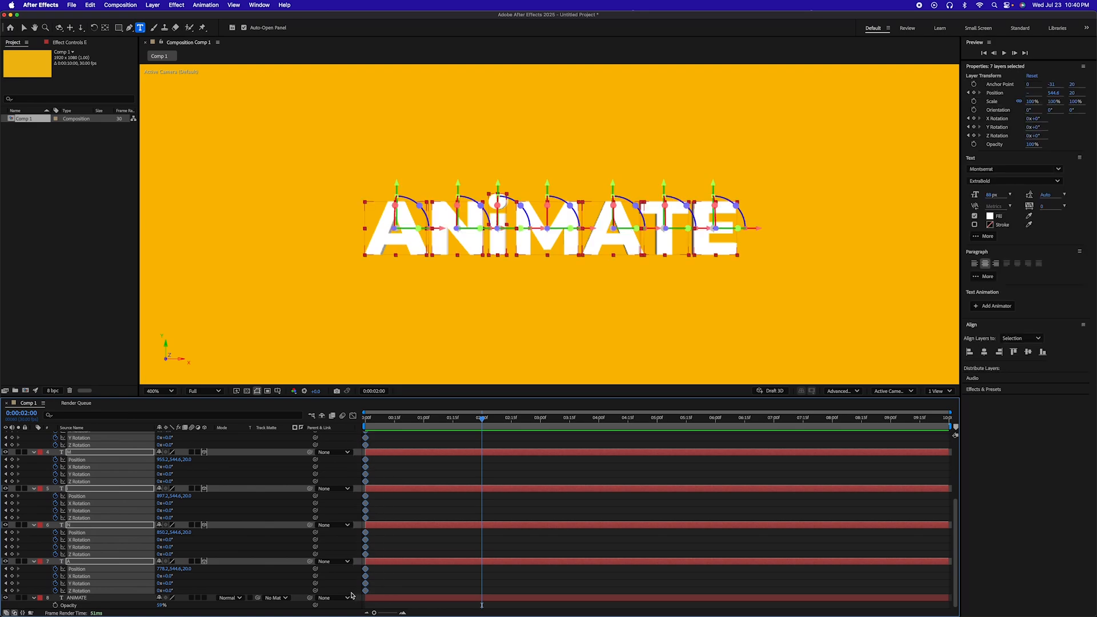
key(super+c)
key(super+v)
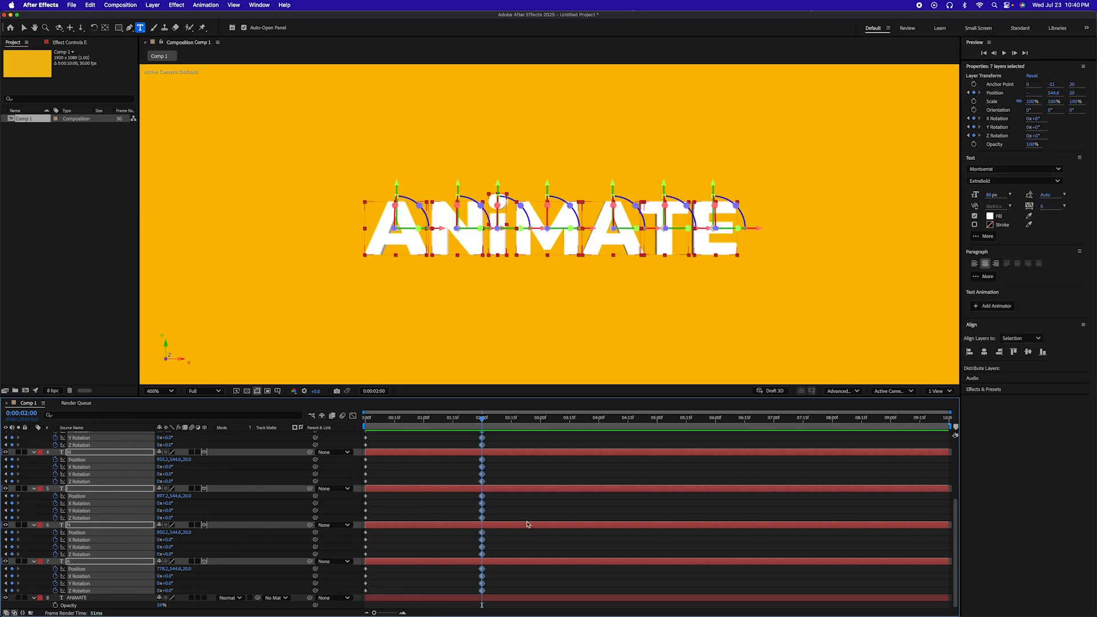
scroll(526, 524, up, 3)
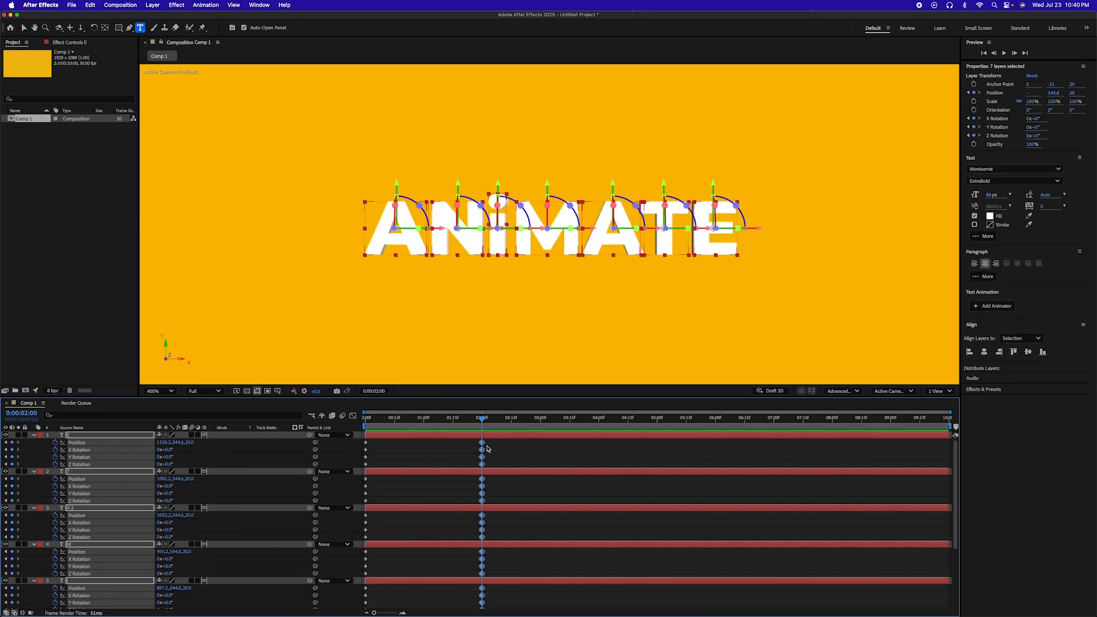
Try shifting all seven letters in depth together through their Z position at 2:00, and undo the change.
click(160, 391)
click(158, 404)
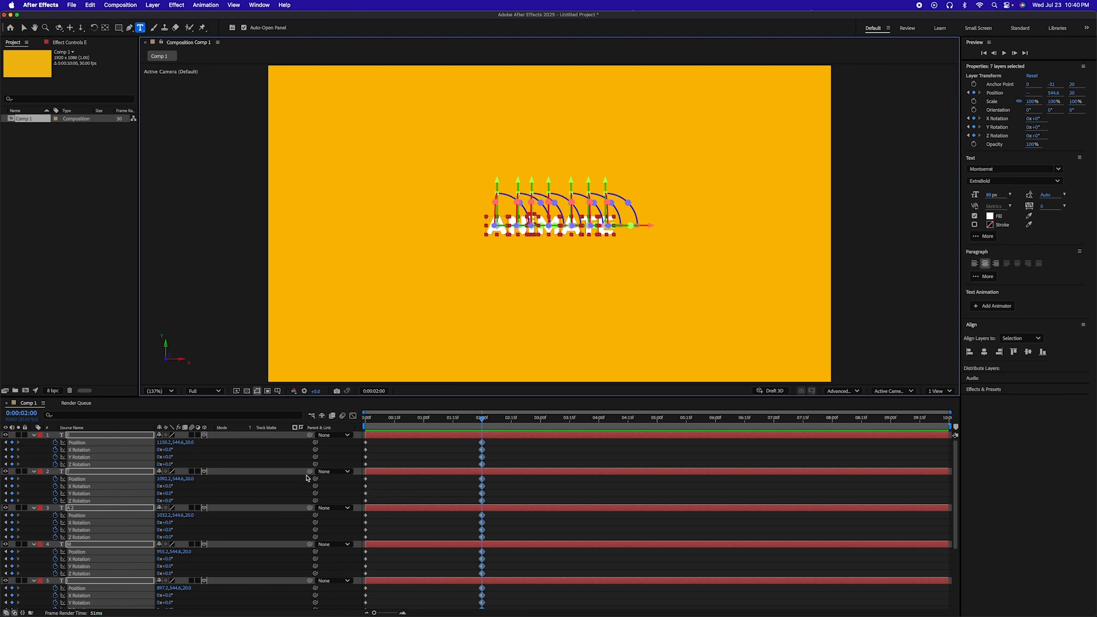
drag(185, 444, 218, 442)
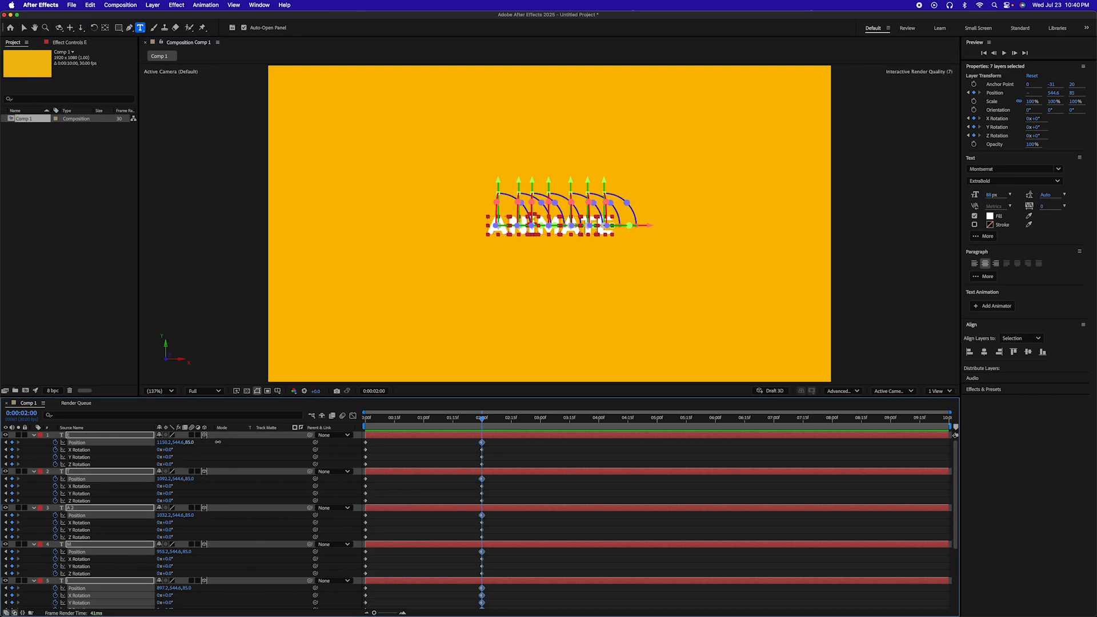
key(super+z)
click(510, 455)
Bring the E layer toward the camera at 2:00 by setting its Z position to -1500.
click(489, 435)
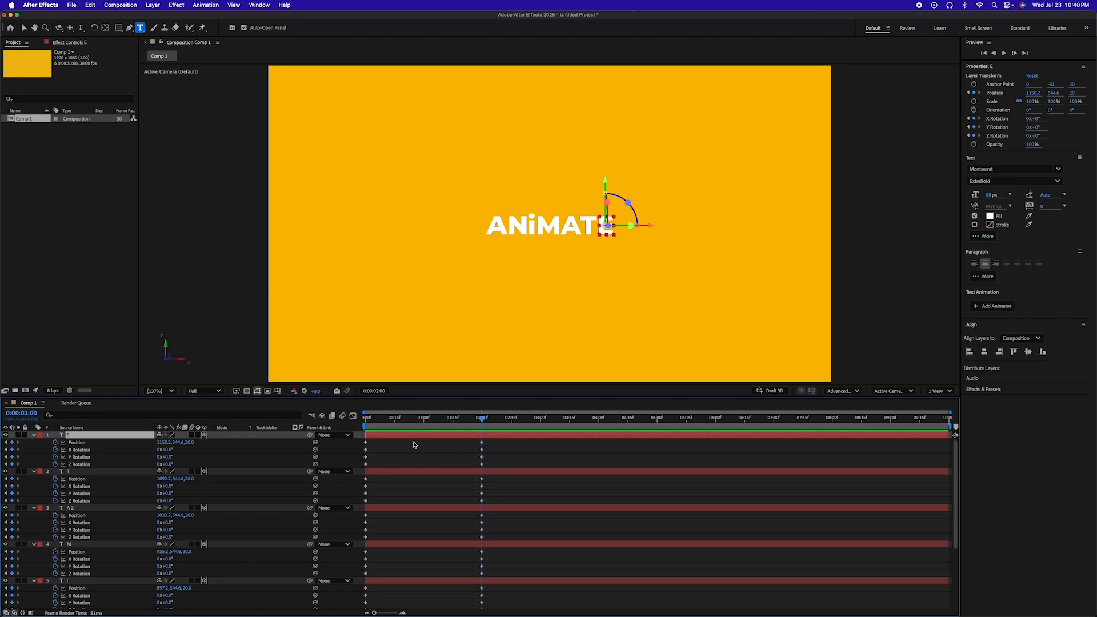
drag(185, 447, 114, 447)
drag(1, 438, 12, 439)
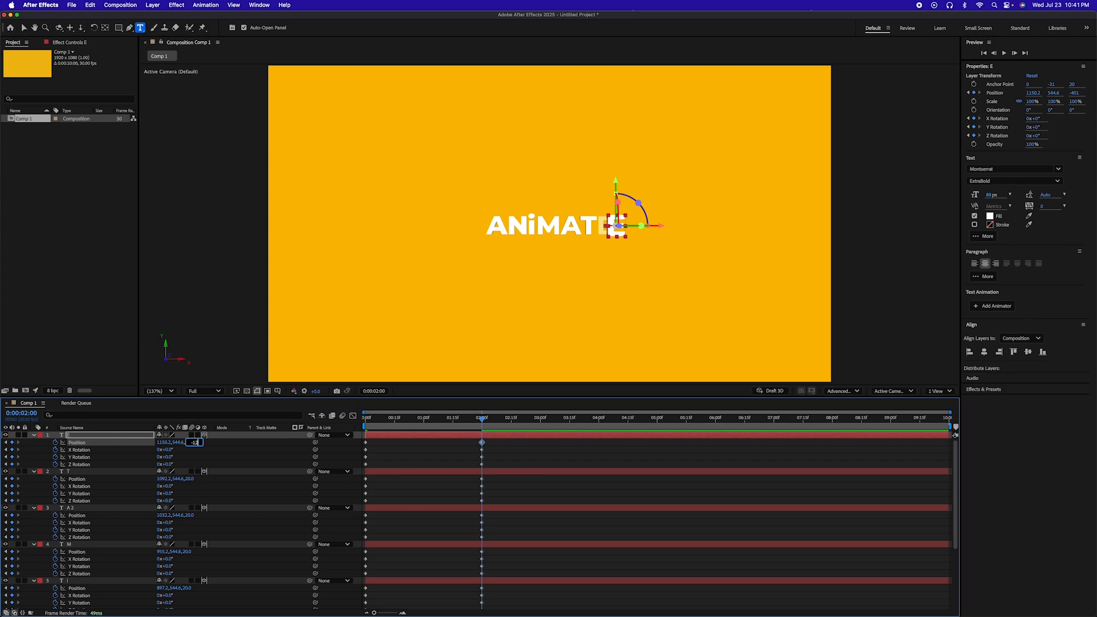
key(Return)
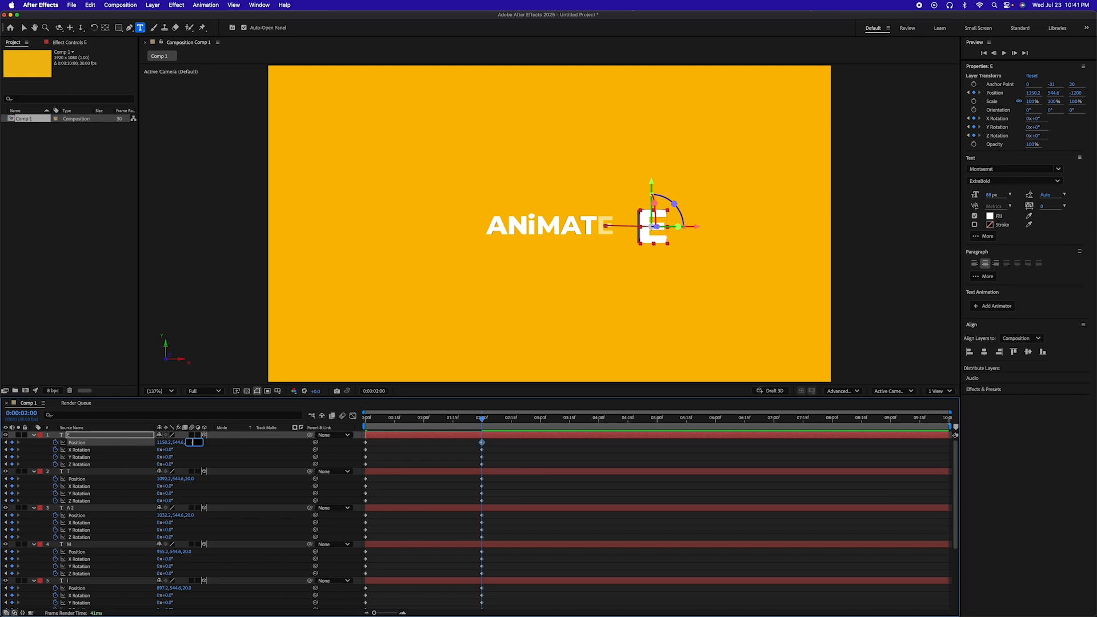
key(Return)
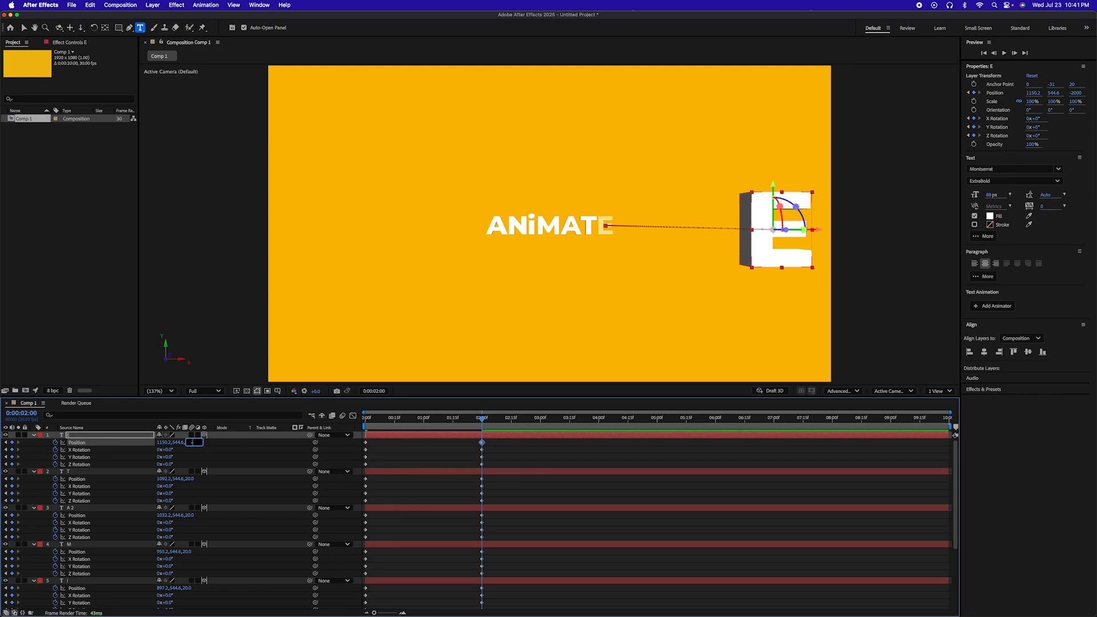
key(Return)
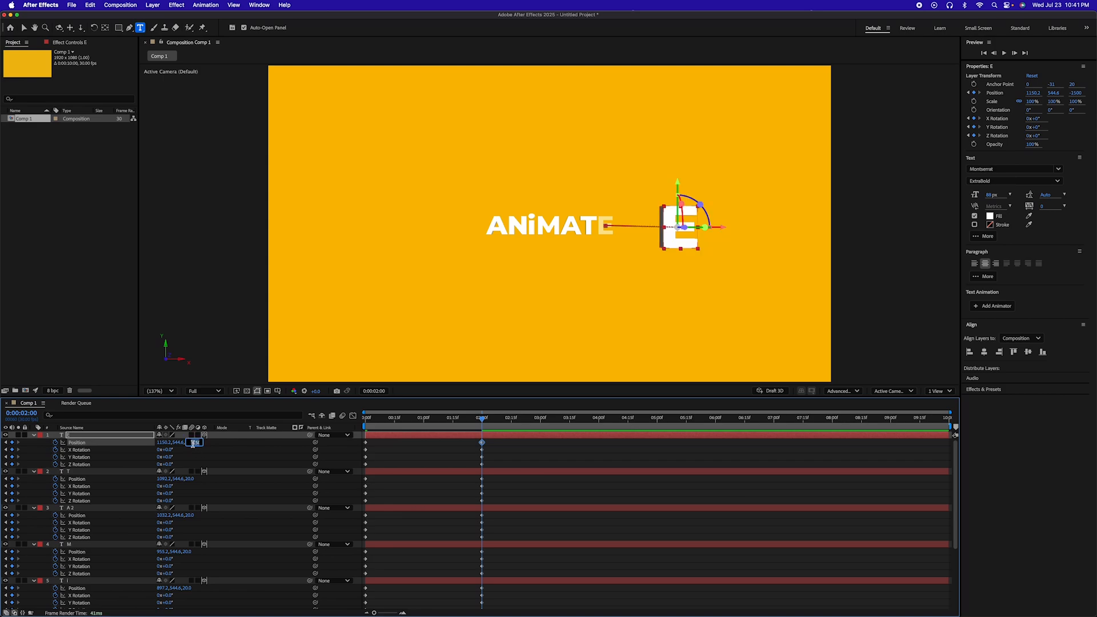
click(271, 457)
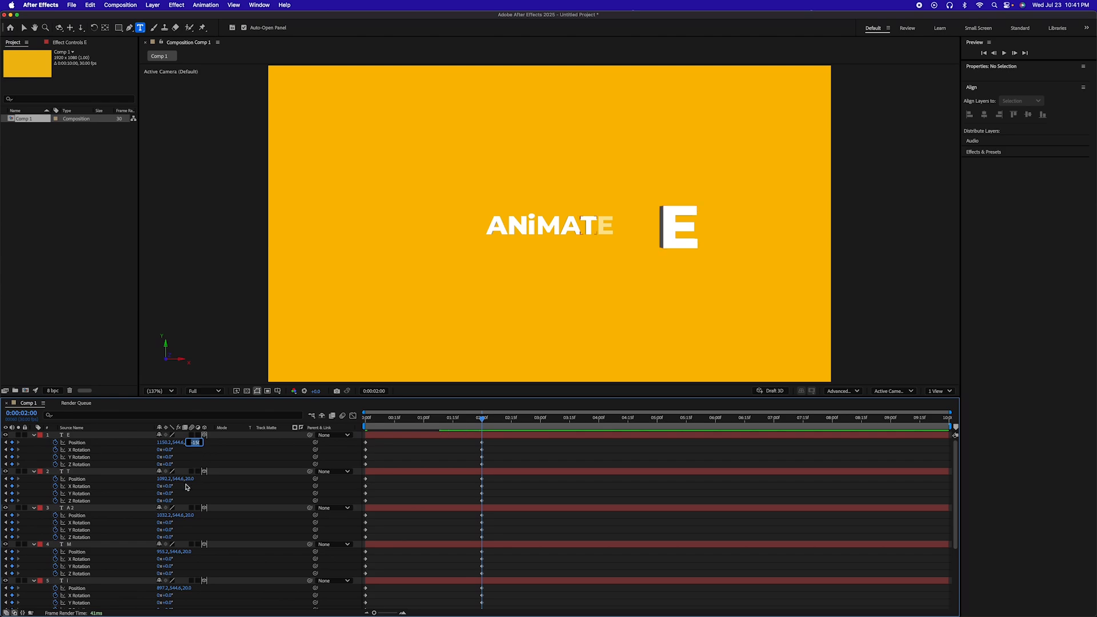
Set the Z position of the T, second A, M, i, N and first A layers to -1500 at 2:00.
click(190, 480)
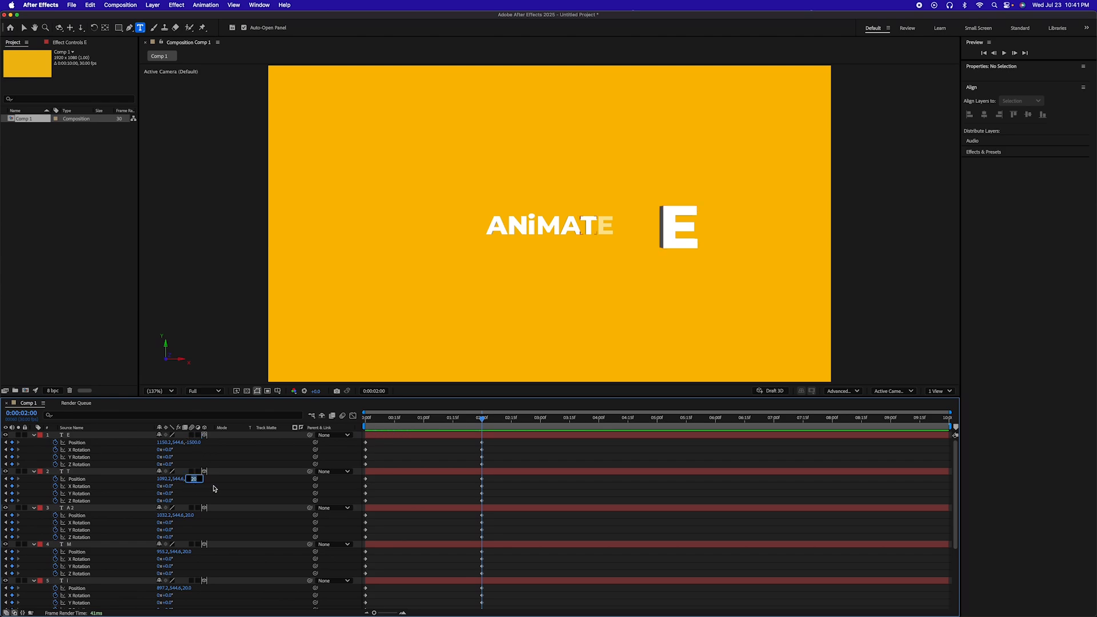
click(192, 516)
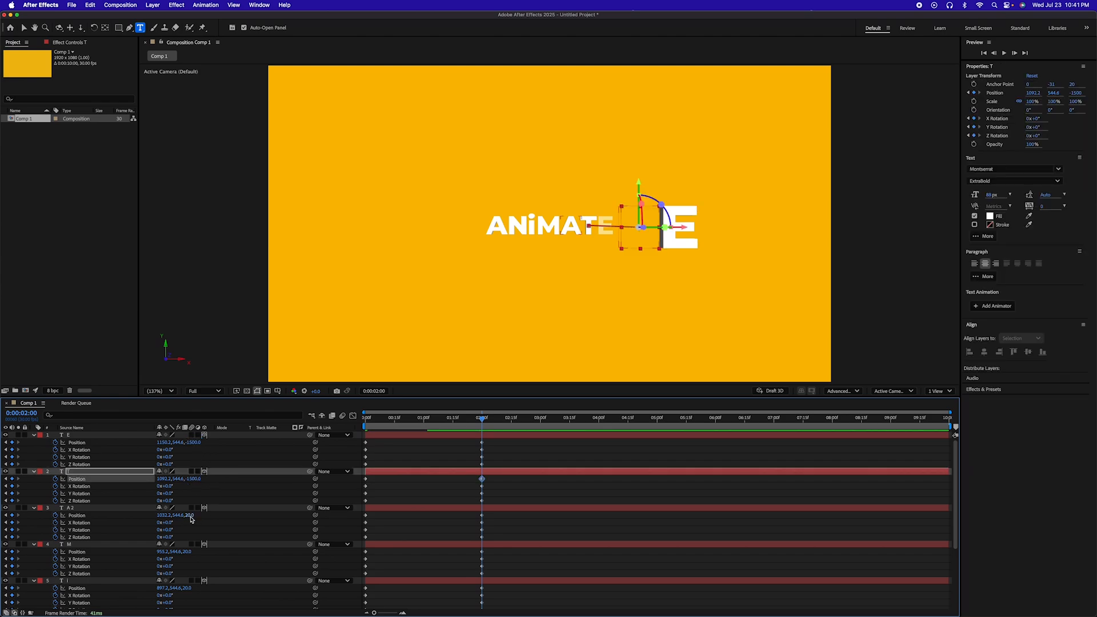
click(184, 552)
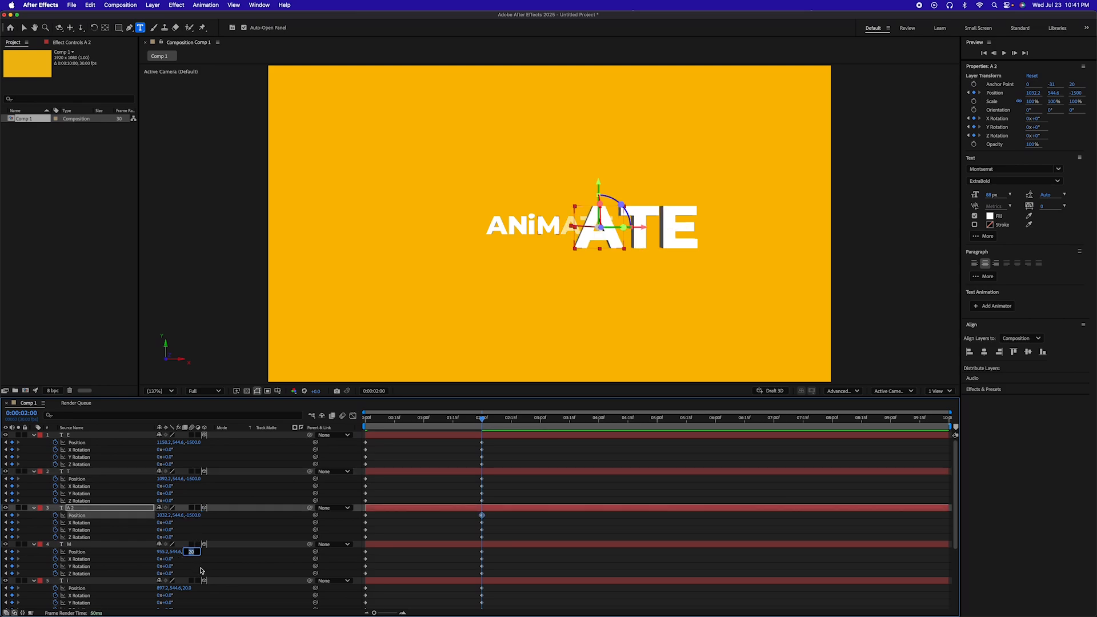
click(187, 589)
key(super+v)
scroll(230, 587, down, 5)
click(186, 497)
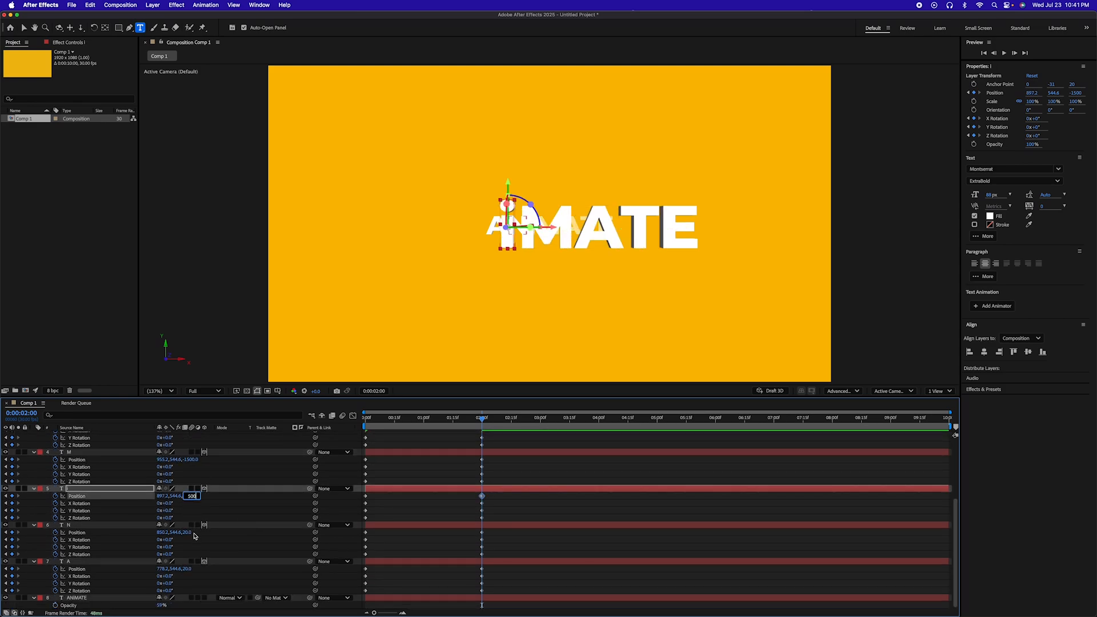
click(194, 532)
key(super+v)
click(194, 569)
key(super+v)
click(233, 548)
mouse_move(480, 420)
mouse_down()
mouse_move(356, 426)
mouse_move(482, 426)
mouse_up()
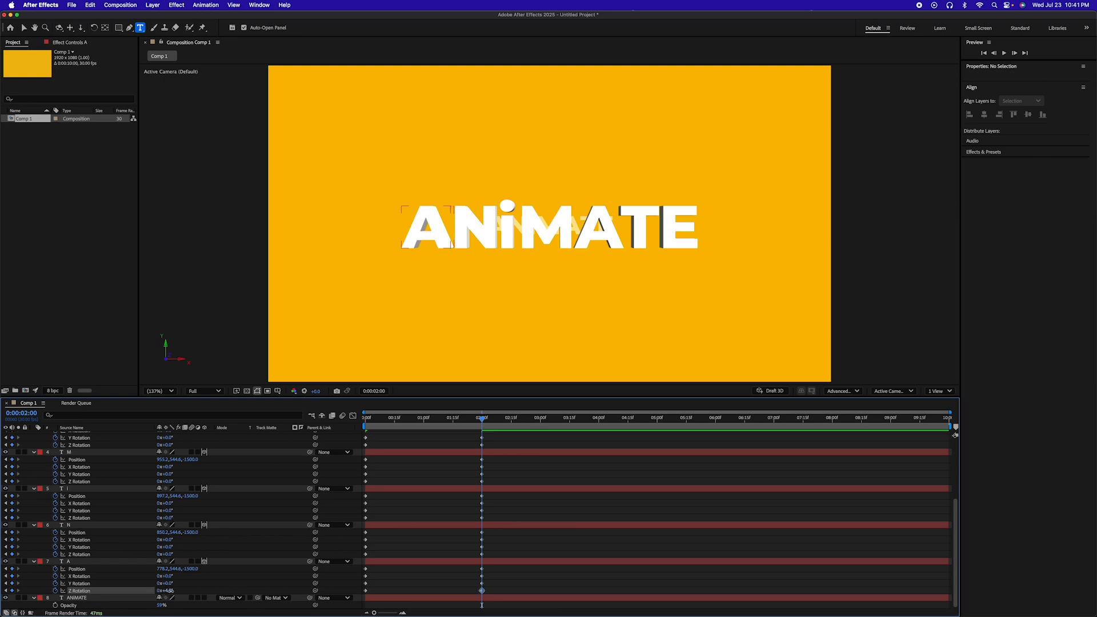
Tilt the letters by differing X, Y and Z Rotation angles at 2:00, giving the E layer X 12° and Y 25°.
drag(167, 591, 156, 473)
click(166, 577)
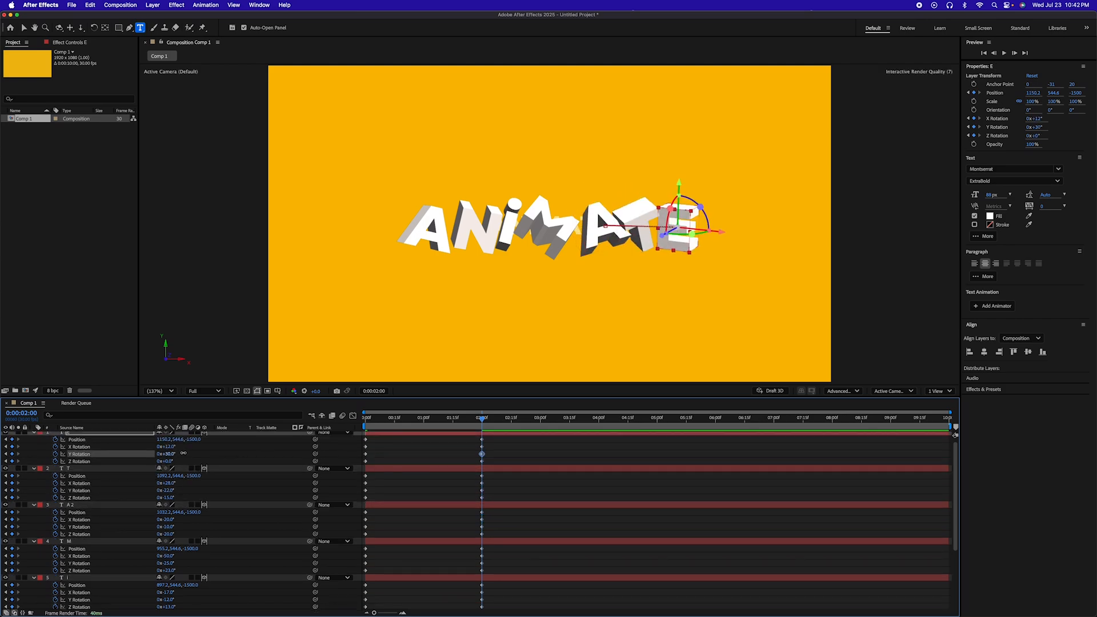
drag(184, 453, 182, 453)
Adjust the M layer to X Rotation -27° and Z Rotation -24°, and the second A layer to Z Rotation 8°, at 2:00.
drag(172, 556, 178, 557)
drag(174, 571, 180, 571)
drag(166, 534, 174, 534)
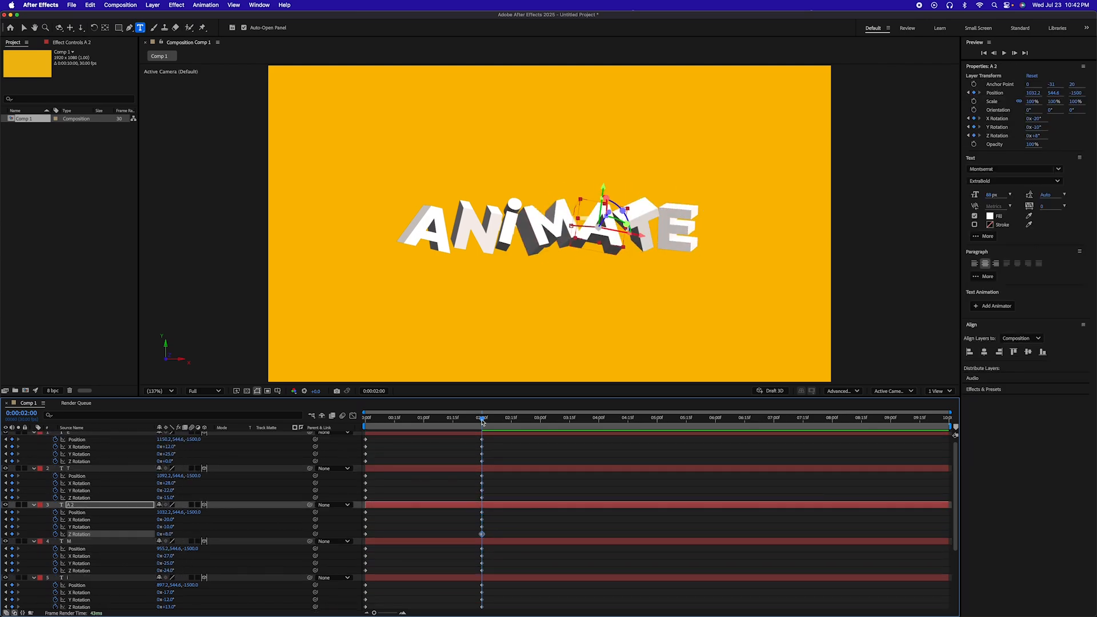
mouse_move(481, 419)
mouse_down()
mouse_move(341, 421)
mouse_move(482, 425)
mouse_up()
Duplicate the 0:00 Position and rotation keyframes of all seven letter layers at 4:00.
scroll(414, 485, up, 1)
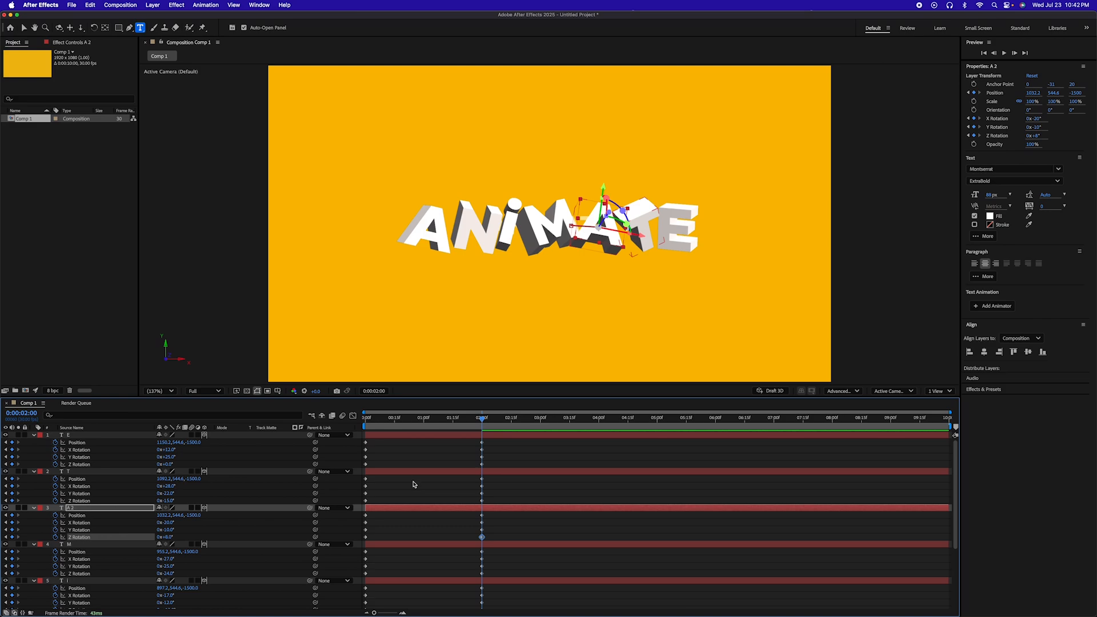
drag(385, 446, 333, 610)
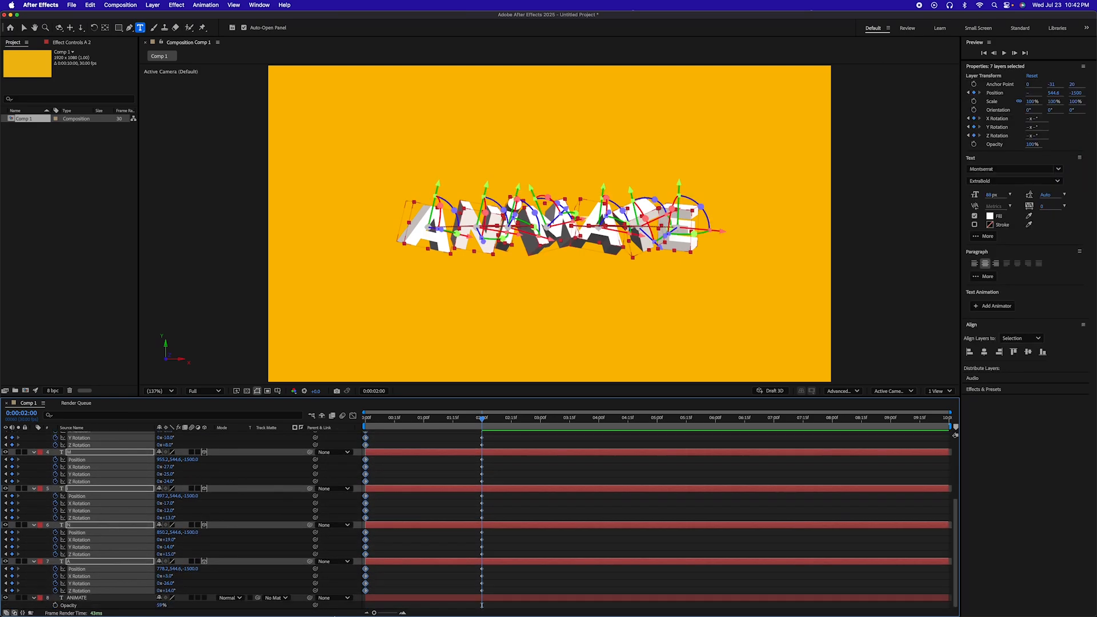
click(599, 418)
scroll(605, 492, up, 5)
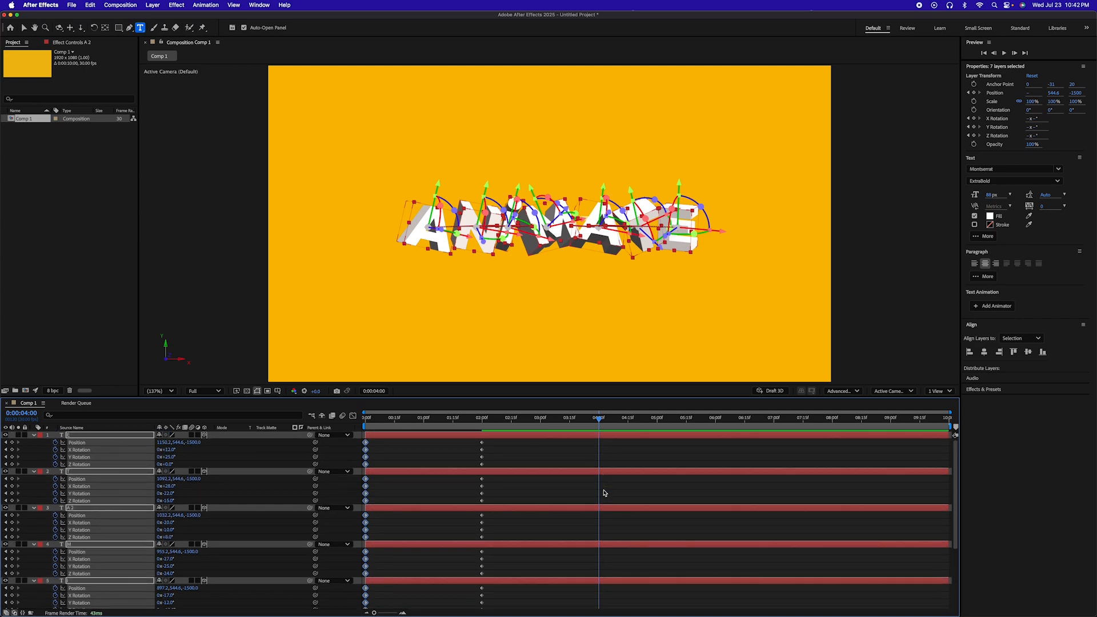
key(super+v)
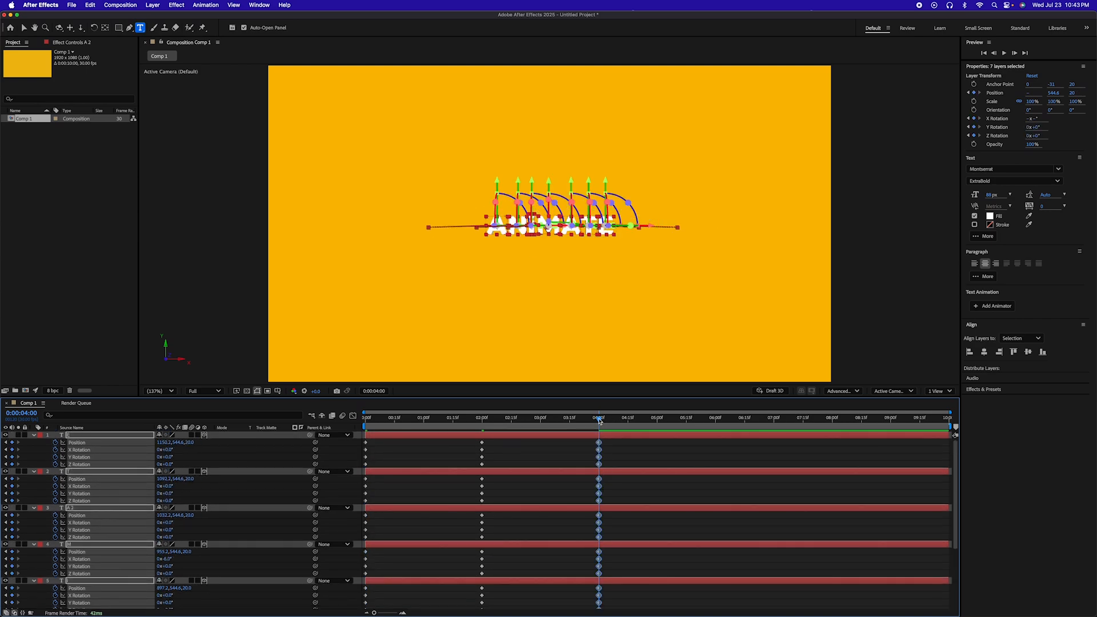
Play back the animation from the start to check the letters returning to their original pose.
drag(599, 420, 335, 422)
click(444, 463)
key(space)
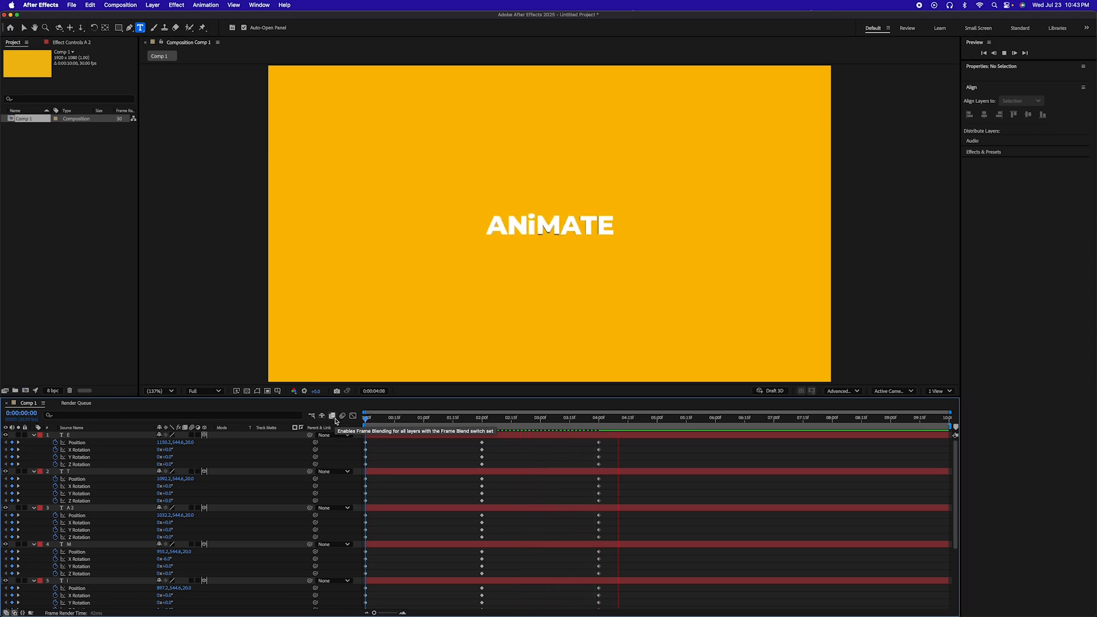
At 2:00, set the revolution count to 1 for the E layer's X and Y Rotation, keeping the degree angles.
drag(465, 420, 482, 420)
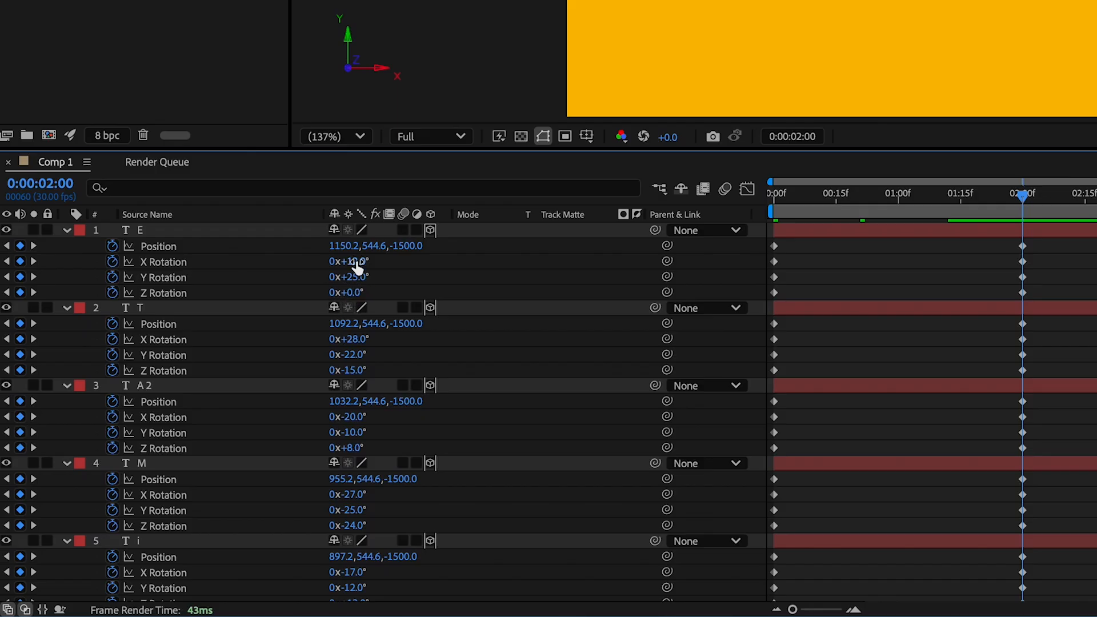
click(336, 277)
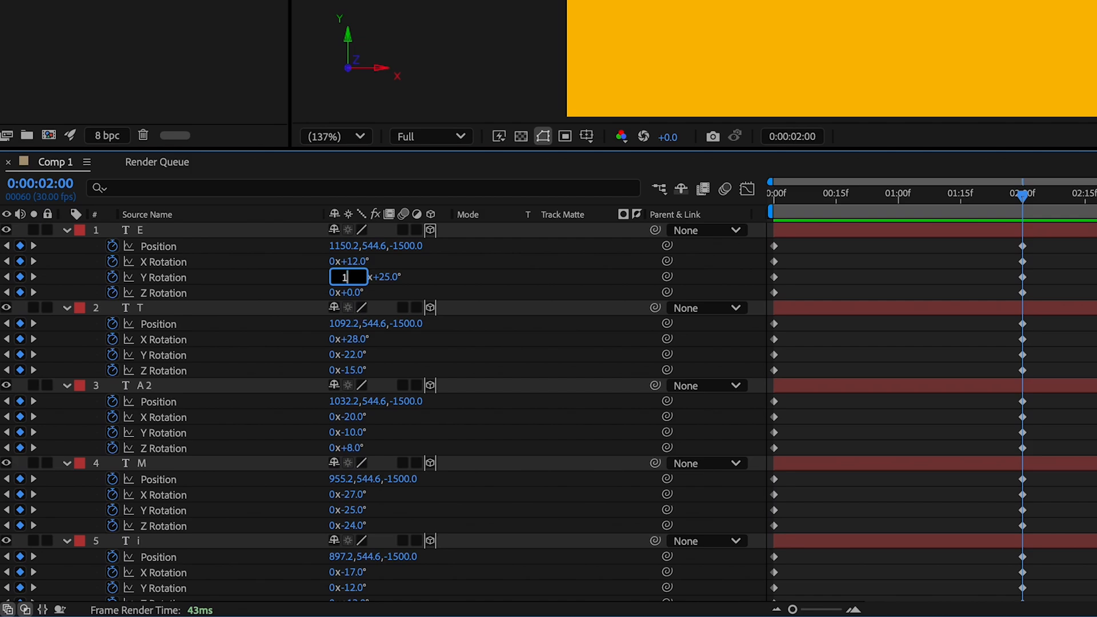
key(Return)
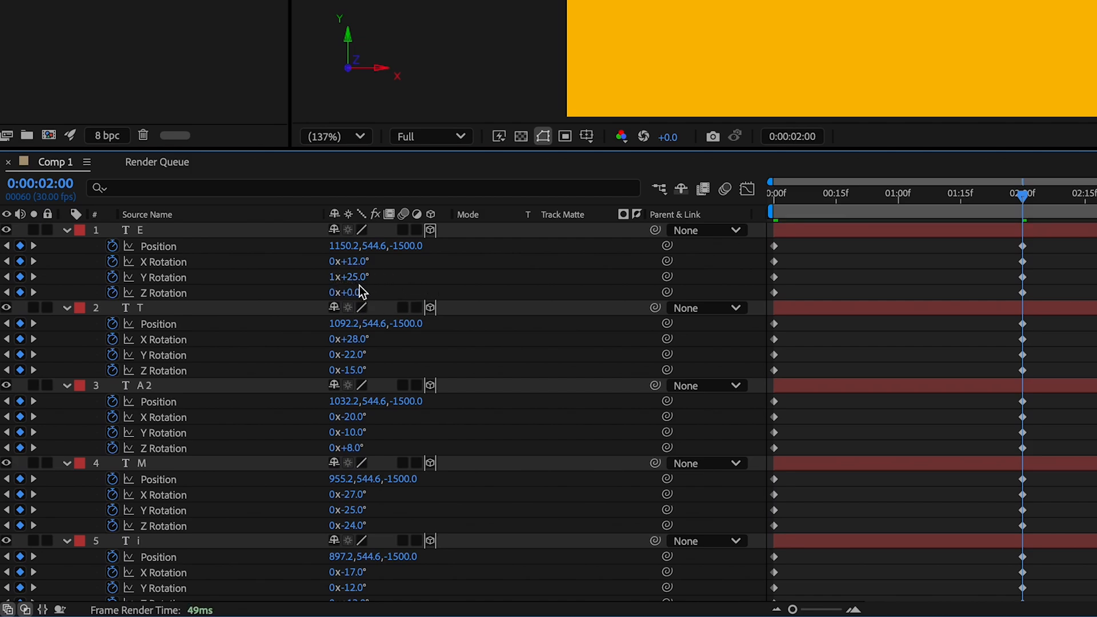
click(333, 263)
text(1)
Add one full revolution to the X and Z Rotation of the T and second A layers at 2:00.
click(334, 339)
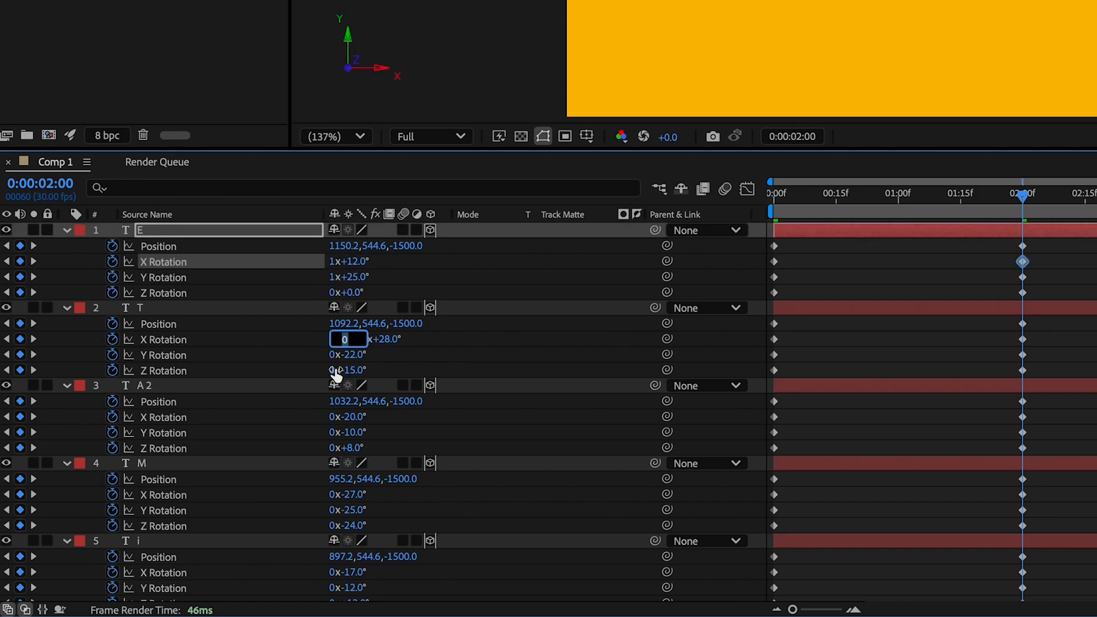
text(1)
click(333, 372)
text(1)
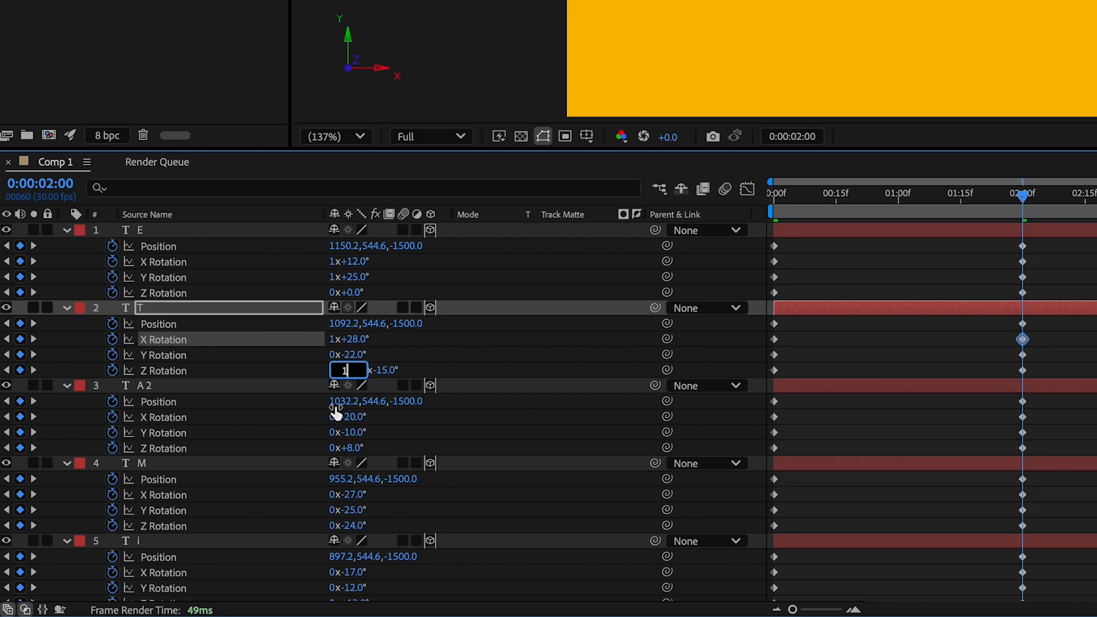
click(334, 417)
text(1)
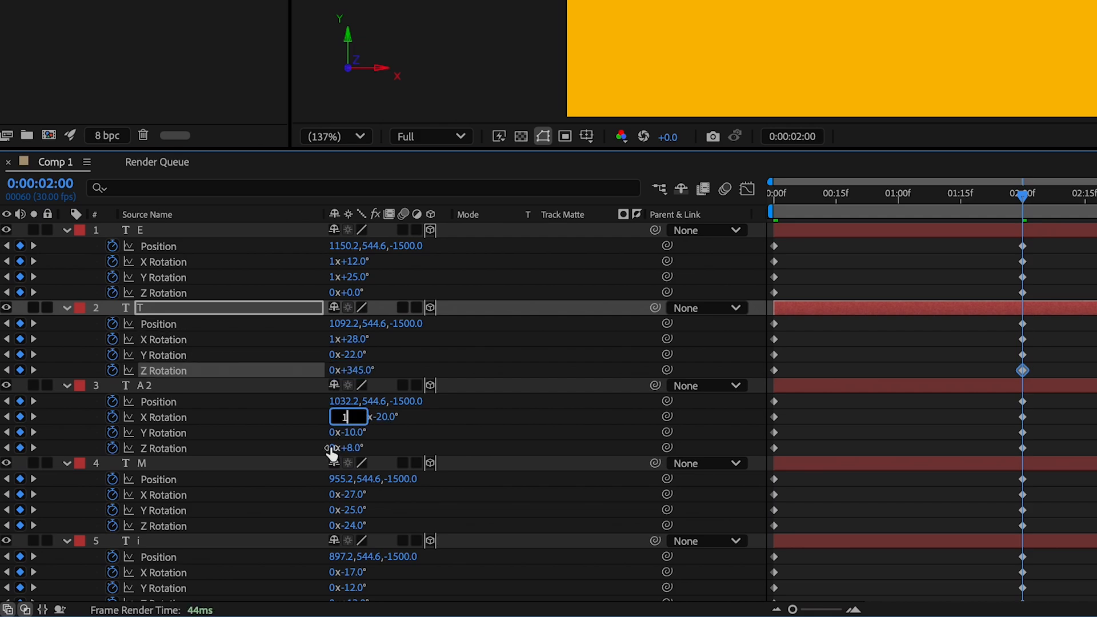
click(333, 449)
text(1)
Add one full revolution to the M layer's X, Y and Z Rotation at 2:00.
scroll(392, 448, down, 5)
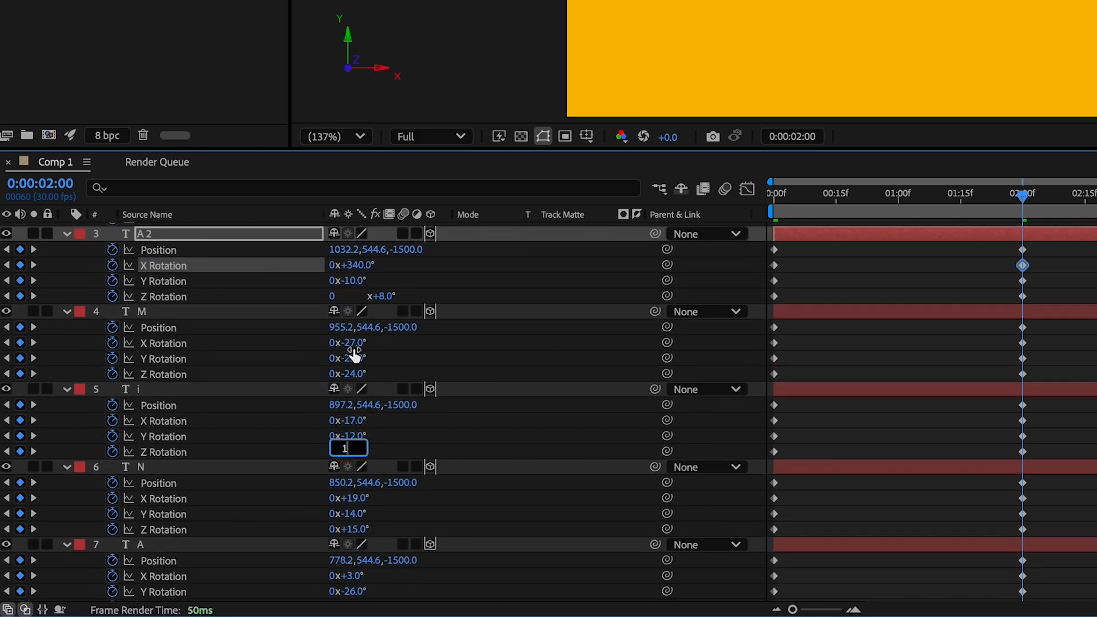
click(335, 359)
text(1)
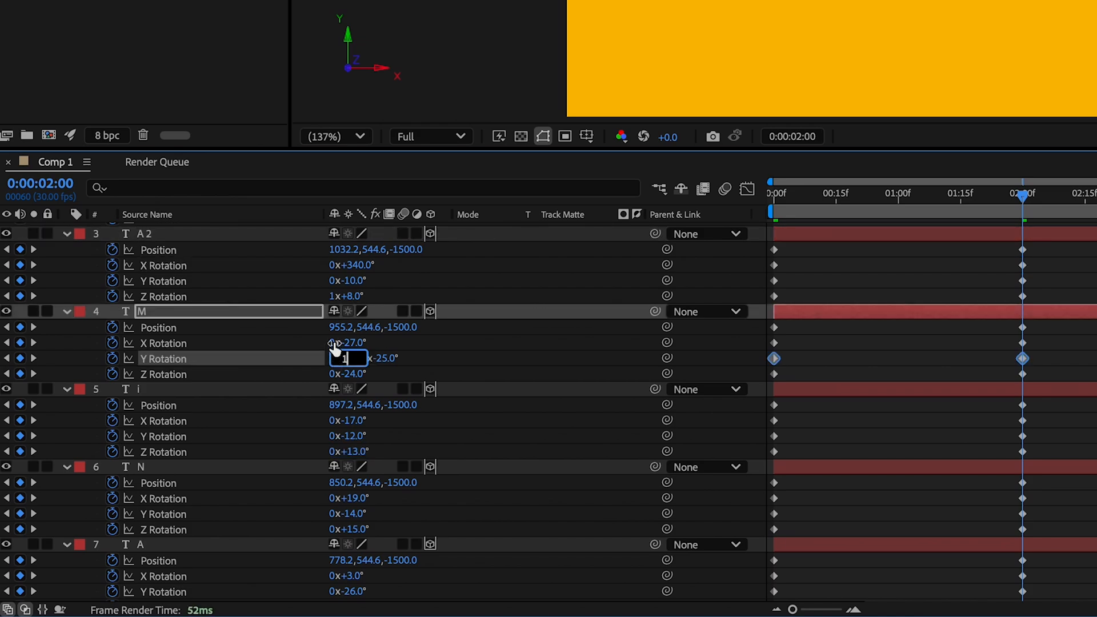
click(335, 342)
text(1)
click(336, 377)
text(1)
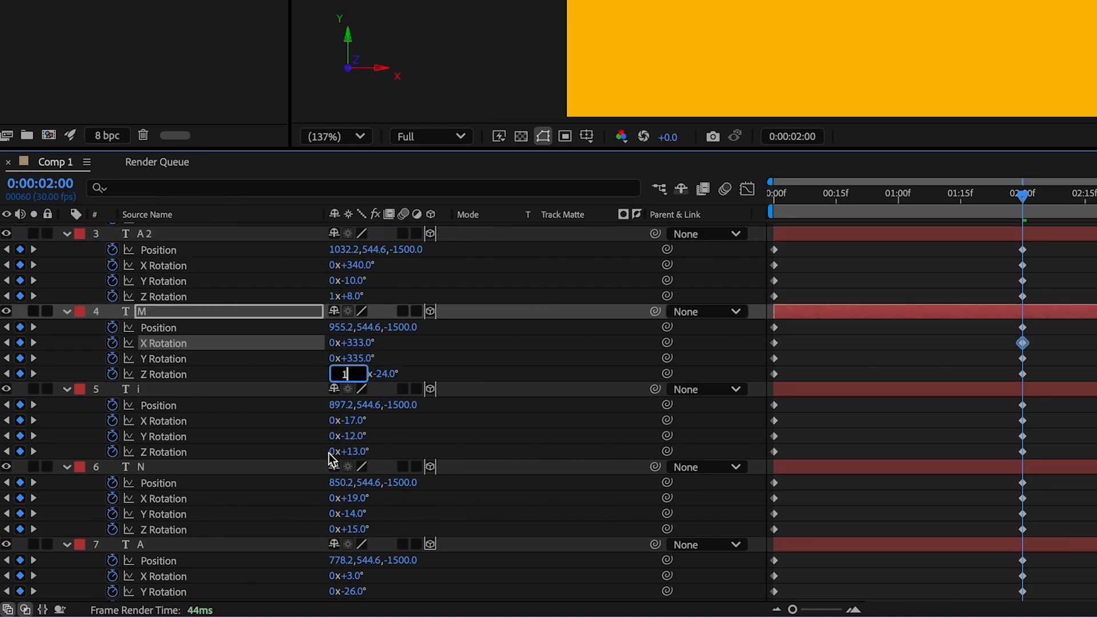
Add one full revolution to the i layer's X and Z Rotation at 2:00.
click(336, 452)
text(1)
click(336, 421)
text(1)
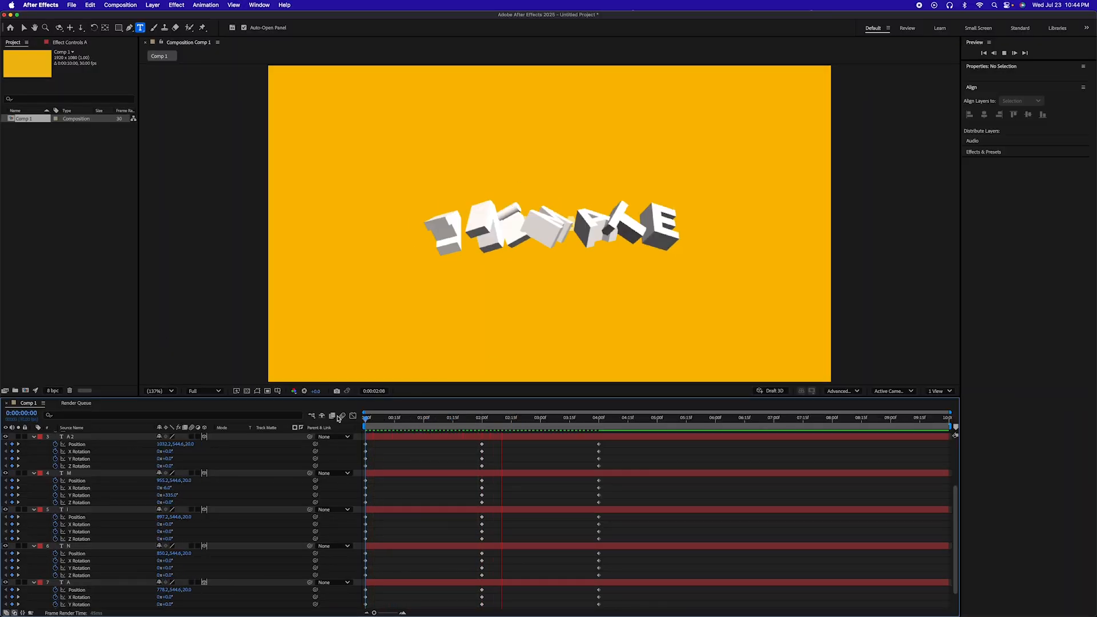
Play back the spinning letters from the start and inspect their pose at 2:00.
key(space)
drag(504, 426, 352, 416)
key(space)
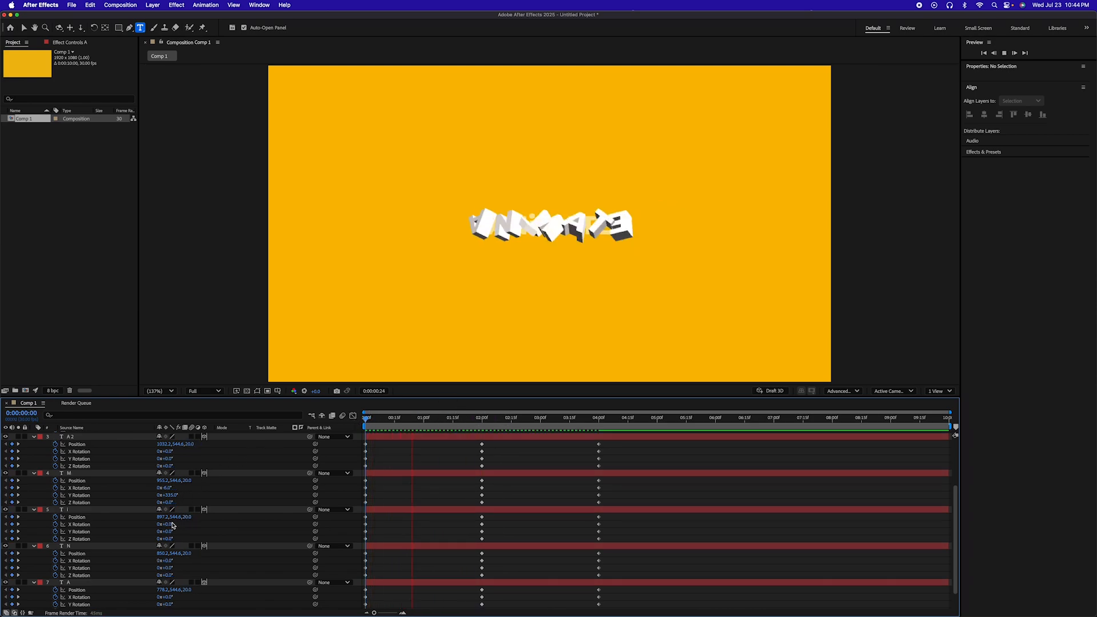
key(space)
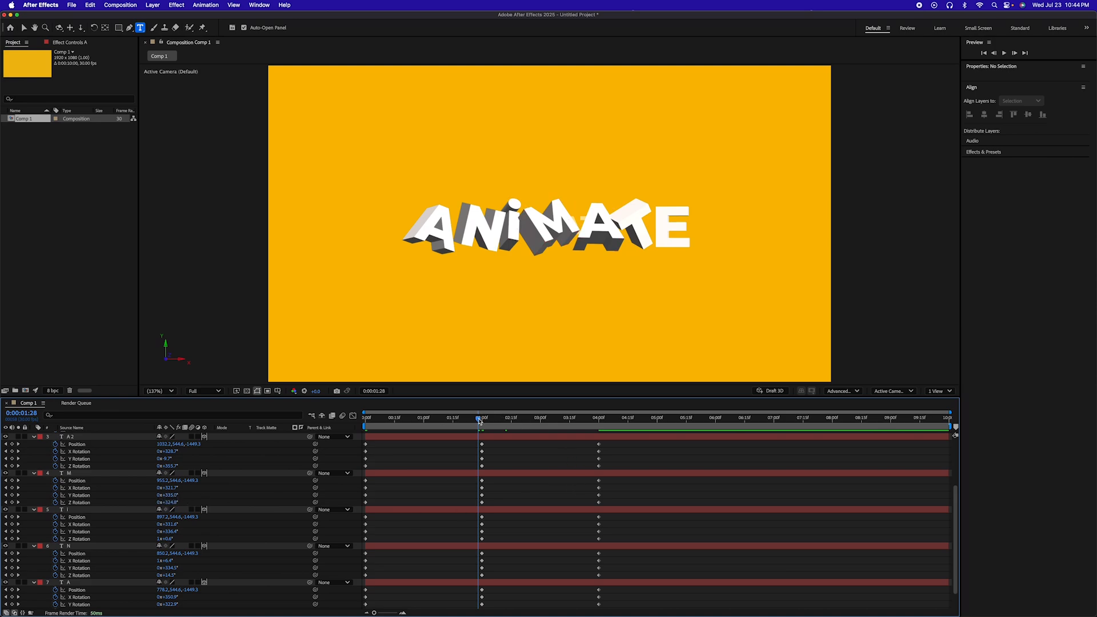
mouse_move(478, 420)
mouse_down()
mouse_move(622, 420)
mouse_move(343, 415)
mouse_move(483, 420)
mouse_up()
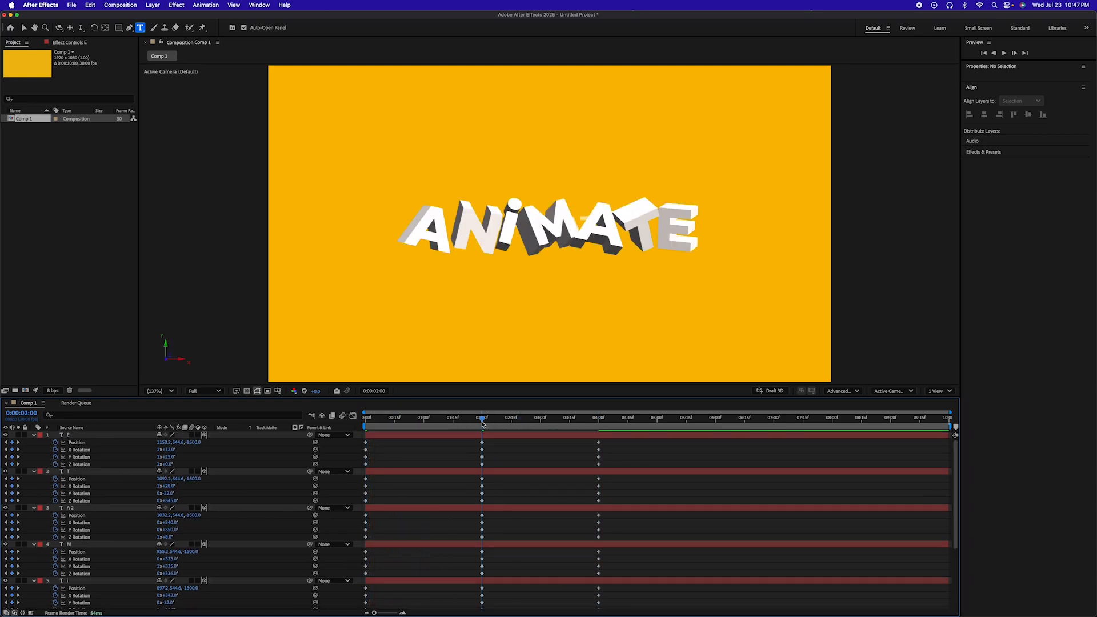
drag(483, 423, 366, 422)
key(space)
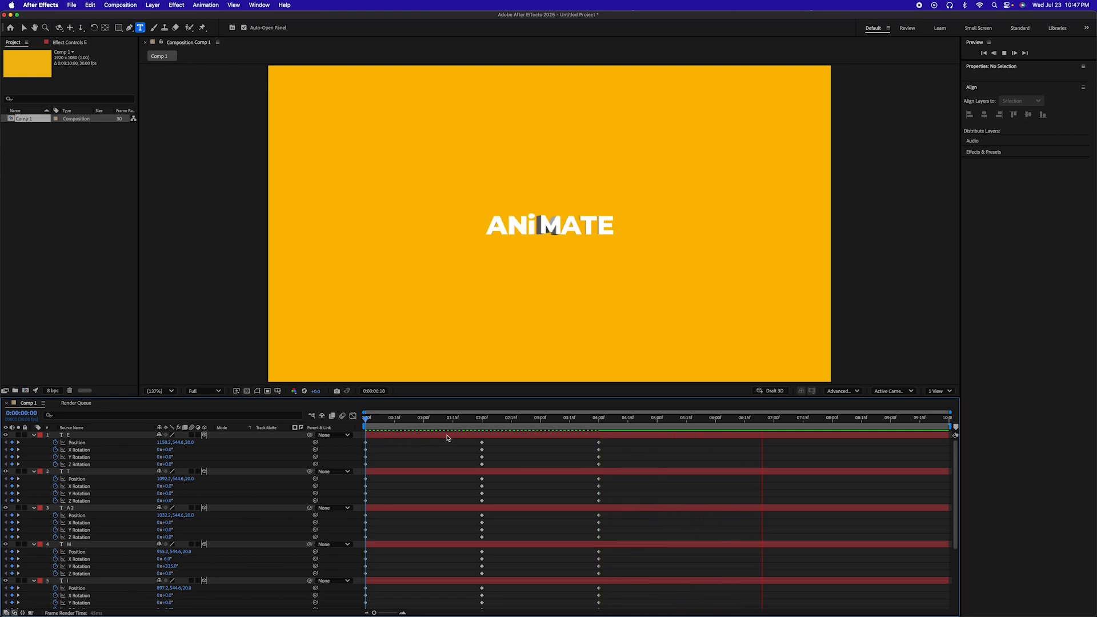
key(space)
Reset the M layer's X and Y Rotation angles to 0° at both 0:00 and 4:00.
scroll(124, 557, down, 2)
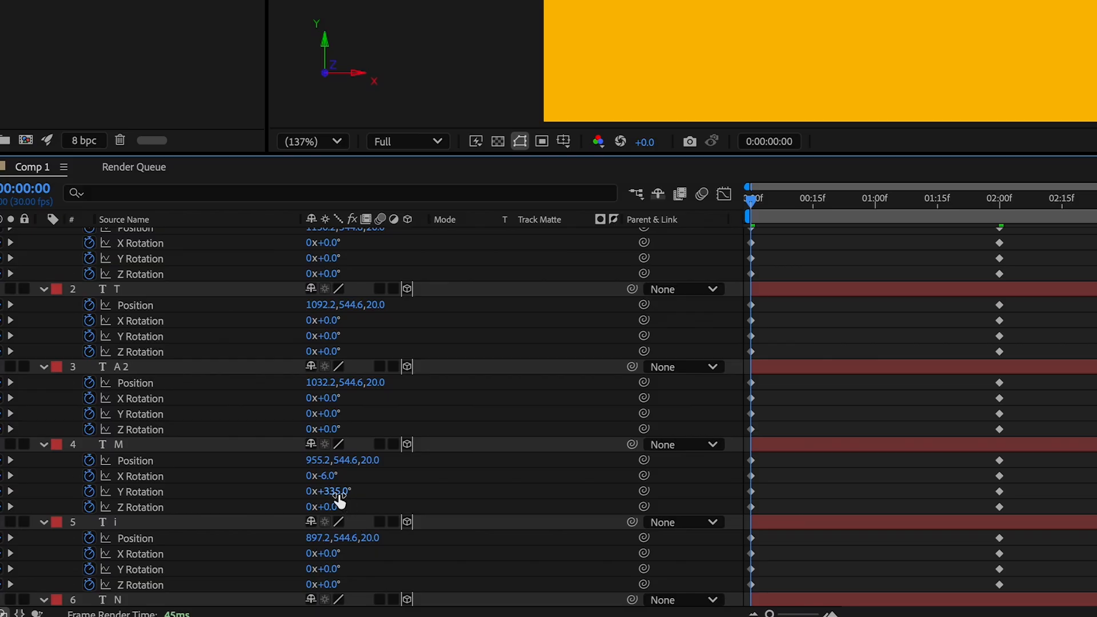
click(336, 491)
text(0)
click(331, 476)
text(0)
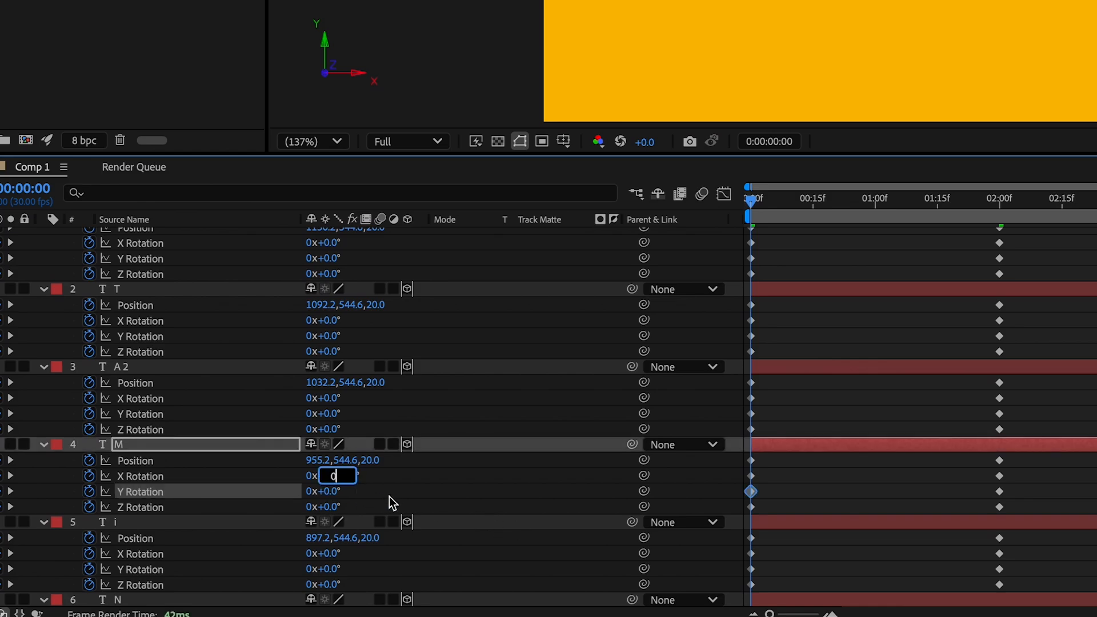
click(430, 491)
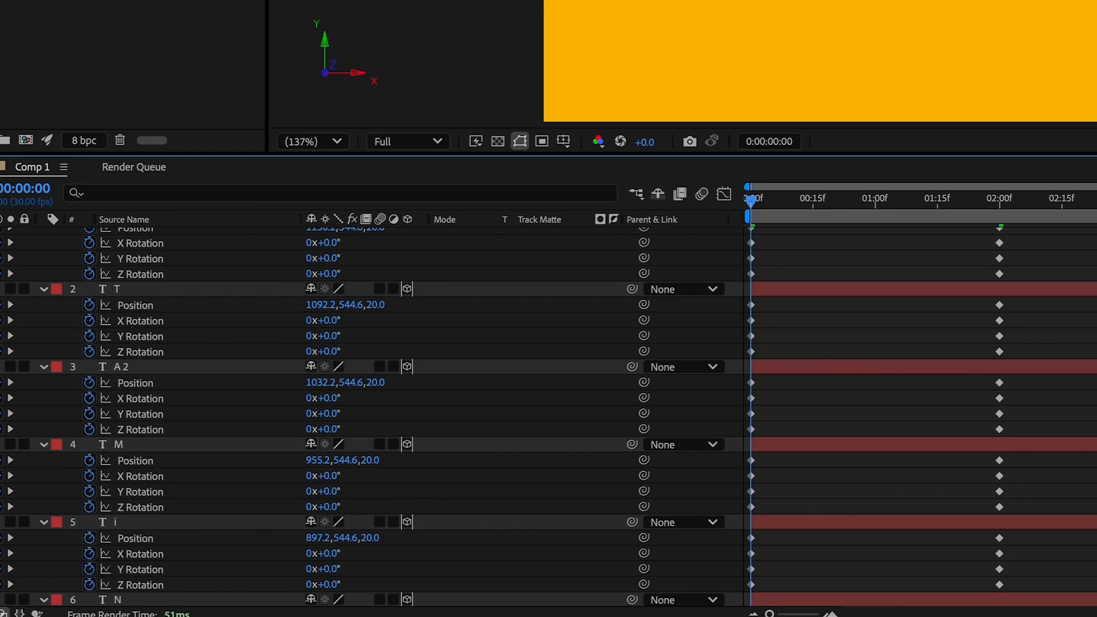
key(End)
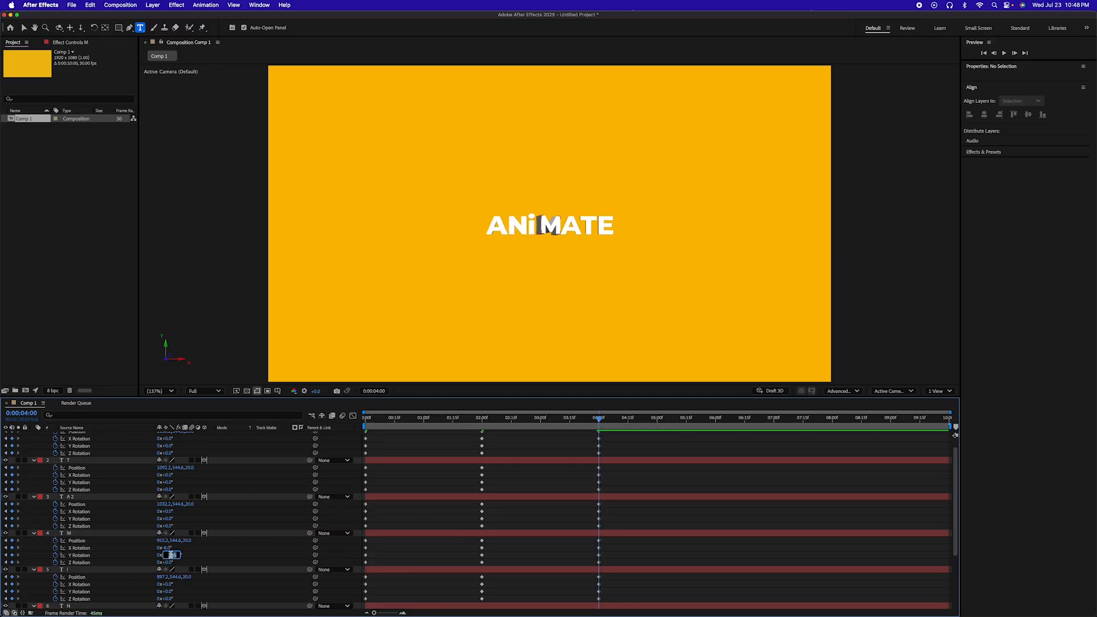
key(Return)
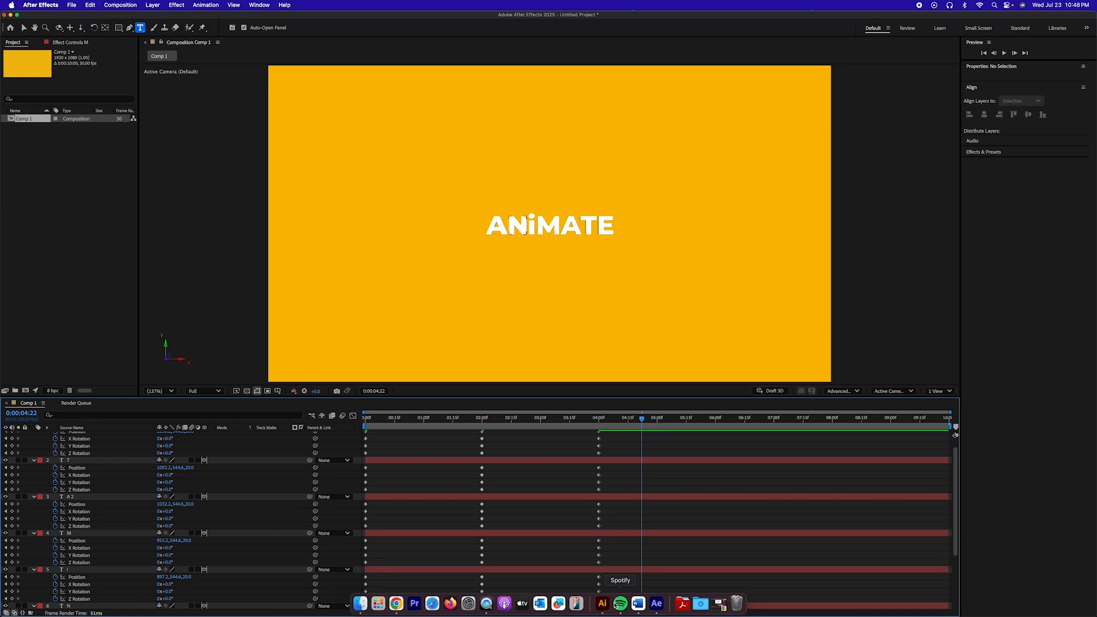
Apply Easy Ease to all Position and rotation keyframes of the seven letter layers.
drag(598, 601, 337, 603)
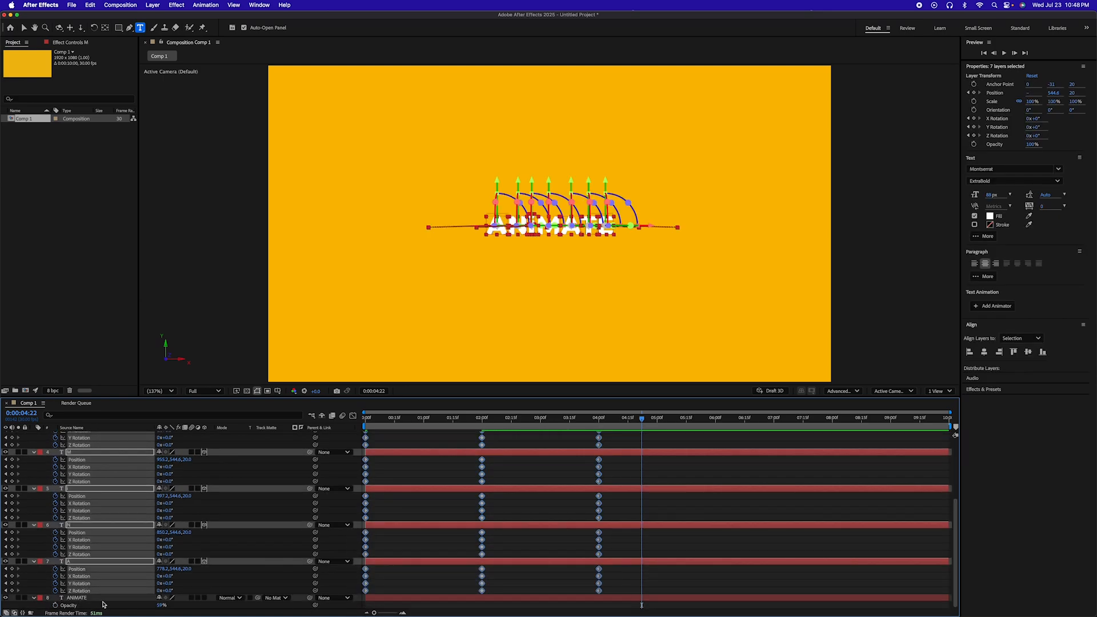
scroll(90, 581, up, 4)
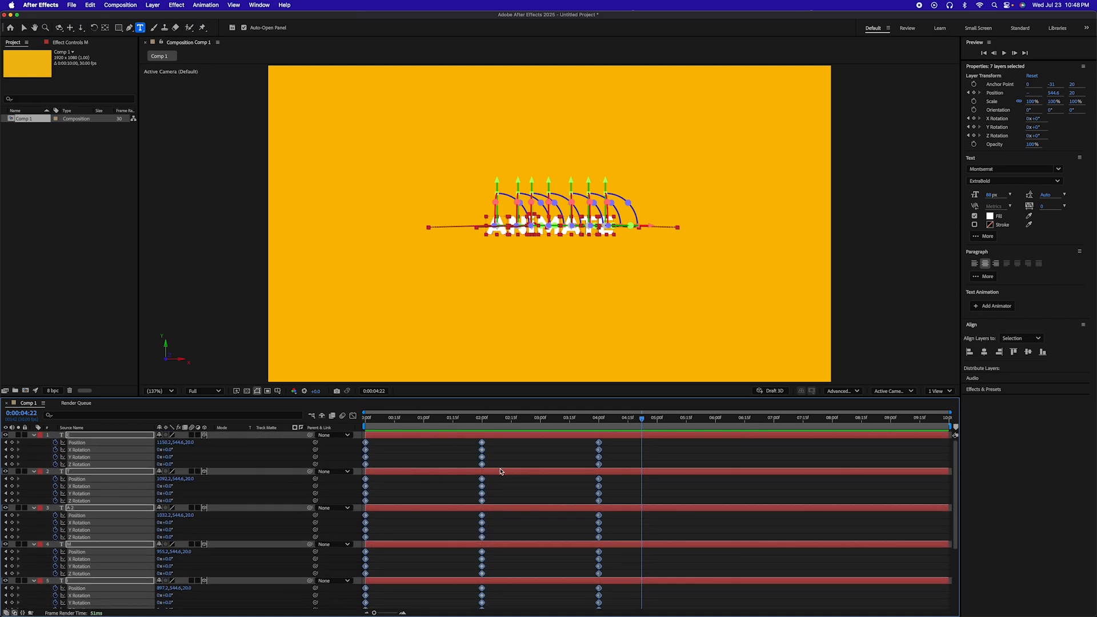
key(F9)
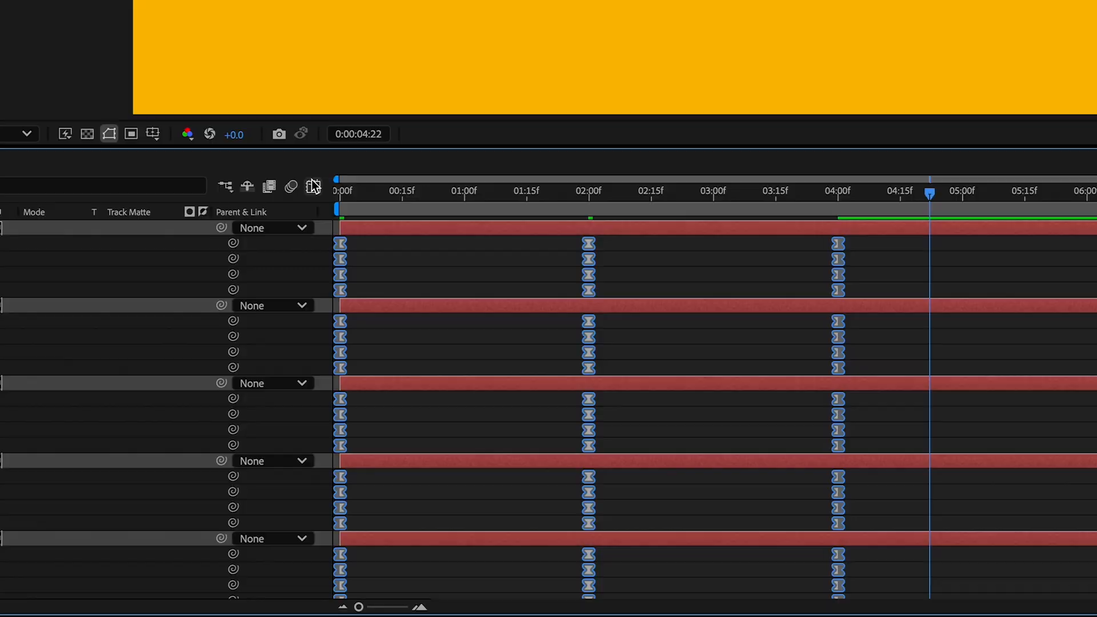
In the speed graph, stretch the easing handles of the 2:00 keyframes outward to about 1:00 and 3:00, then return to the keyframe view.
click(314, 188)
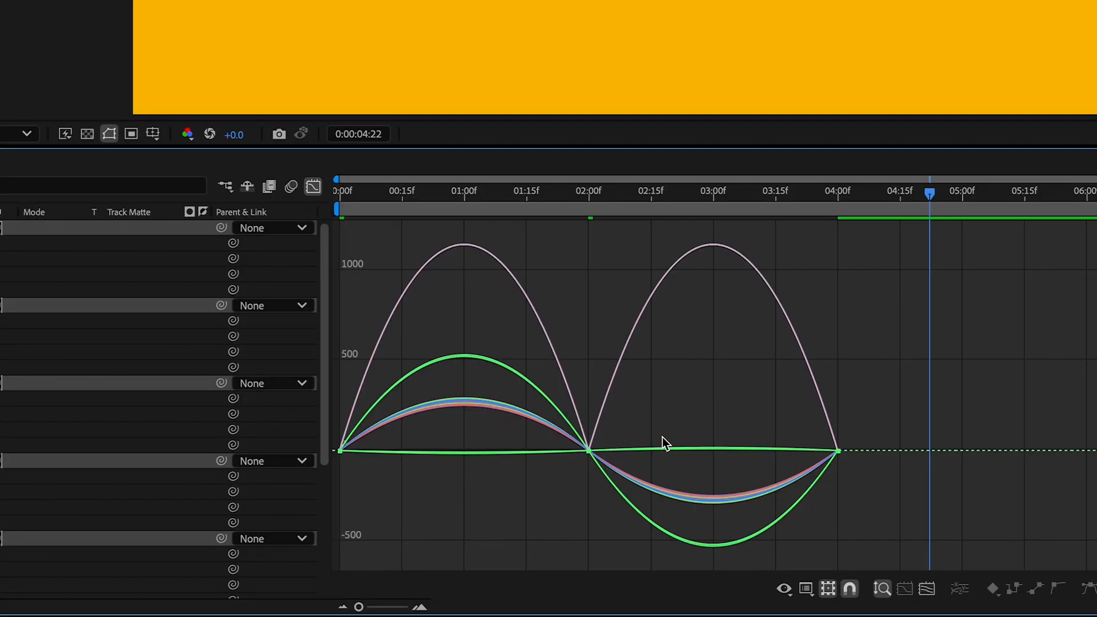
click(815, 589)
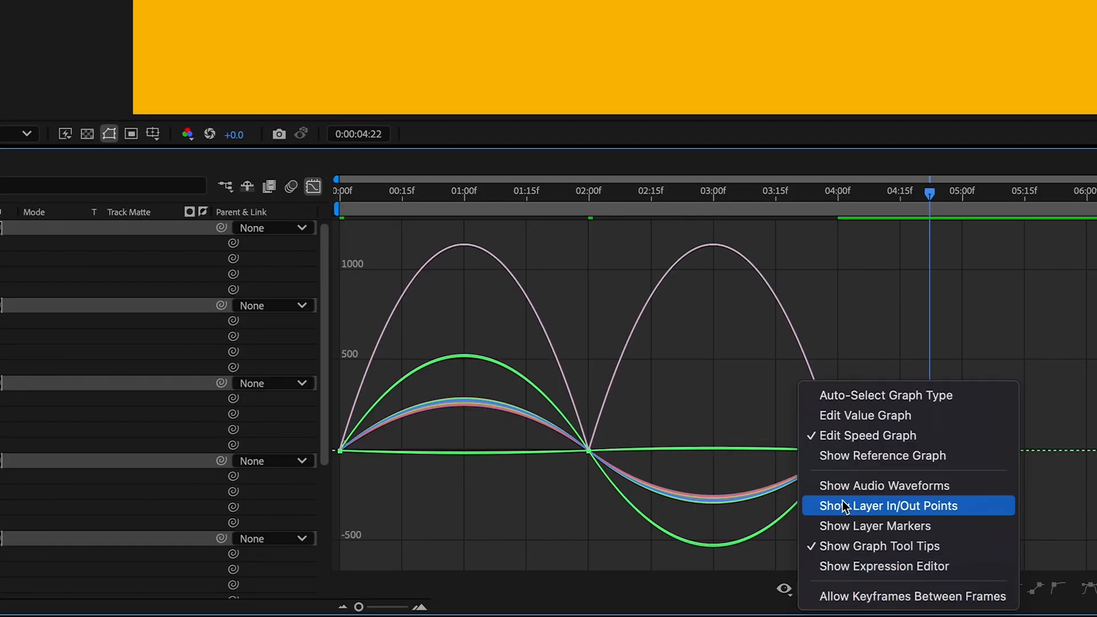
click(602, 443)
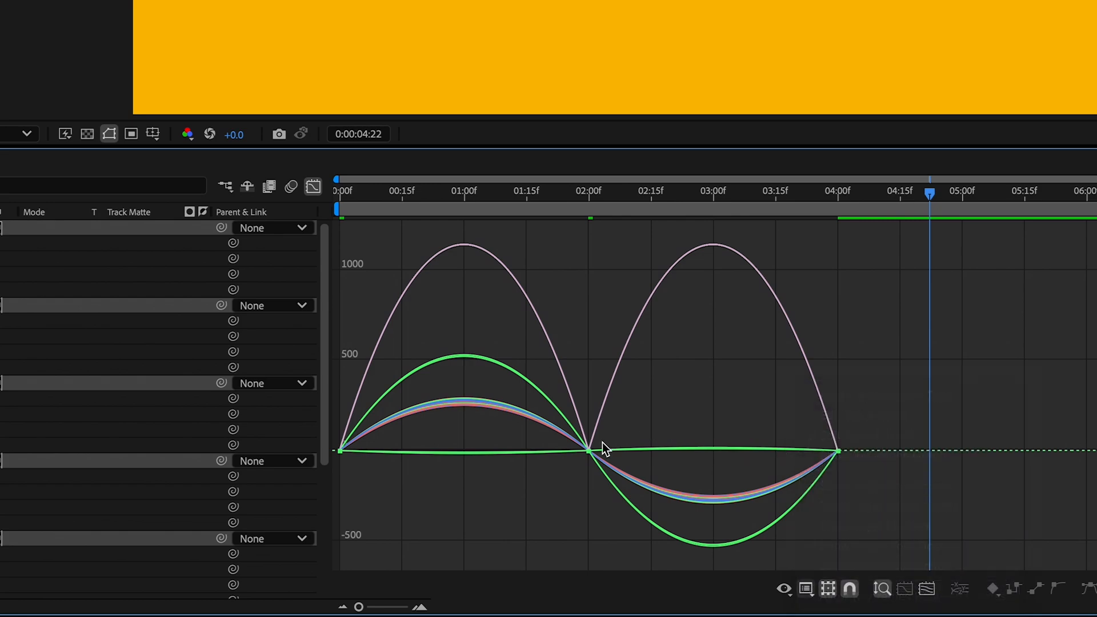
drag(638, 410, 513, 497)
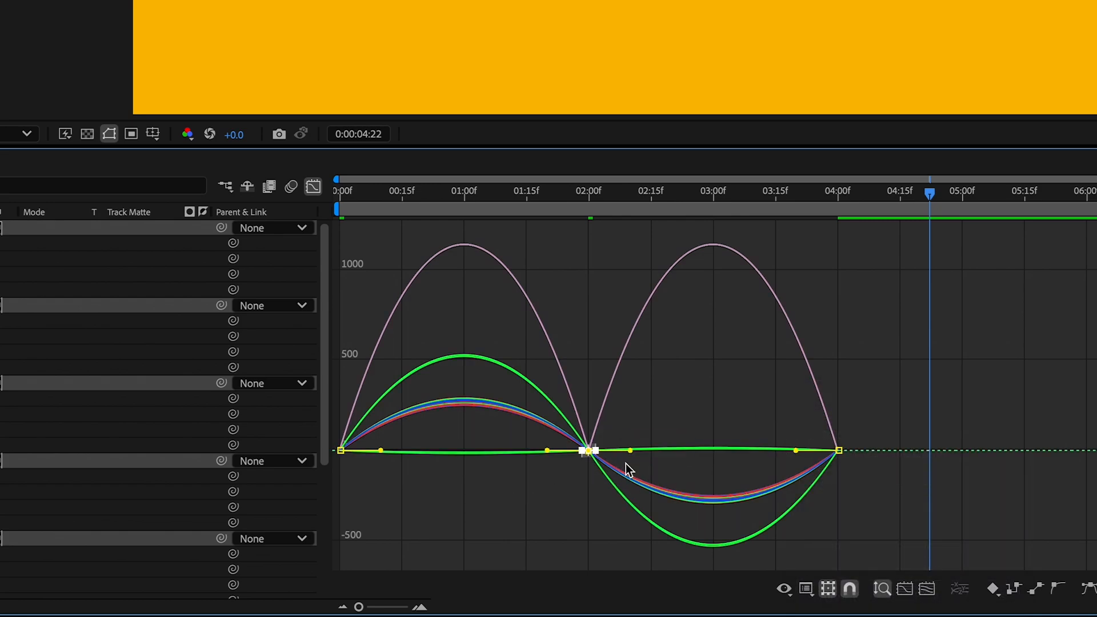
drag(630, 450, 746, 455)
drag(547, 451, 345, 455)
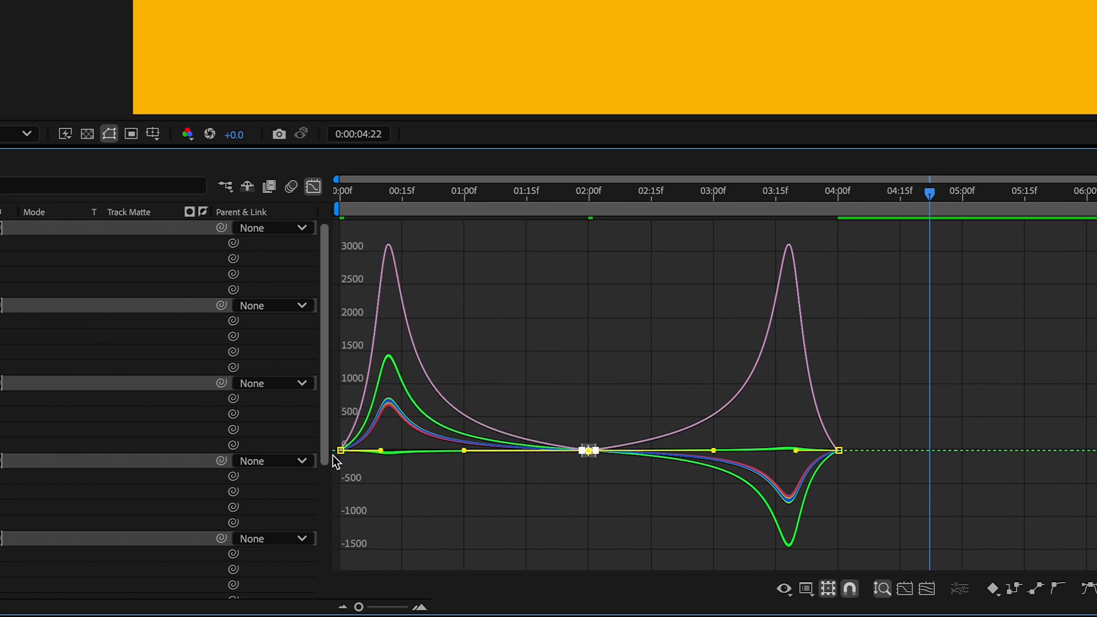
mouse_move(341, 450)
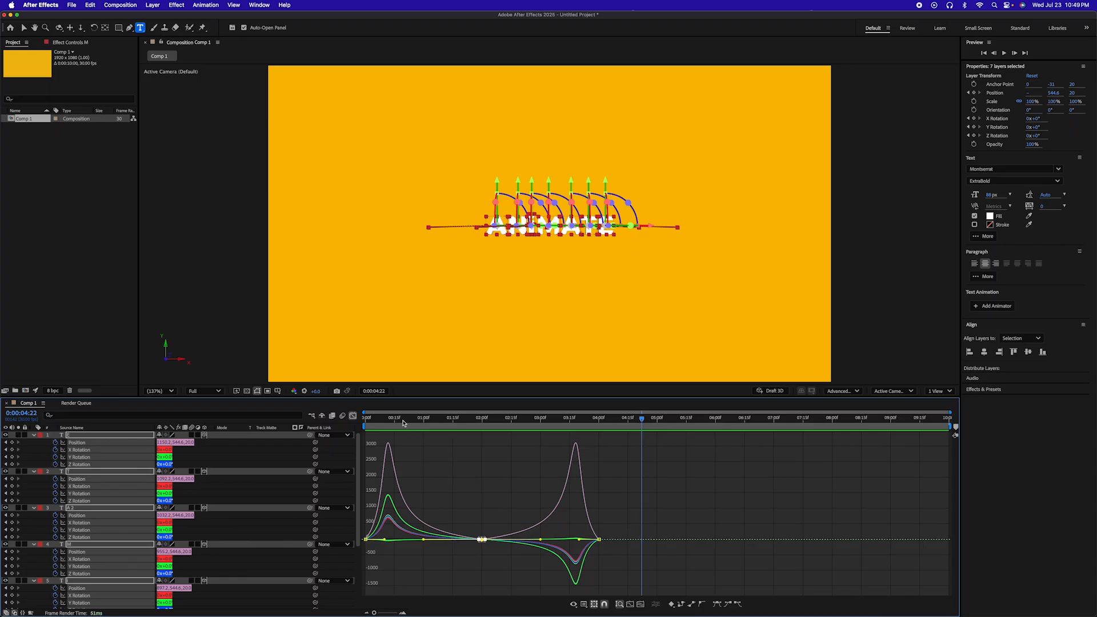
click(313, 186)
Play back the eased title animation from the start to review its motion.
drag(449, 420, 342, 425)
key(space)
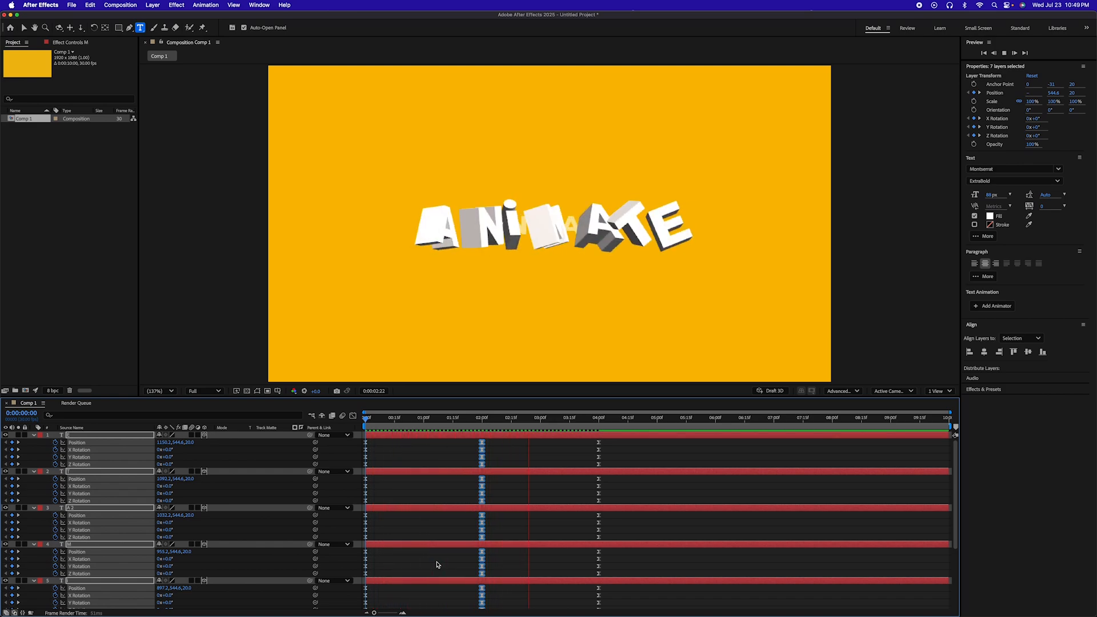
key(space)
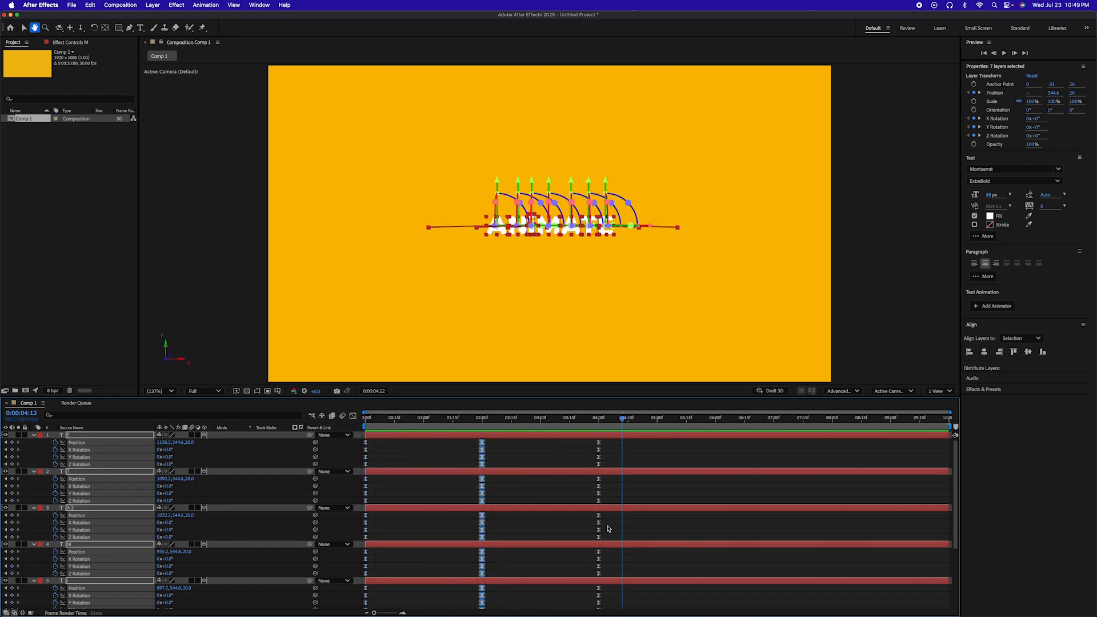
Duplicate the seven letter layers' 2:00 Position and rotation keyframes at 2:13 to create a hold, and preview the animation.
key(space)
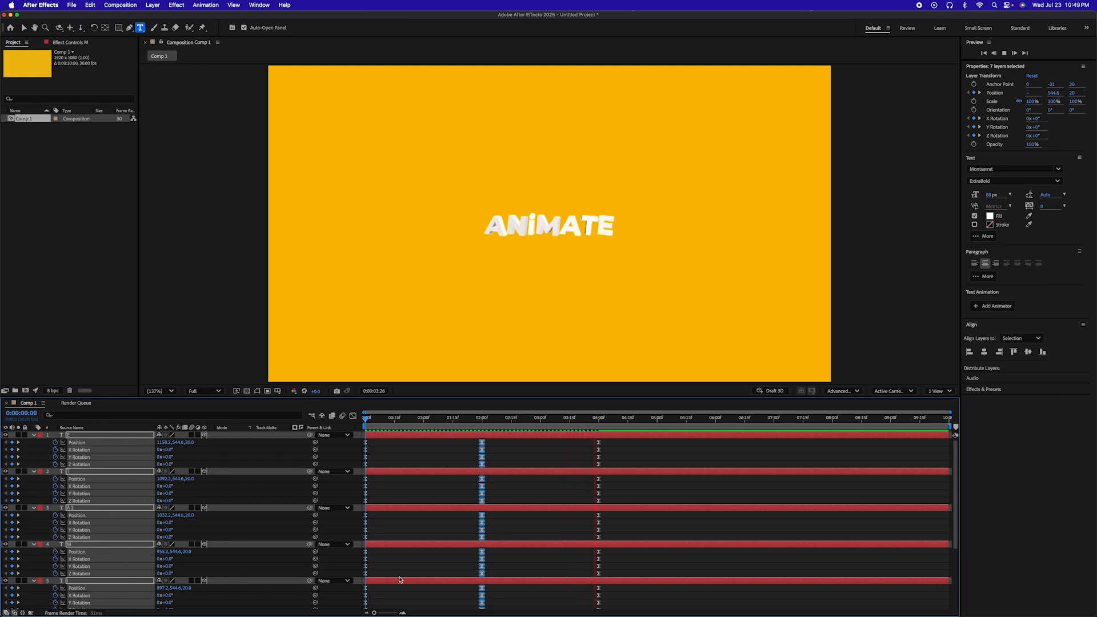
key(space)
scroll(474, 514, down, 5)
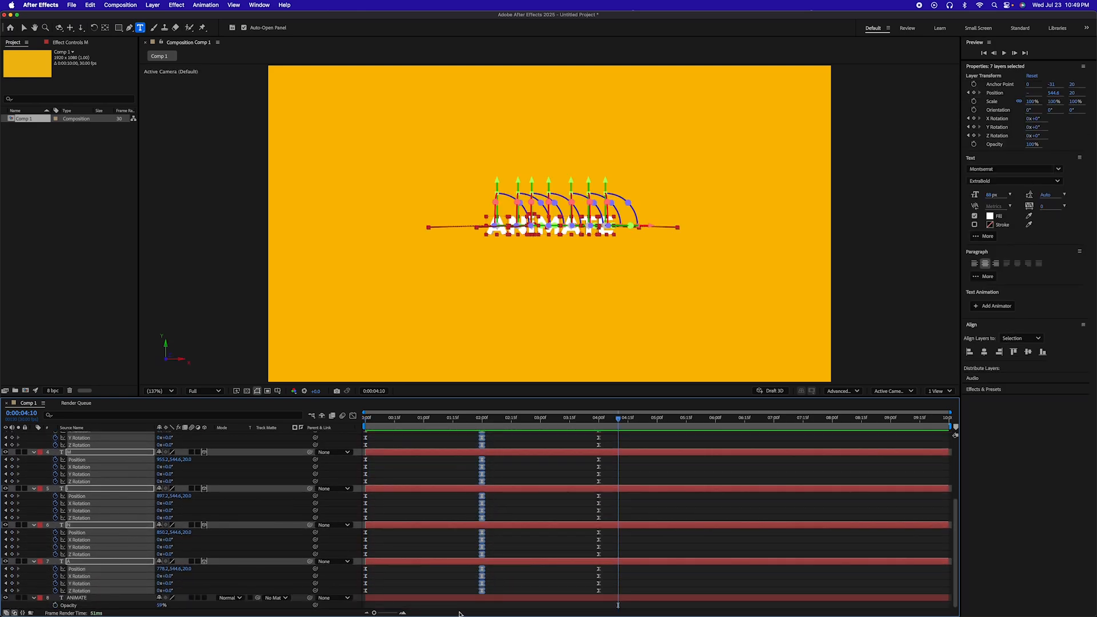
click(508, 421)
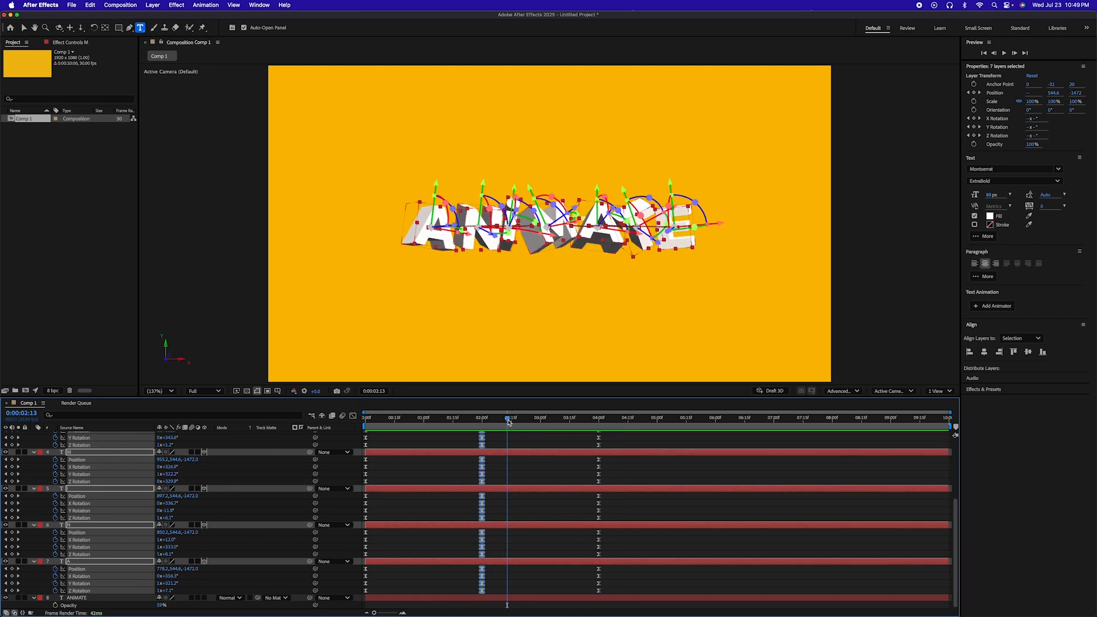
key(super+v)
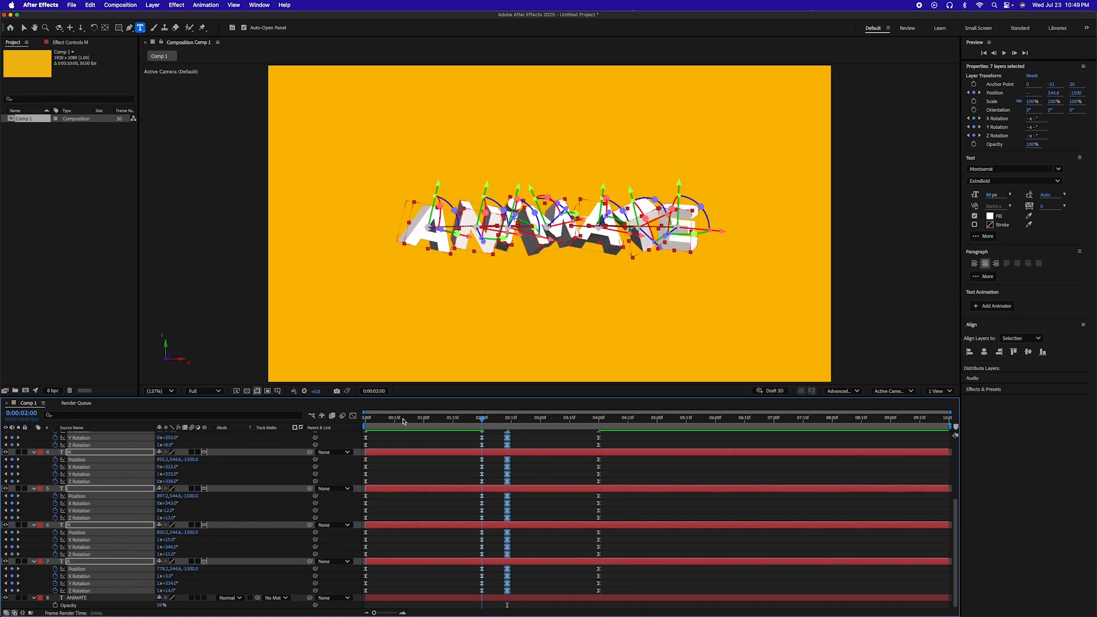
drag(402, 421, 363, 421)
key(space)
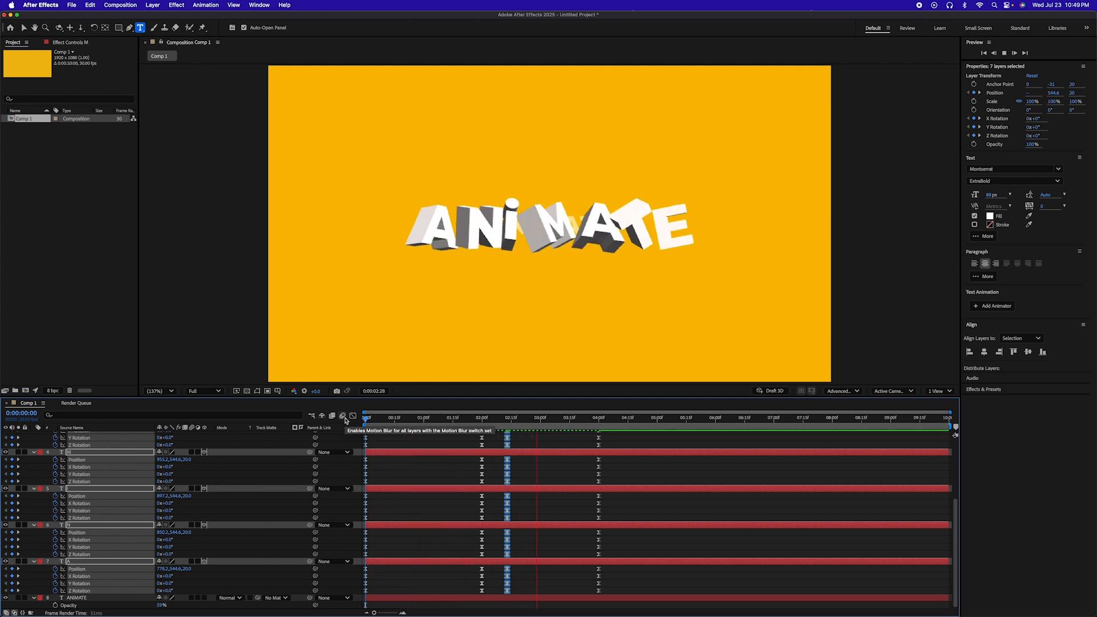
key(space)
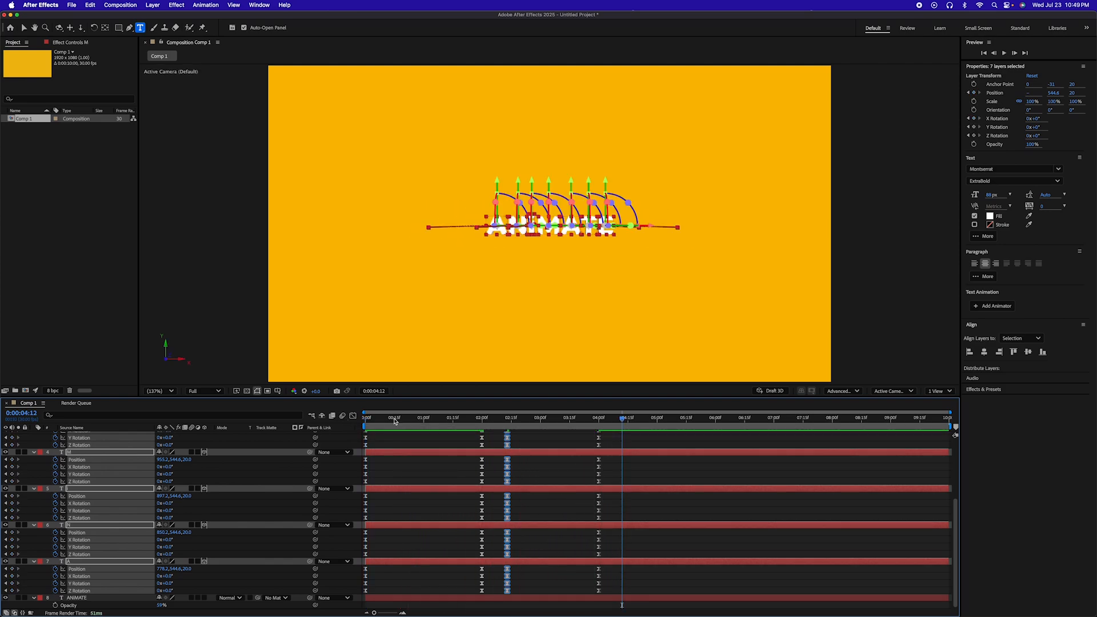
Move the 4:00 Position and rotation keyframes of all seven letter layers to 3:13 and preview the shortened return.
scroll(616, 507, up, 5)
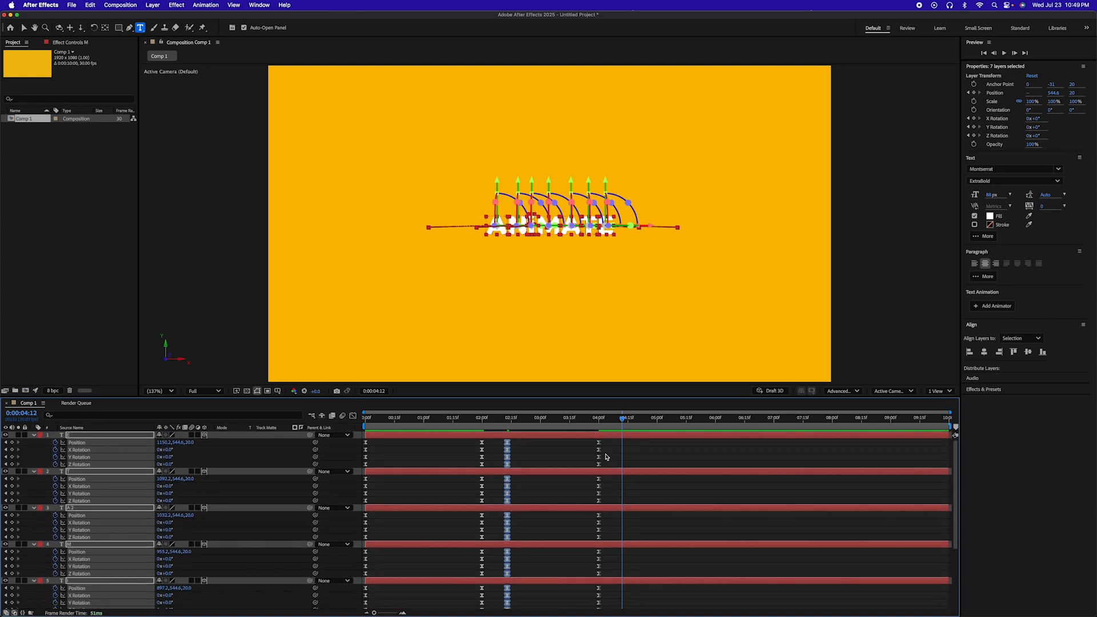
drag(609, 438, 566, 592)
key(space)
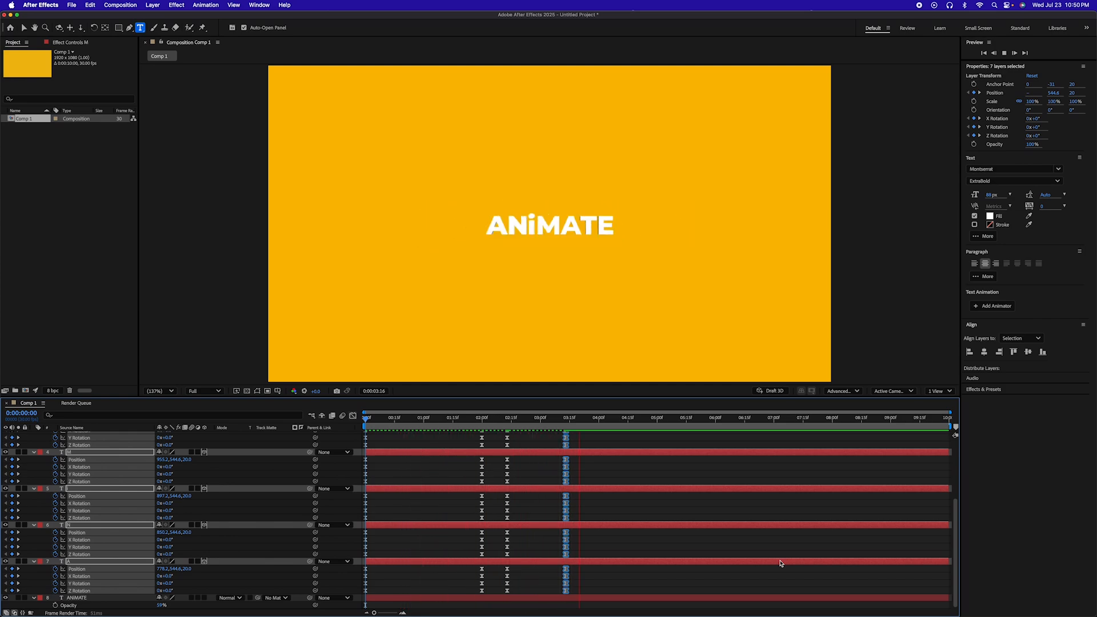
key(space)
scroll(683, 519, up, 5)
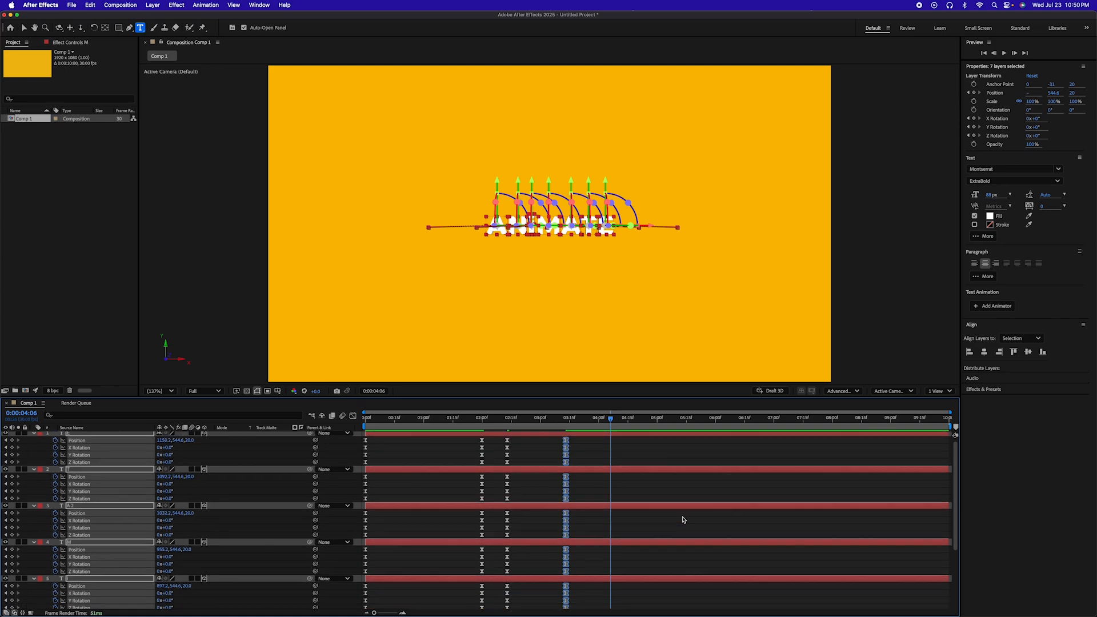
Trim the ends of the seven letter layers at 3:13, and shift the trimmed layers so they start at 3:13.
click(566, 419)
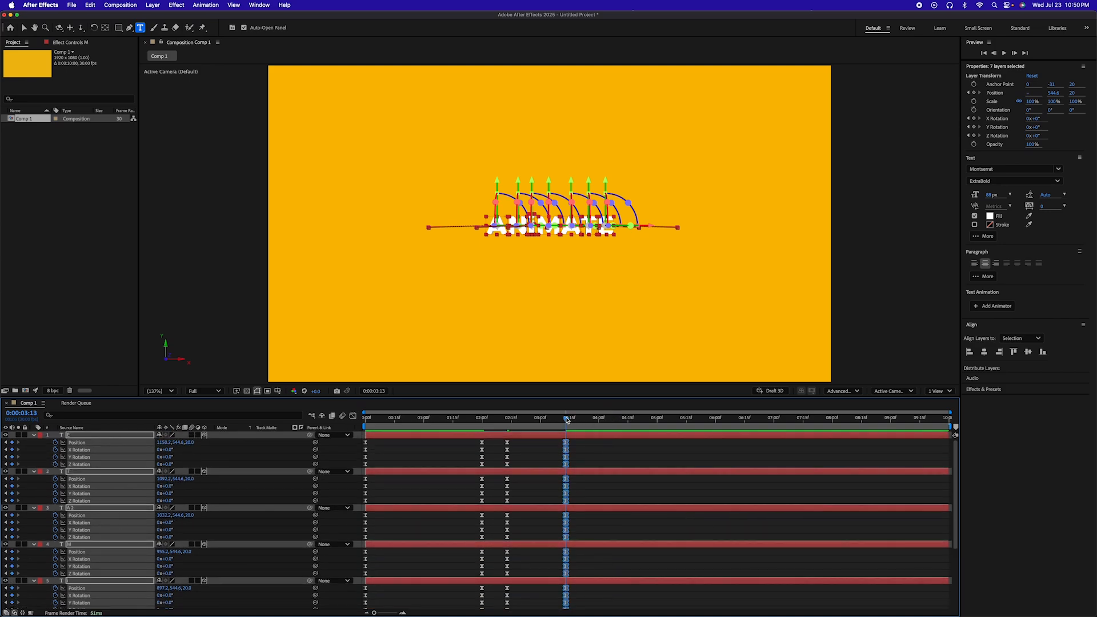
key(j)
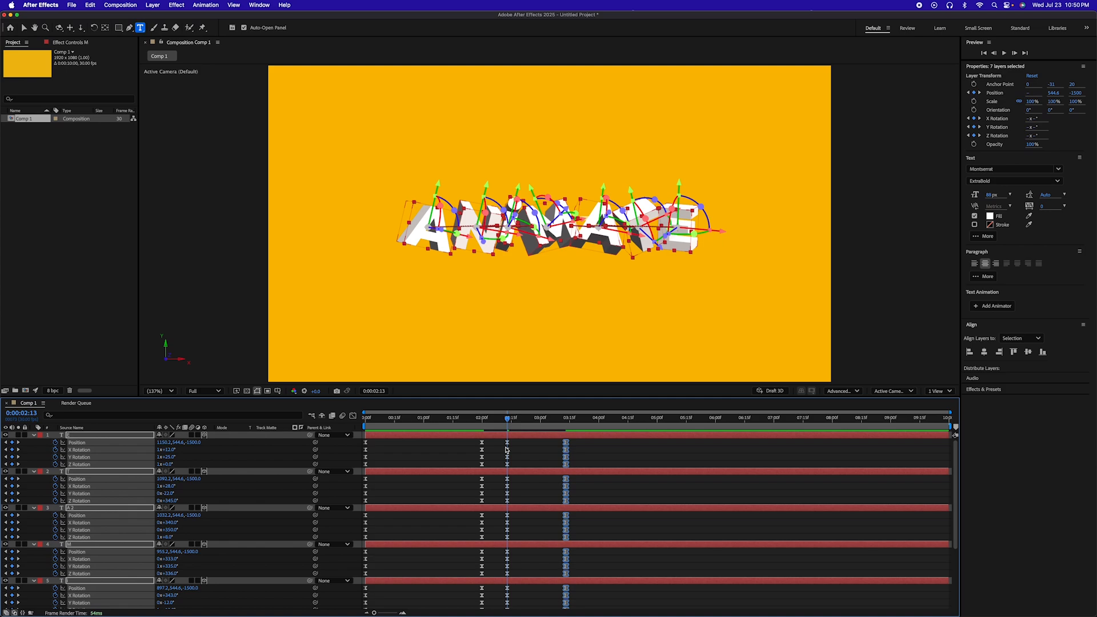
key(k)
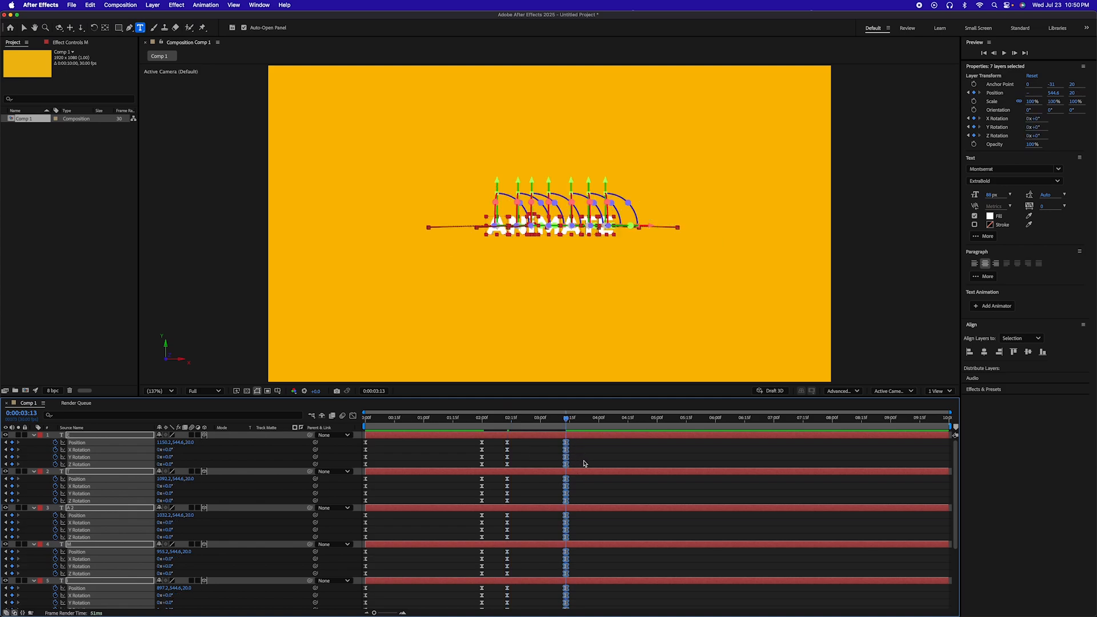
scroll(566, 509, down, 4)
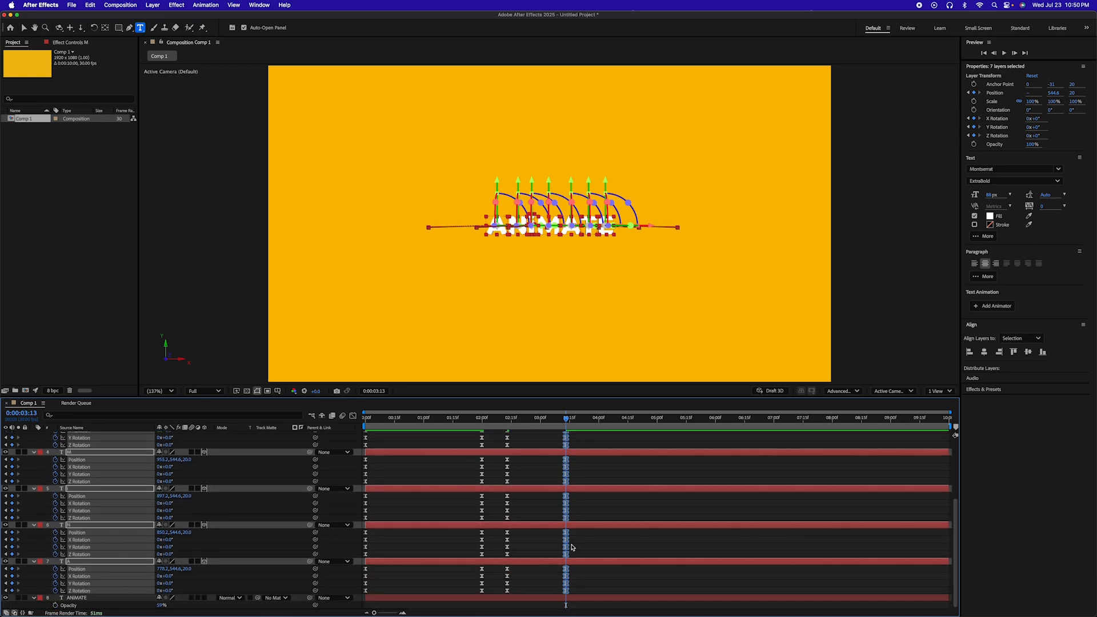
key(alt+bracketright)
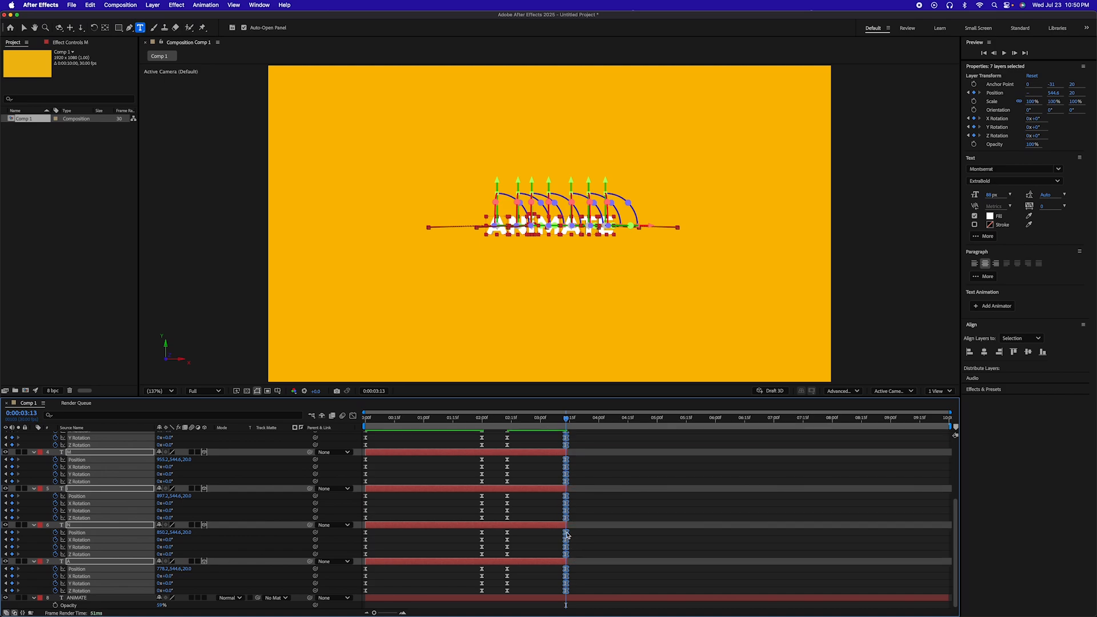
scroll(566, 534, up, 4)
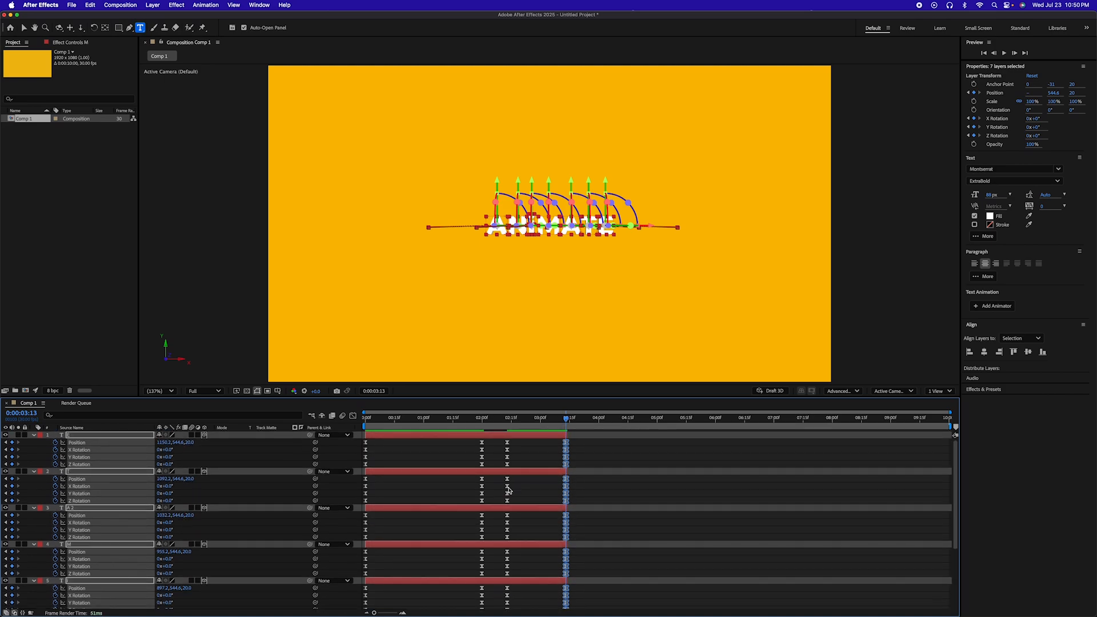
drag(403, 436, 602, 439)
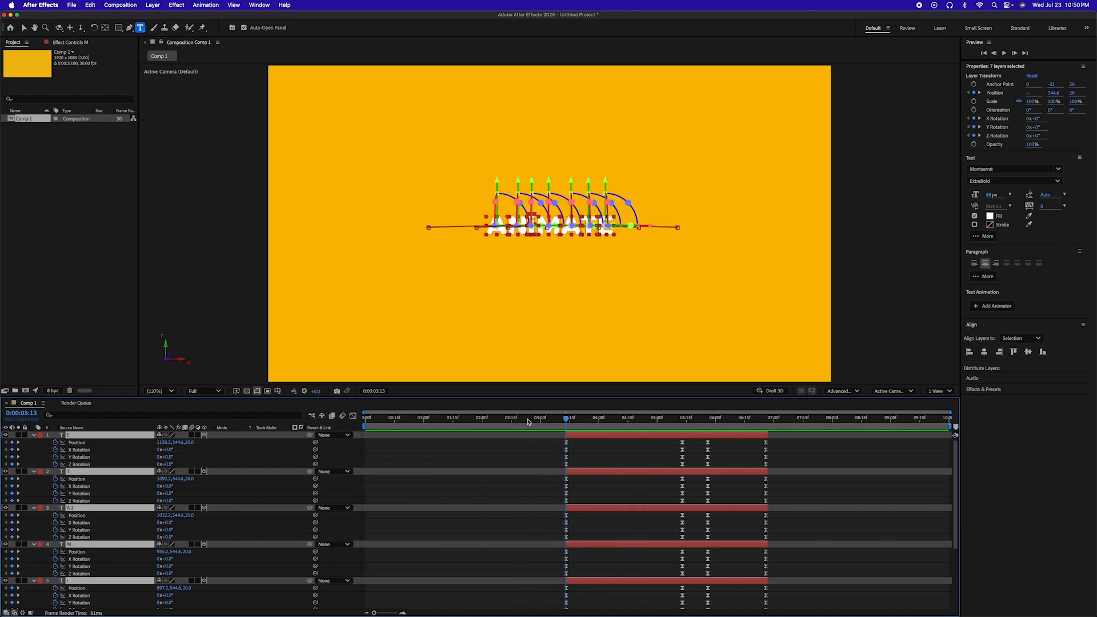
Set the Opacity of the flat ANiMATE text layer to 100%, with the playhead at 0:22, and deselect the layer.
drag(528, 422, 407, 422)
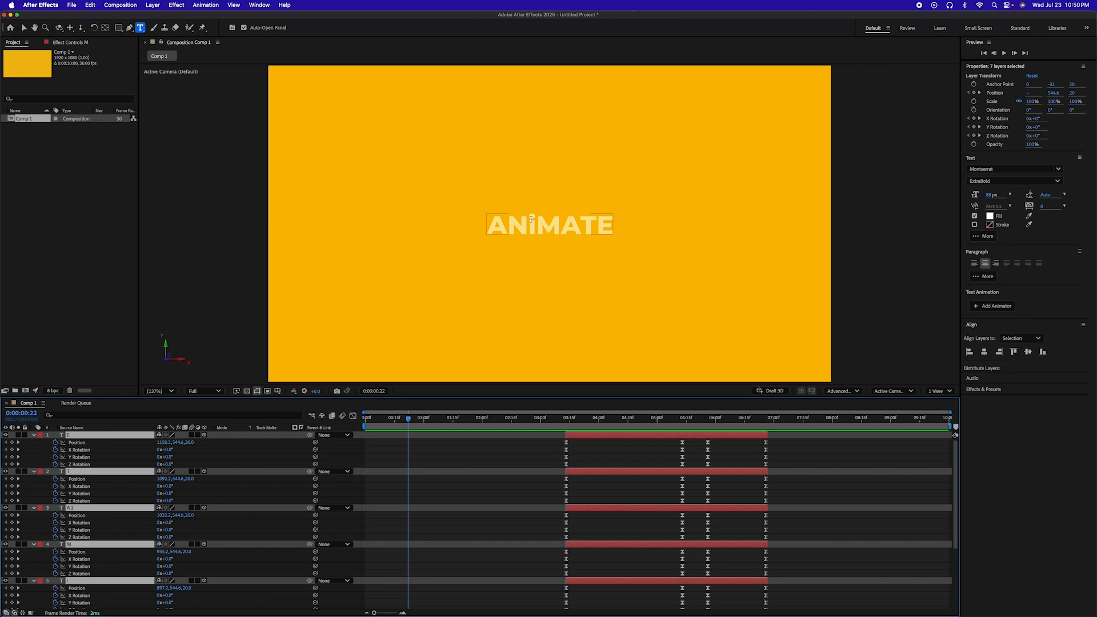
scroll(144, 543, down, 5)
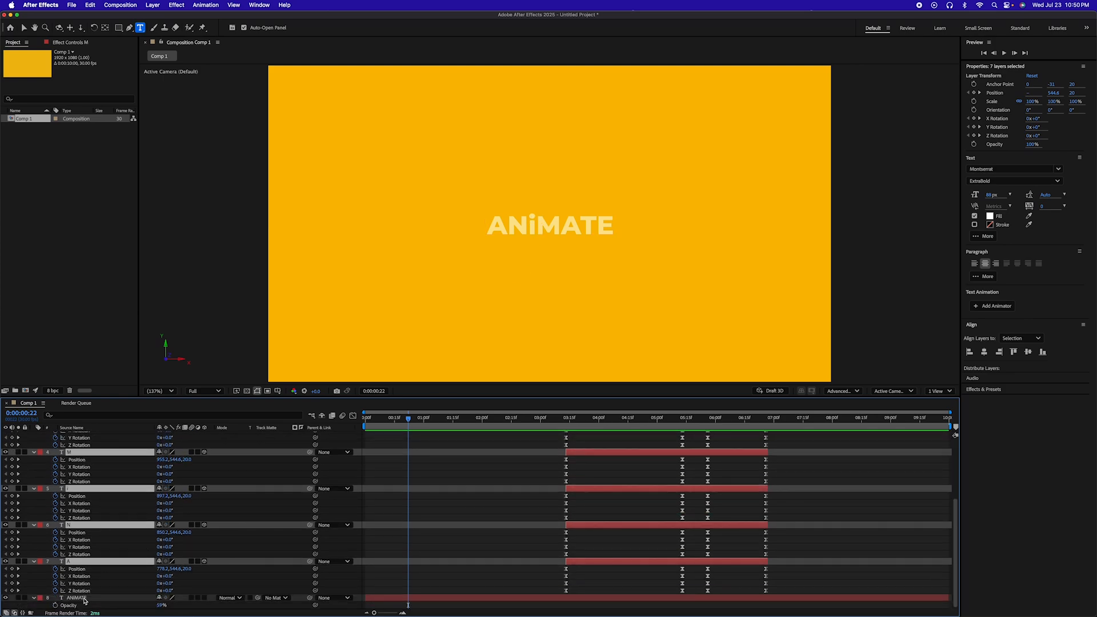
click(85, 598)
click(162, 604)
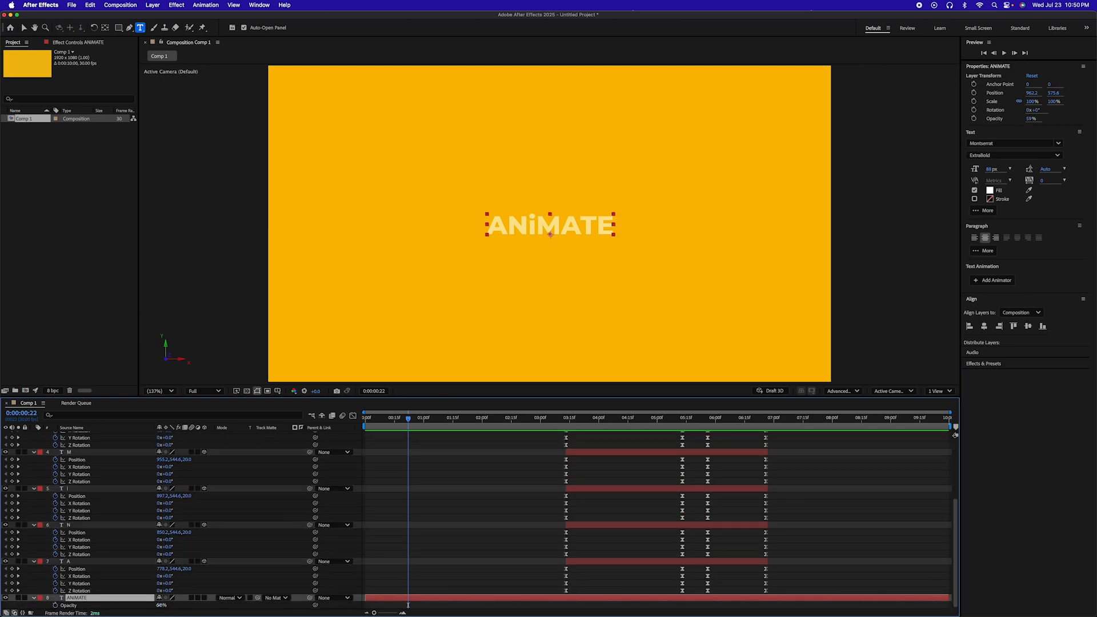
text(100)
key(Return)
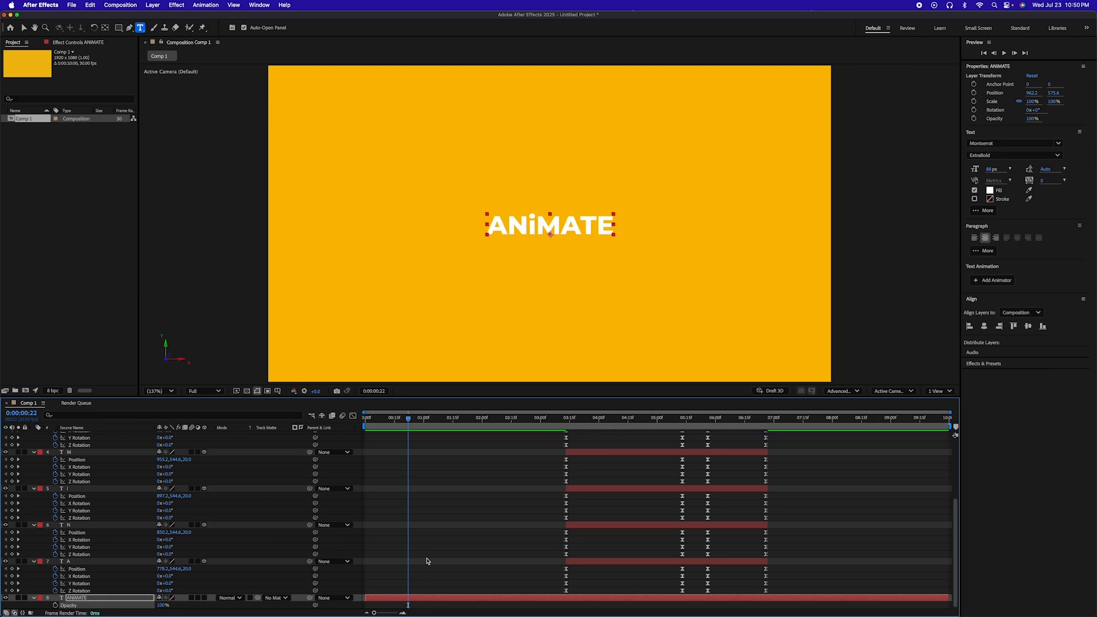
click(424, 588)
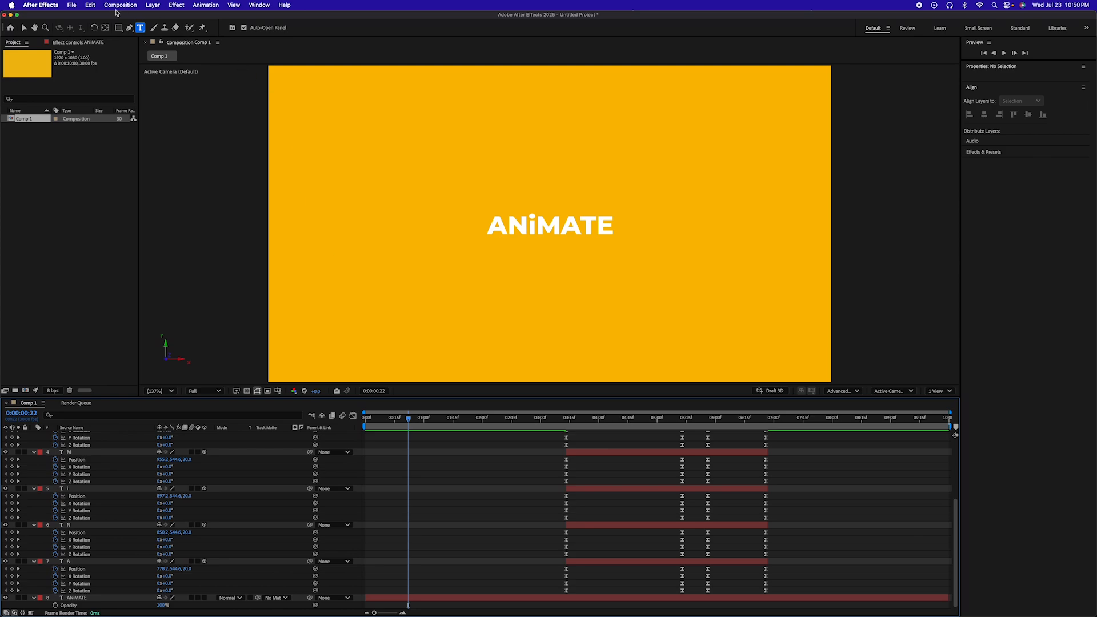
Draw a white ellipse about 20 × 19 px over the dot of the i and center its layer's anchor point.
drag(116, 28, 147, 47)
scroll(553, 241, up, 2)
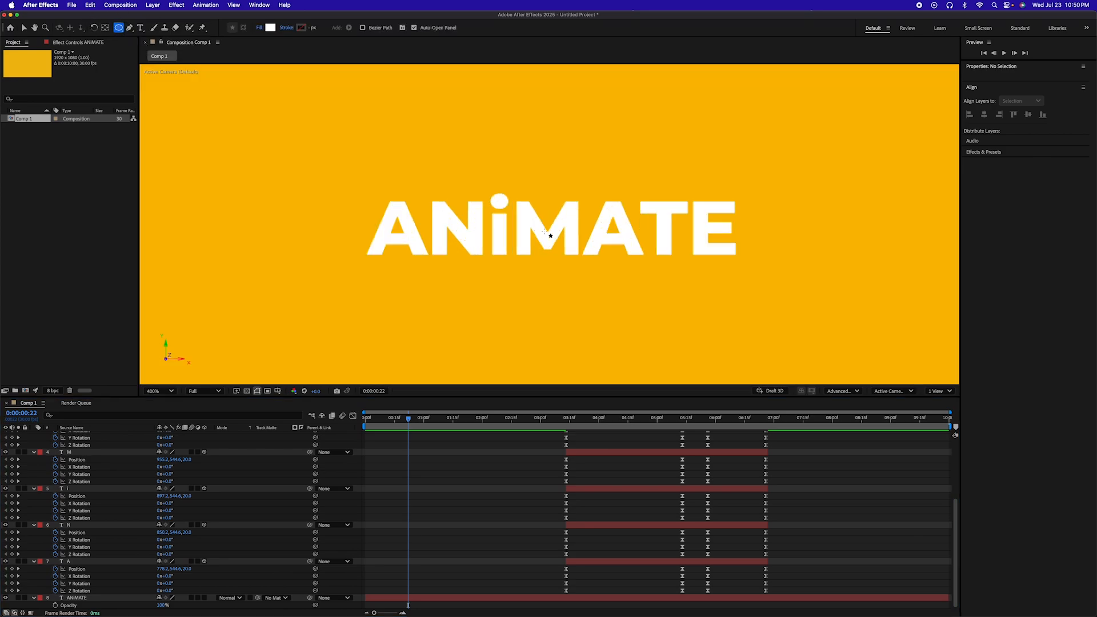
scroll(550, 235, up, 1)
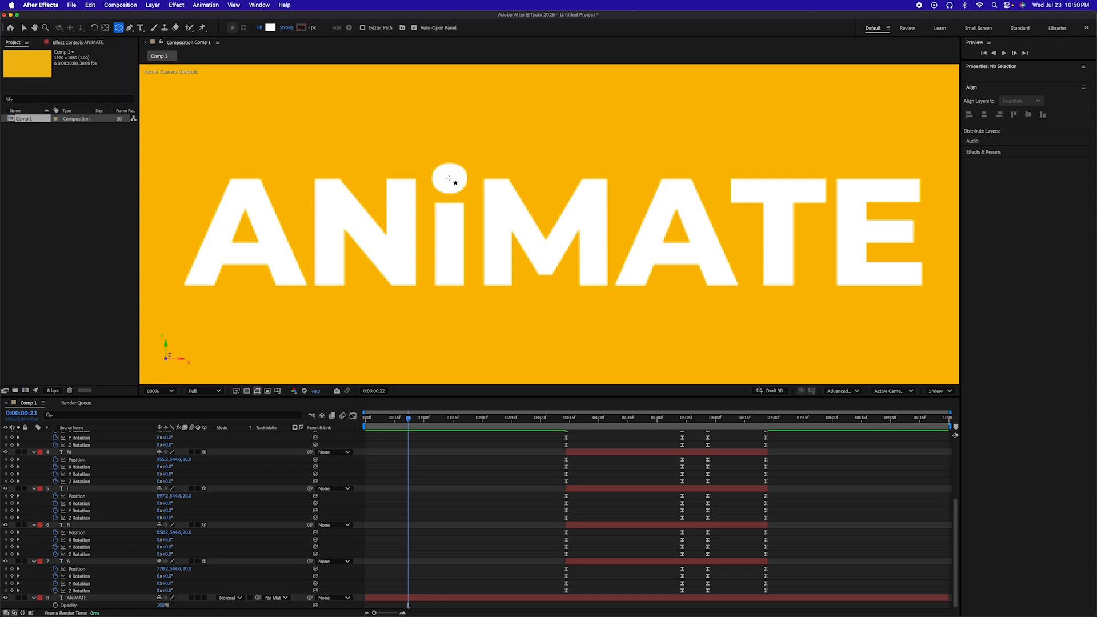
drag(449, 179, 431, 163)
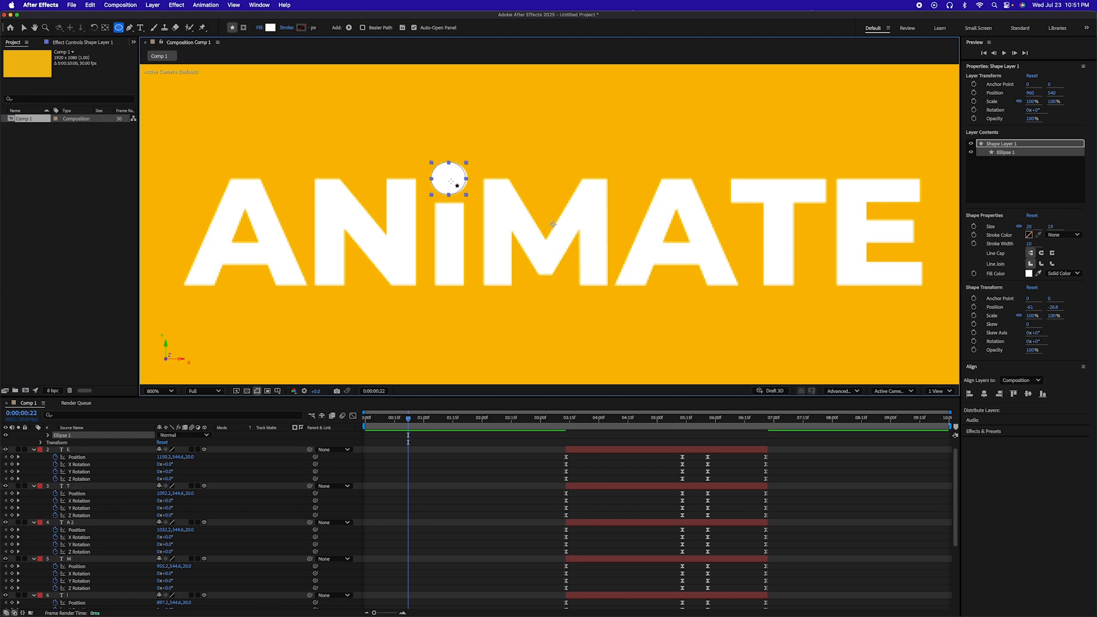
super+double_click(105, 29)
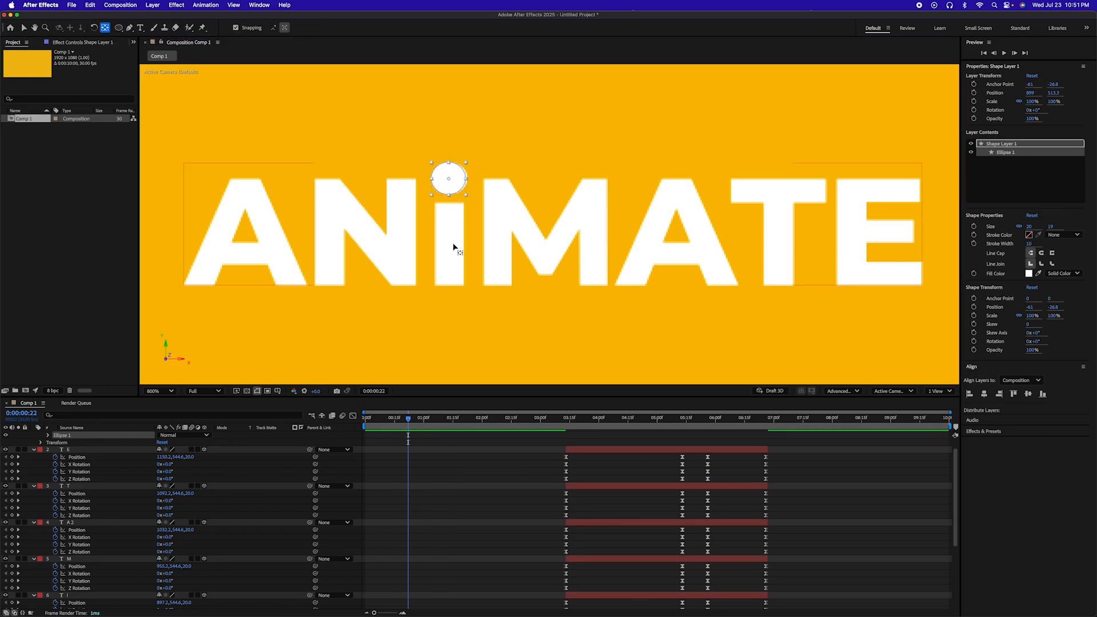
scroll(421, 500, up, 1)
Add Position and Scale keyframes to the dot's shape layer at 0:00.
drag(409, 420, 351, 419)
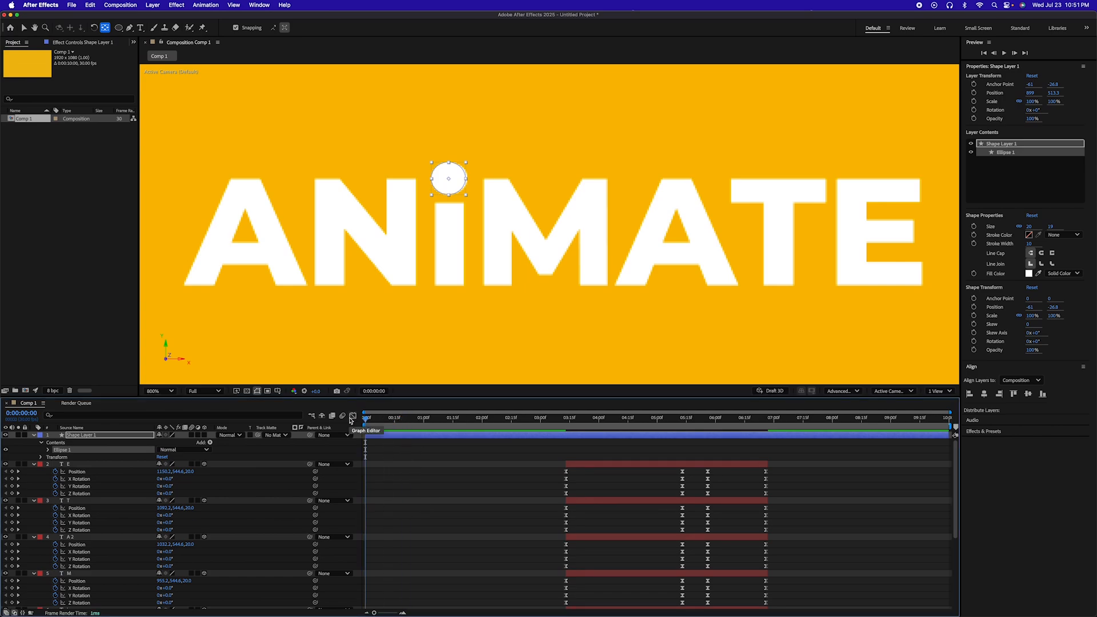
key(alt+shift+p)
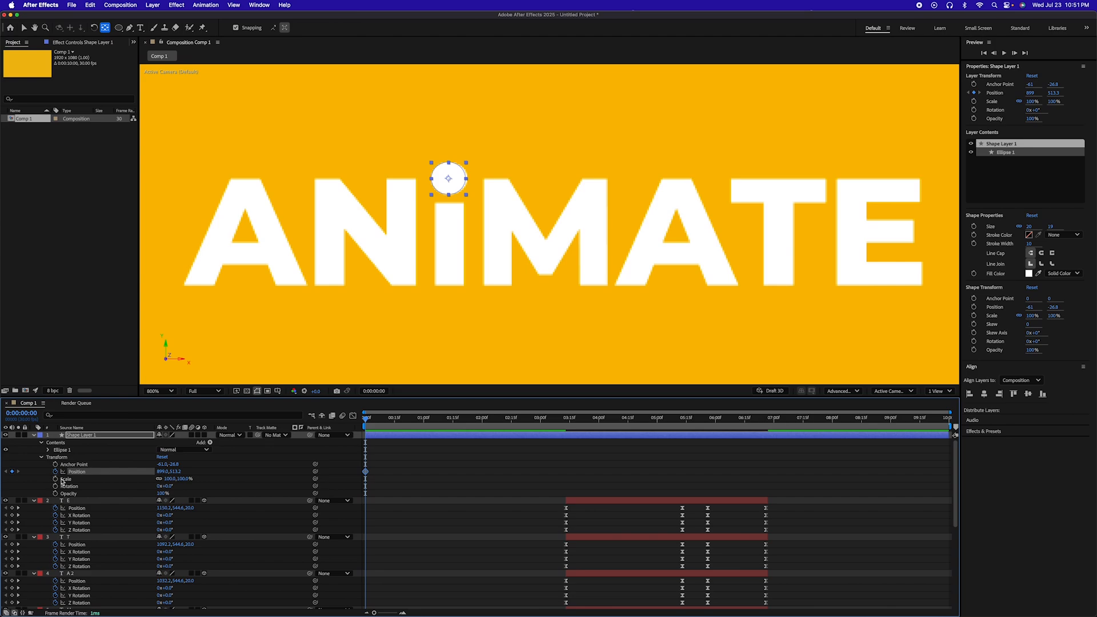
click(55, 478)
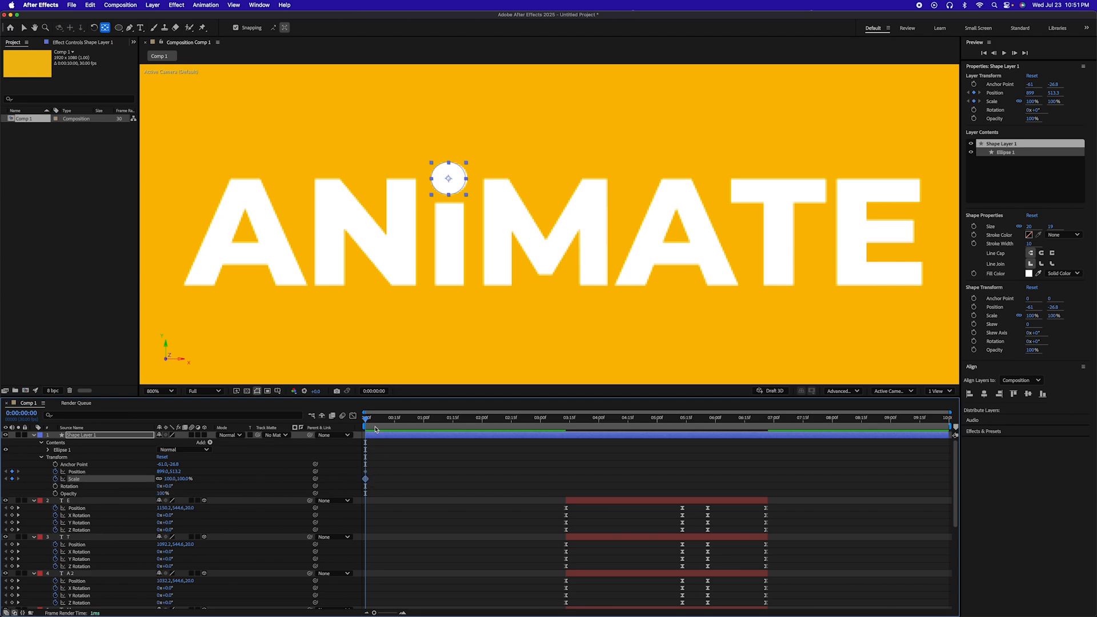
At 1:17, move the dot's shape layer straight up to a Y Position of about 388.
drag(374, 421, 462, 424)
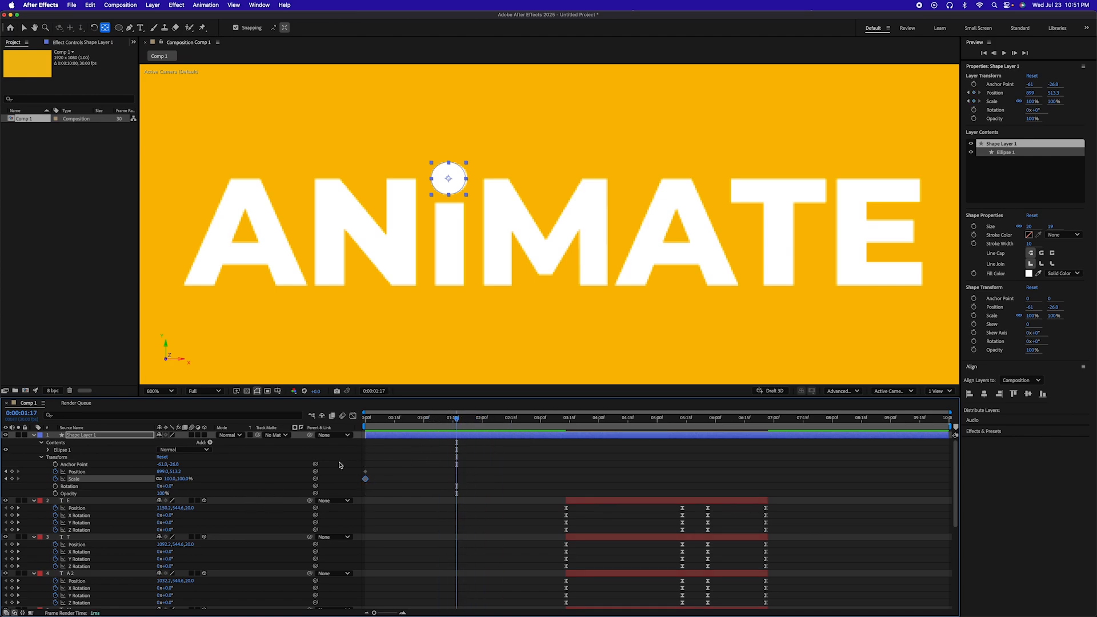
key(shift+Up)
key(shift+Up)
key(shift+Up)
key(shift+Up)
key(shift+Up)
key(shift+Up)
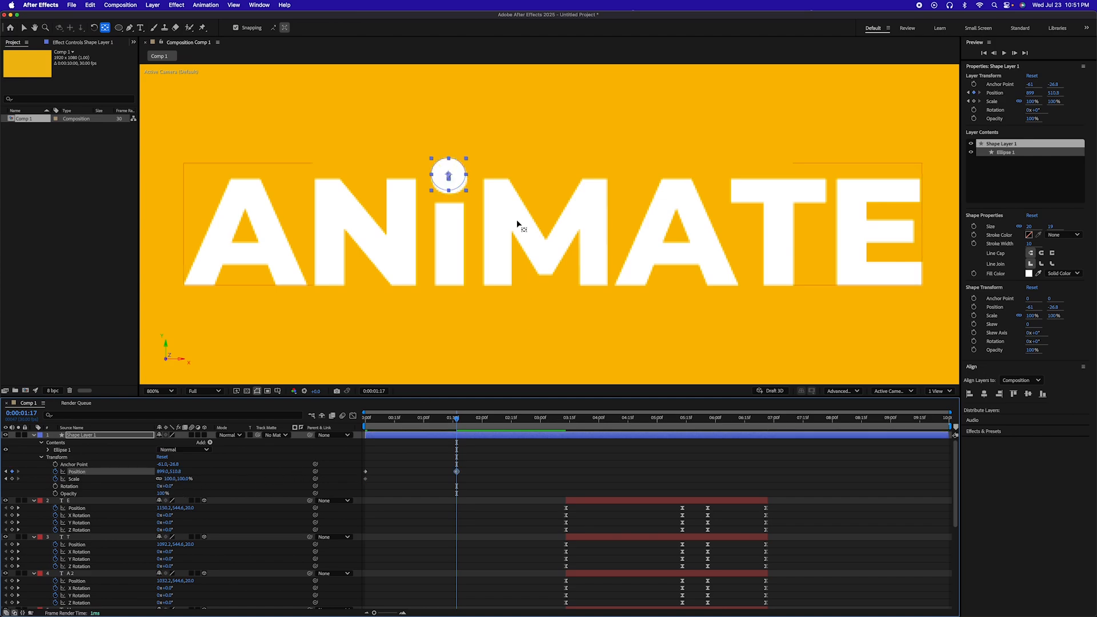
key(shift+Up)
key(shift+Up)
key(shift+Up)
key(shift+Up)
key(shift+Up)
key(shift+Up)
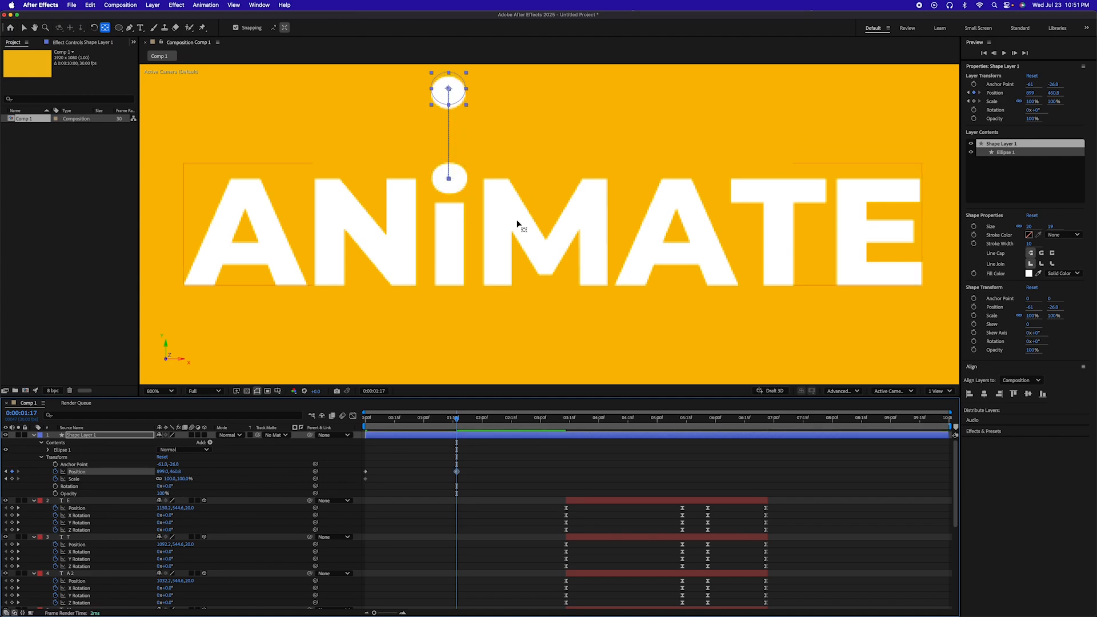
key(shift+Up)
key(shift+Up)
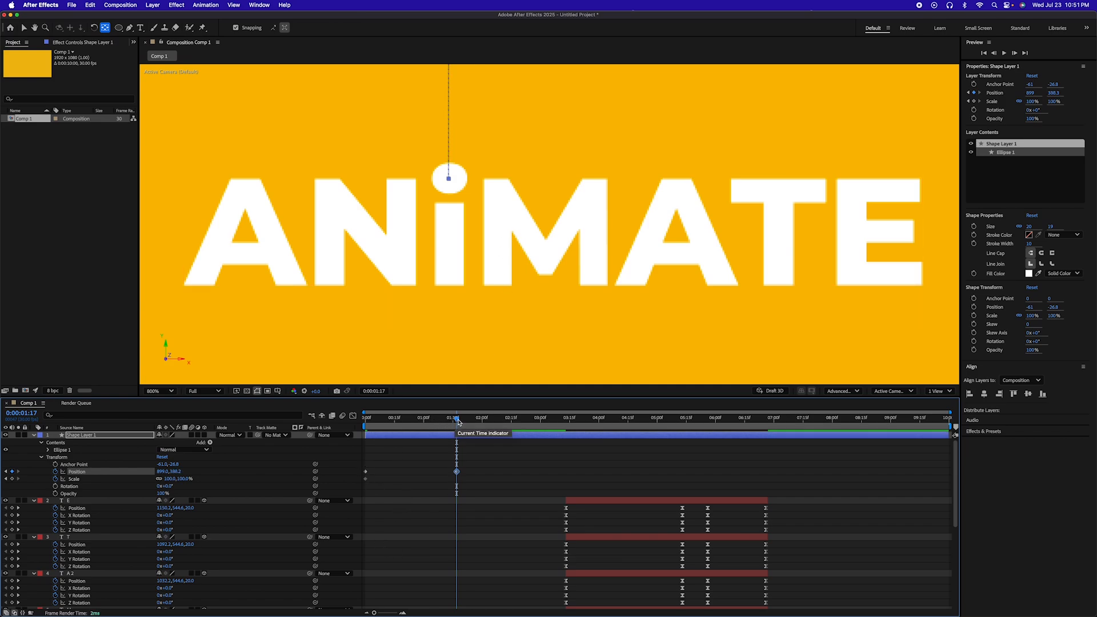
Copy the dot layer's 0:00 Position and Scale keyframes to 3:12.
drag(451, 424, 565, 423)
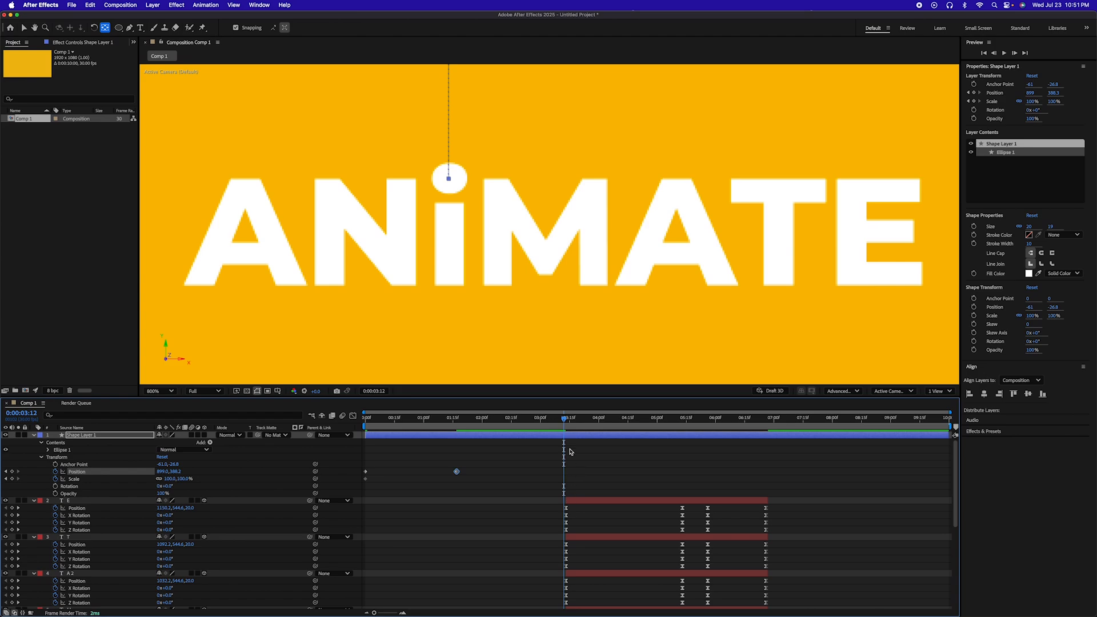
drag(382, 467, 355, 492)
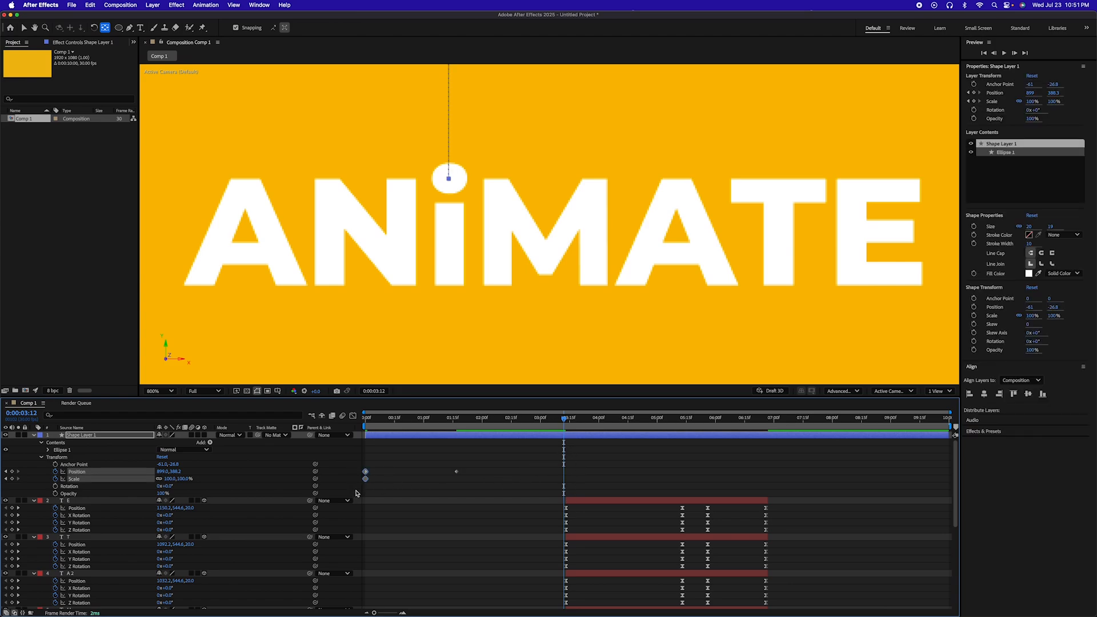
key(ctrl+c)
key(ctrl+v)
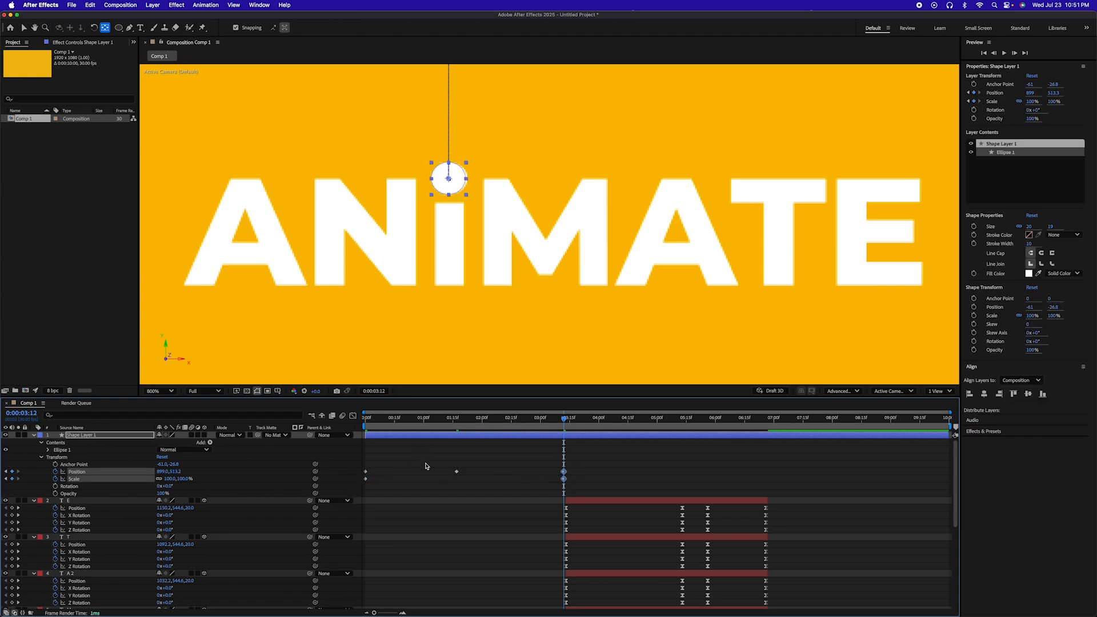
Fit the whole composition in the viewer and preview the dot's jump from 0:00.
click(158, 391)
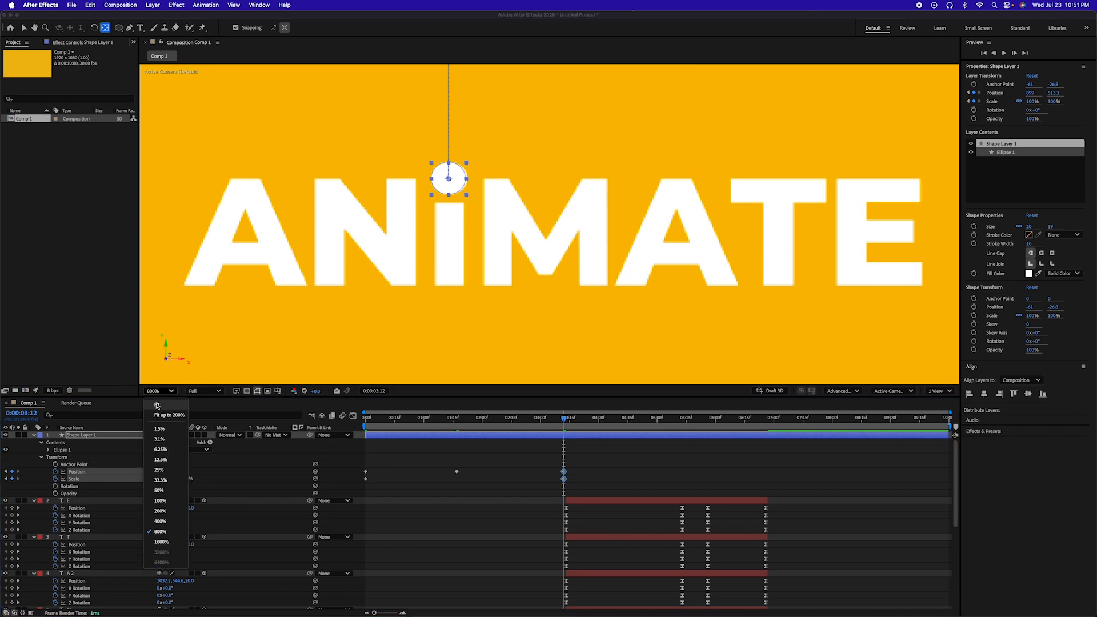
click(157, 405)
click(532, 462)
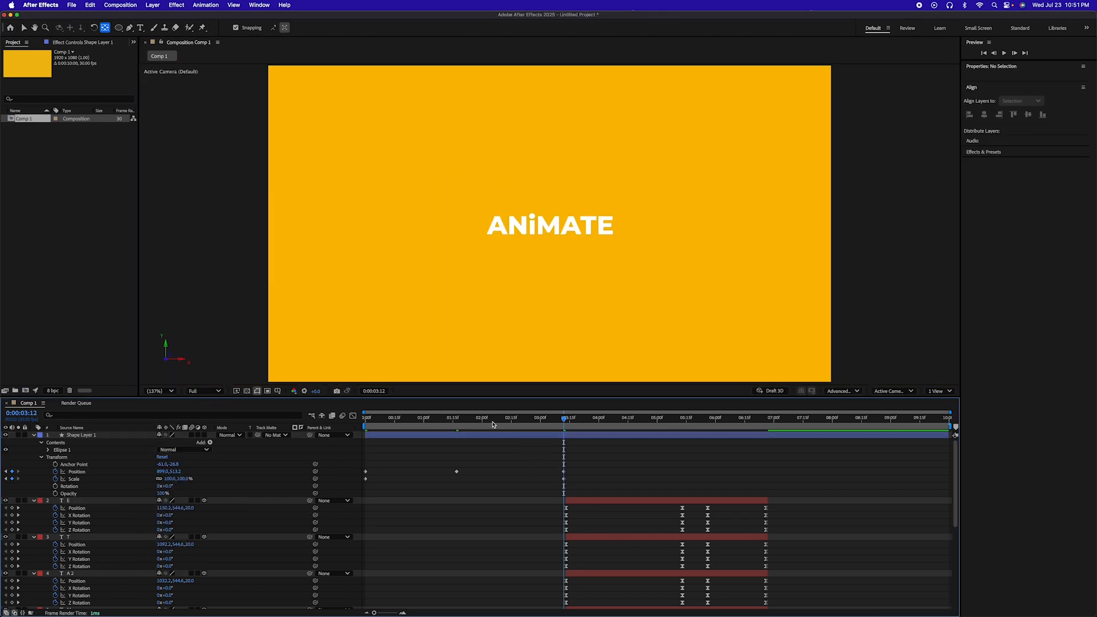
drag(441, 420, 320, 414)
key(space)
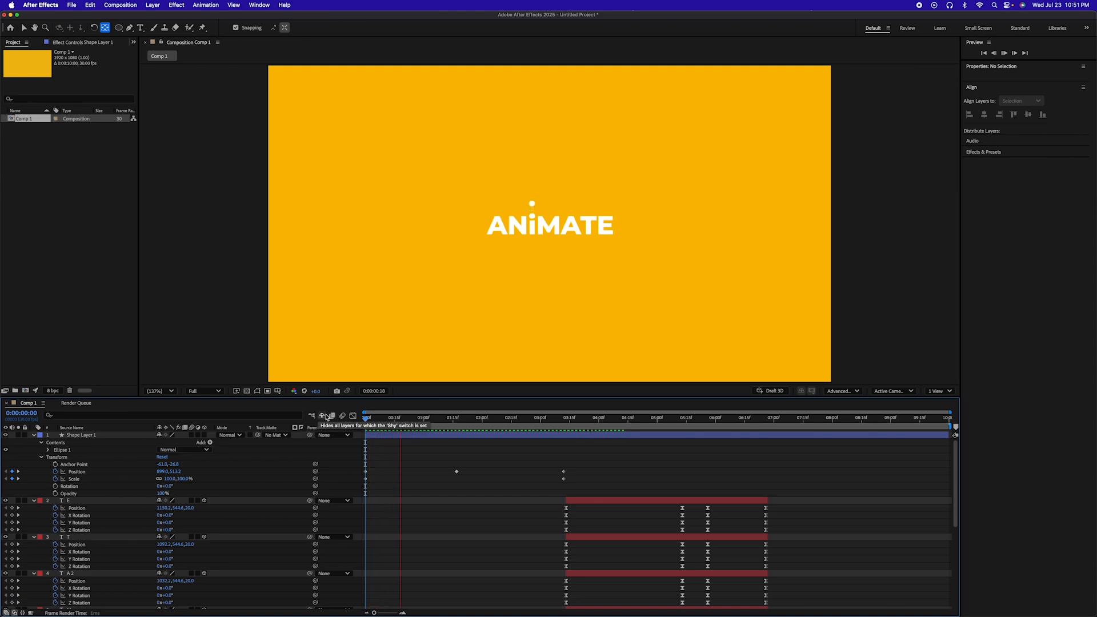
key(space)
At 1:17, stretch the dot's shape layer vertically to a Scale of about 100 × 184%.
drag(445, 423, 457, 422)
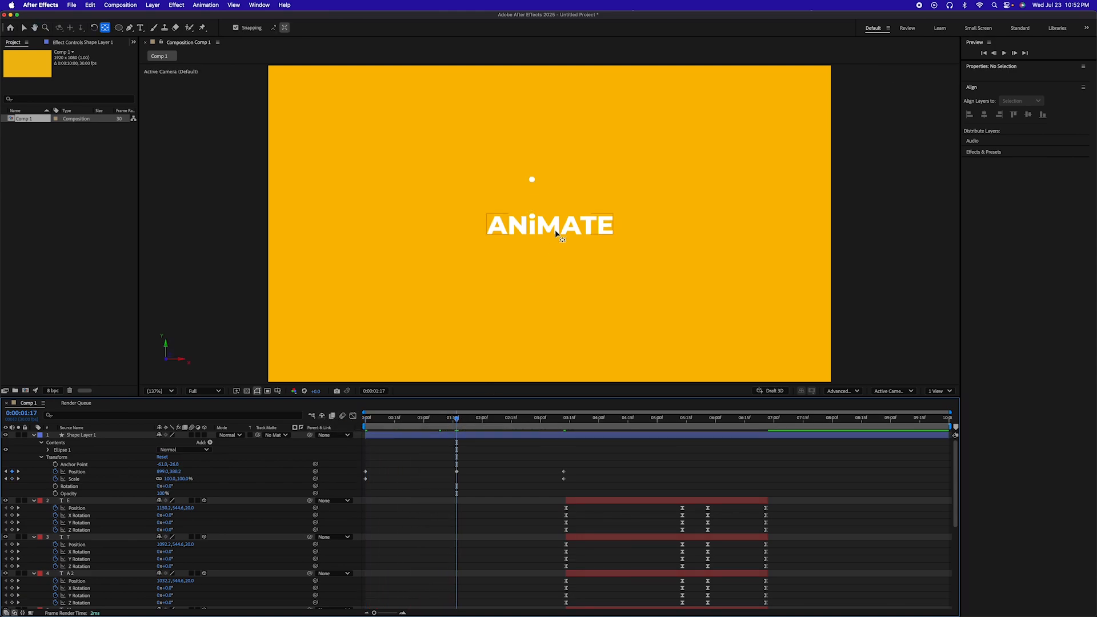
scroll(536, 185, up, 2)
drag(505, 139, 520, 244)
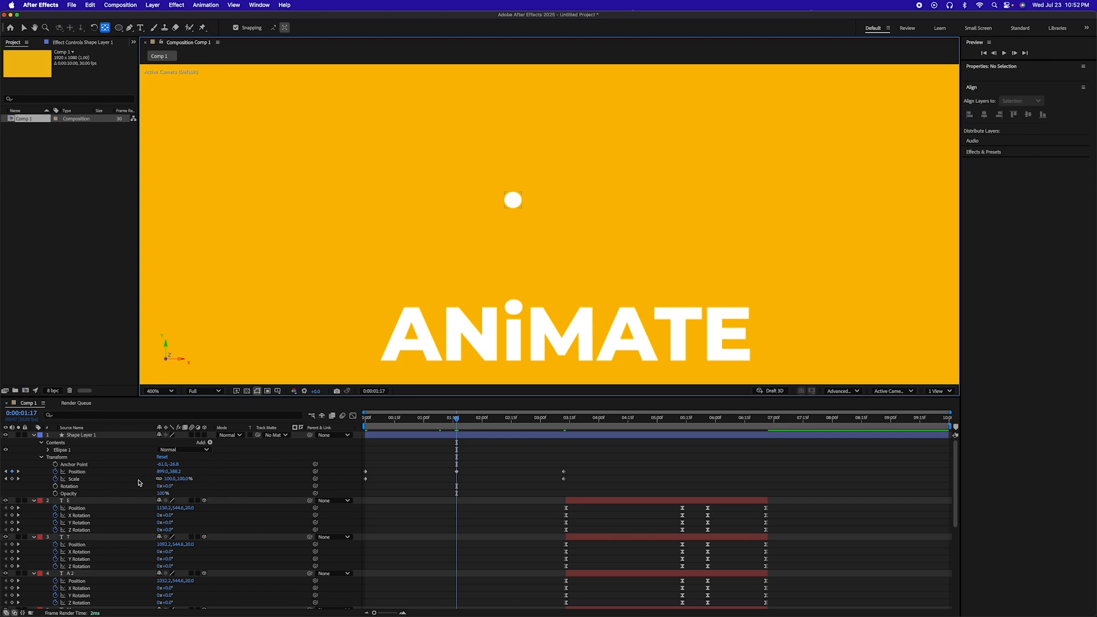
click(510, 203)
key(v)
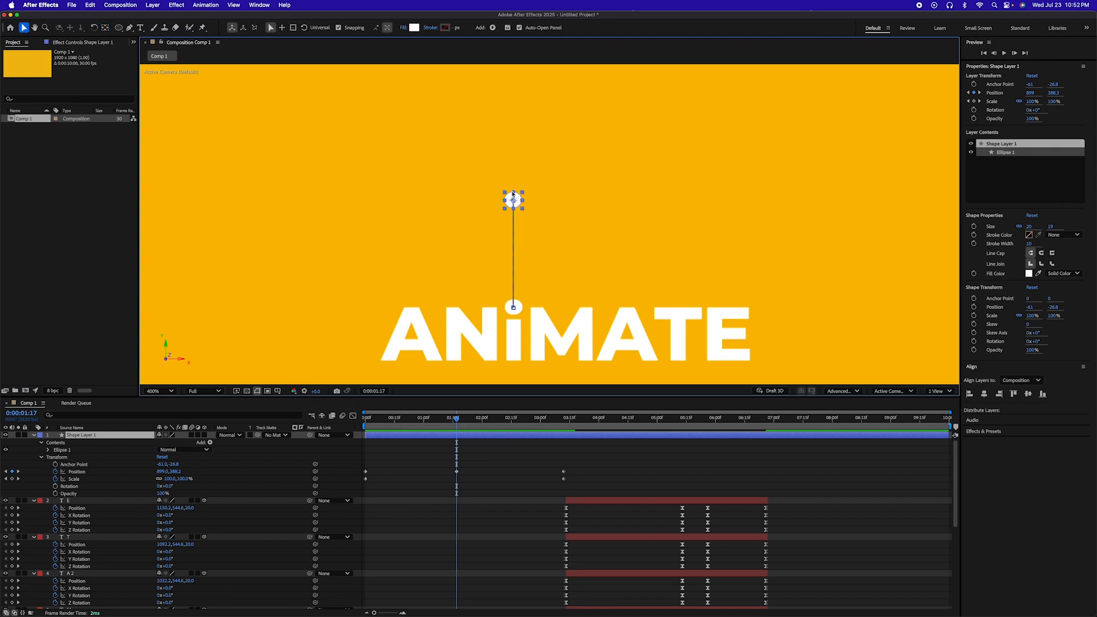
drag(513, 192, 514, 187)
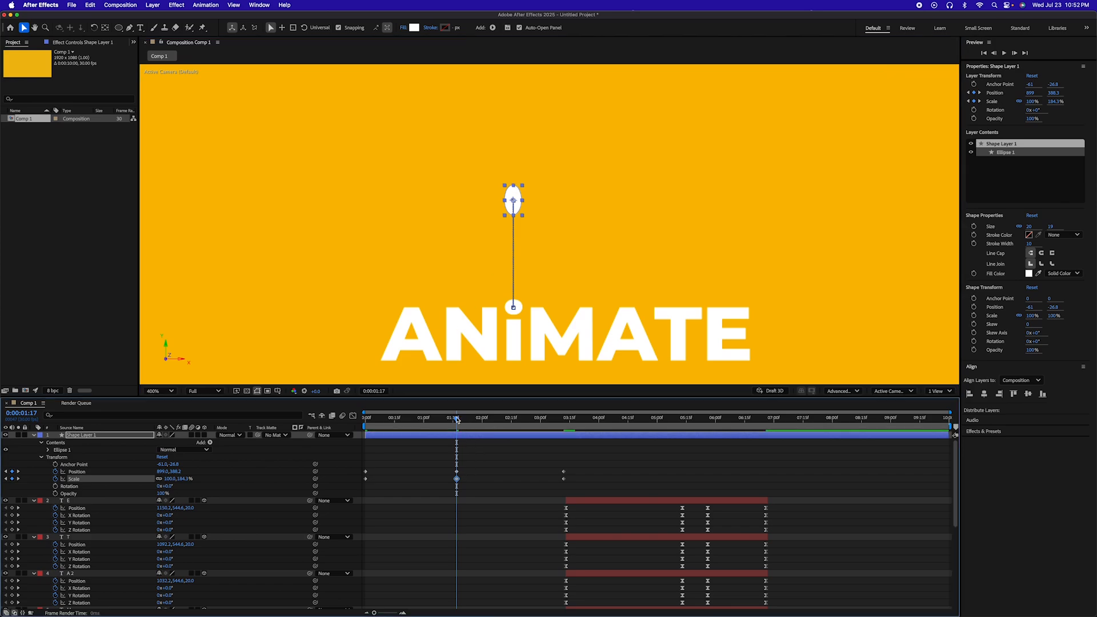
Preview the stretched jump and apply Easy Ease to the dot layer's Position and Scale keyframes at 1:17.
drag(456, 418, 330, 415)
key(space)
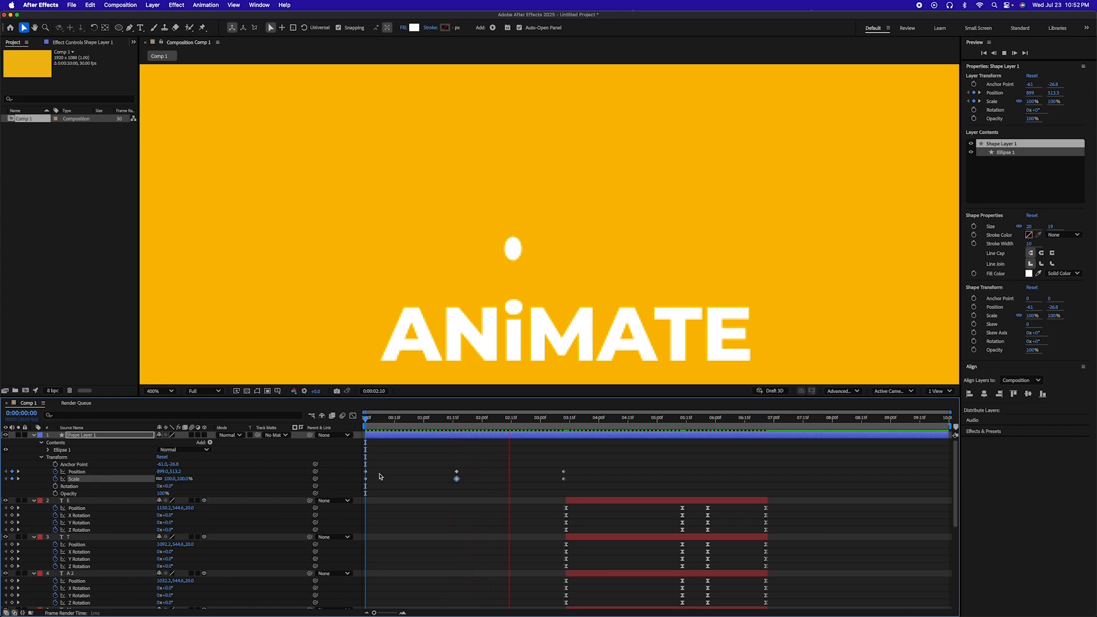
drag(449, 418, 461, 419)
key(space)
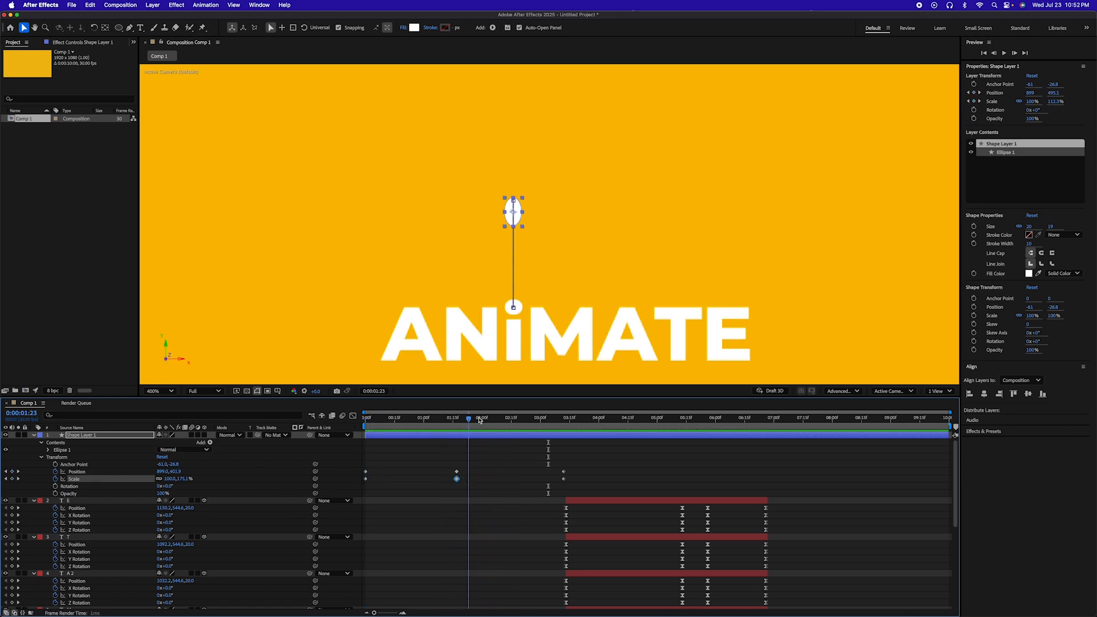
drag(481, 468, 444, 485)
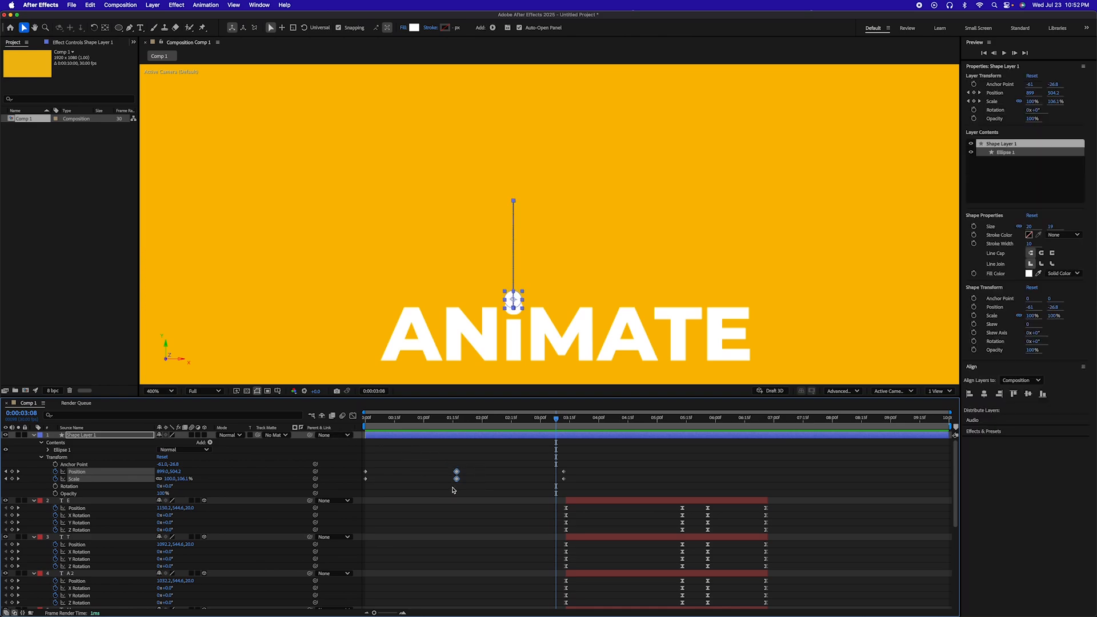
key(F9)
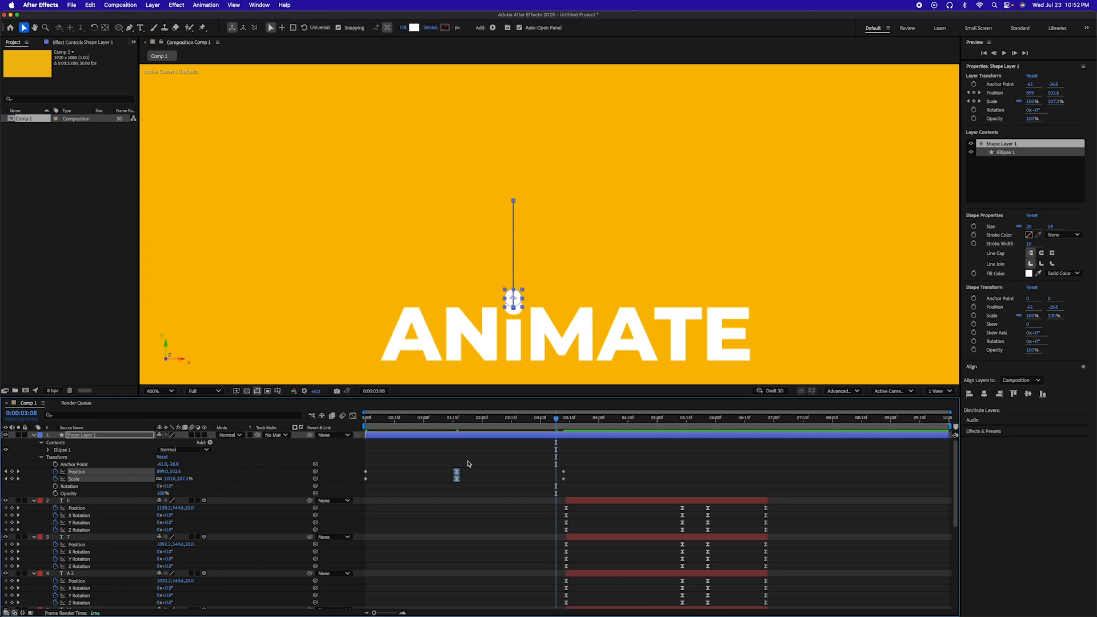
Lengthen the incoming and outgoing ease handles of the dot's 1:17 keyframes in the speed graph and preview the motion.
click(353, 416)
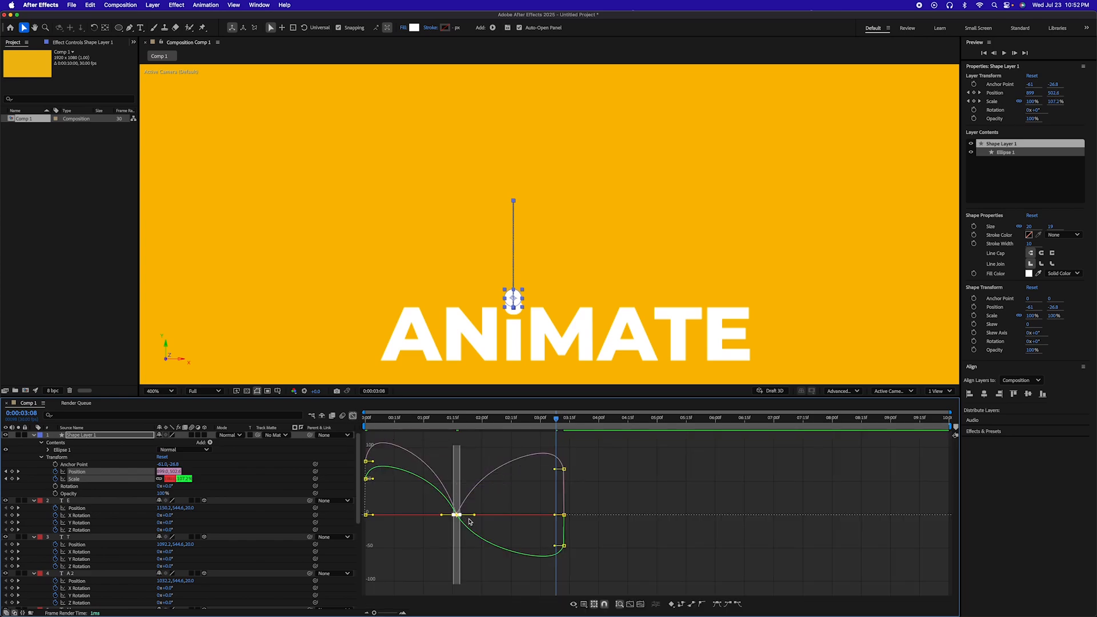
drag(474, 515, 519, 534)
drag(442, 529, 411, 532)
key(Home)
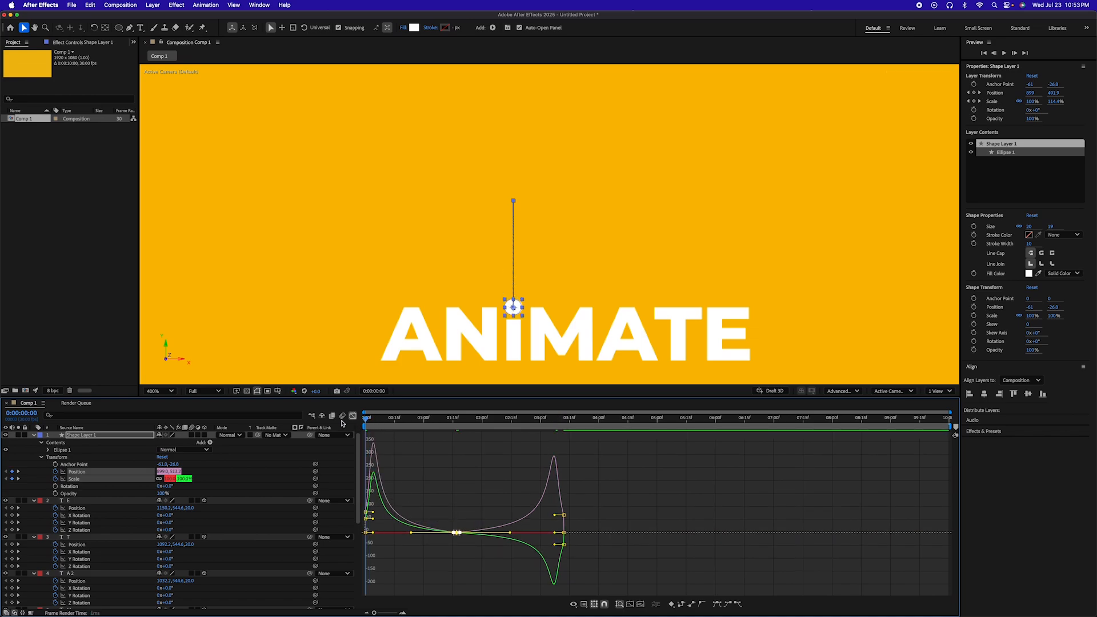
key(space)
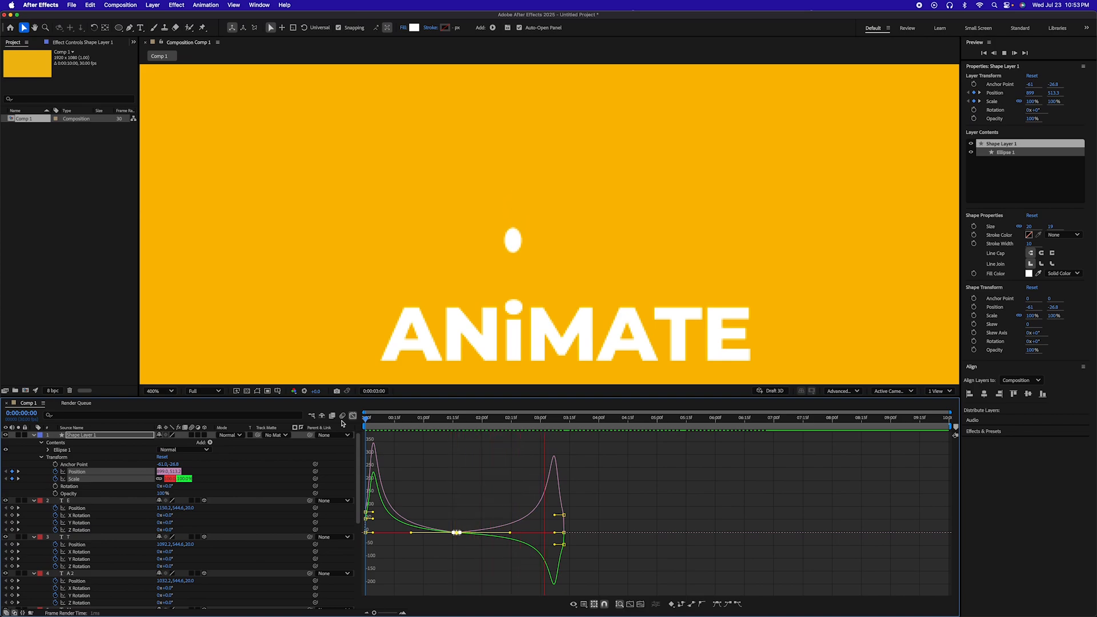
key(space)
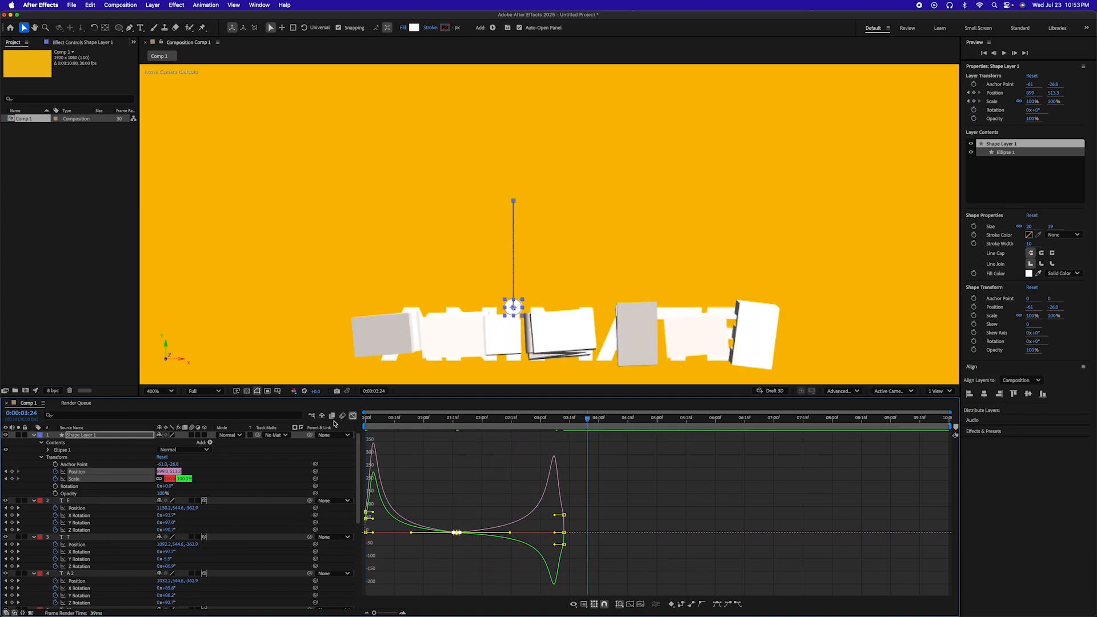
Move the dot layer's final Position and Scale keyframes to 2:12 and preview the jump from the start.
click(353, 415)
drag(568, 466, 505, 479)
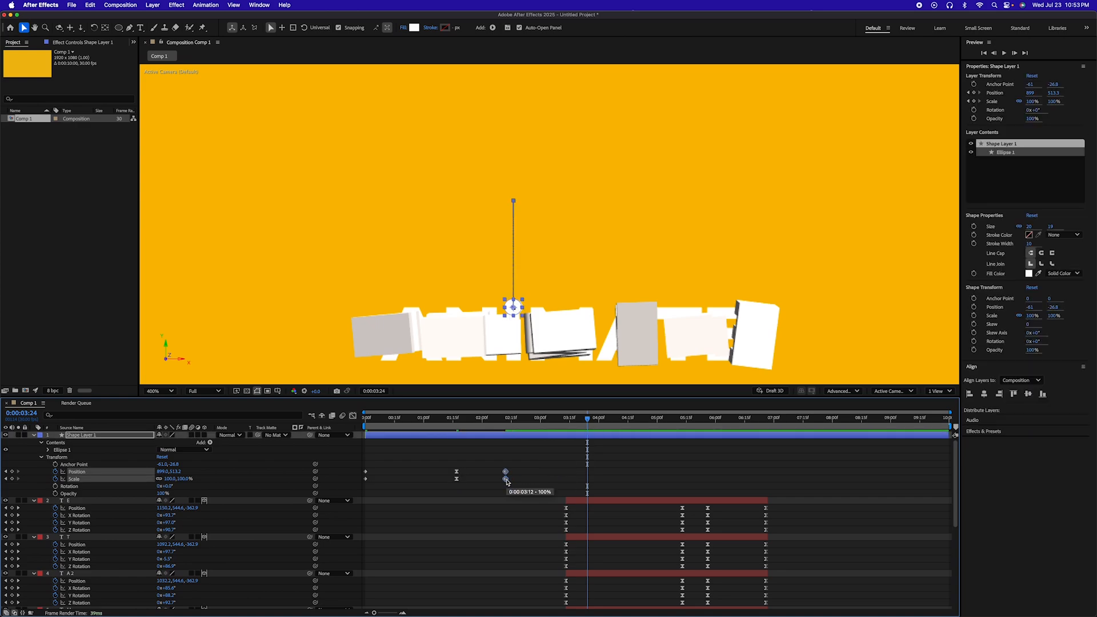
key(space)
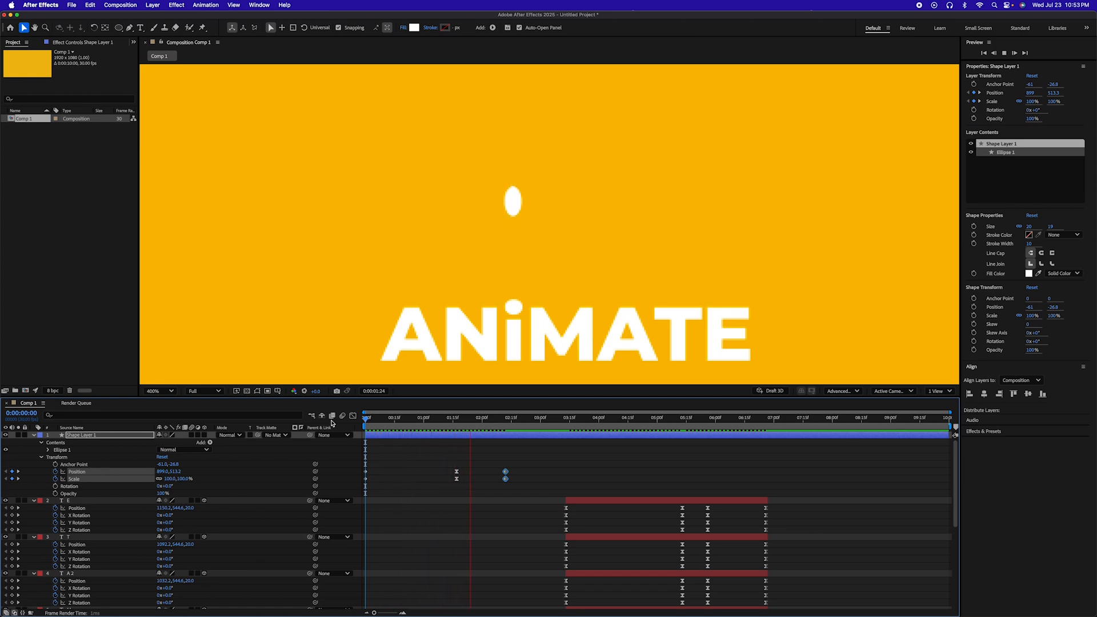
key(space)
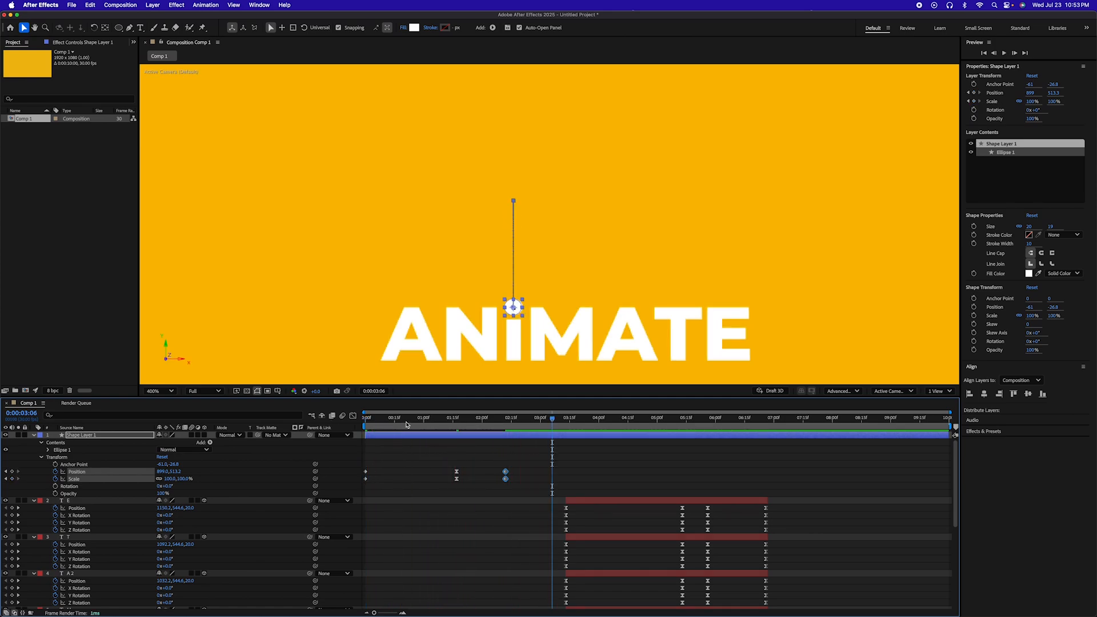
key(space)
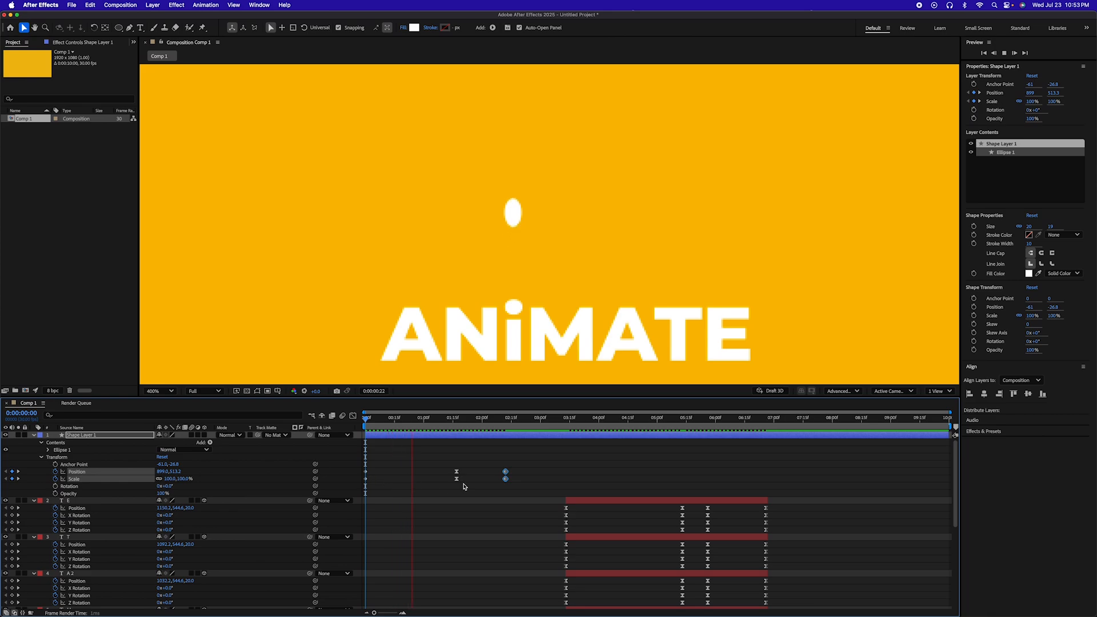
key(space)
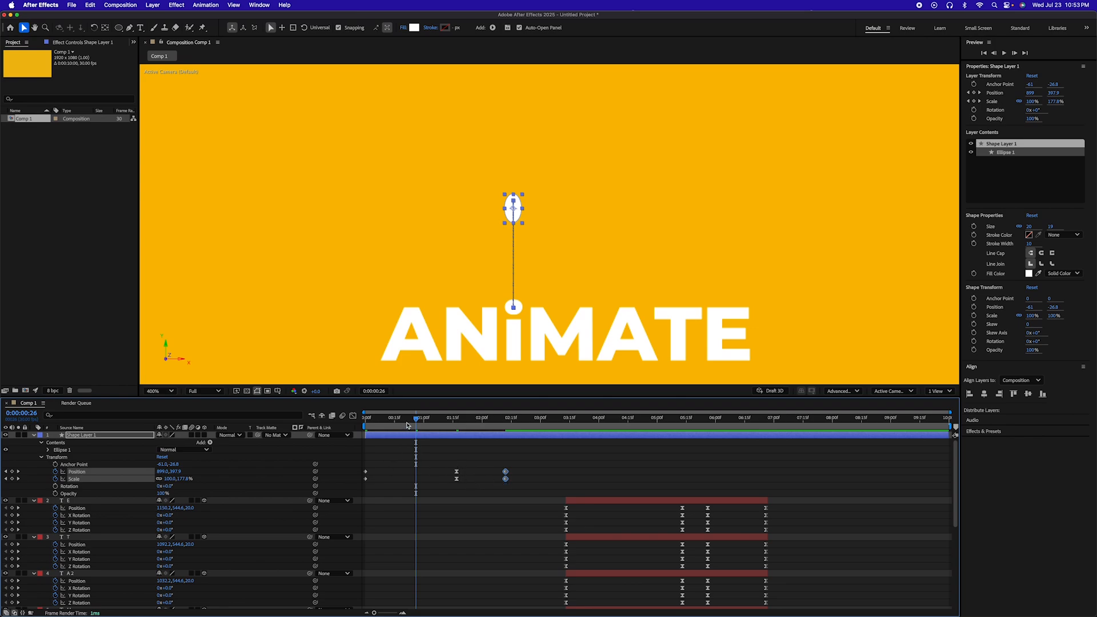
Trim the ends of the dot's shape layer and the full ANiMATE text layer to 2:12.
drag(407, 425, 507, 427)
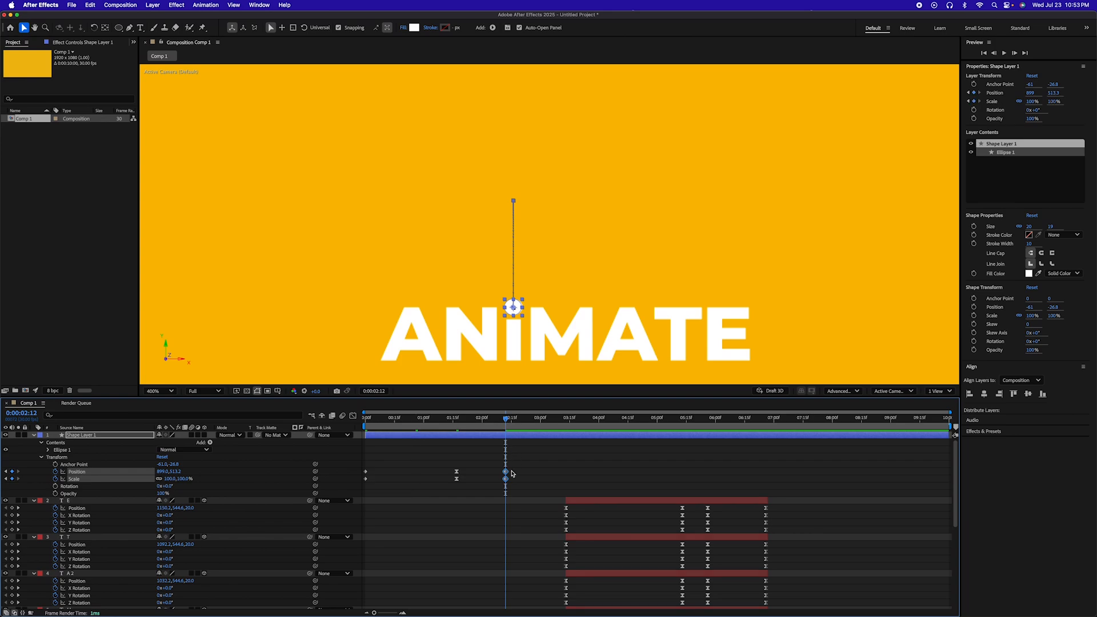
key(alt+bracketright)
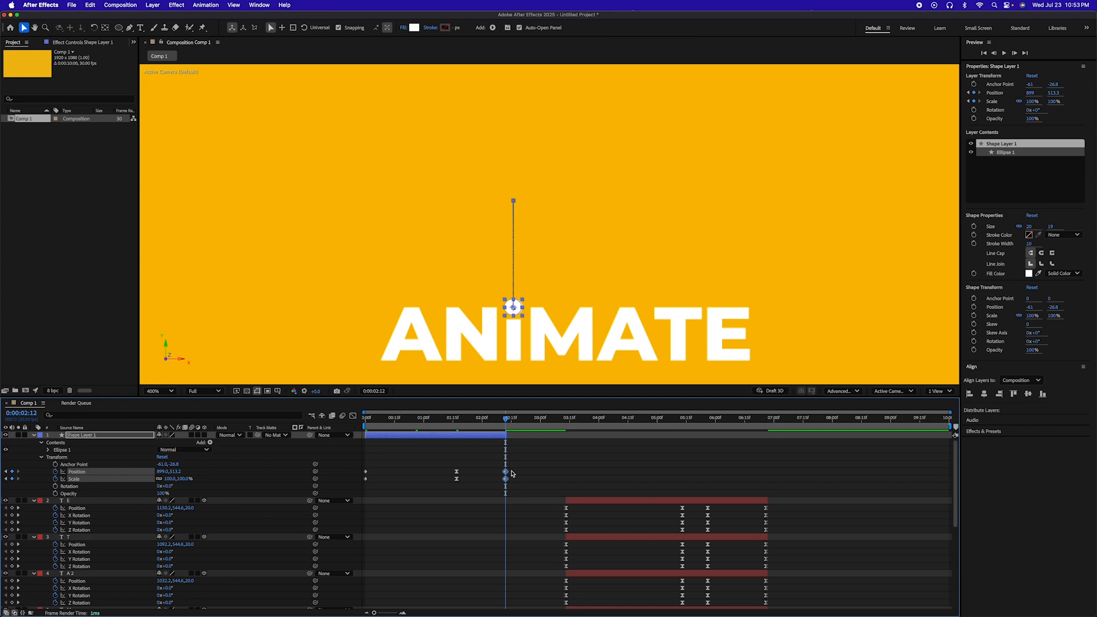
scroll(514, 482, down, 6)
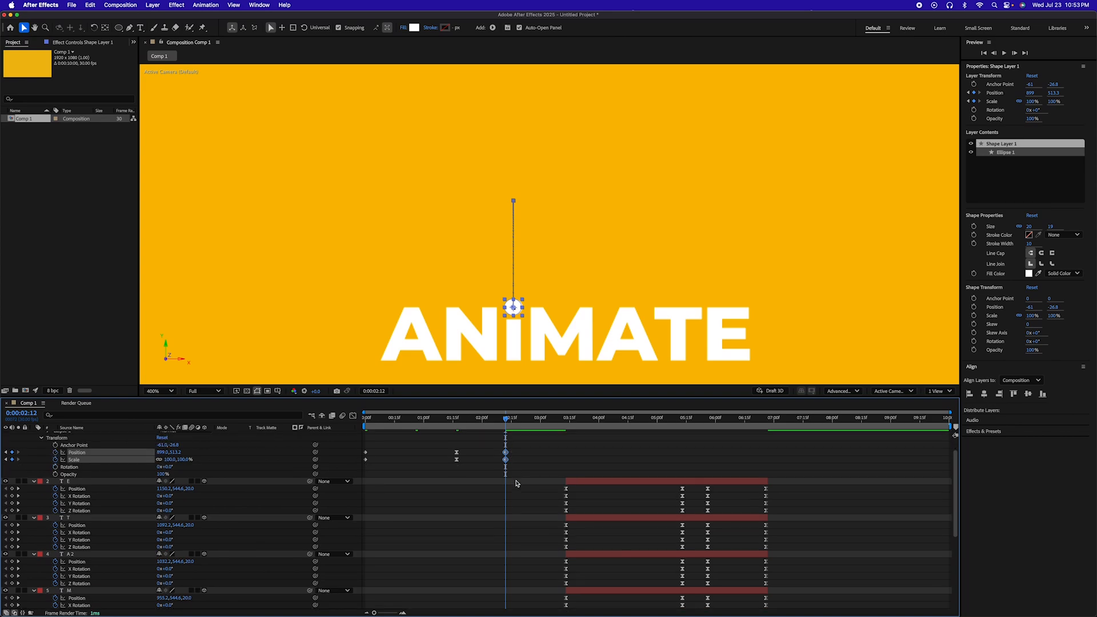
click(488, 599)
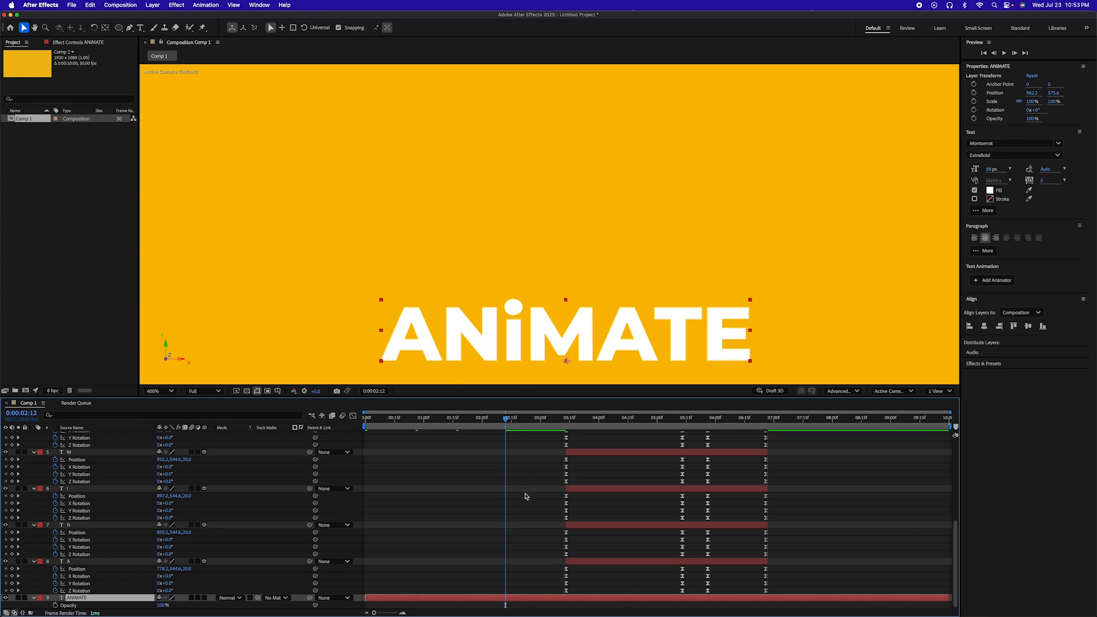
key(alt+bracketright)
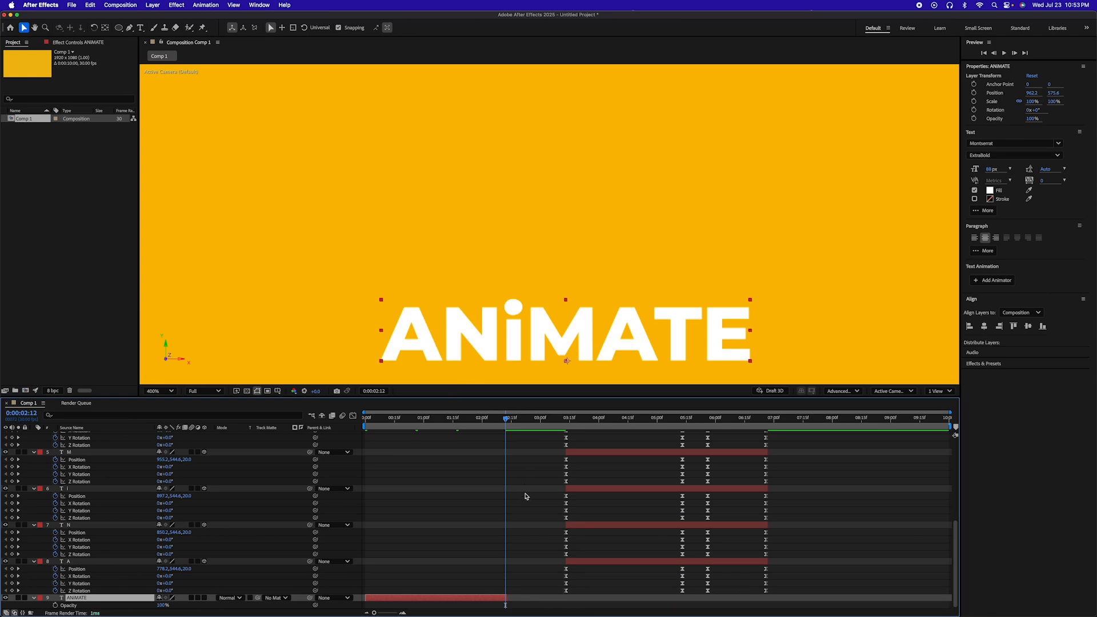
Shift all seven 3D letter layers, from E down to the first A, so they start at 2:13.
key(Page_Down)
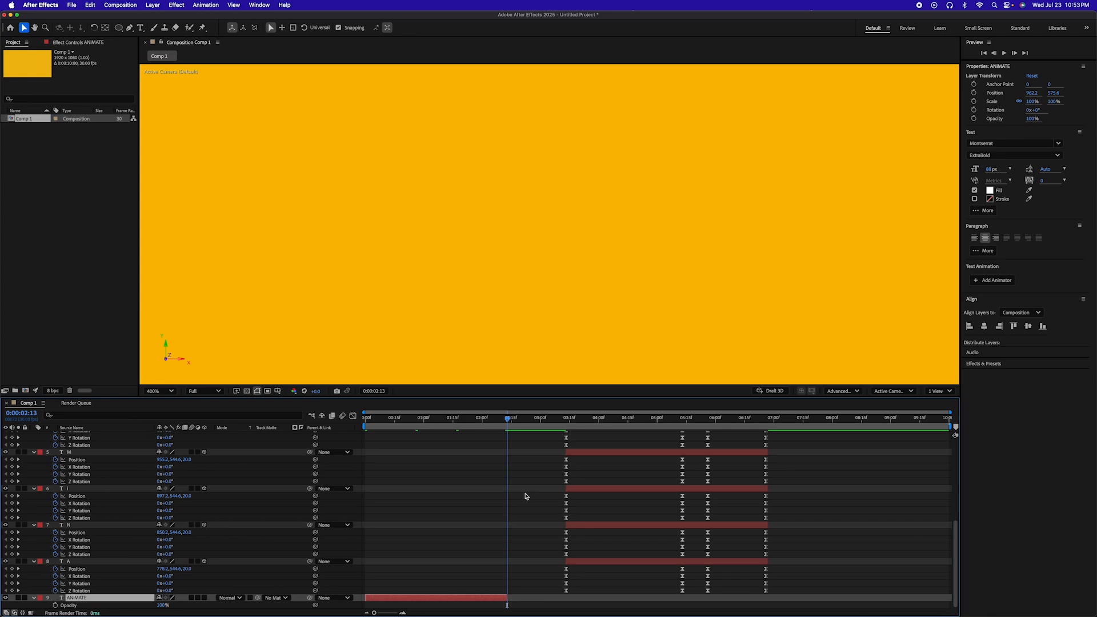
click(617, 563)
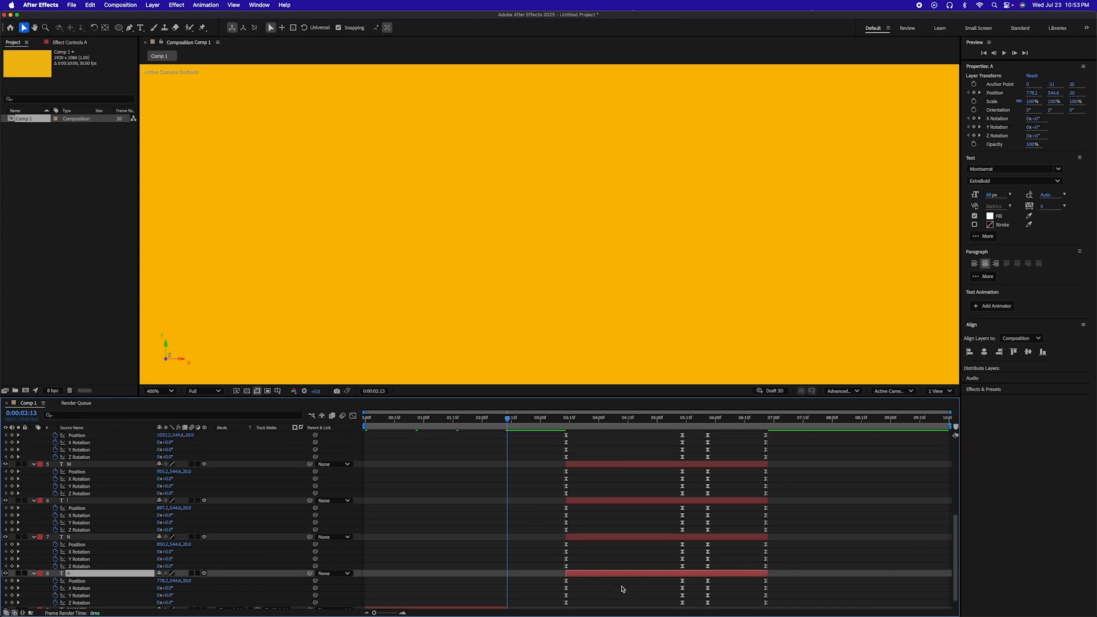
scroll(616, 562, up, 5)
shift+click(599, 503)
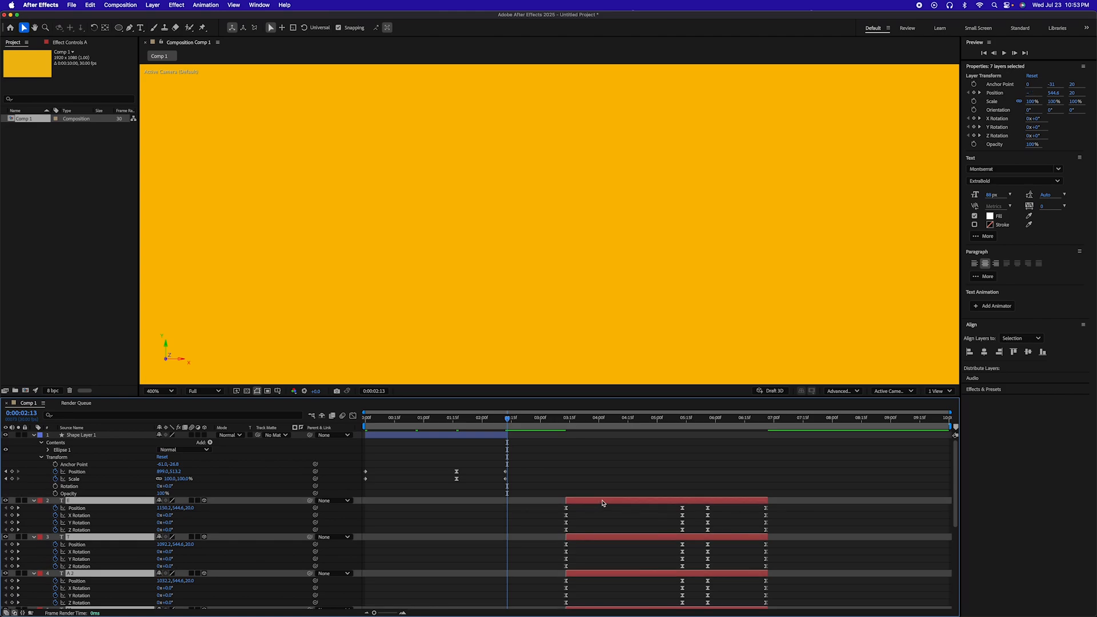
drag(601, 503, 546, 506)
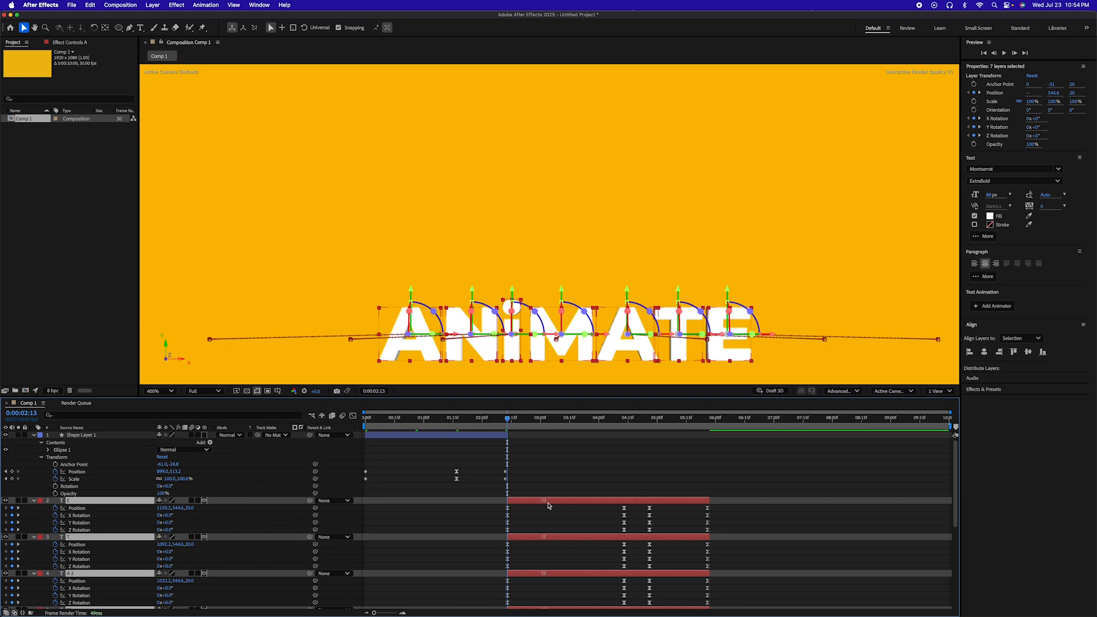
Set the end of the work area at the letters' last keyframes, 5:26, and preview the whole animation.
click(158, 391)
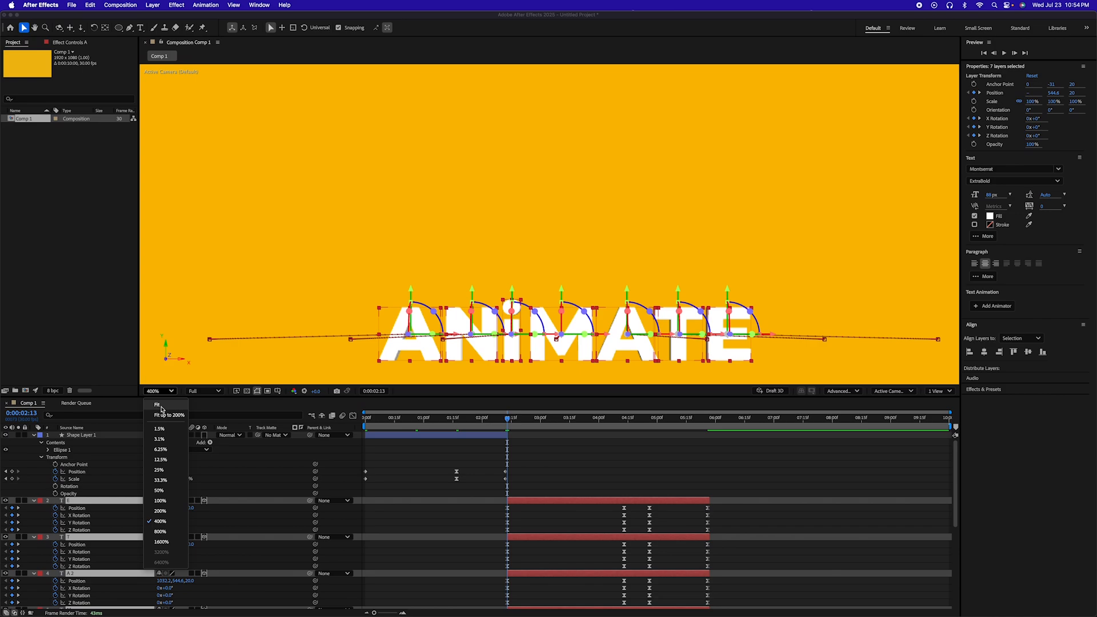
click(158, 405)
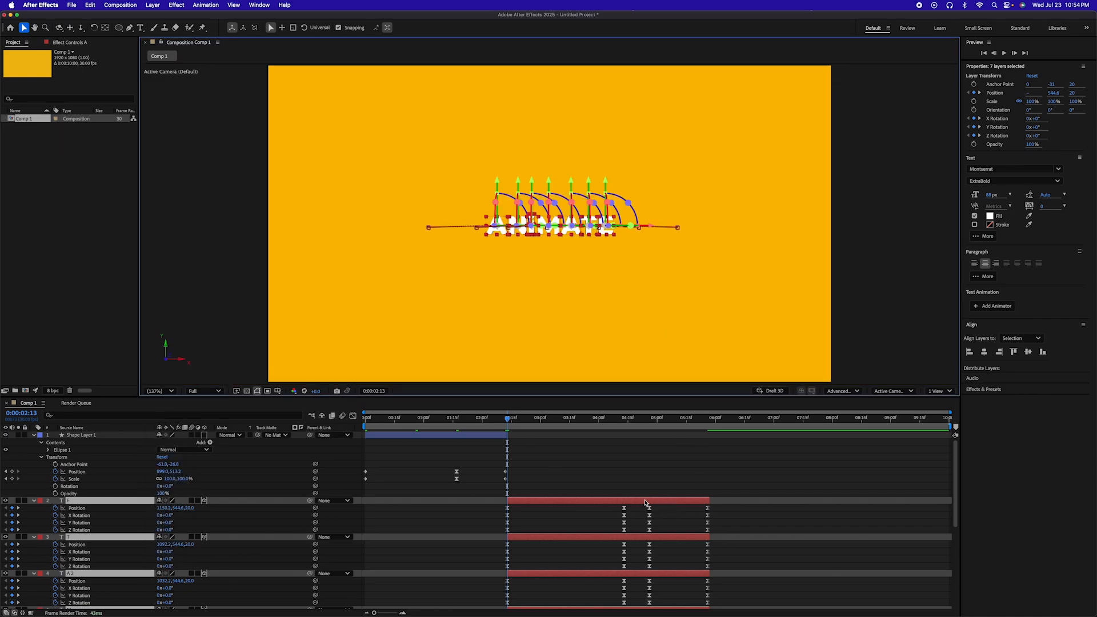
click(616, 489)
click(617, 500)
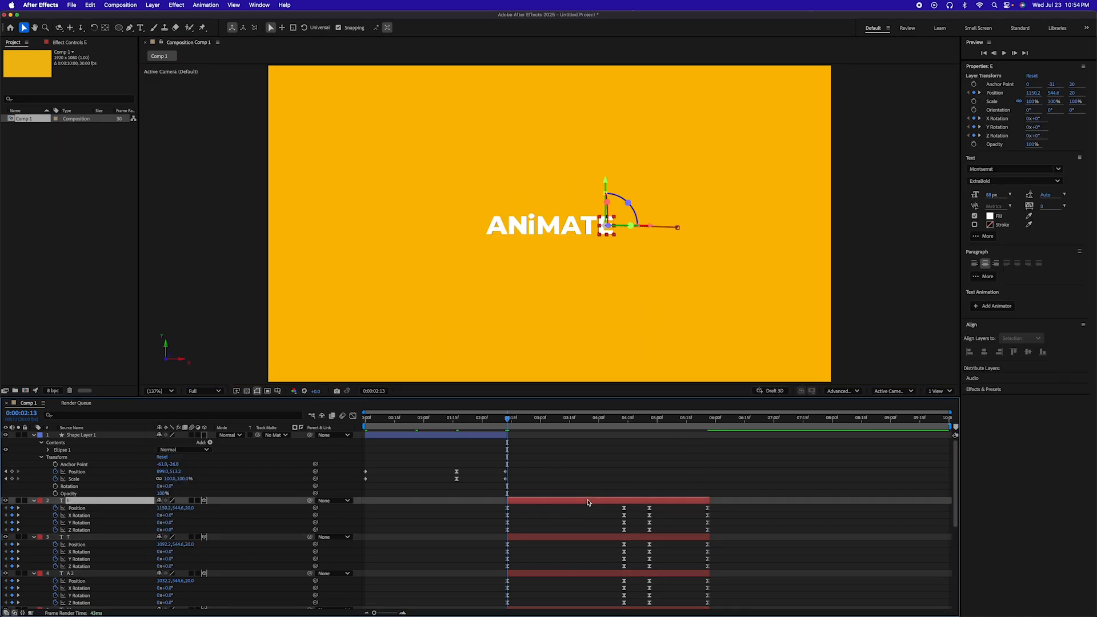
click(684, 422)
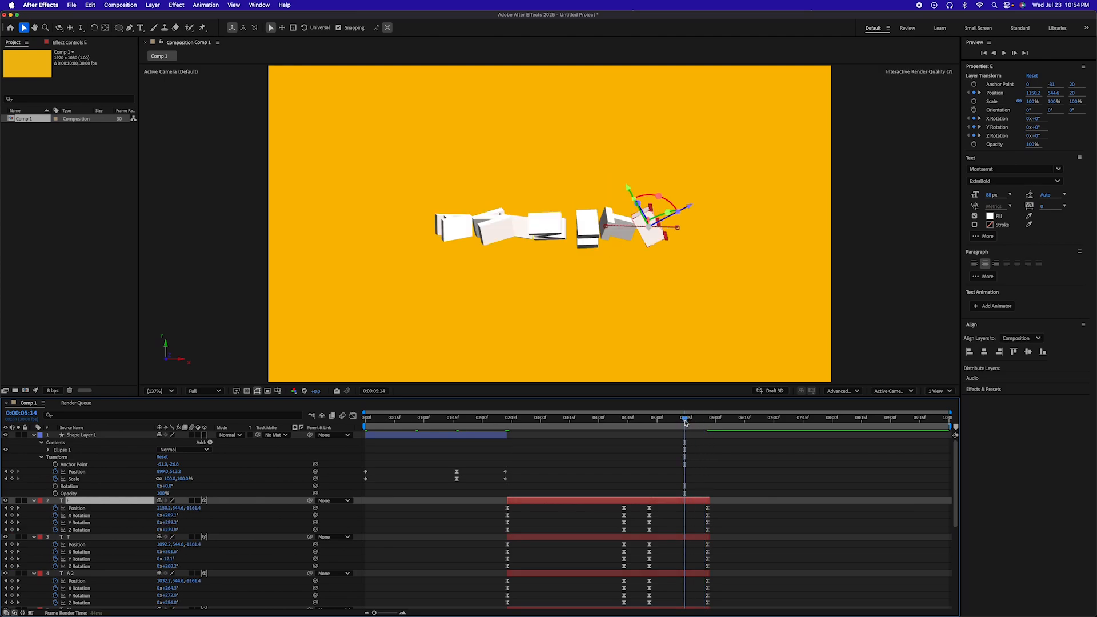
key(j)
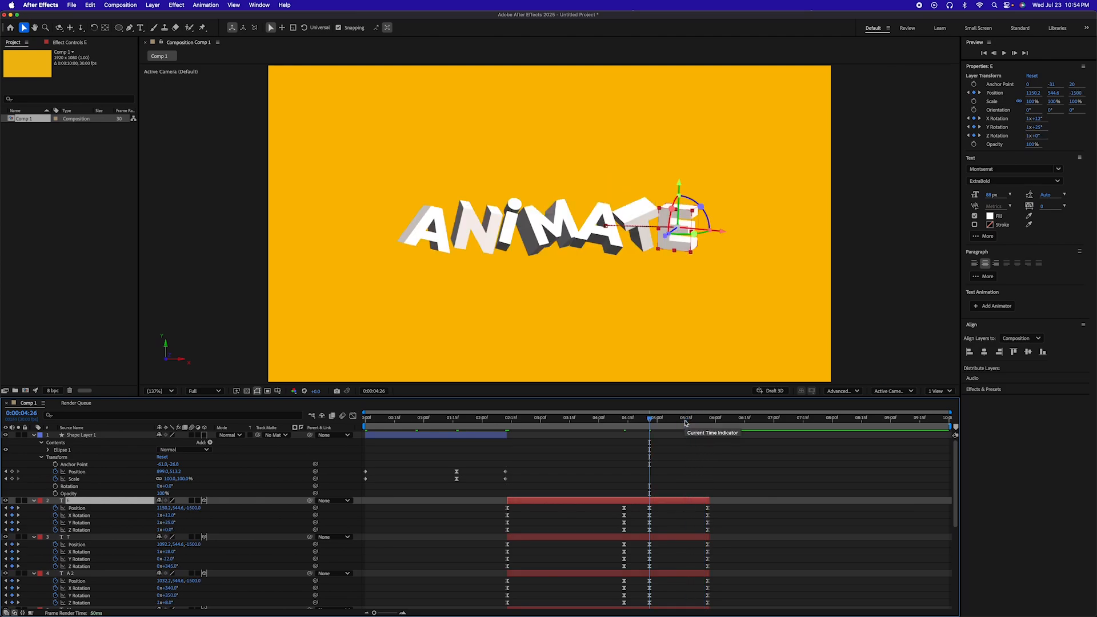
key(k)
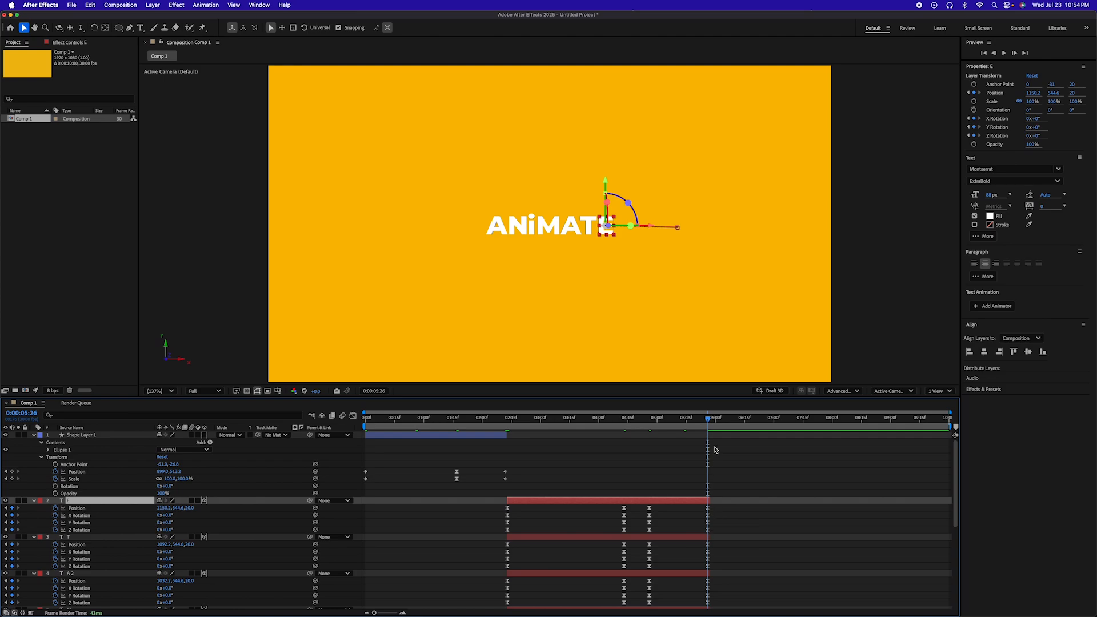
key(n)
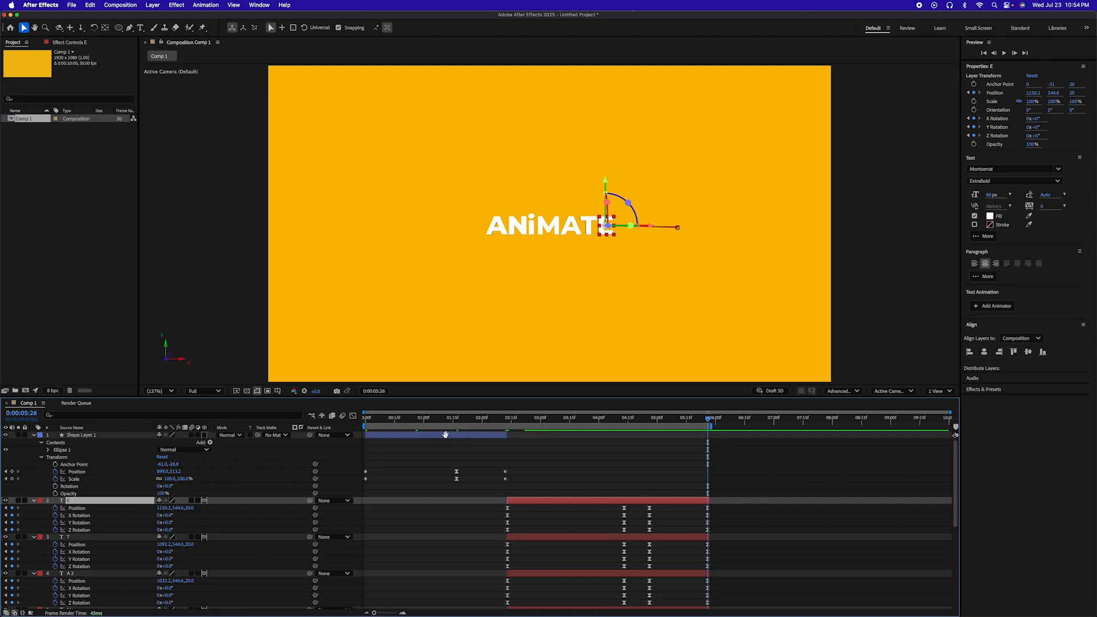
key(space)
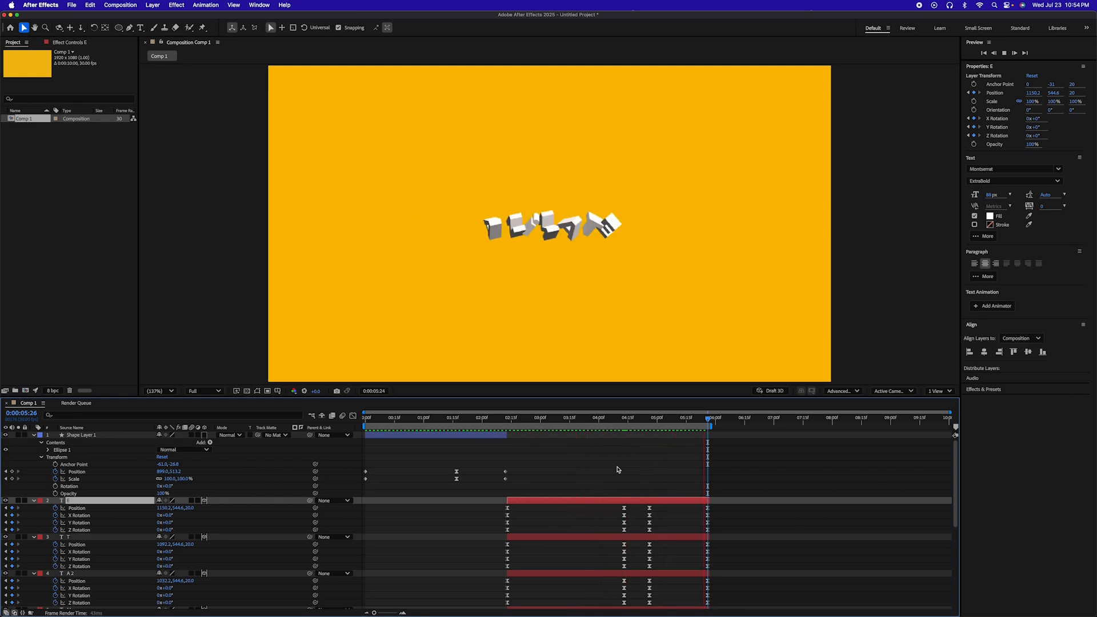
key(space)
Move the dot's middle Position and Scale keyframes to about 1:03 and its final ones to 1:23, previewing the jump.
drag(443, 458, 477, 483)
drag(435, 417, 339, 424)
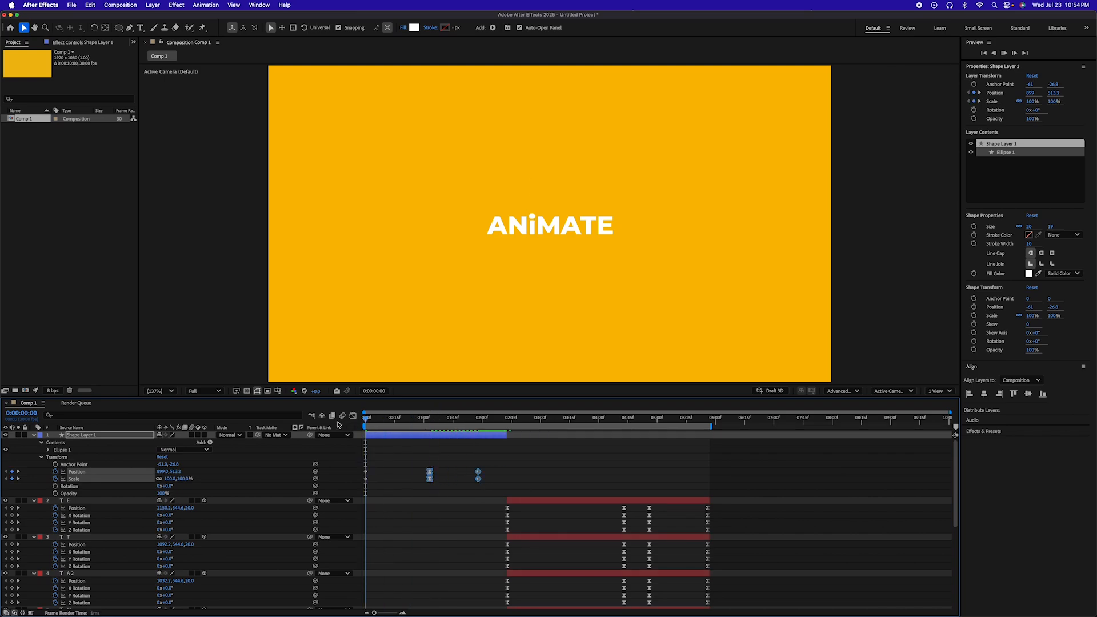
key(space)
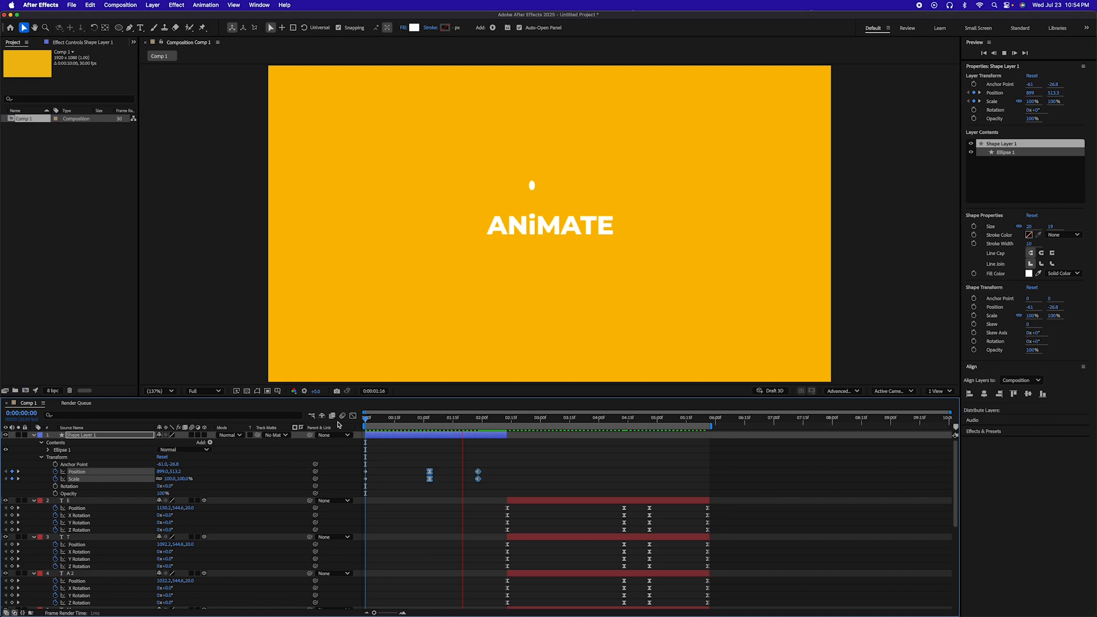
key(space)
drag(481, 463, 469, 482)
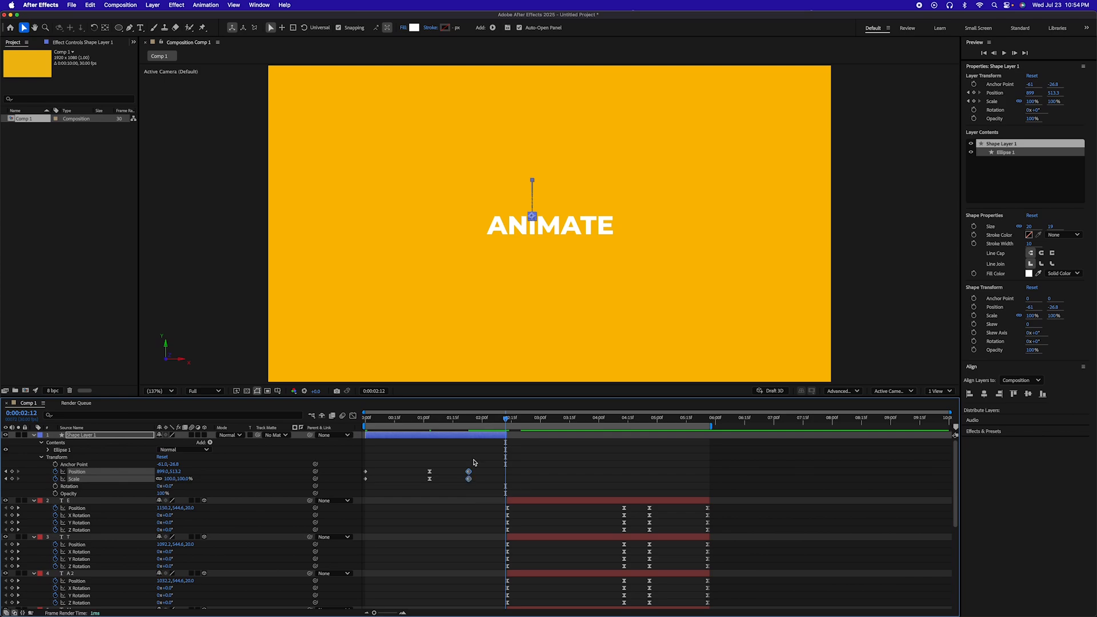
Trim the ends of the dot's shape layer and the full ANiMATE text layer to 1:23.
mouse_move(475, 424)
mouse_down()
mouse_move(452, 424)
mouse_move(468, 424)
mouse_up()
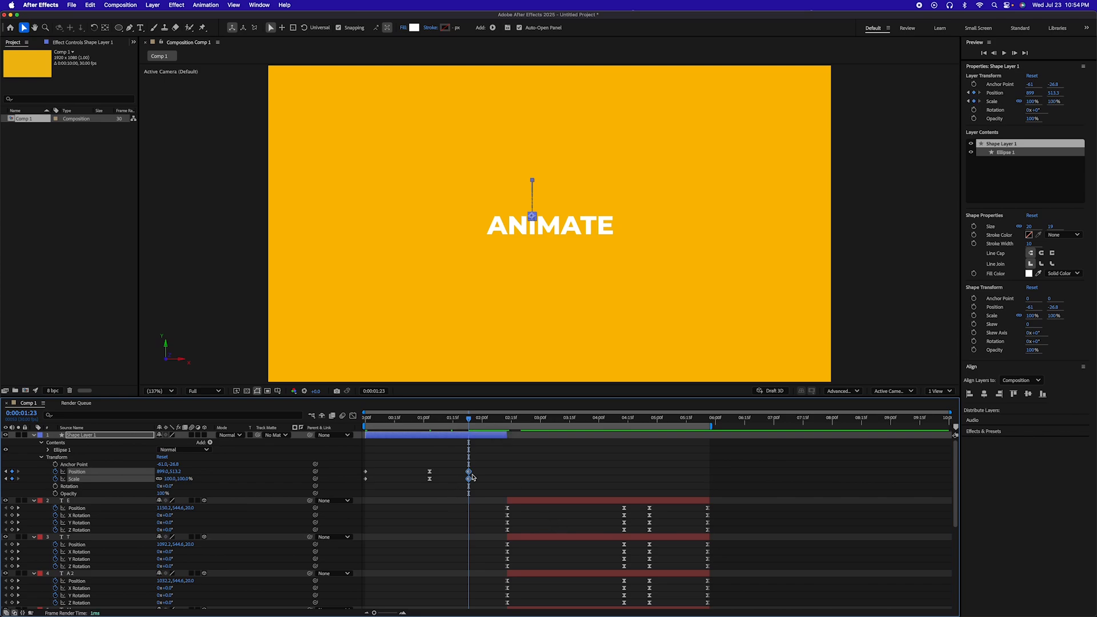
click(480, 437)
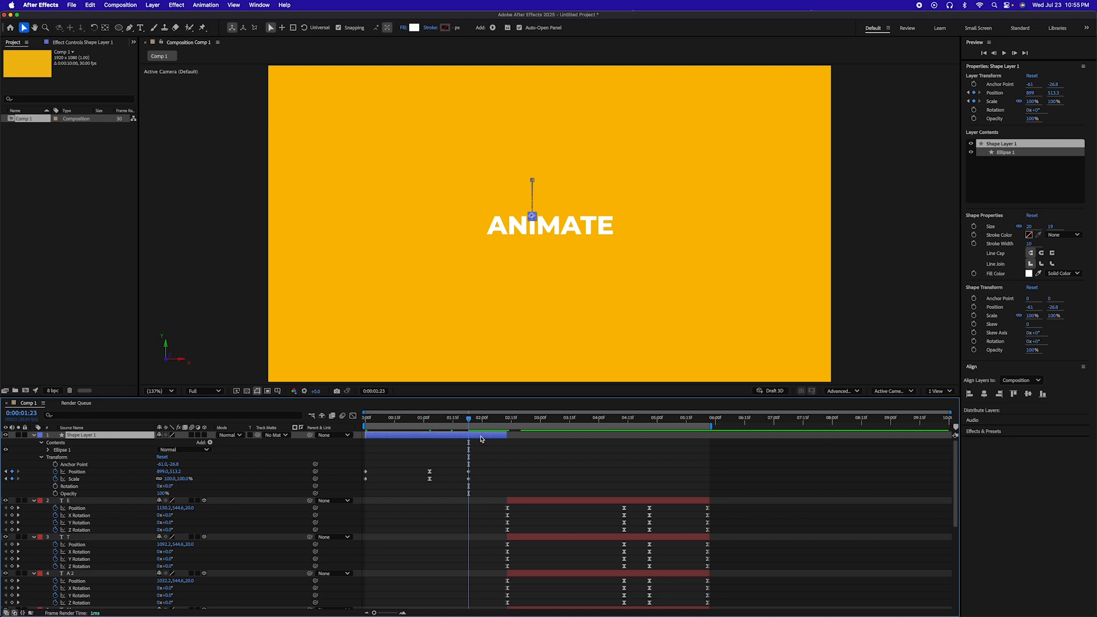
key(alt+bracketright)
scroll(471, 534, down, 5)
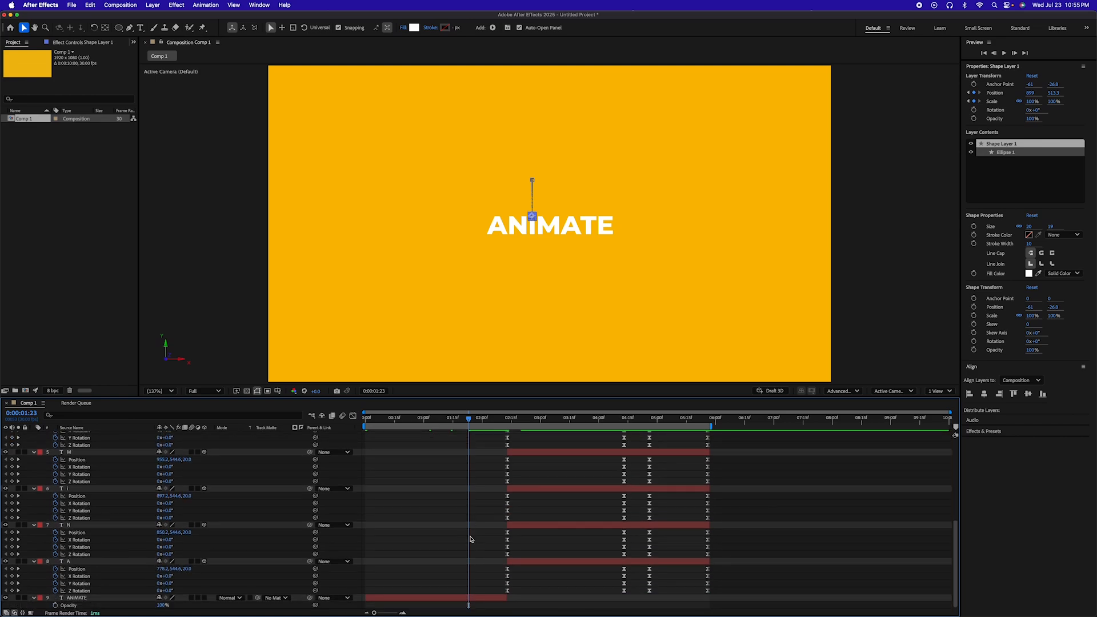
click(462, 596)
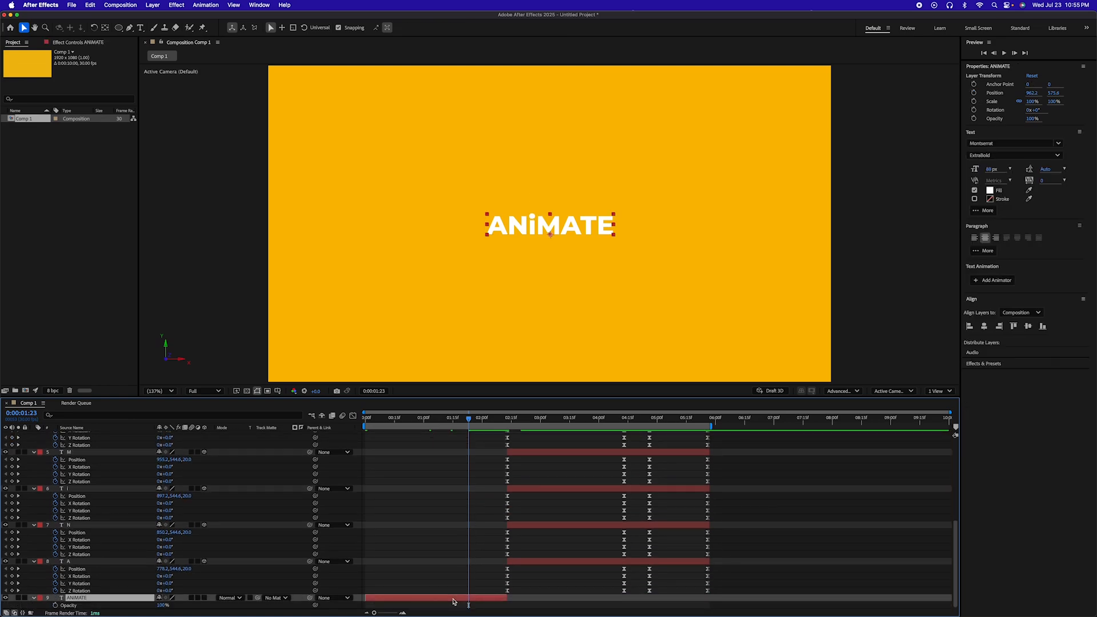
key(alt+bracketright)
Shift all seven 3D letter layers so they start at 1:24.
key(Page_Down)
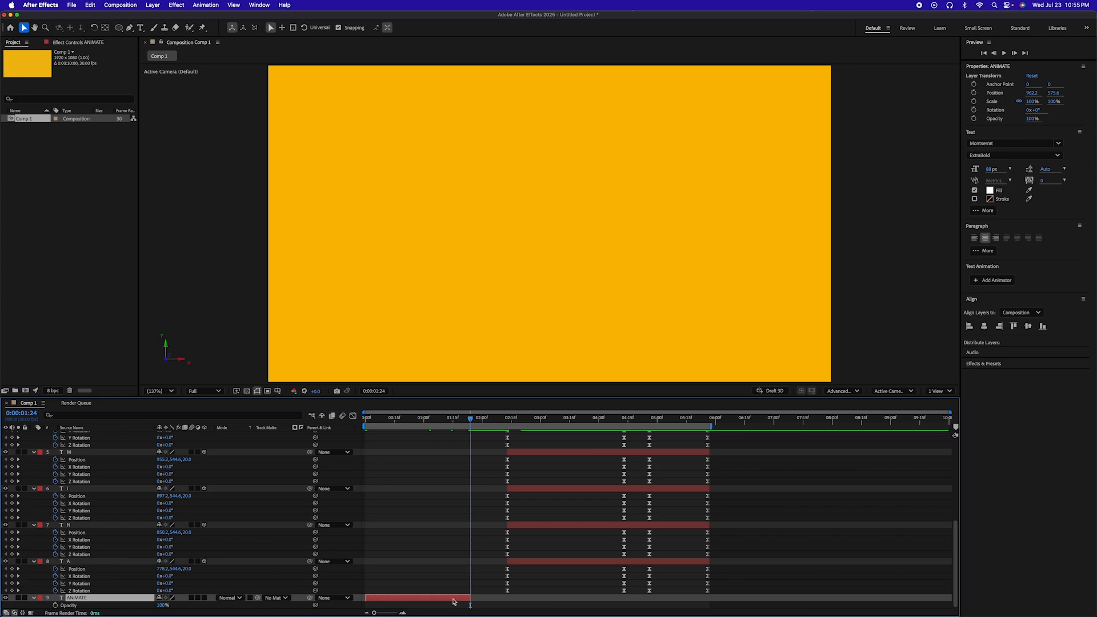
click(572, 561)
scroll(571, 558, up, 8)
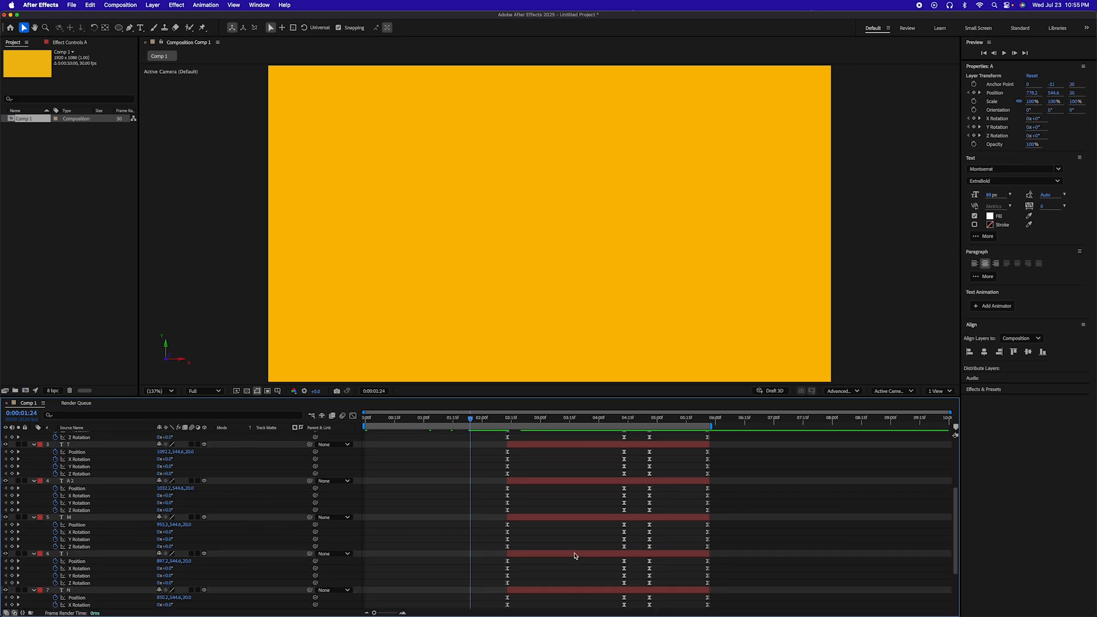
shift+click(554, 501)
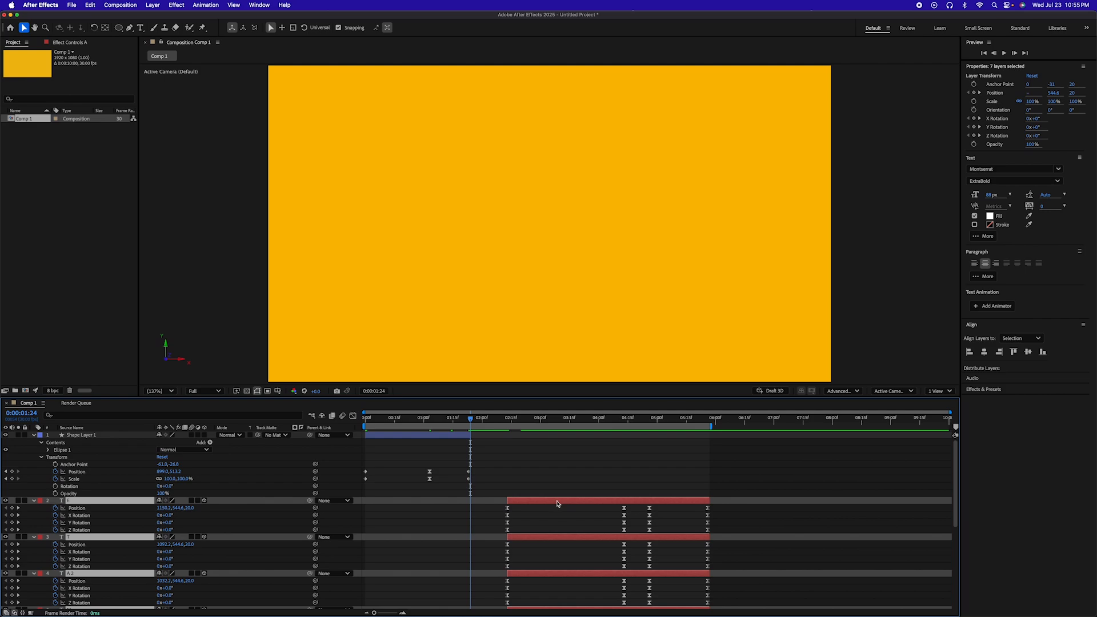
drag(557, 503, 524, 503)
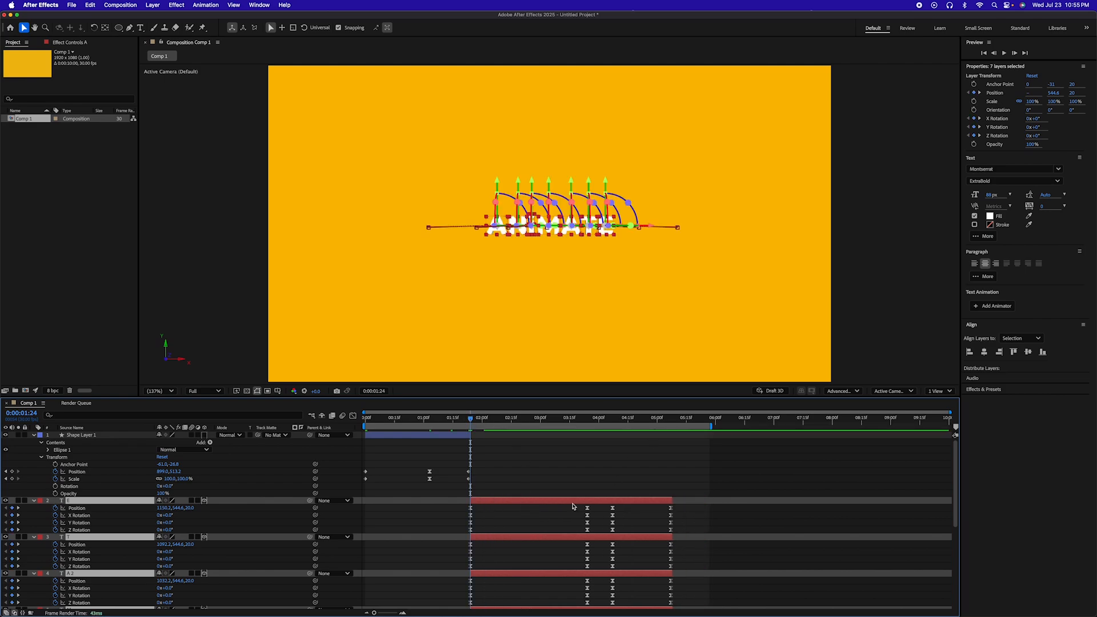
Set the end of the work area at the letters' last keyframes, 5:07, and preview the whole animation.
key(k)
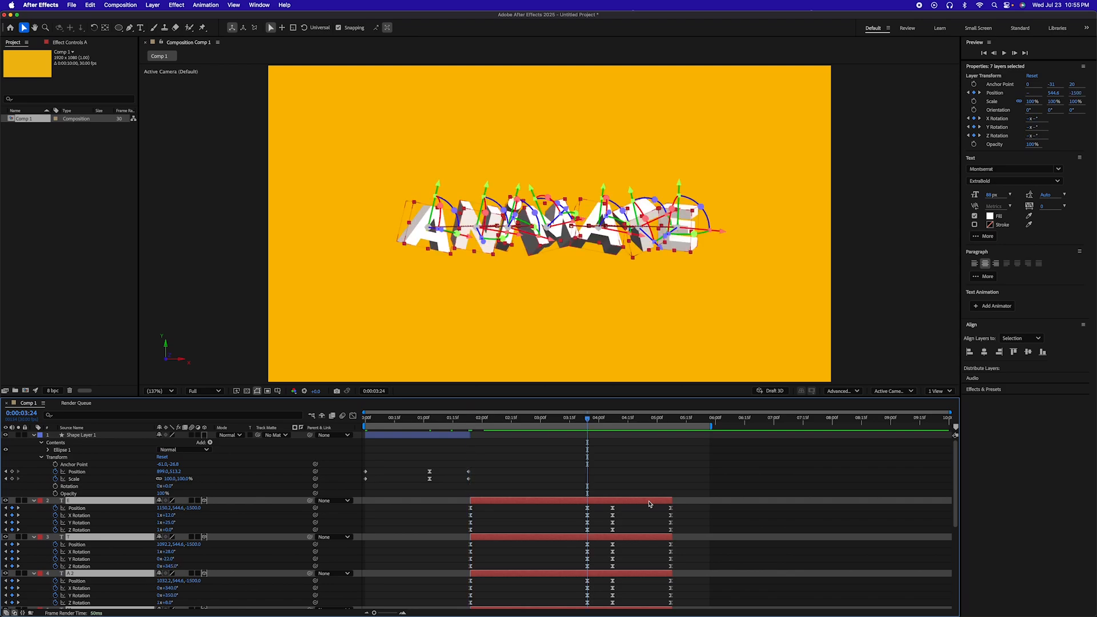
key(k)
key(k)
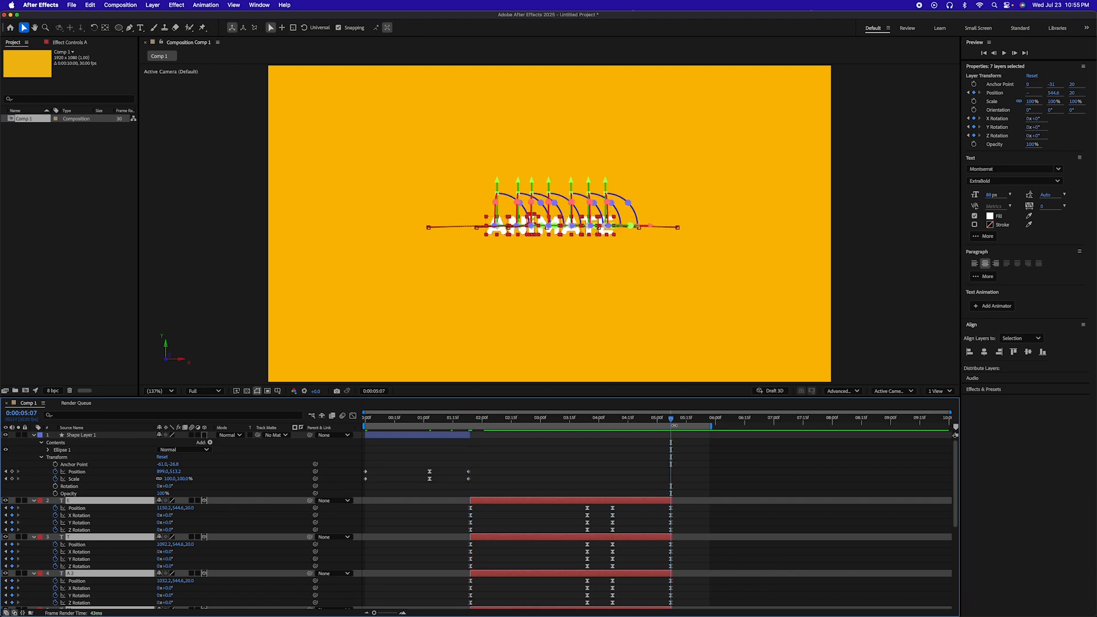
key(n)
key(space)
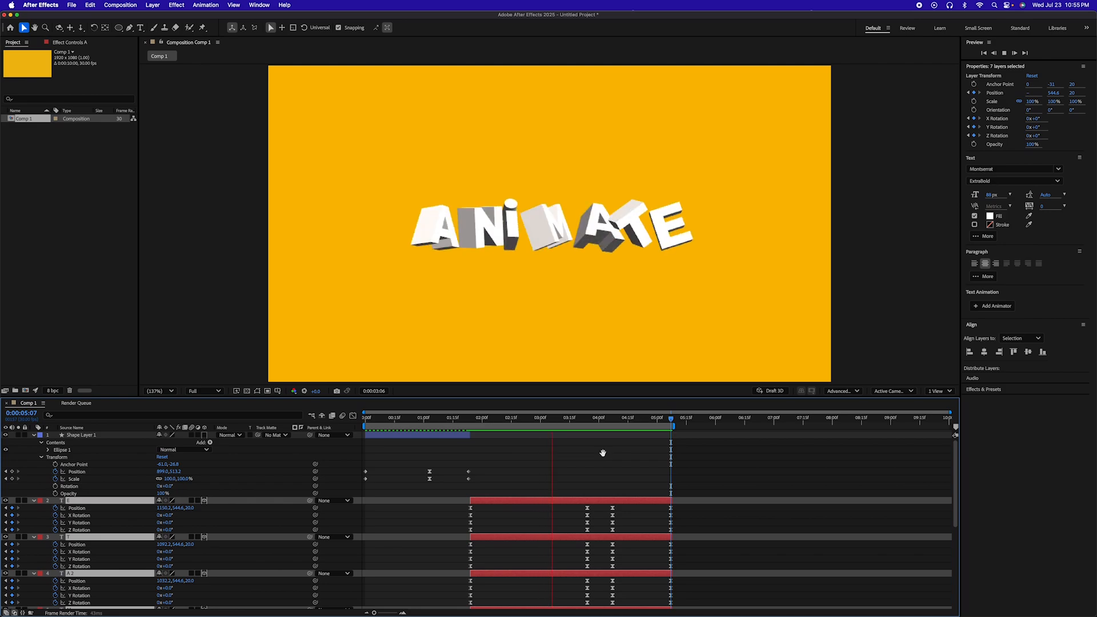
key(space)
Examine the hand-off from the flat title to the 3D letters frame by frame, stopping at 1:22.
drag(456, 422, 469, 421)
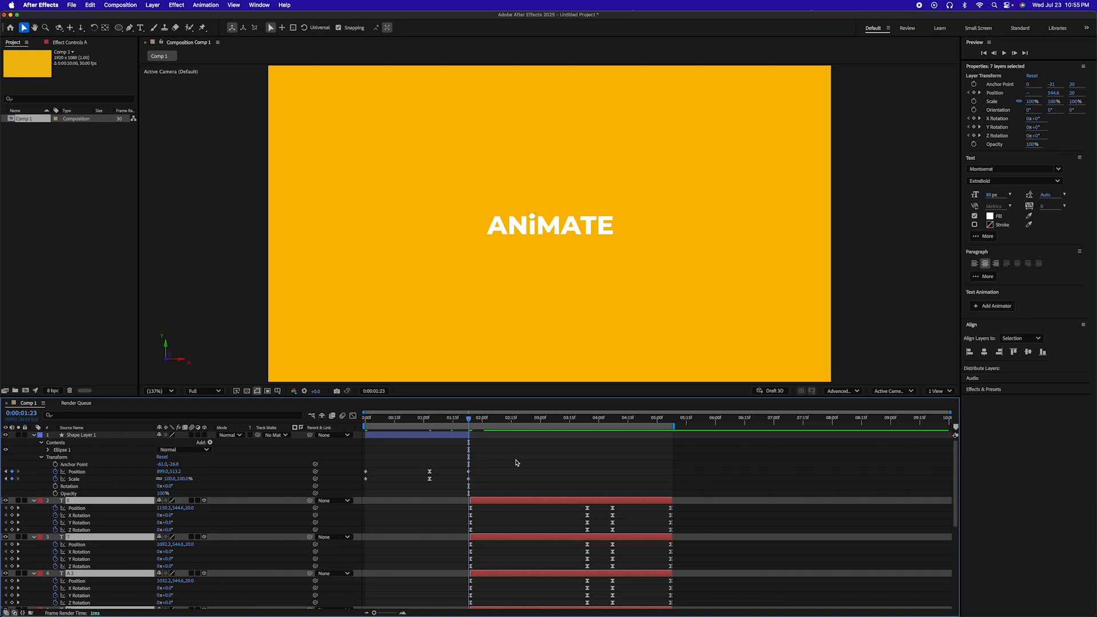
scroll(510, 463, up, 5)
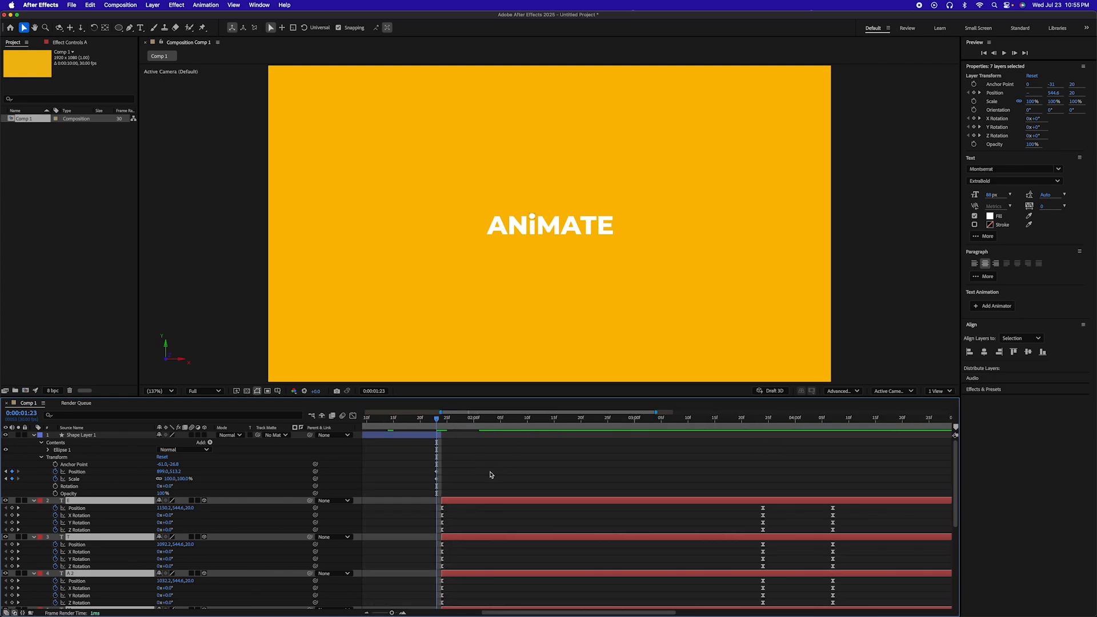
scroll(479, 478, left, 5)
mouse_move(573, 421)
mouse_down()
mouse_move(552, 421)
mouse_move(573, 421)
mouse_up()
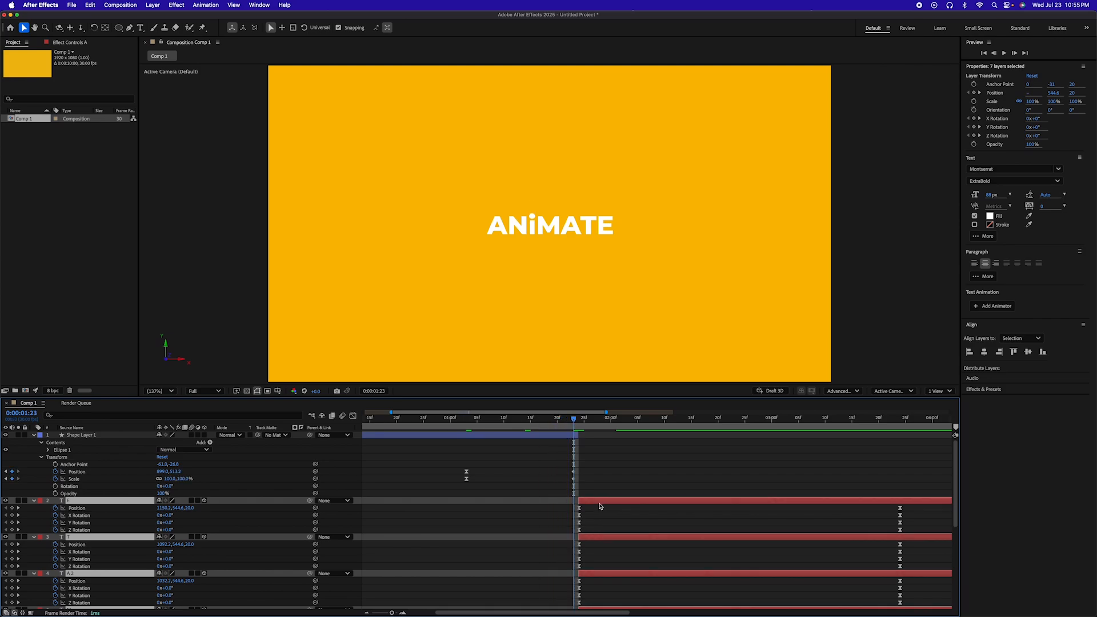
scroll(598, 520, down, 5)
scroll(597, 511, up, 5)
drag(575, 421, 569, 422)
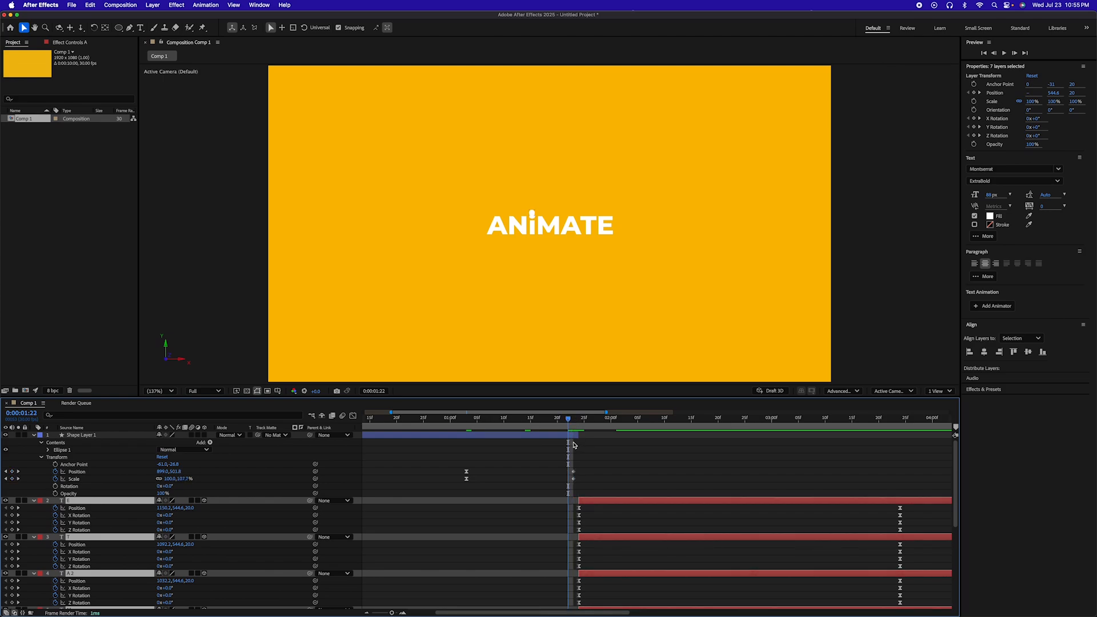
key(alt+bracketleft)
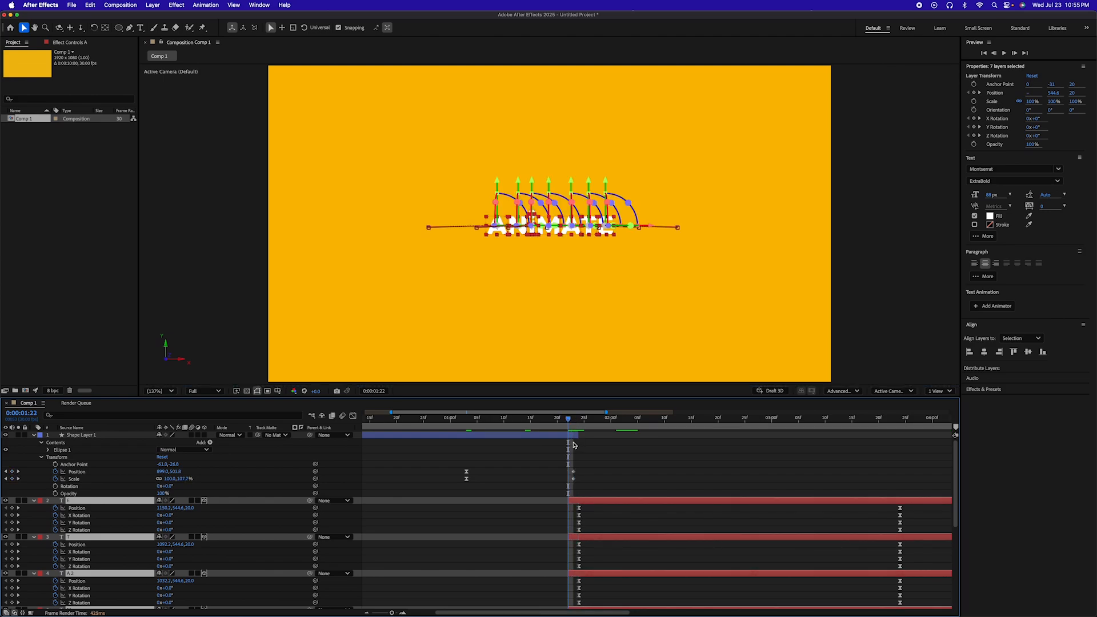
key(alt+bracketright)
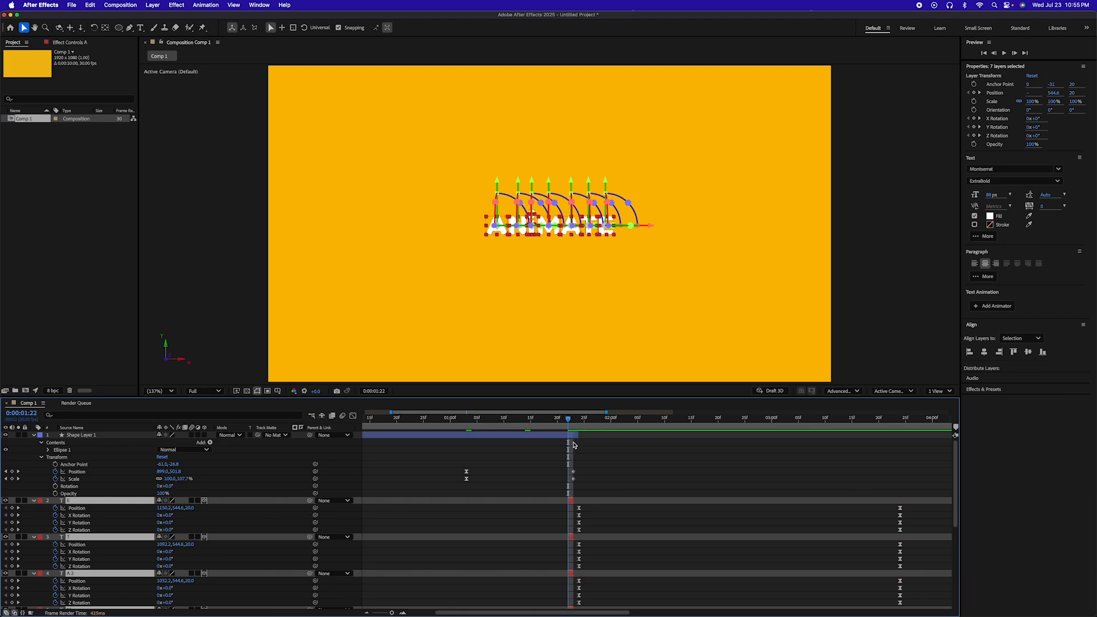
key(super+z)
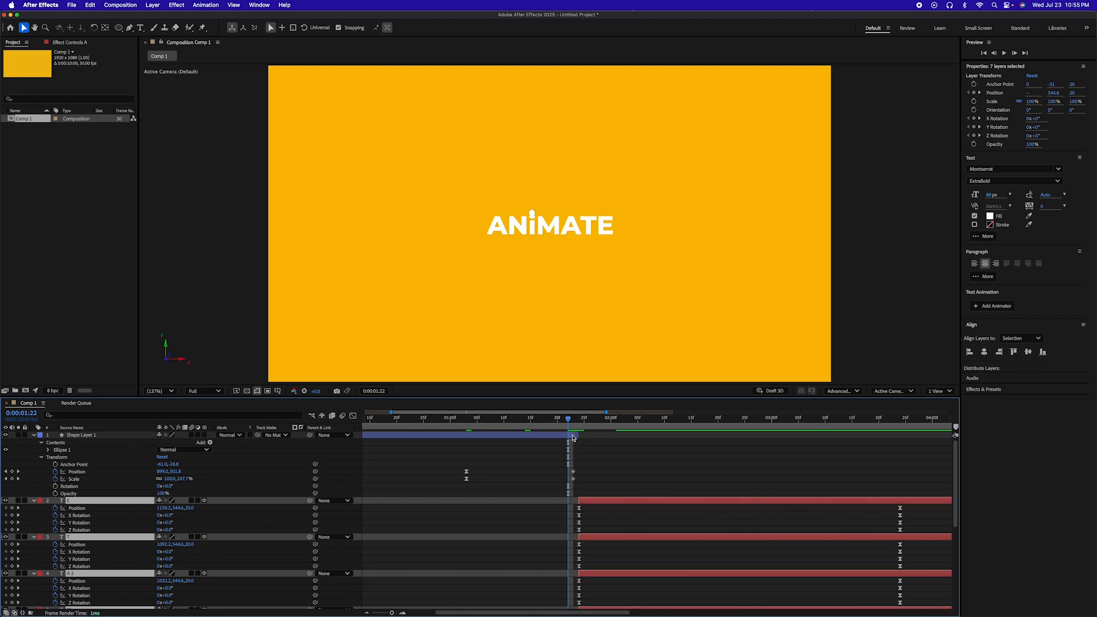
Trim the ends of the dot's shape layer and the full ANiMATE text layer to 1:22.
click(573, 436)
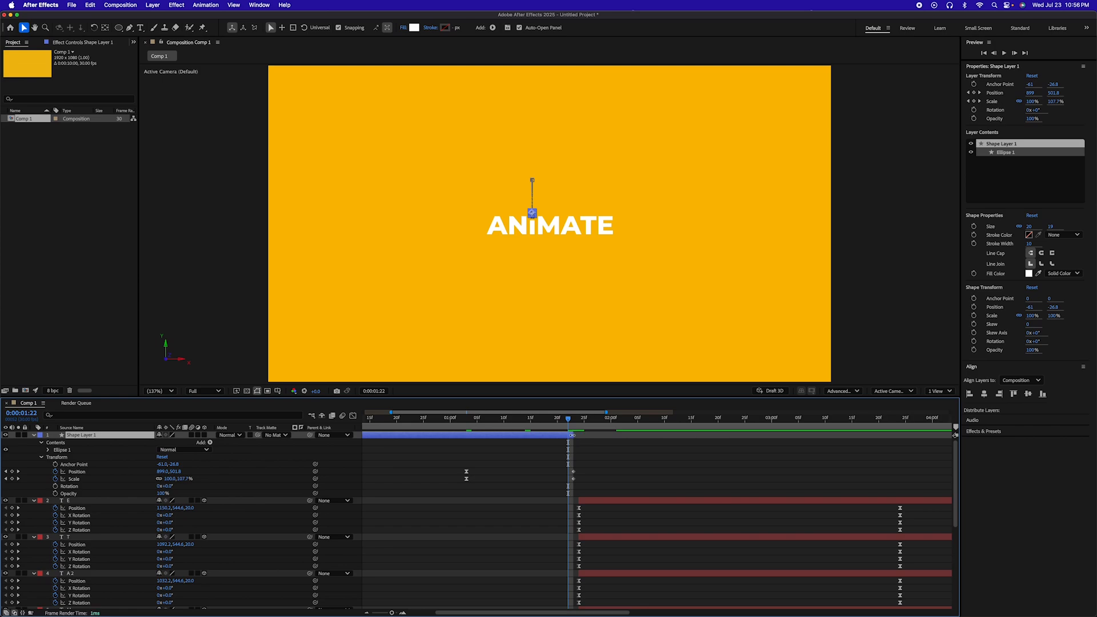
scroll(577, 535, down, 6)
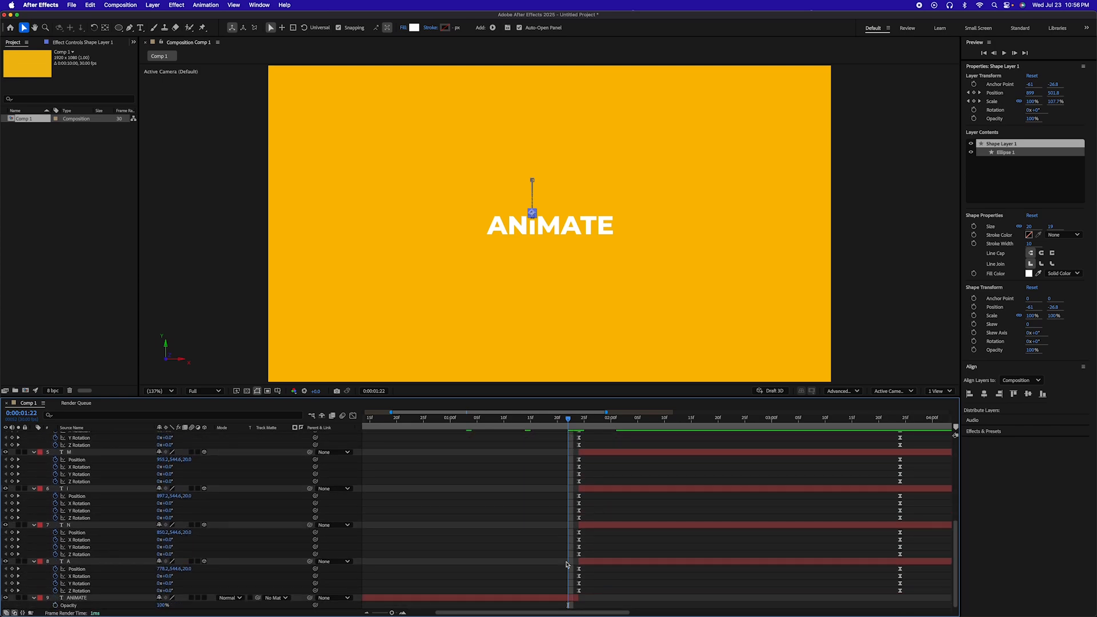
click(553, 599)
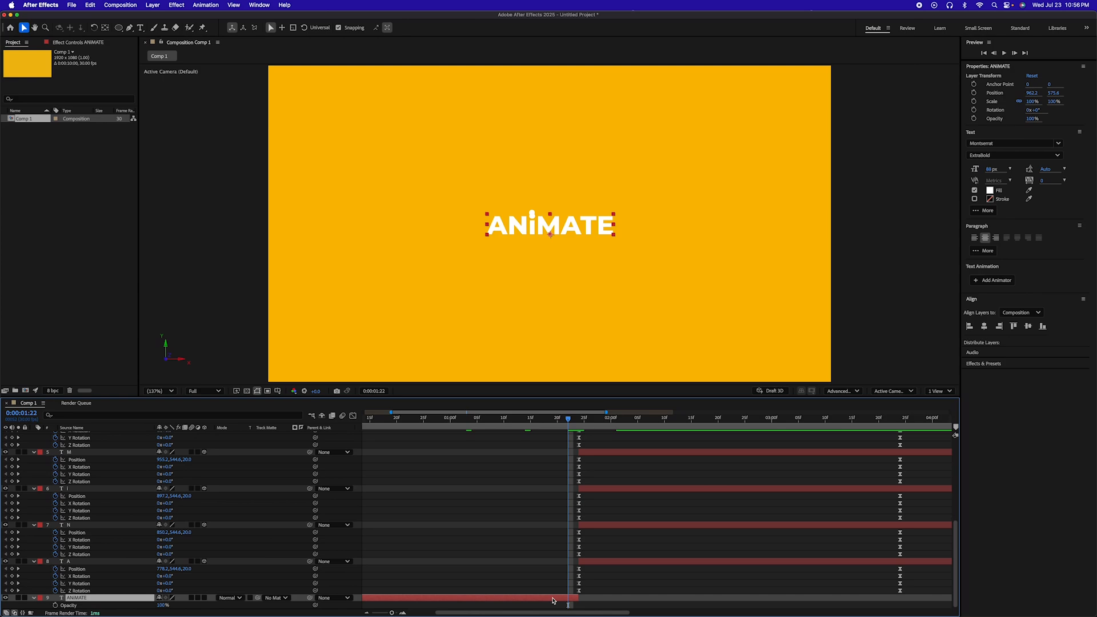
Shift all seven 3D letter layers one frame earlier so they start at 1:23.
click(652, 562)
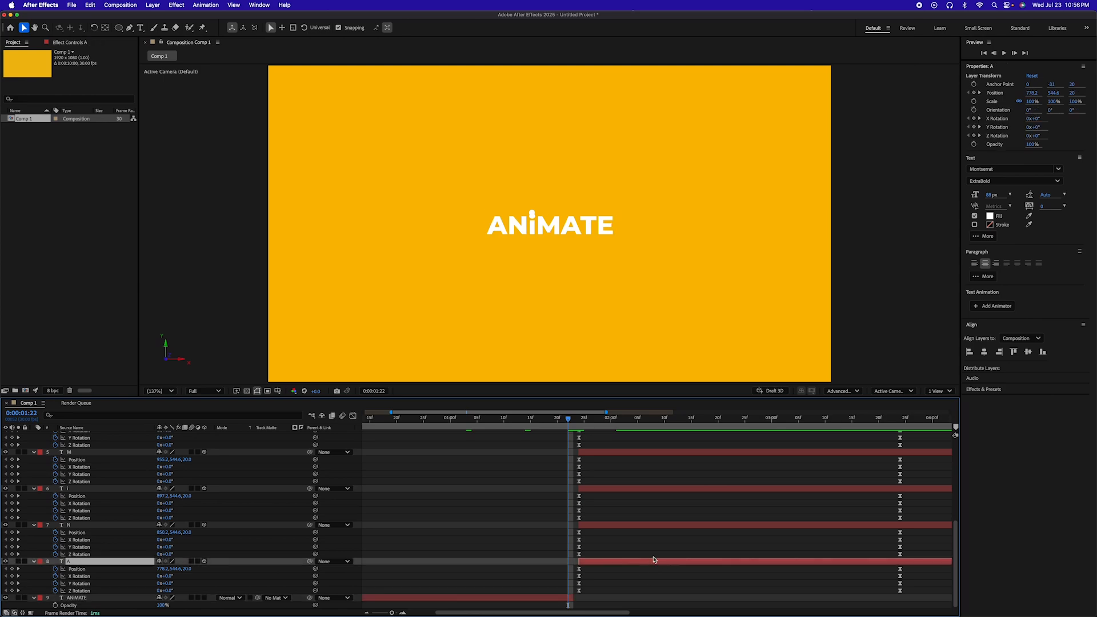
scroll(656, 557, up, 6)
shift+click(613, 501)
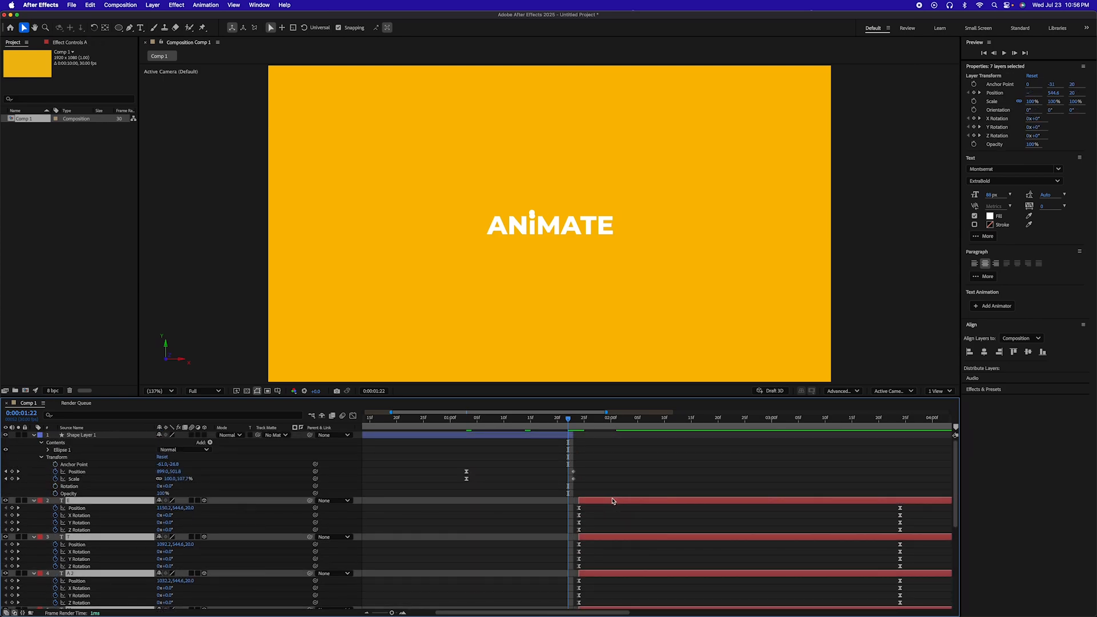
drag(613, 501, 609, 501)
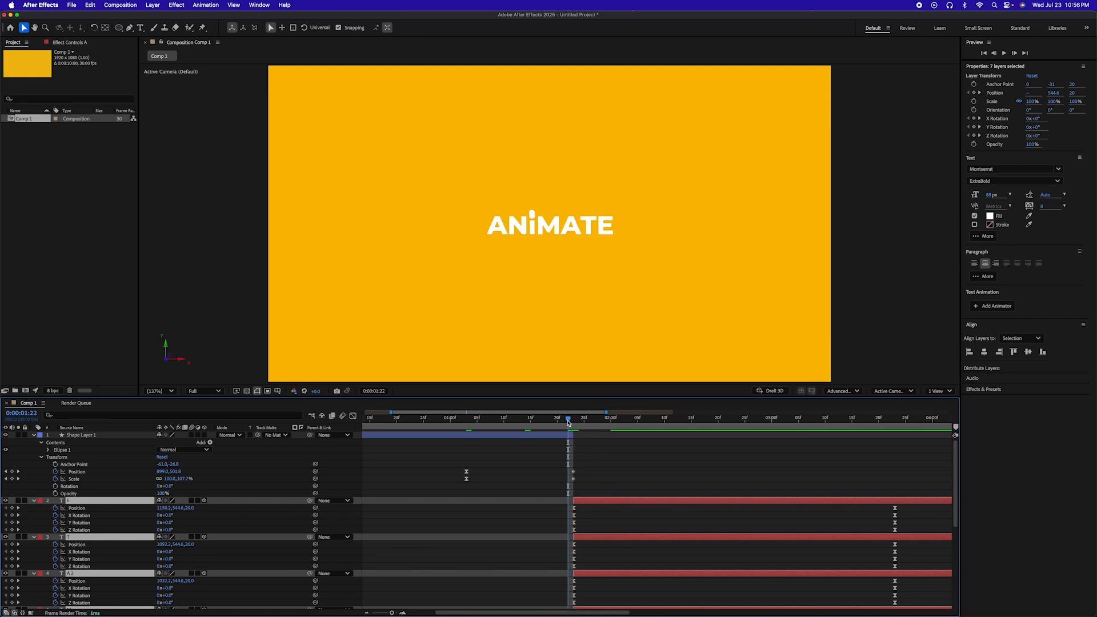
Preview the hand-off from the landing dot to the spinning 3D letters, starting at 1:17 and again at 1:21.
drag(568, 423, 541, 422)
key(space)
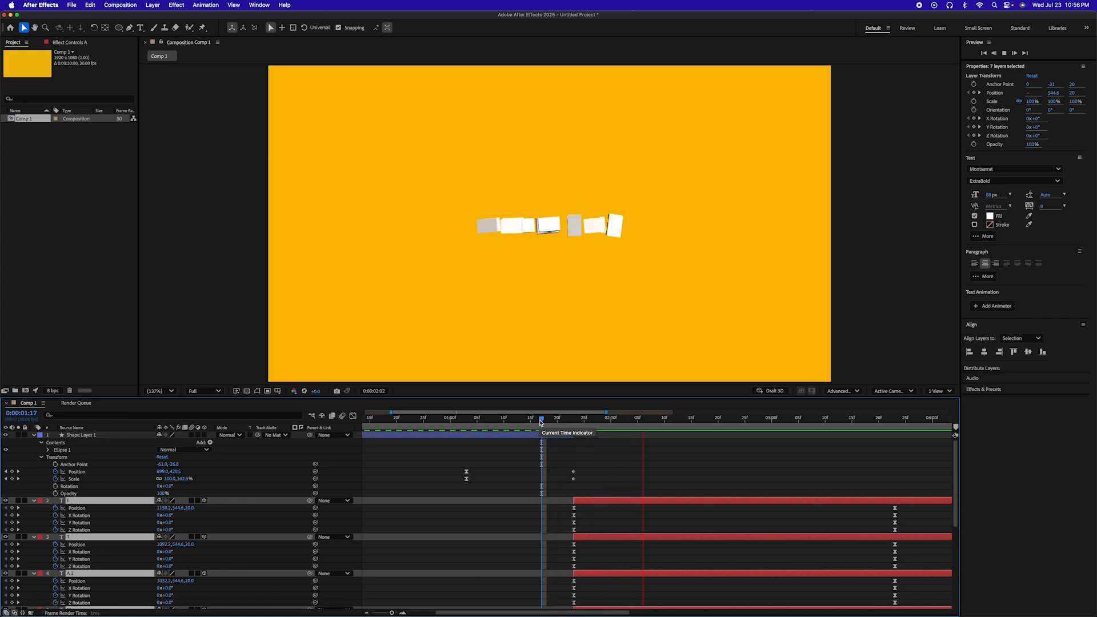
key(space)
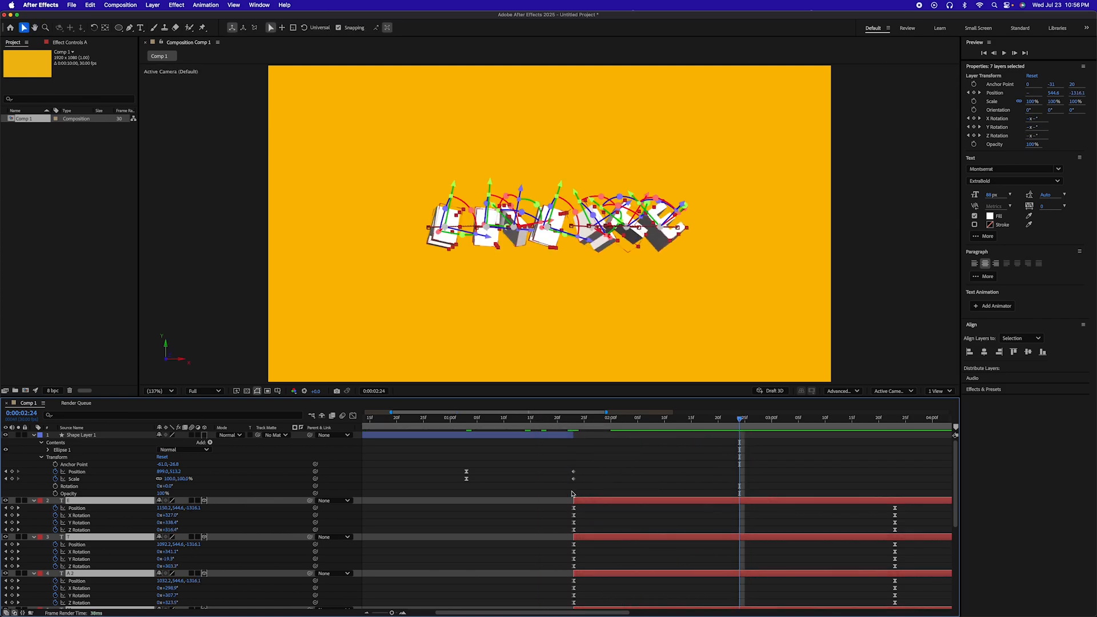
click(562, 418)
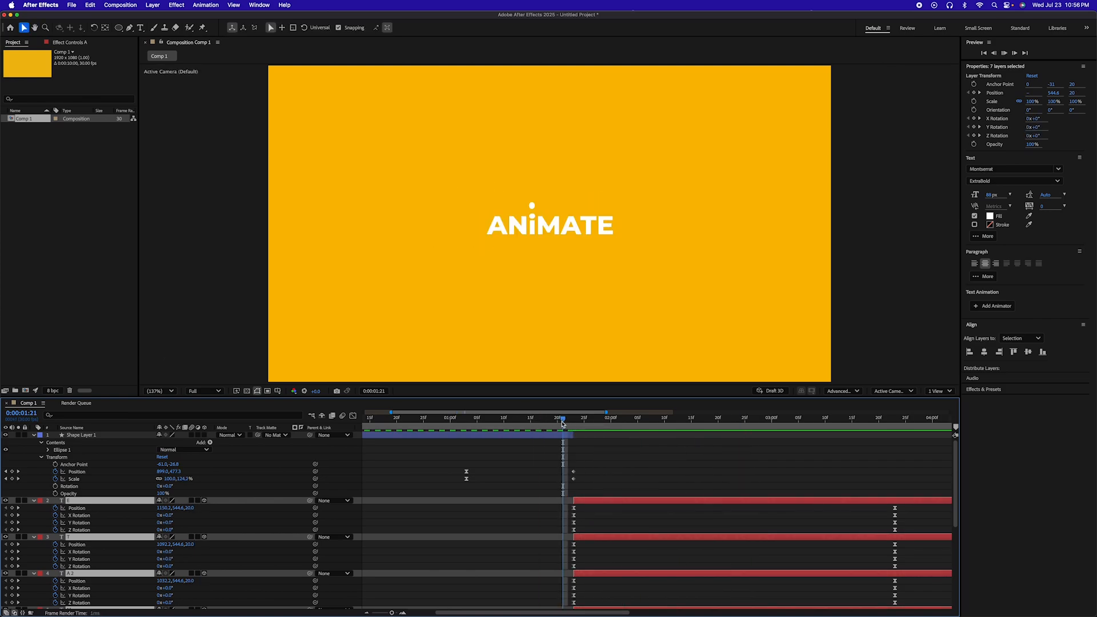
key(space)
key(space)
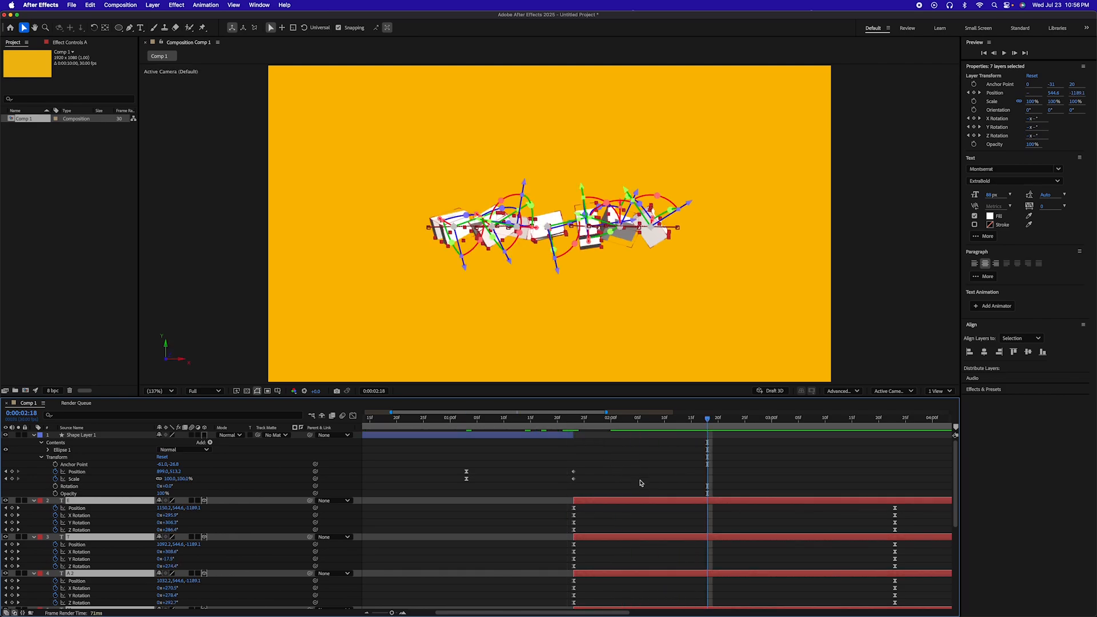
Reshape the speed curves at the 3D letters' first keyframes so the speed peaks right at the start, then preview the motion.
scroll(654, 514, down, 3)
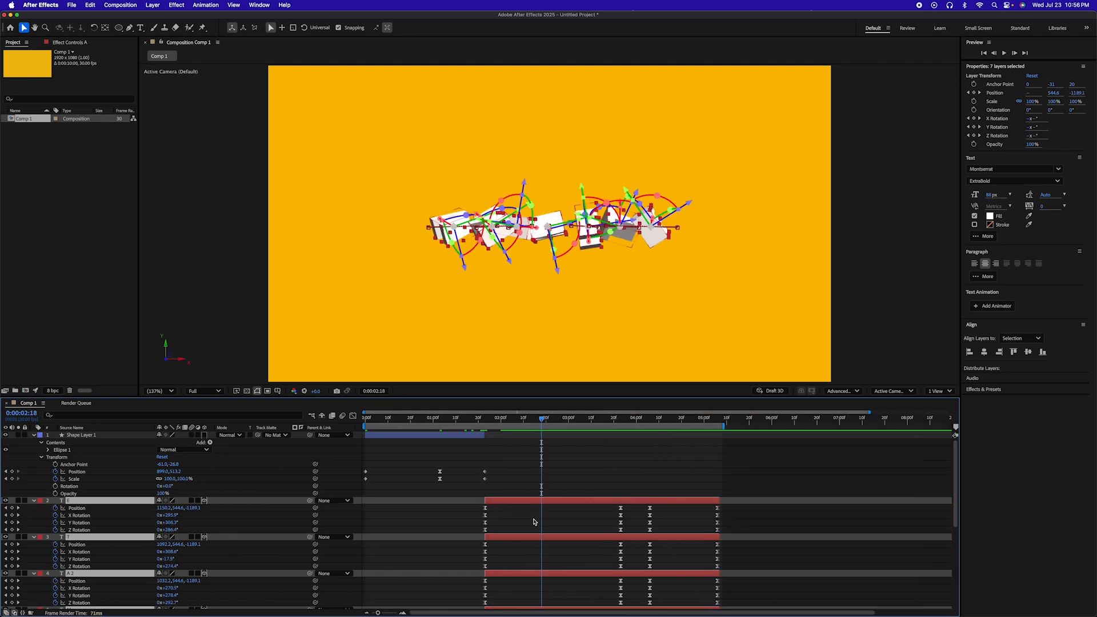
scroll(506, 516, down, 4)
drag(472, 450, 516, 598)
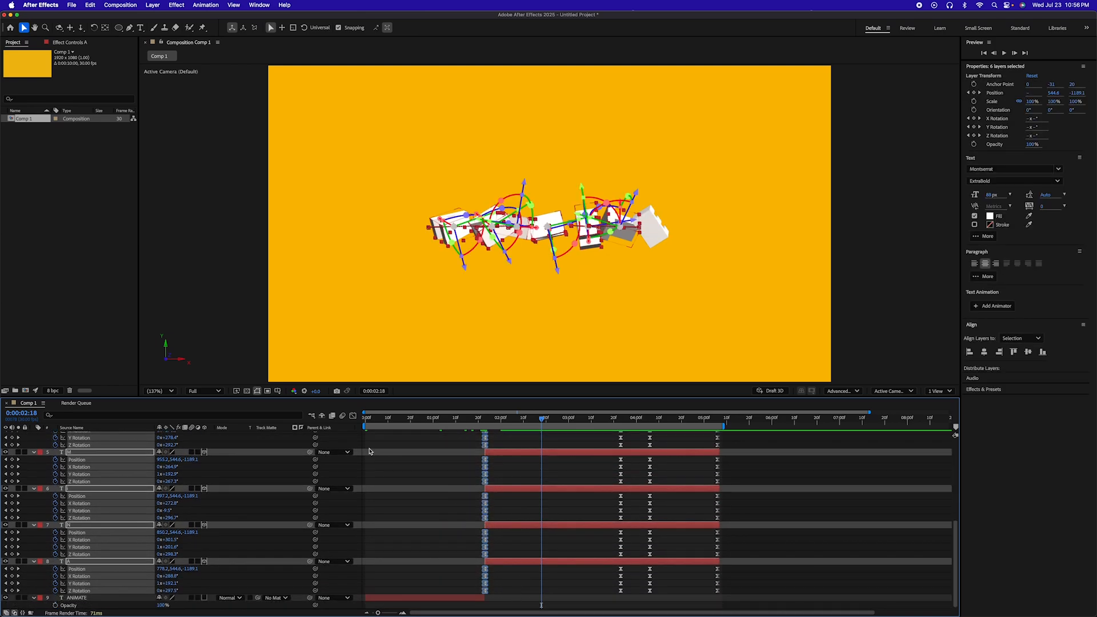
click(352, 416)
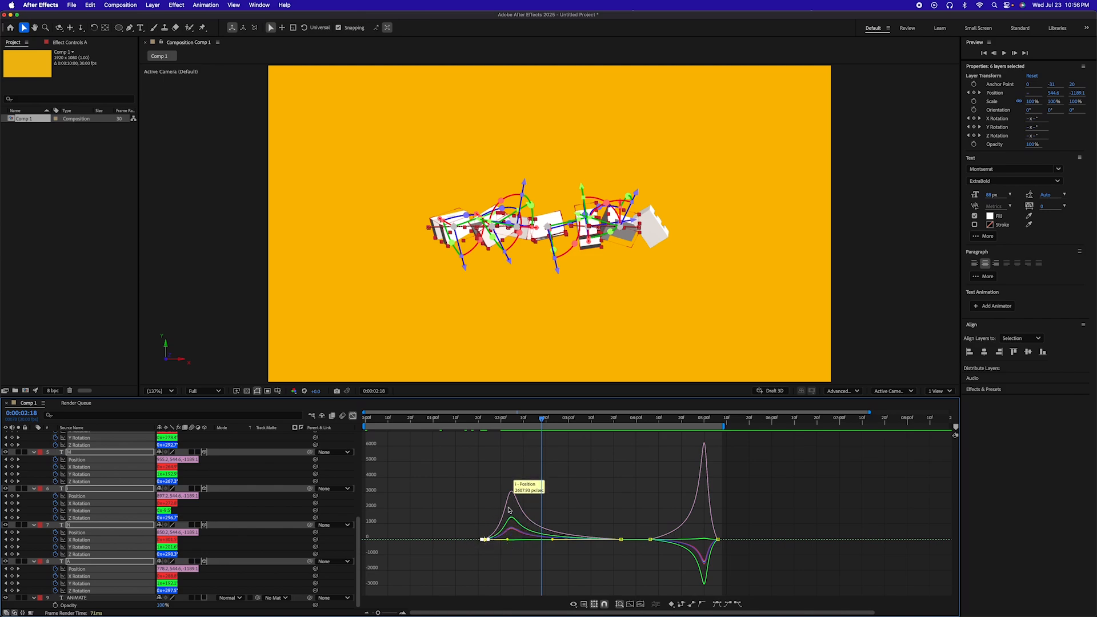
mouse_move(476, 526)
mouse_down()
mouse_move(510, 549)
mouse_move(482, 542)
mouse_up()
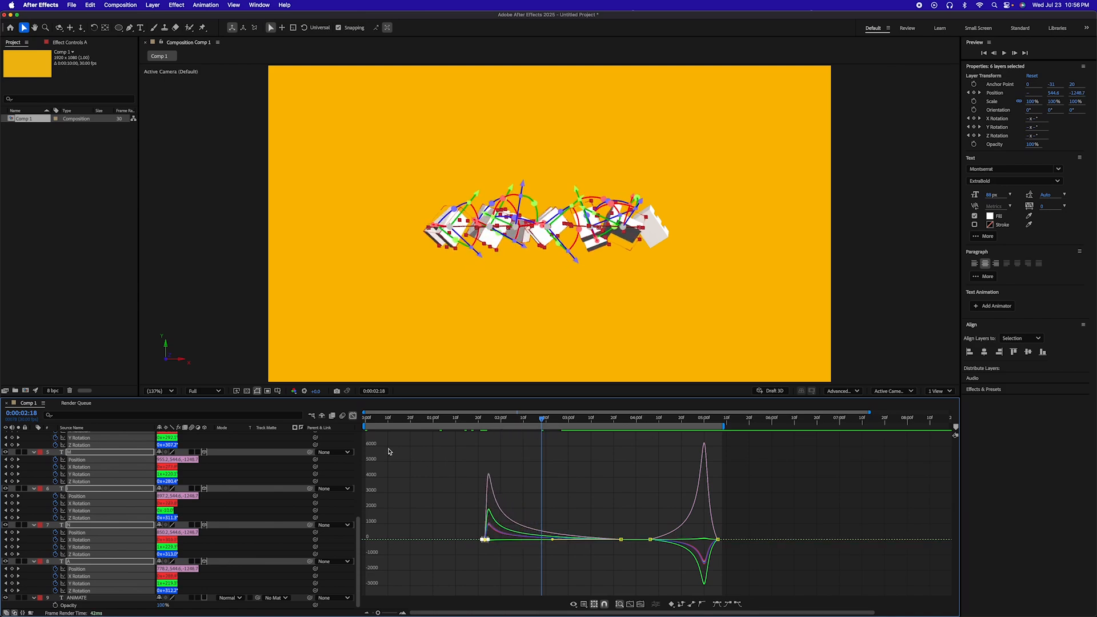
click(473, 421)
drag(473, 423, 438, 422)
key(space)
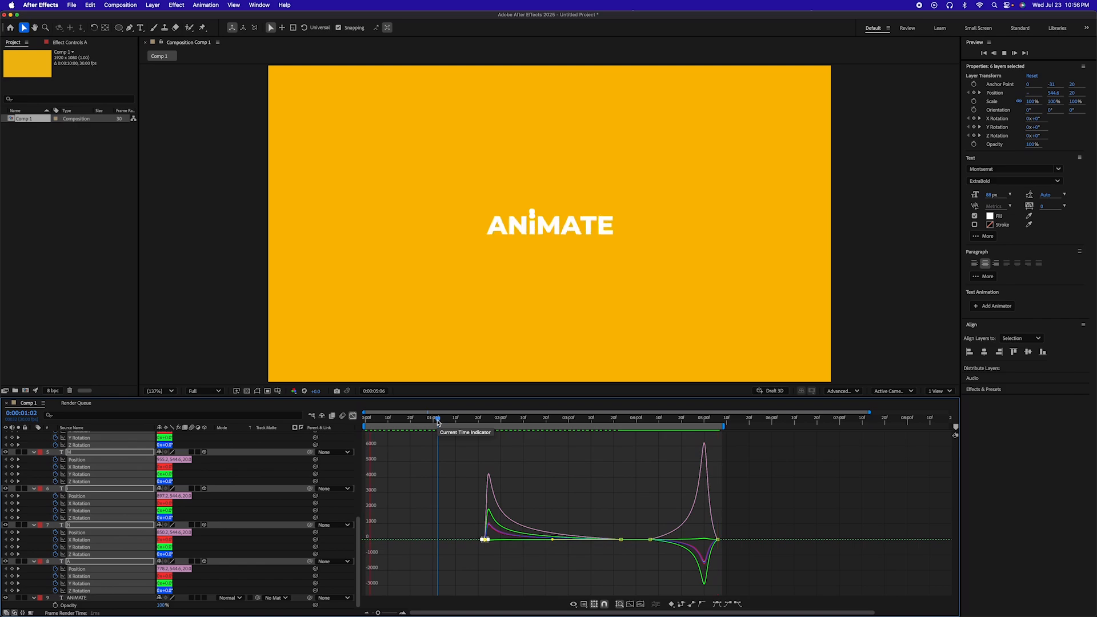
key(space)
Reshape the speed curves at the letters' last keyframes so the speed peaks at the very end, and preview from 1:03.
drag(760, 520, 717, 543)
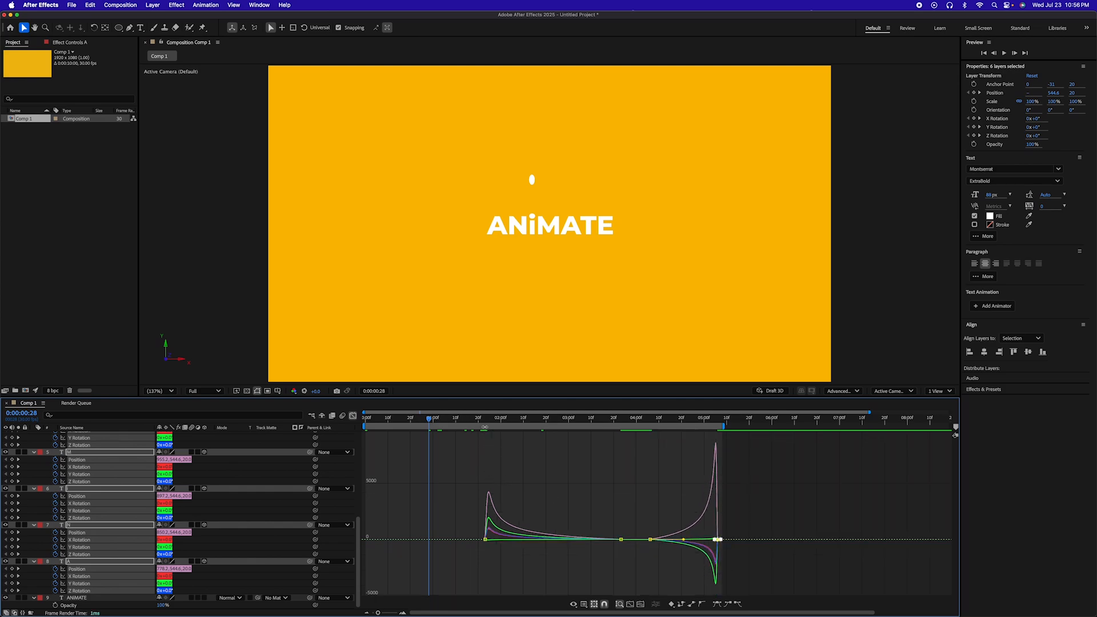
drag(481, 420, 441, 422)
key(space)
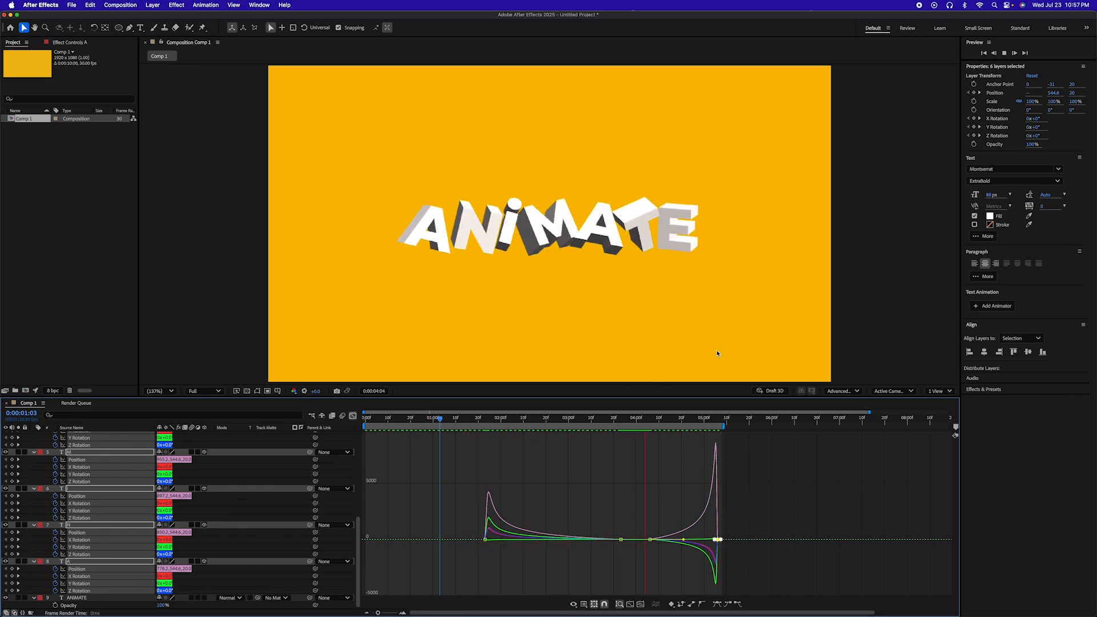
click(352, 416)
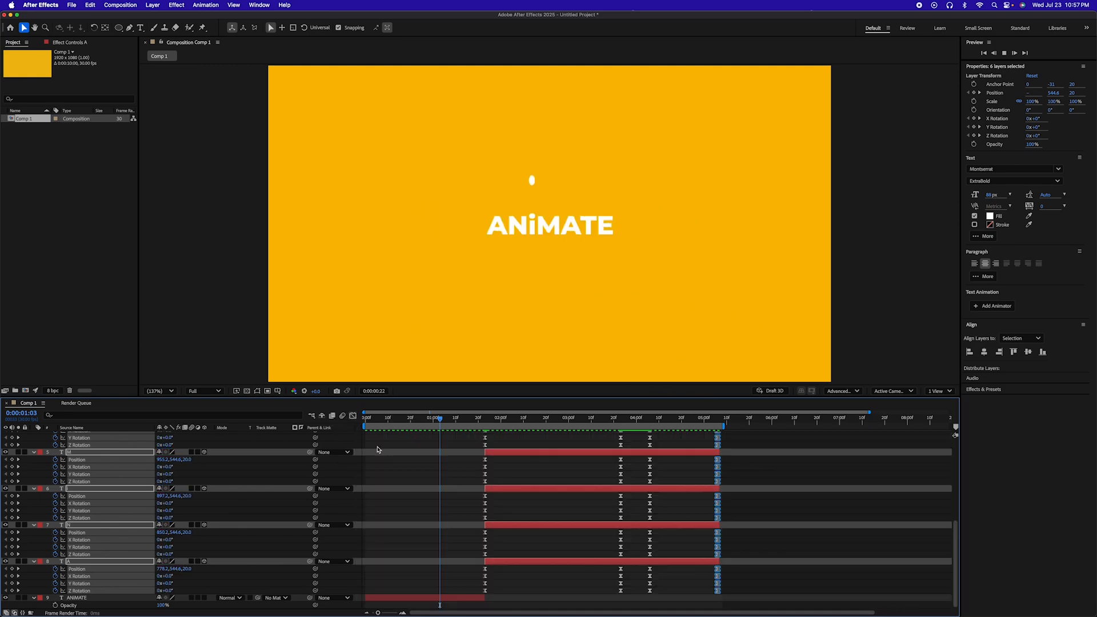
Add an Environment light at 100% intensity with Casts Shadows enabled and place it above all other layers.
scroll(232, 500, up, 5)
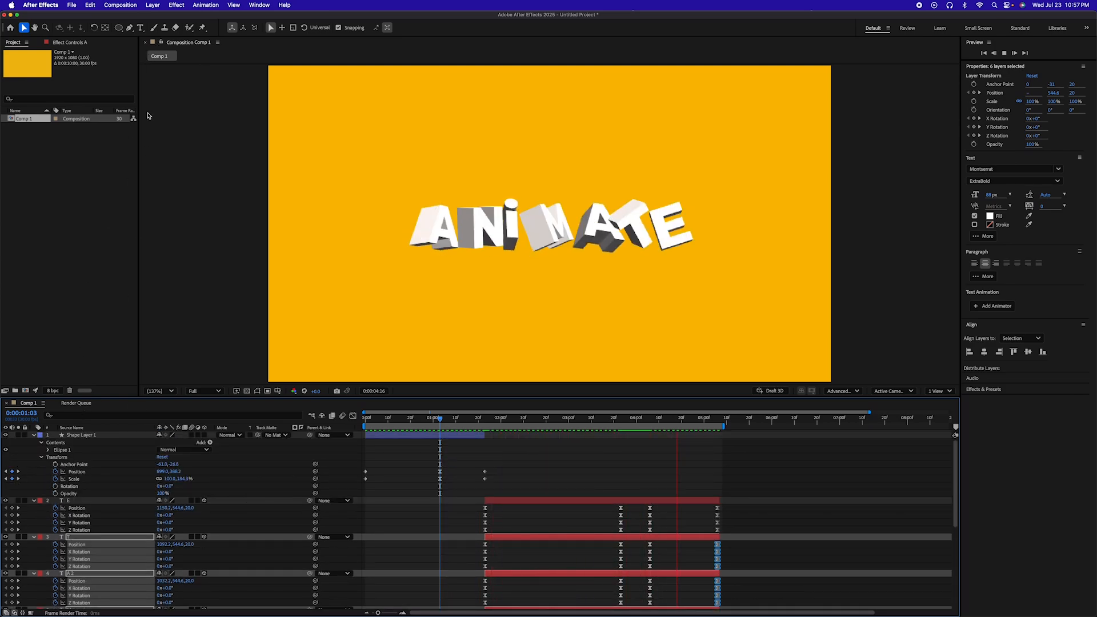
click(152, 5)
mouse_move(173, 20)
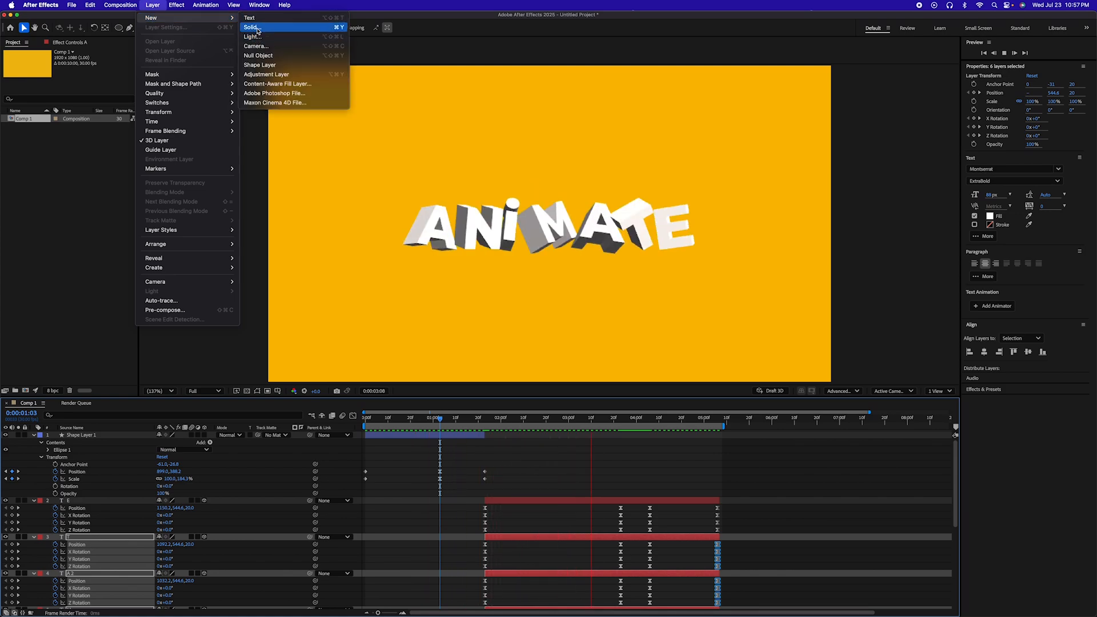
click(252, 37)
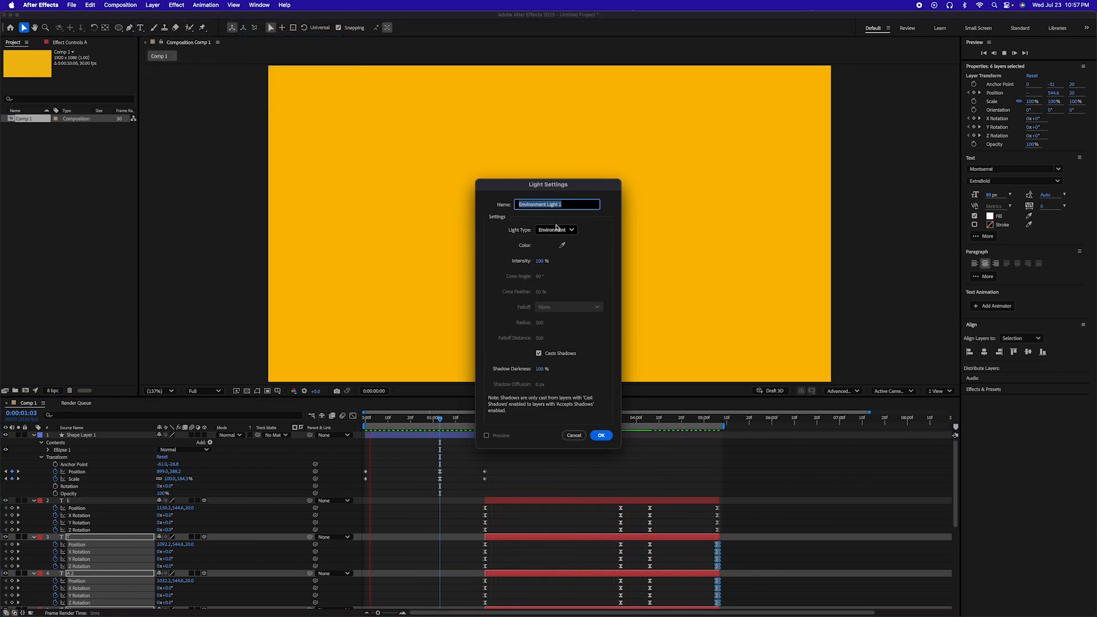
click(555, 229)
click(559, 287)
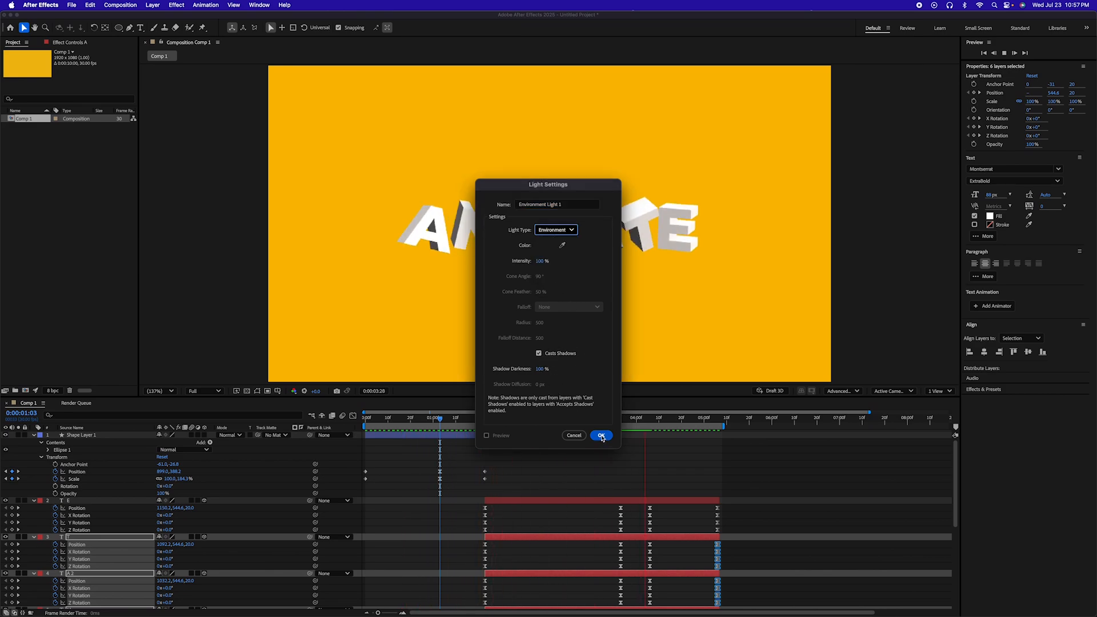
click(601, 436)
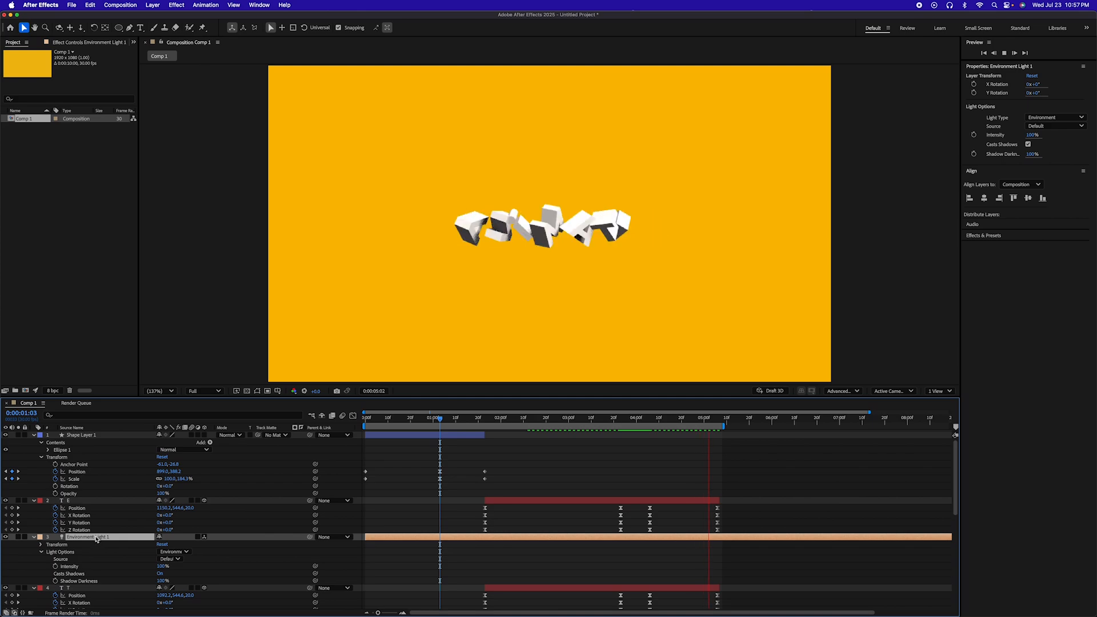
drag(97, 539, 86, 437)
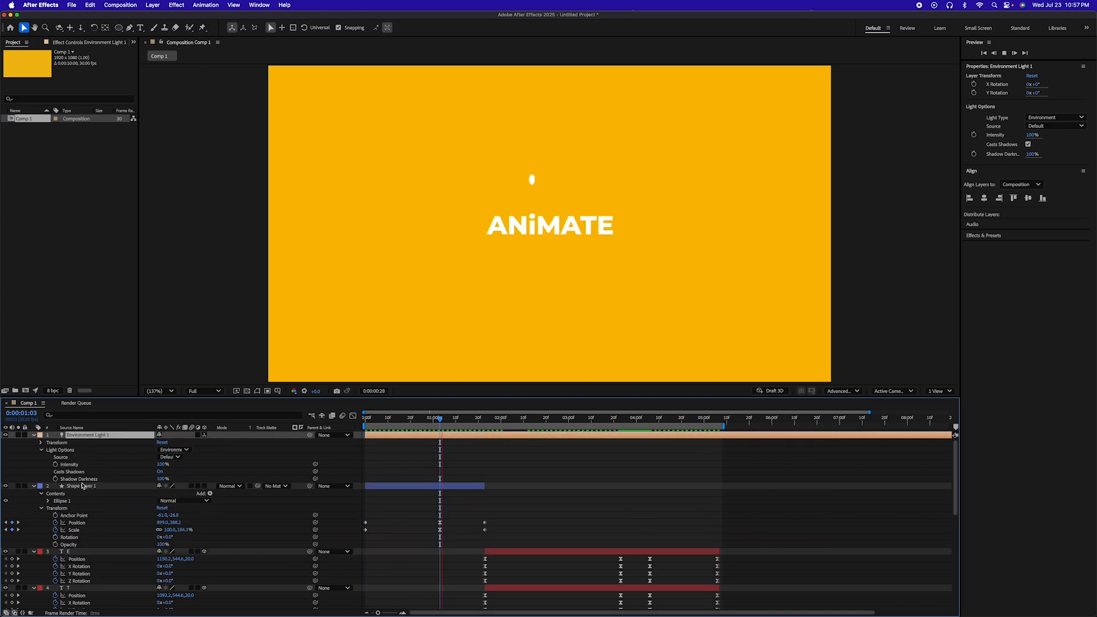
Rename the dot's shape layer to IDOT.
click(83, 486)
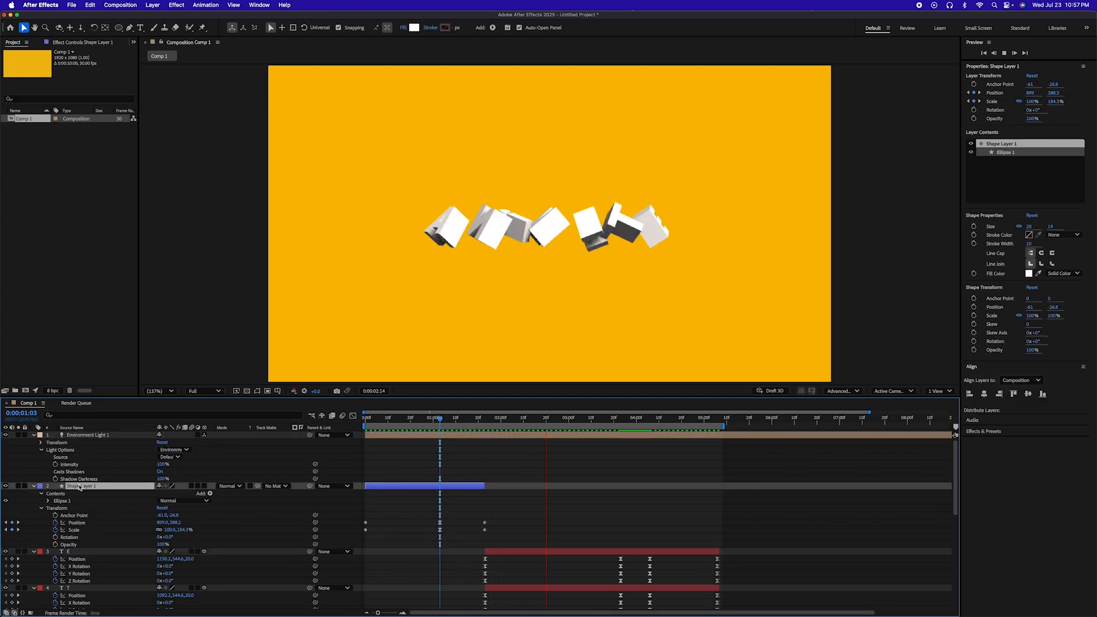
key(Return)
key(BackSpace)
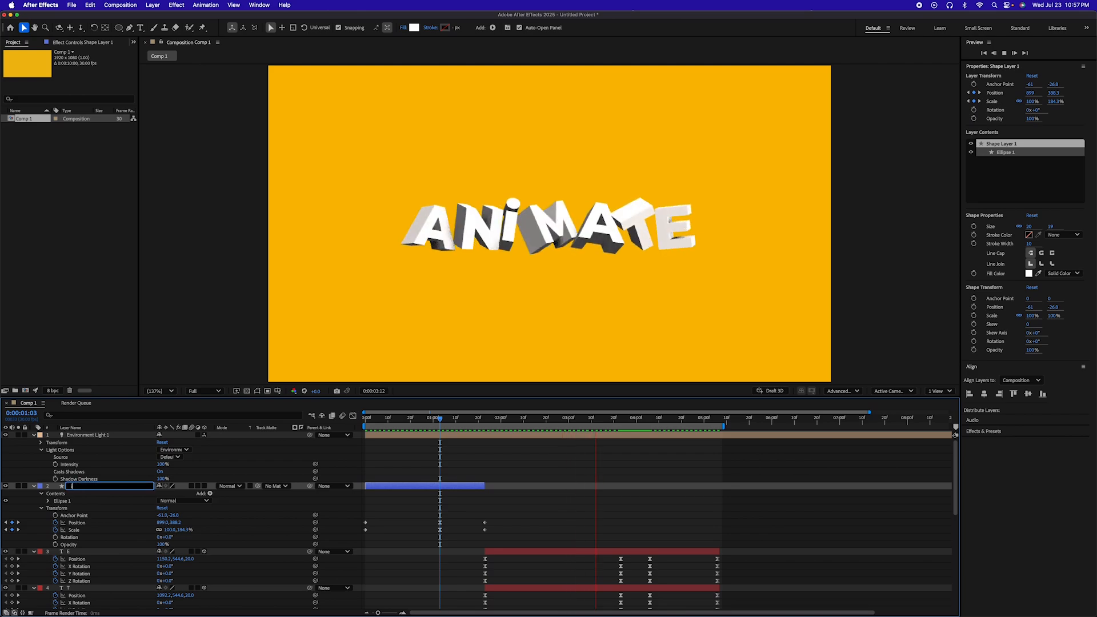
text(IDOT)
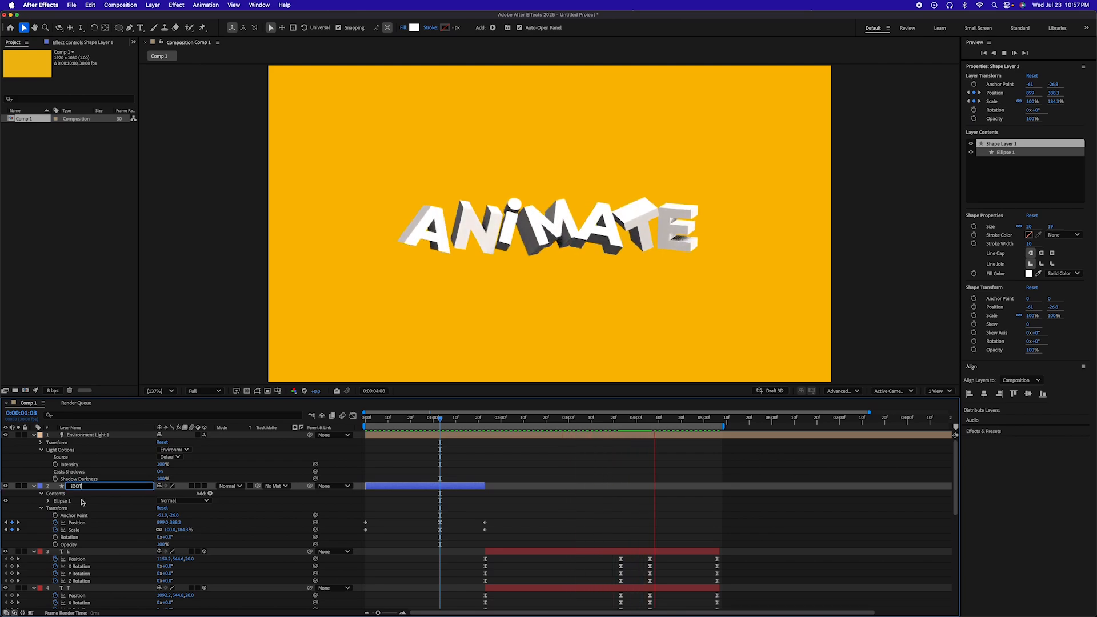
key(Return)
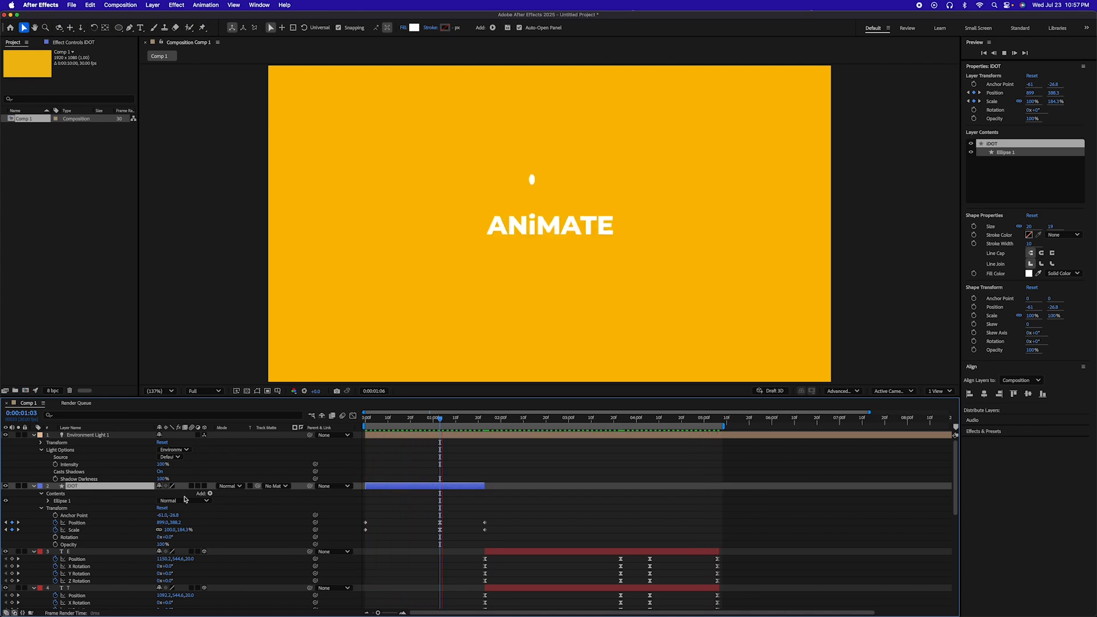
Select the flat ANIMATE text layer, stop the preview, and move the current time to 2:10 to inspect the lit letters.
scroll(184, 500, down, 2)
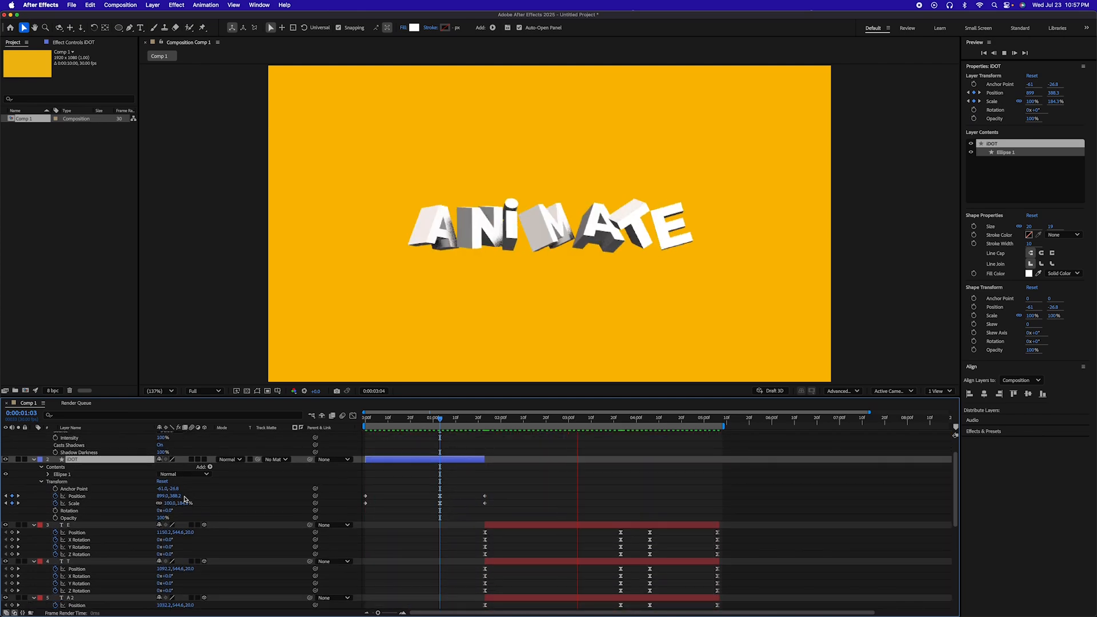
scroll(184, 499, down, 12)
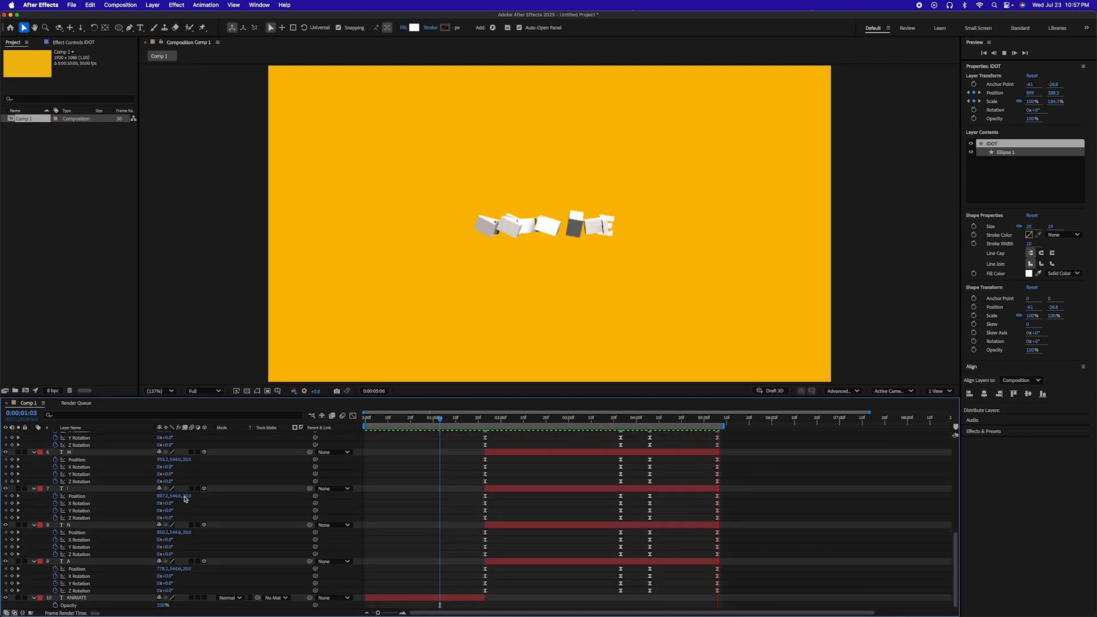
click(78, 597)
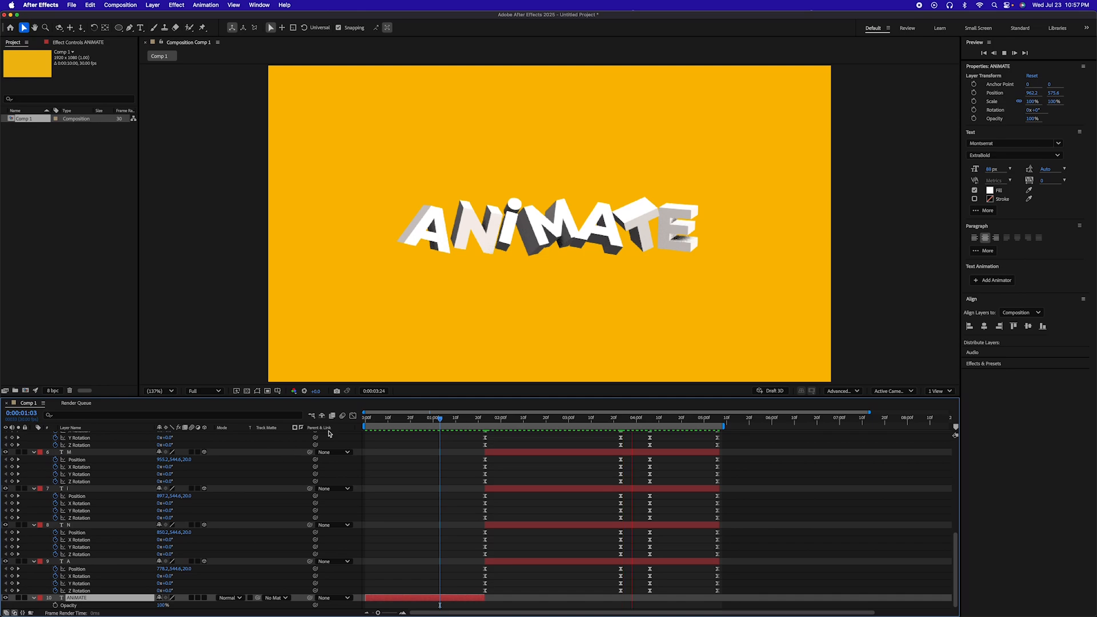
key(space)
scroll(330, 457, up, 12)
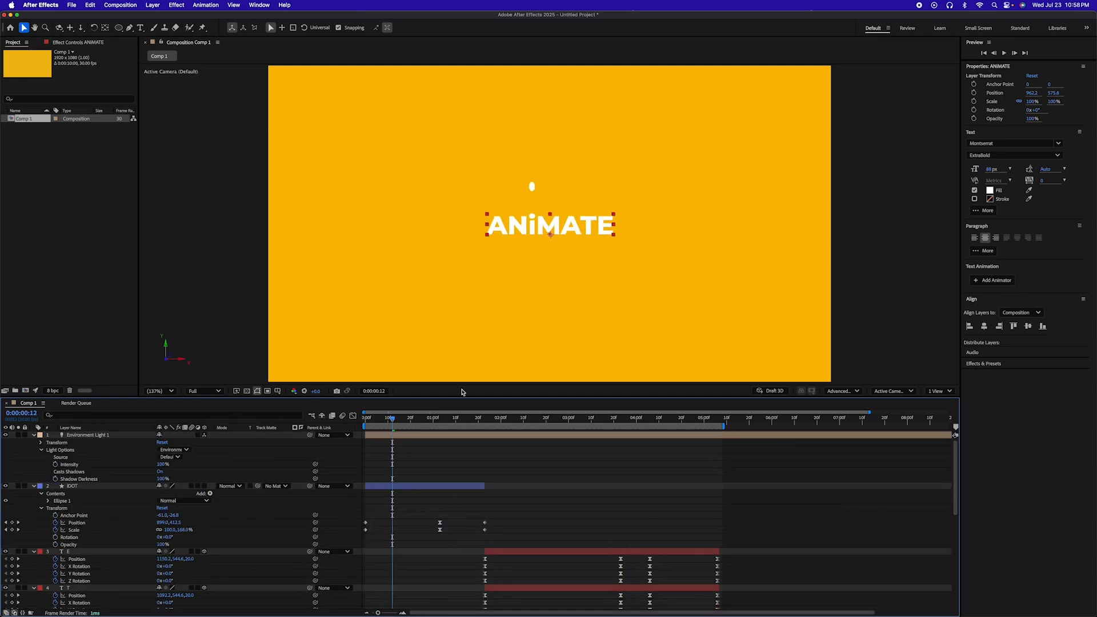
drag(493, 421, 523, 421)
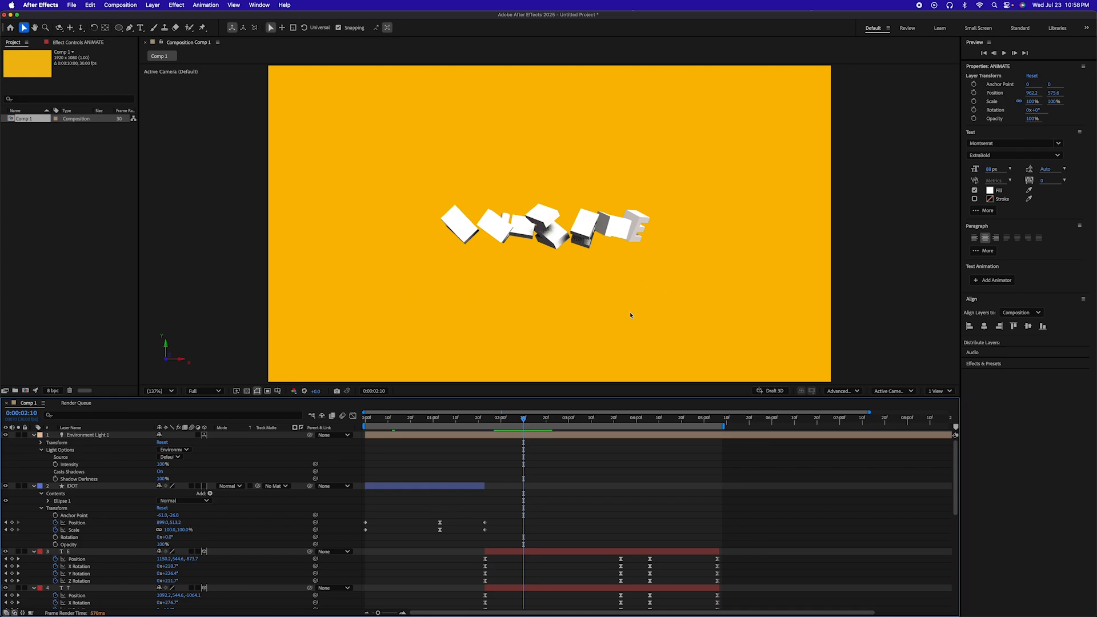
Add a 1920 × 1080 px orange solid directly above the ANIMATE text layer and make it a 3D layer.
scroll(166, 557, down, 10)
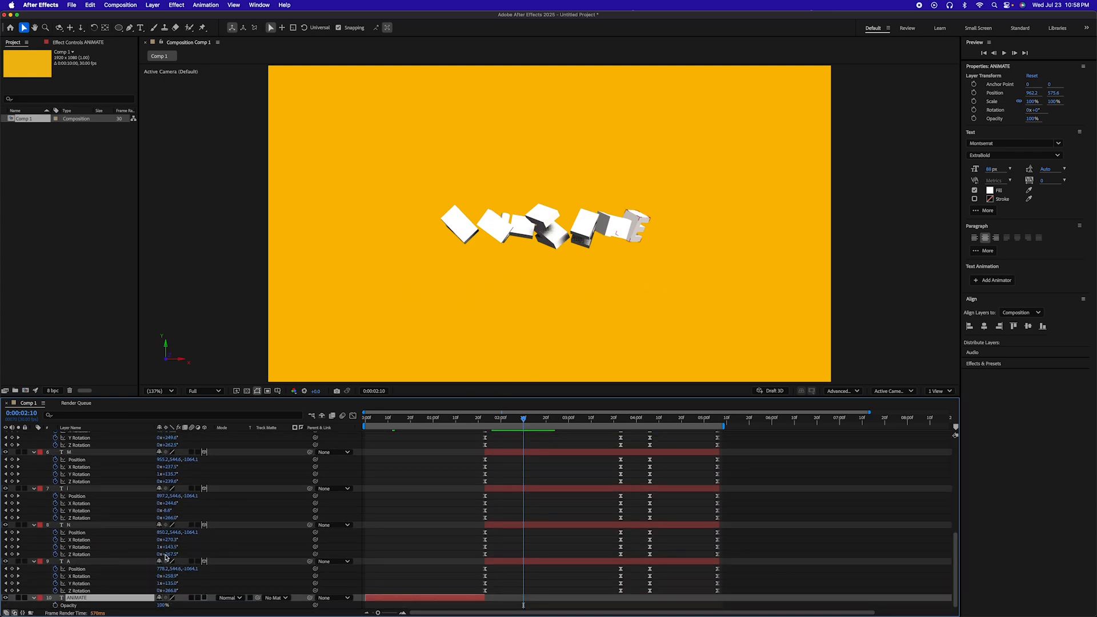
click(152, 6)
mouse_move(150, 19)
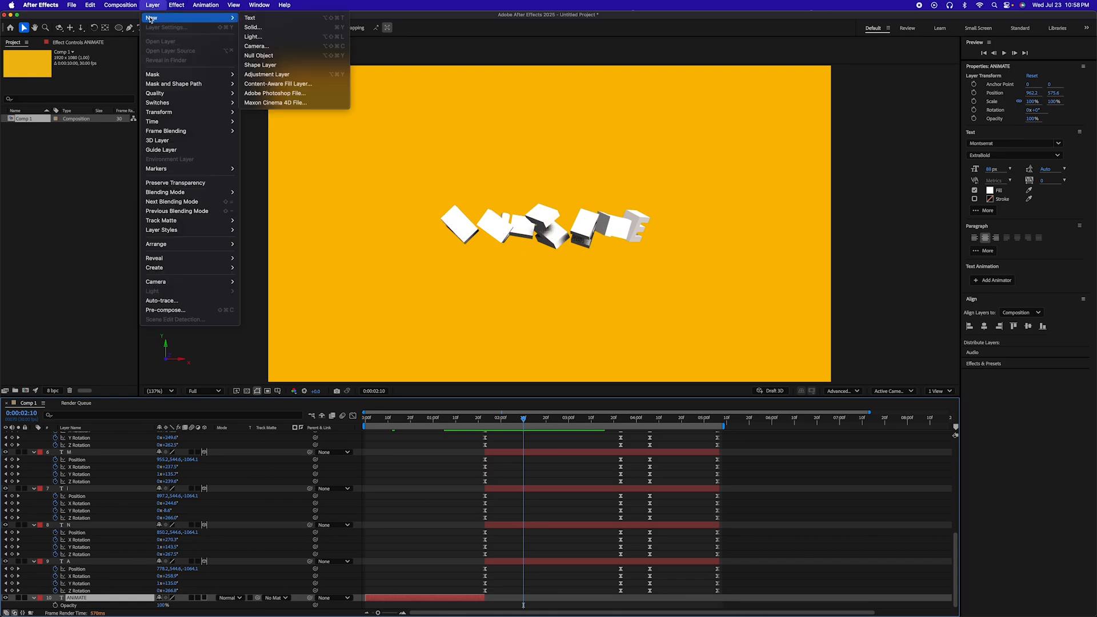
click(252, 26)
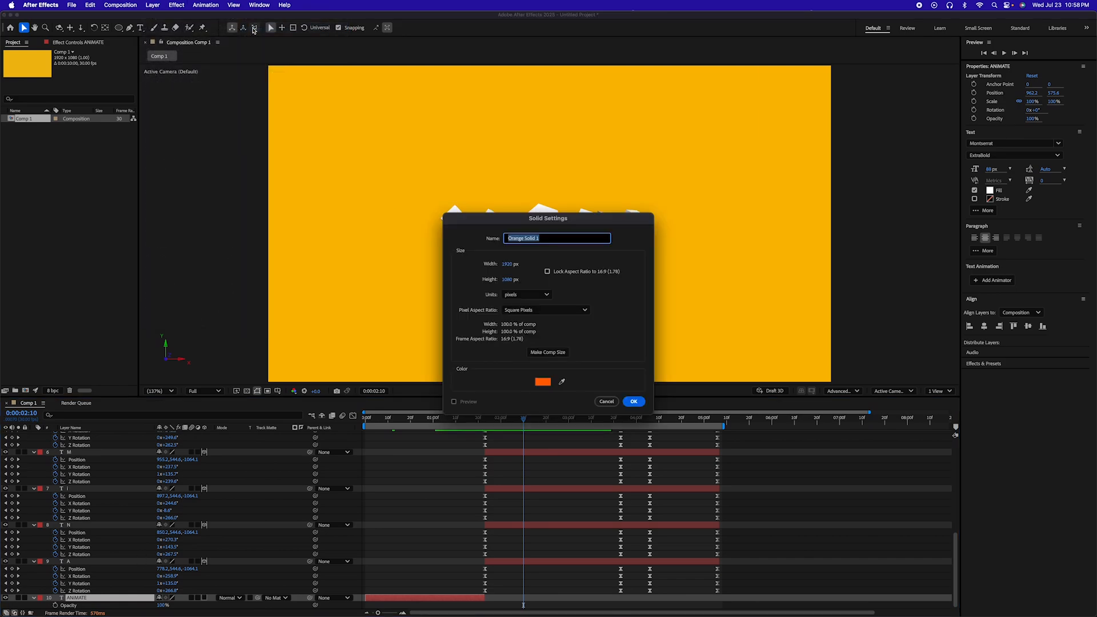
click(633, 401)
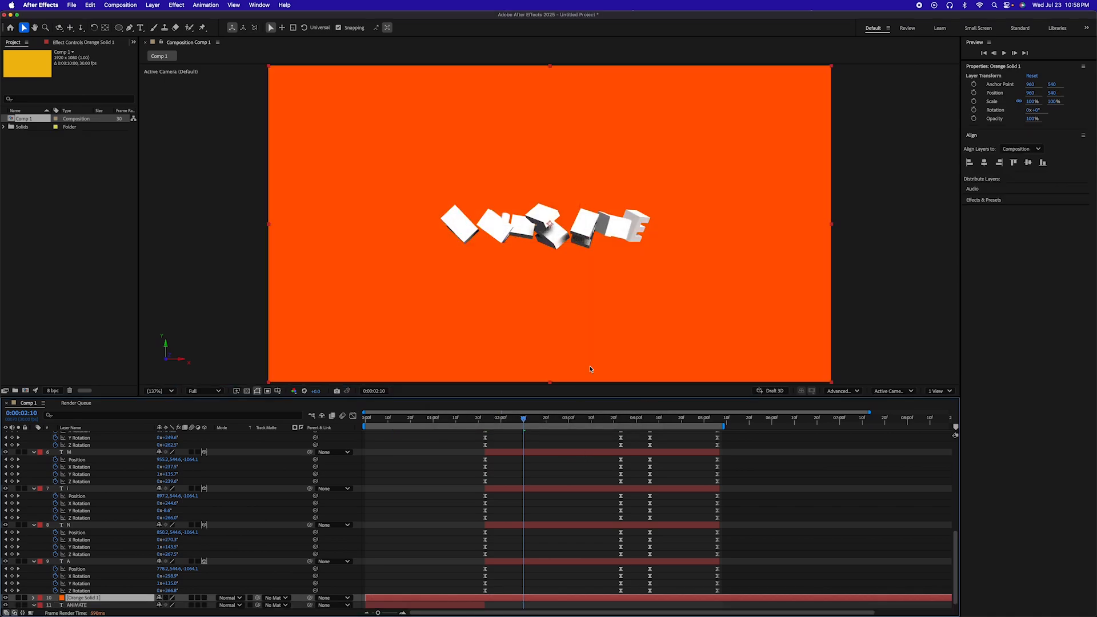
scroll(171, 583, down, 1)
click(204, 591)
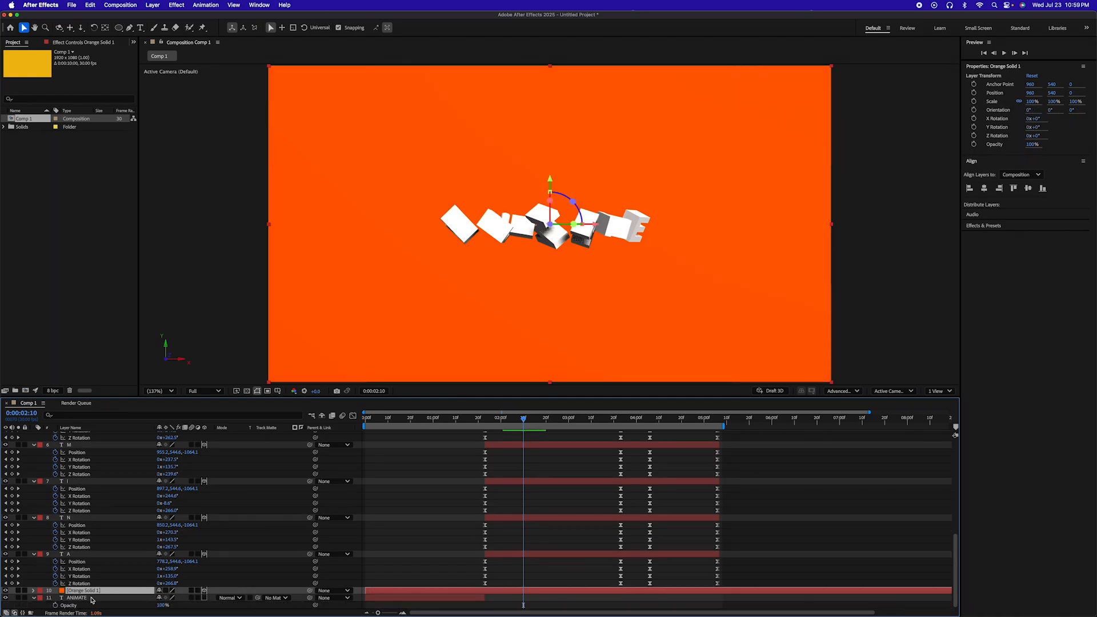
Set the orange solid's X Rotation to 89° so it lies almost flat like a floor.
key(r)
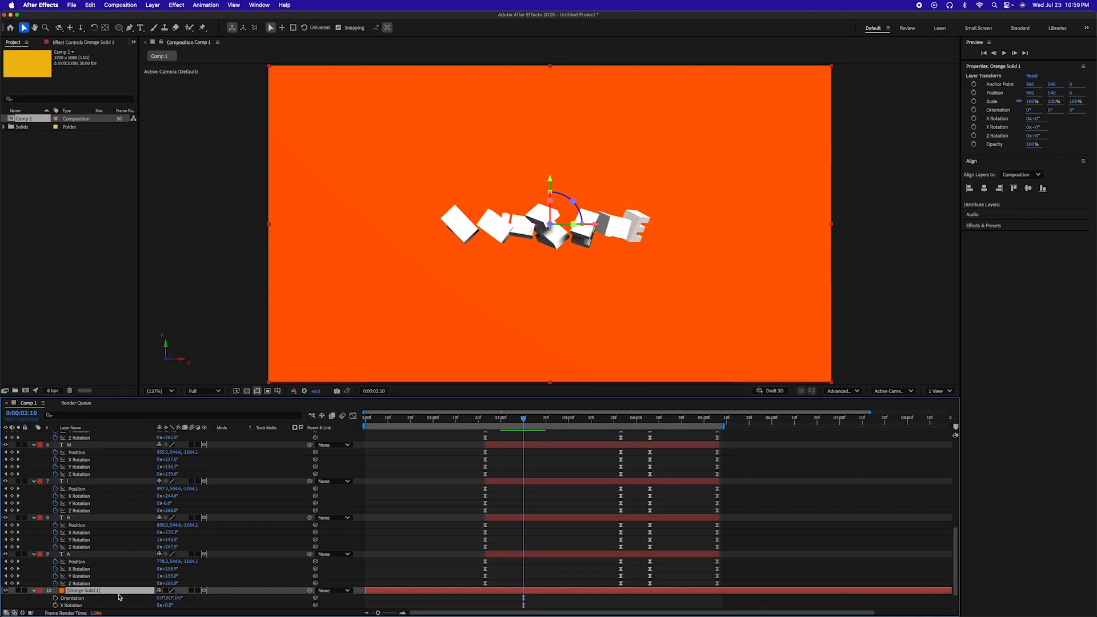
click(182, 598)
click(199, 605)
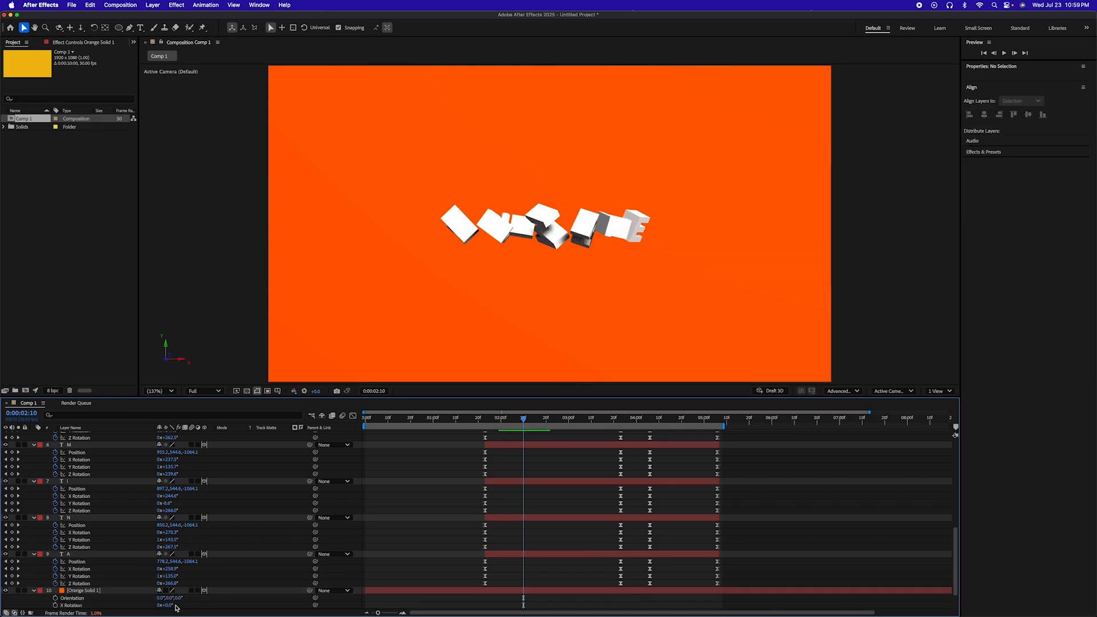
drag(170, 606, 207, 604)
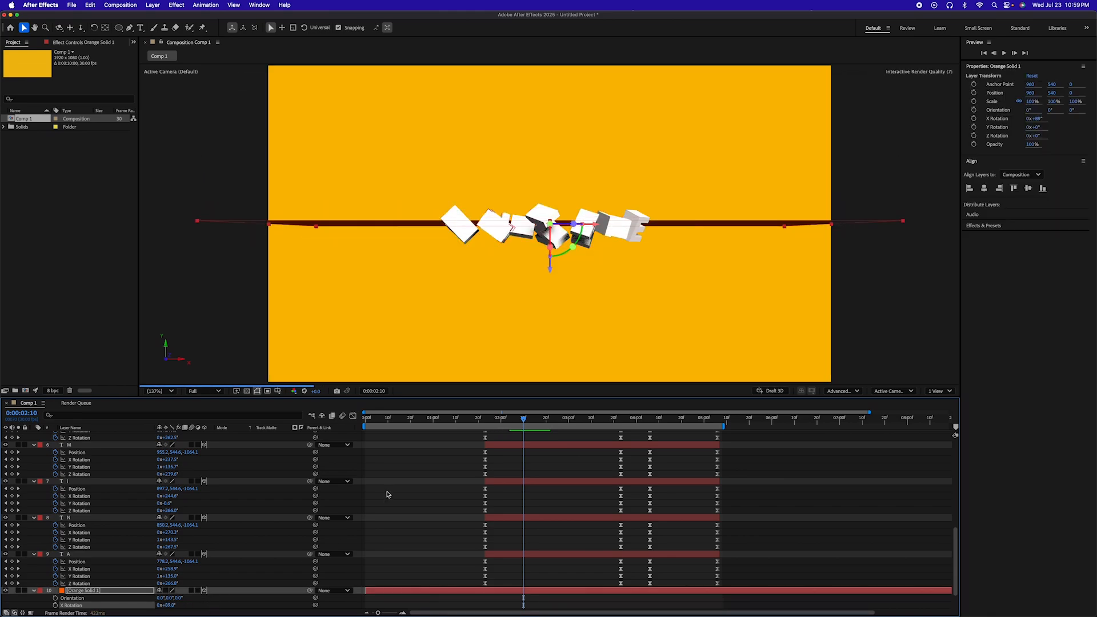
Lower the orange floor solid to a Y position of about 764, scale it to about 716%, and move the time to 3:23.
drag(551, 272, 552, 339)
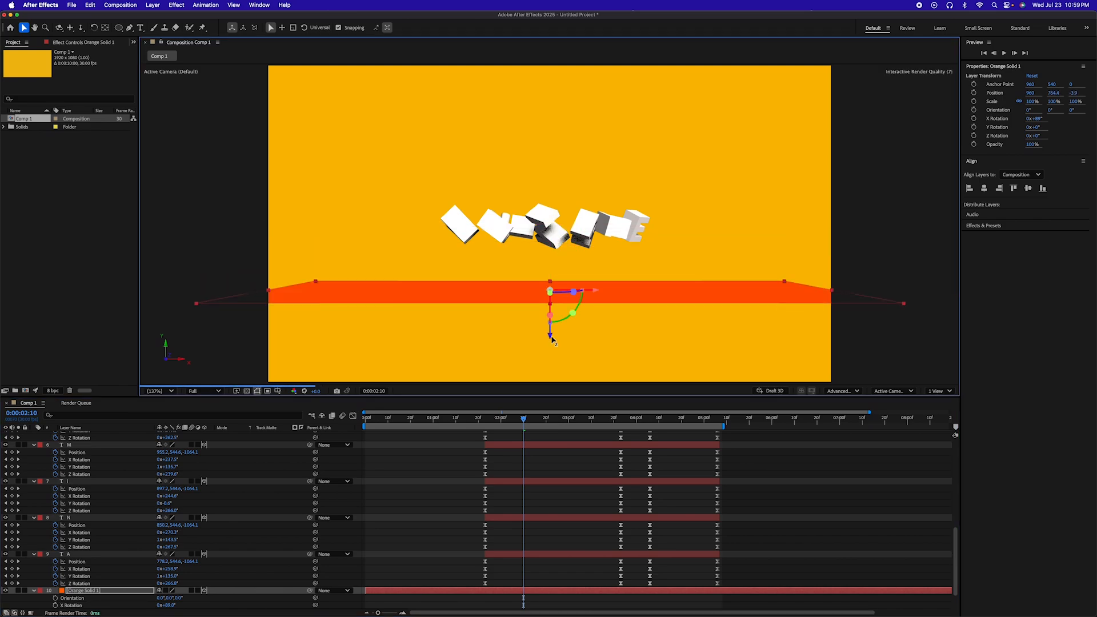
key(s)
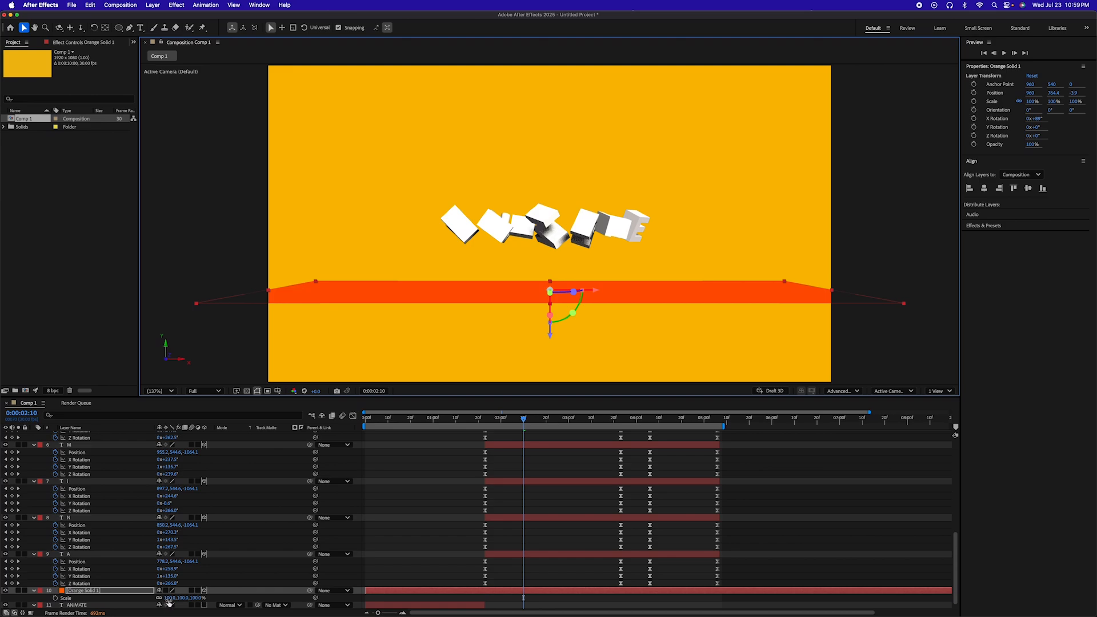
drag(169, 597, 430, 597)
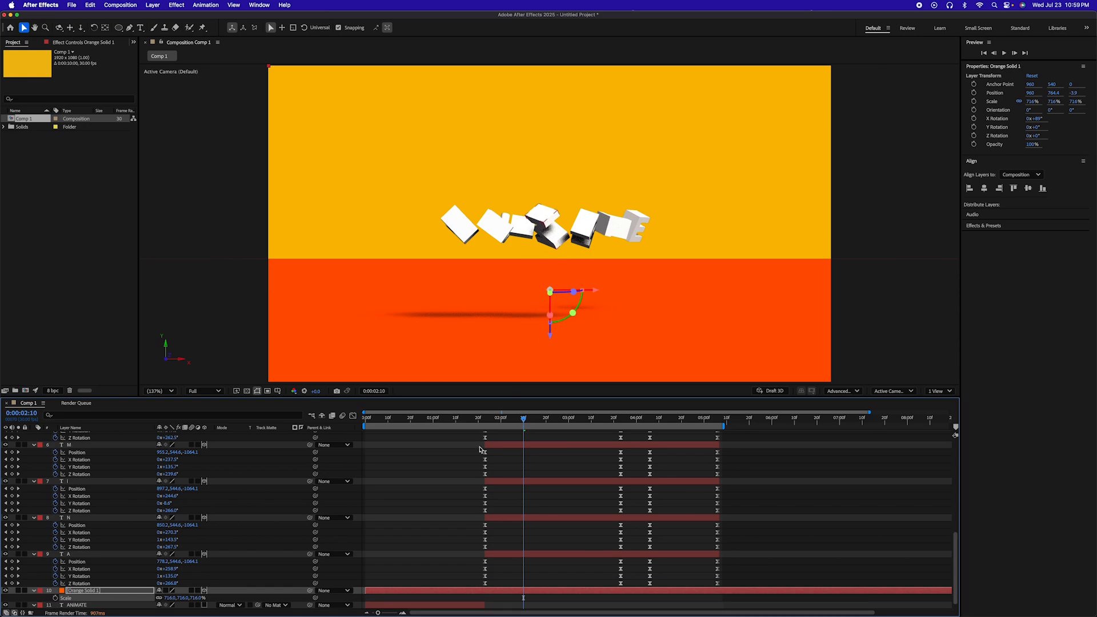
key(k)
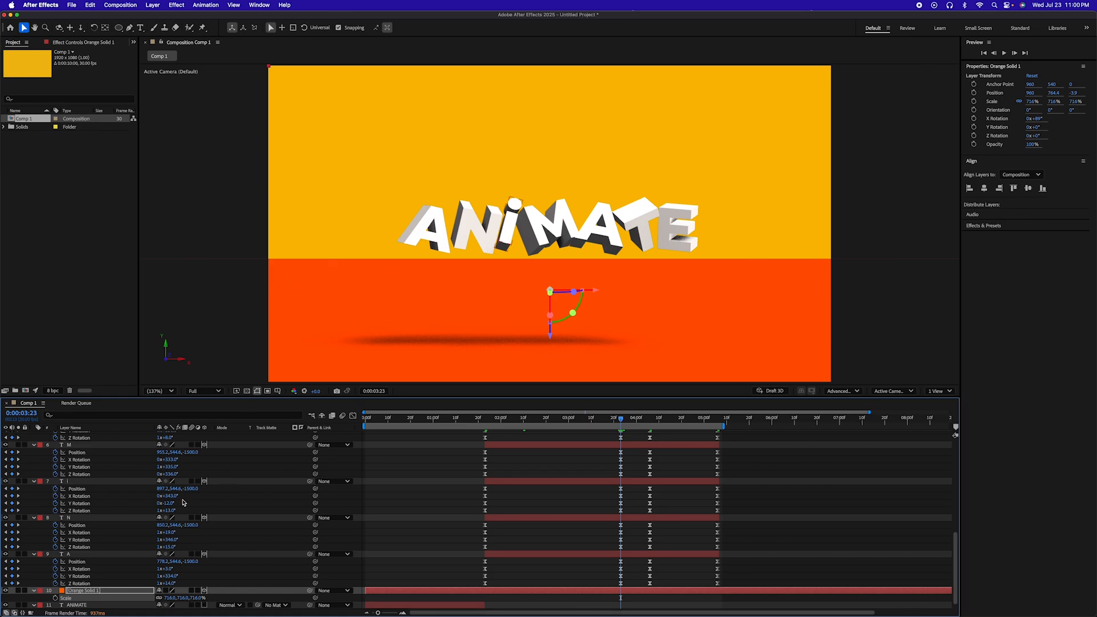
Add a second 1920 × 1080 px orange solid and place it beneath the flat ANIMATE text layer as the background.
scroll(130, 554, down, 1)
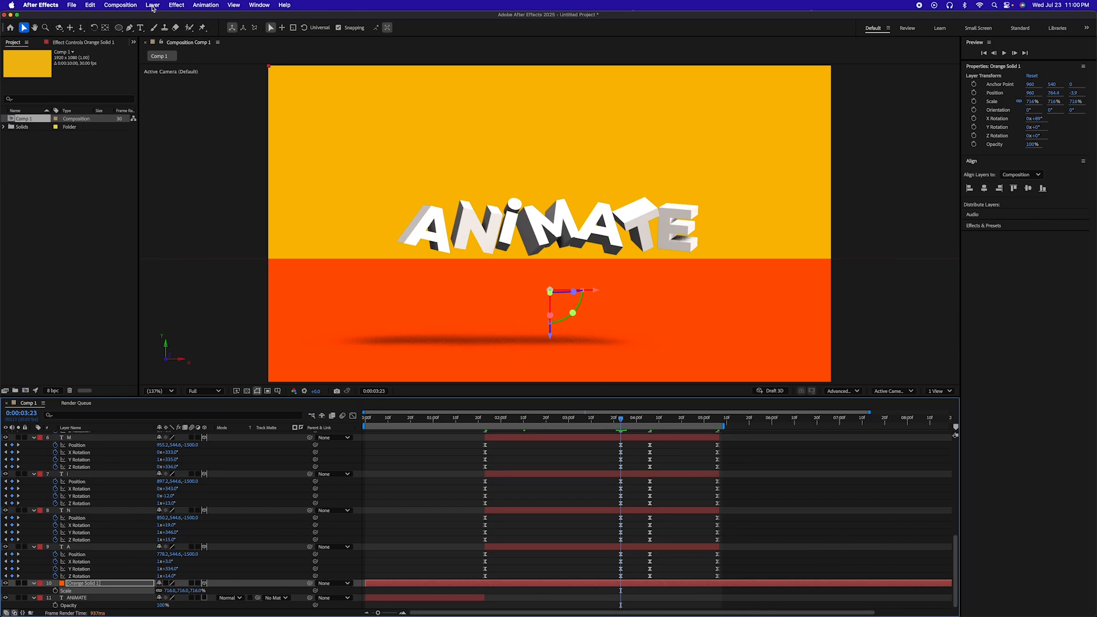
click(153, 6)
mouse_move(188, 18)
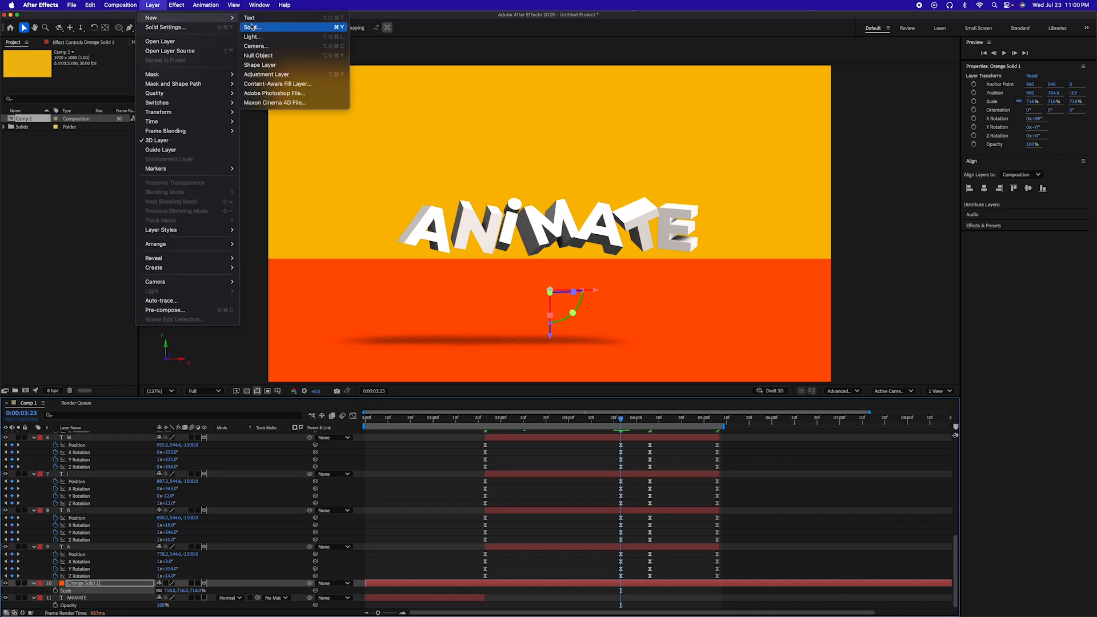
click(252, 27)
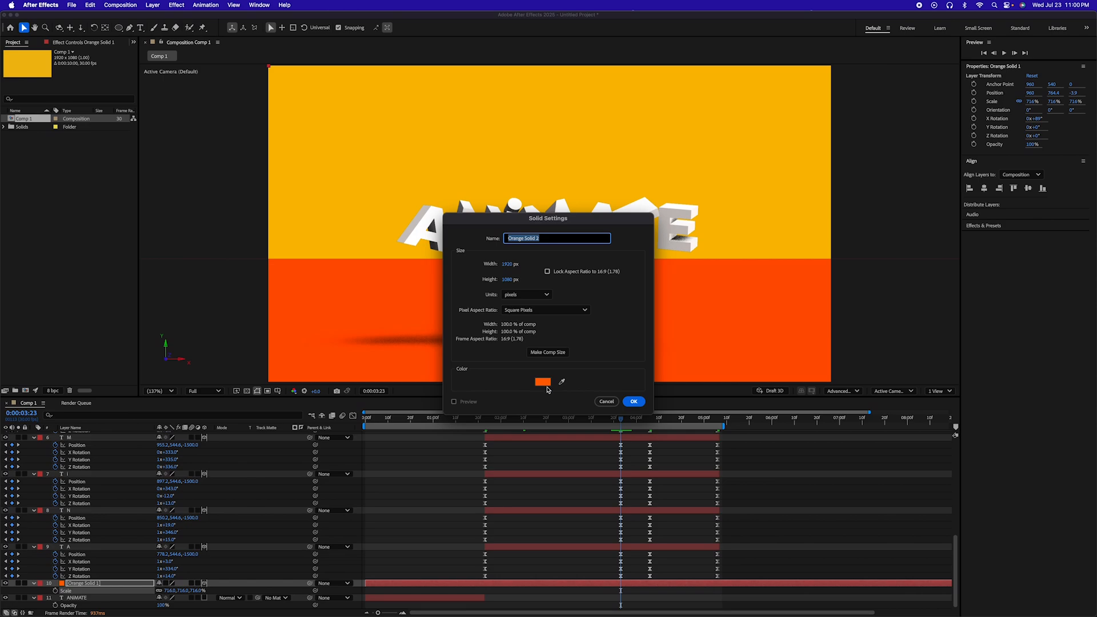
click(633, 402)
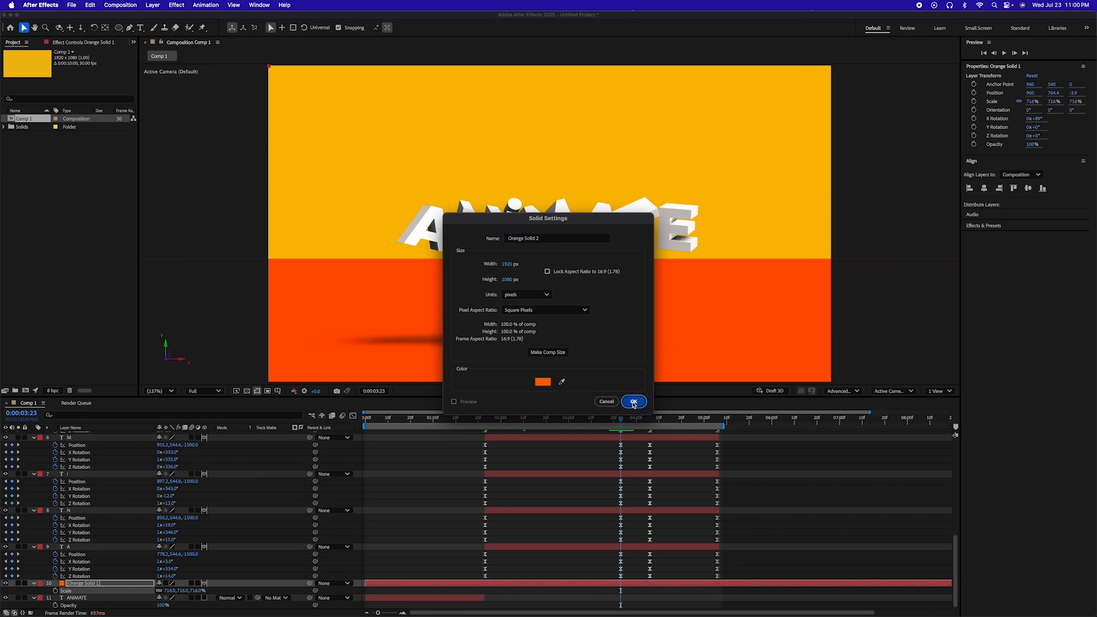
click(633, 402)
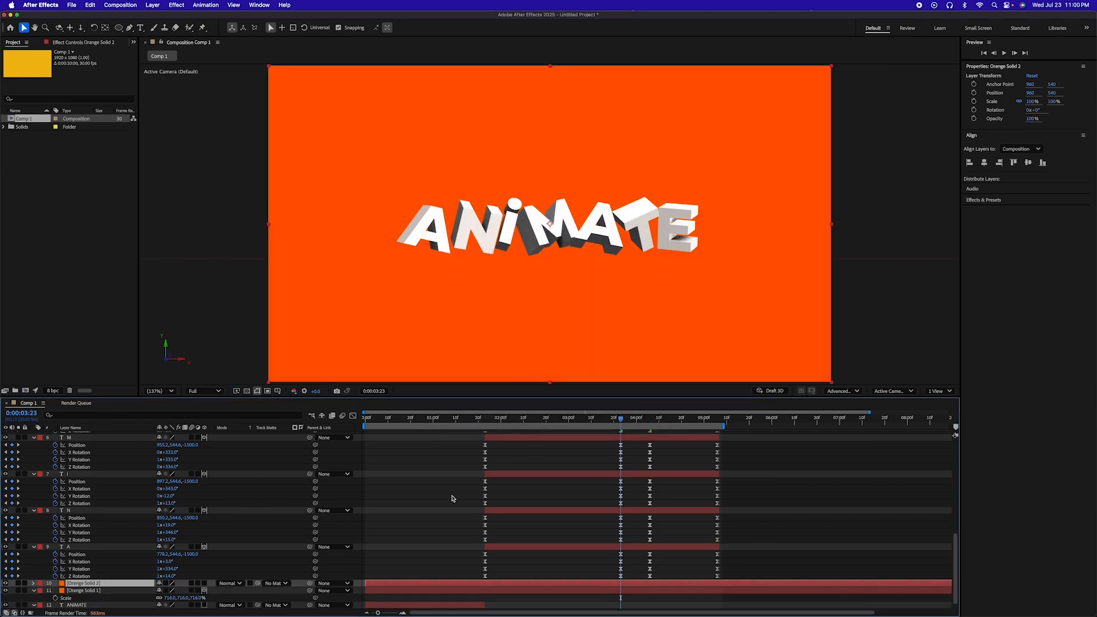
drag(86, 584, 84, 610)
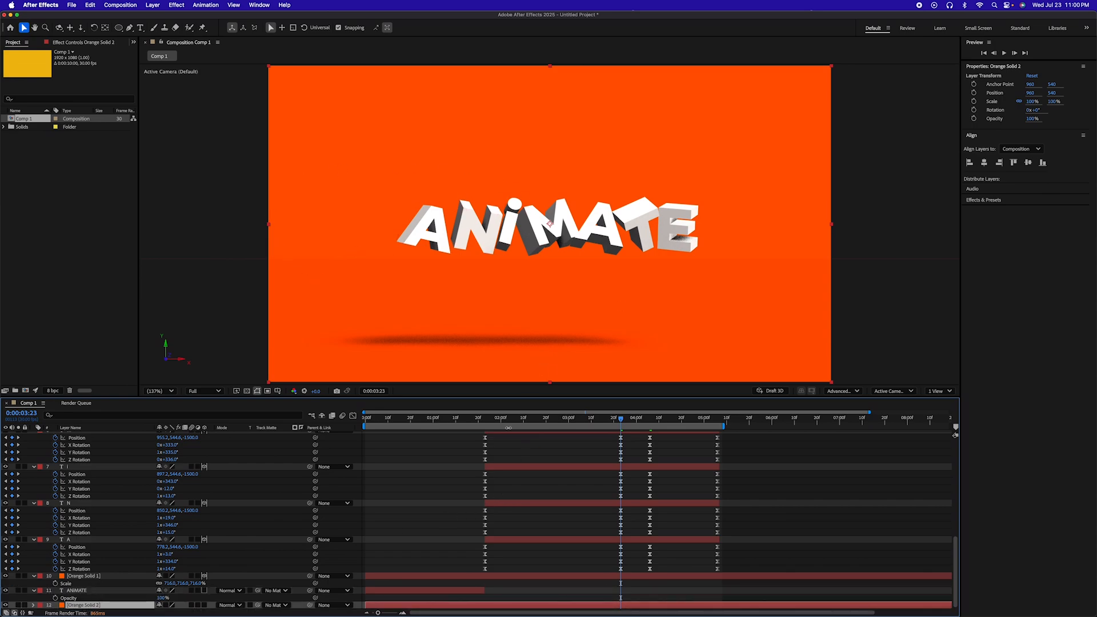
Preview the animation from the start with the orange background and stop playback.
drag(423, 418, 313, 422)
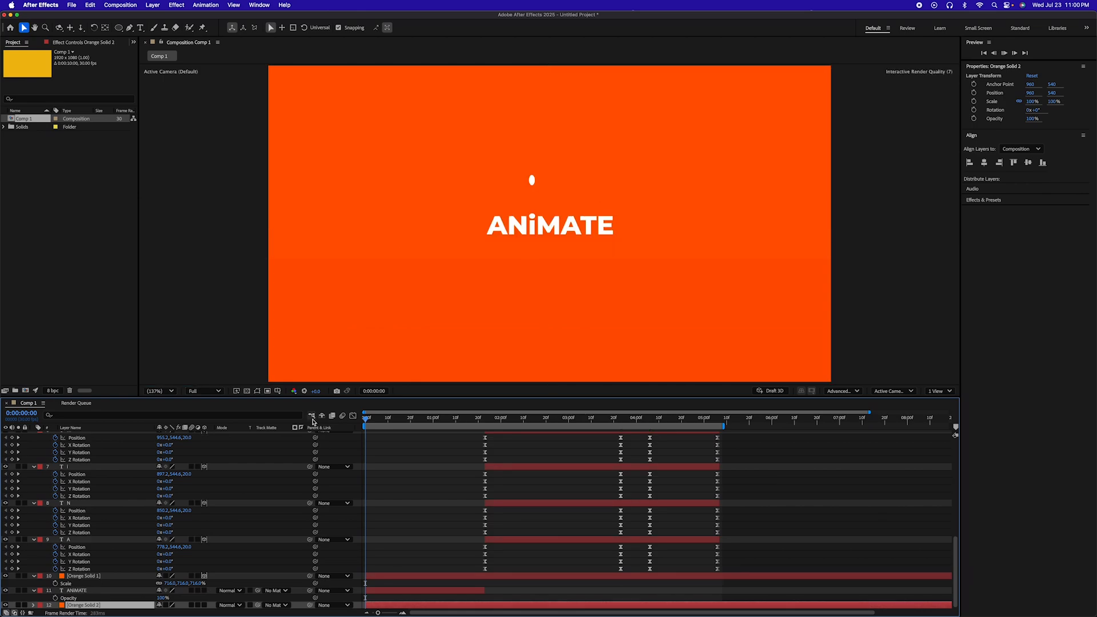
key(space)
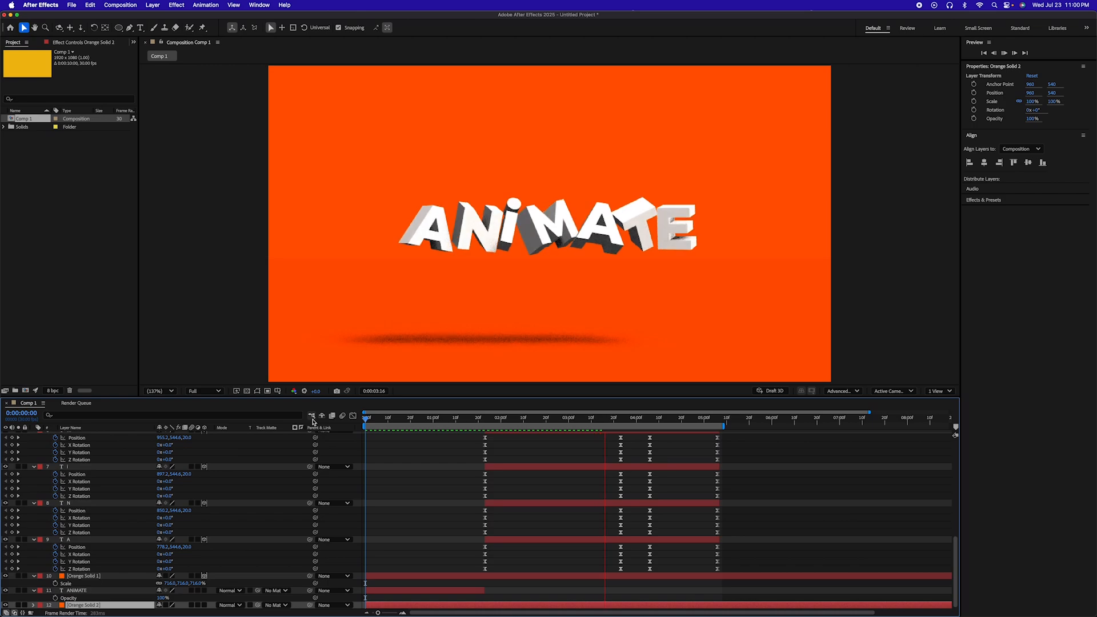
key(space)
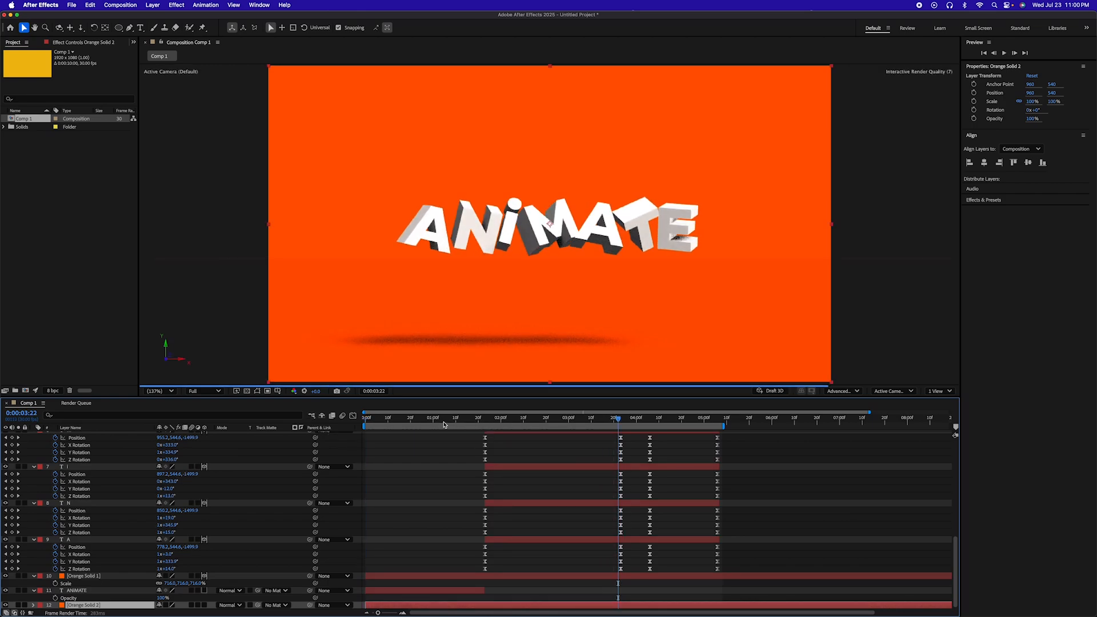
Return the current time to 0:00 and add a two-node camera with the 35mm preset.
drag(433, 423, 361, 424)
scroll(407, 458, up, 2)
scroll(407, 459, up, 5)
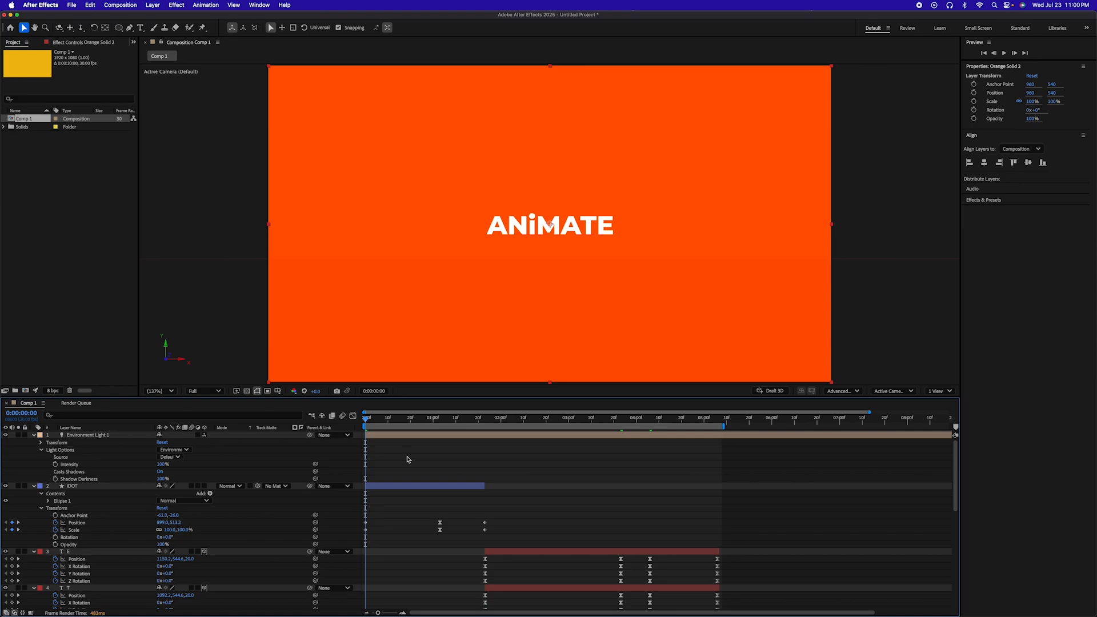
click(153, 5)
mouse_move(153, 17)
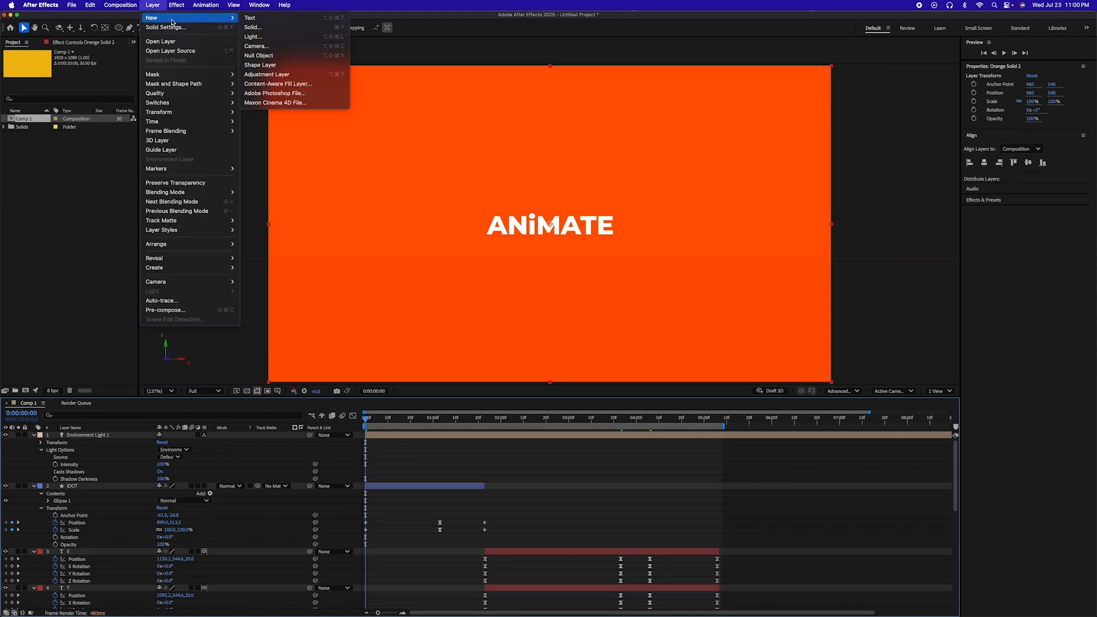
click(254, 46)
click(600, 253)
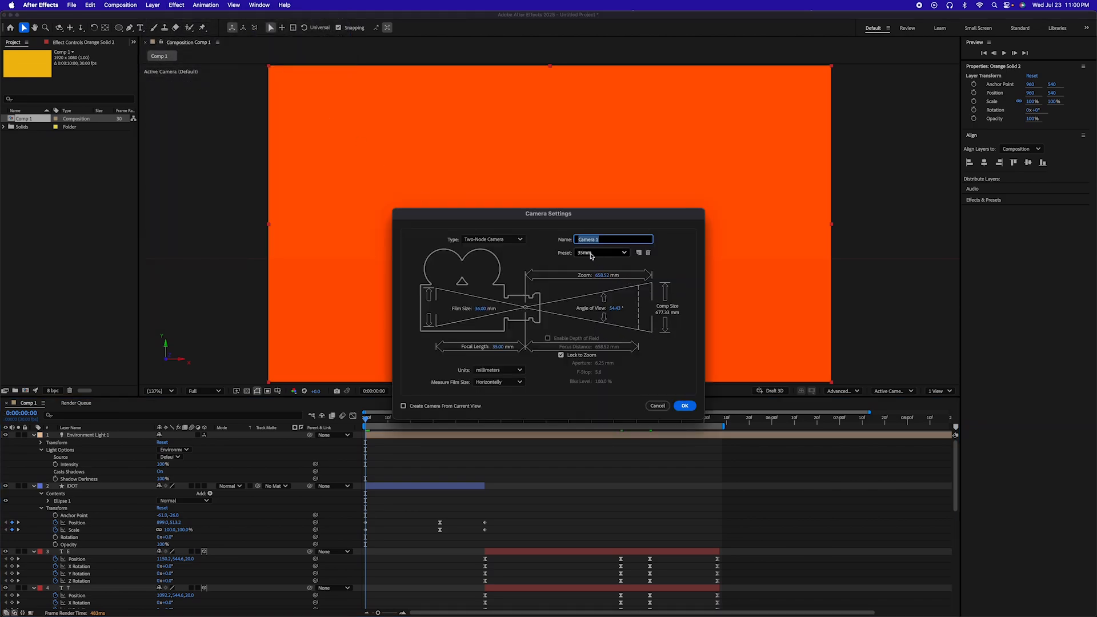
click(618, 350)
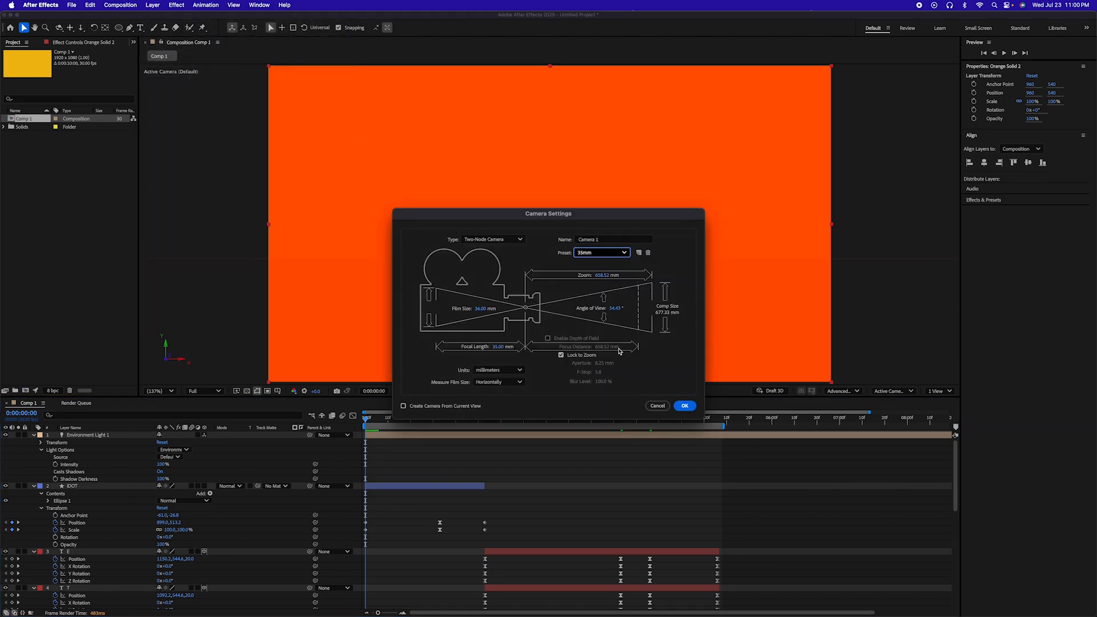
click(684, 406)
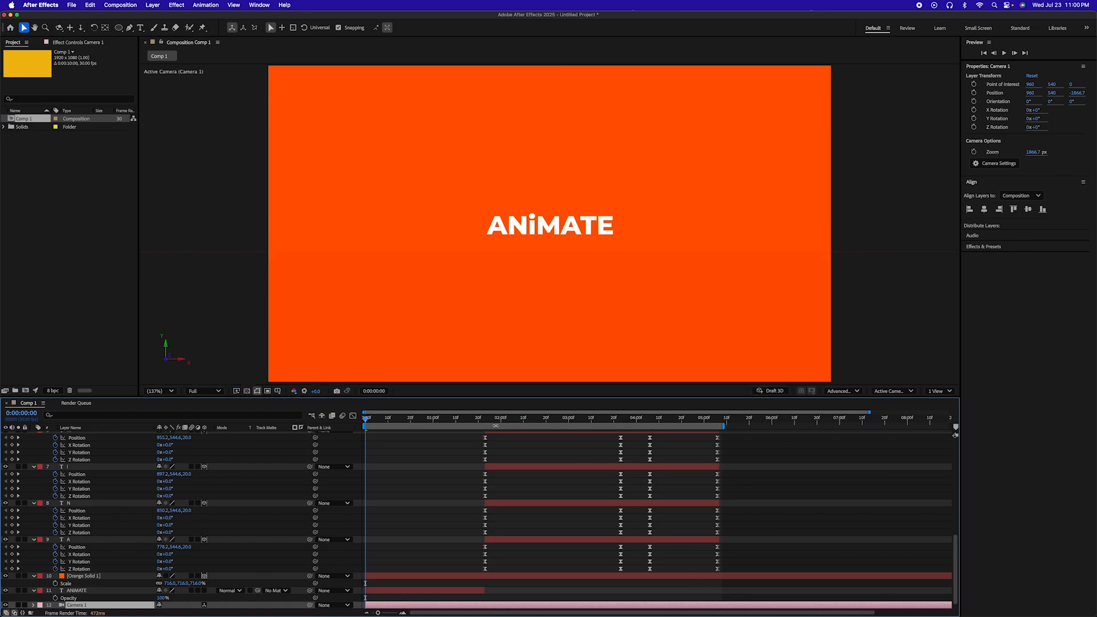
Set the current time to 1:23 and move the camera layer to the top of the layer stack, above the environment light.
mouse_move(483, 421)
mouse_down()
mouse_move(427, 421)
mouse_move(485, 421)
mouse_up()
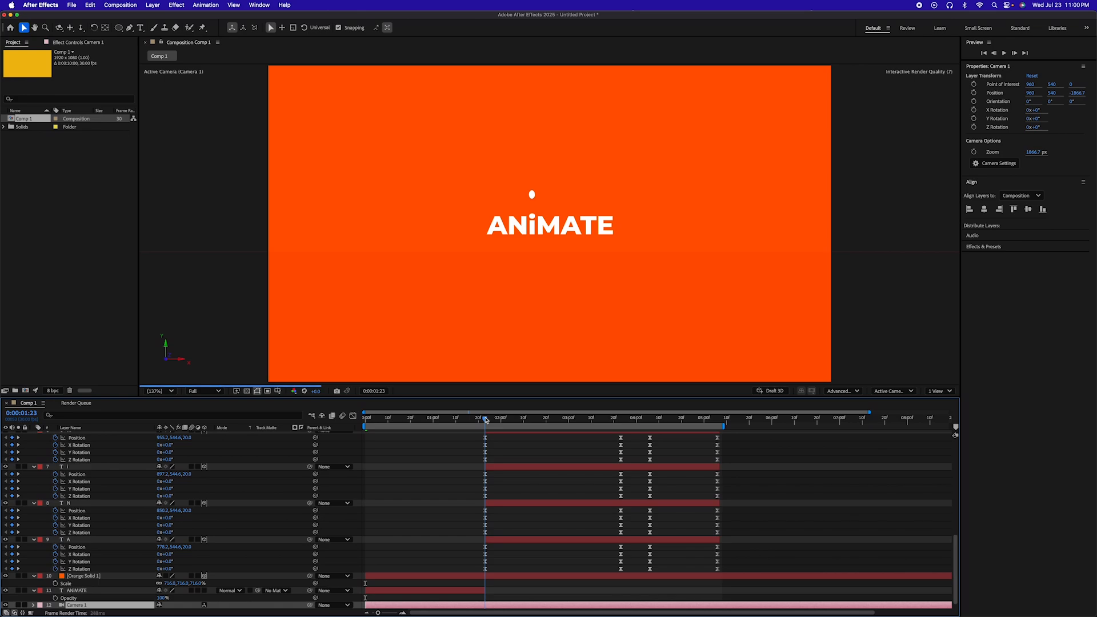
scroll(493, 478, up, 10)
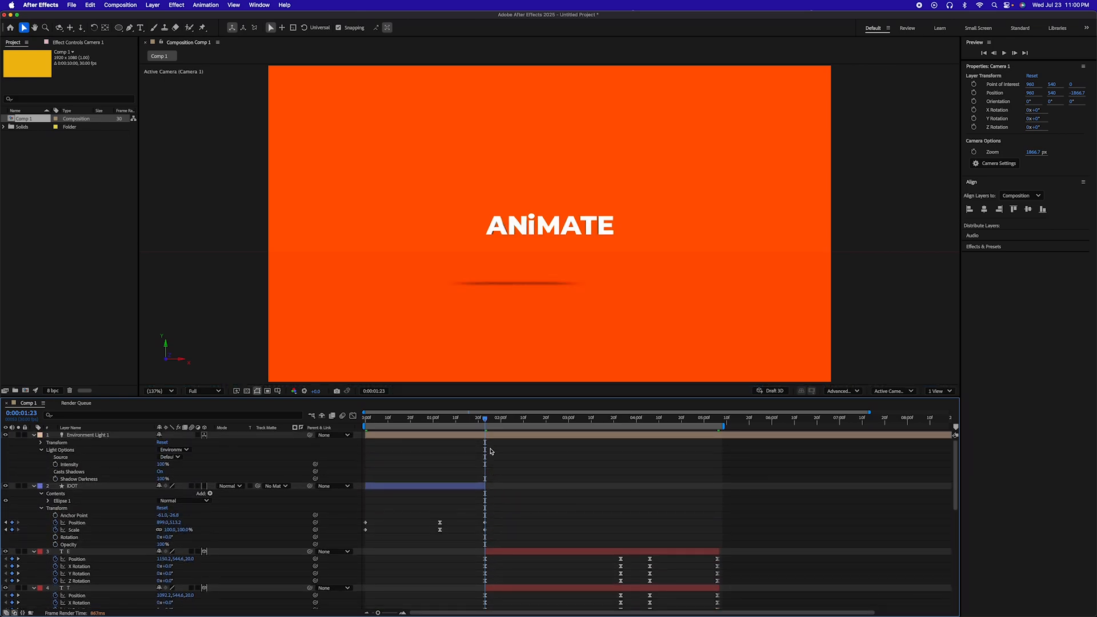
click(42, 444)
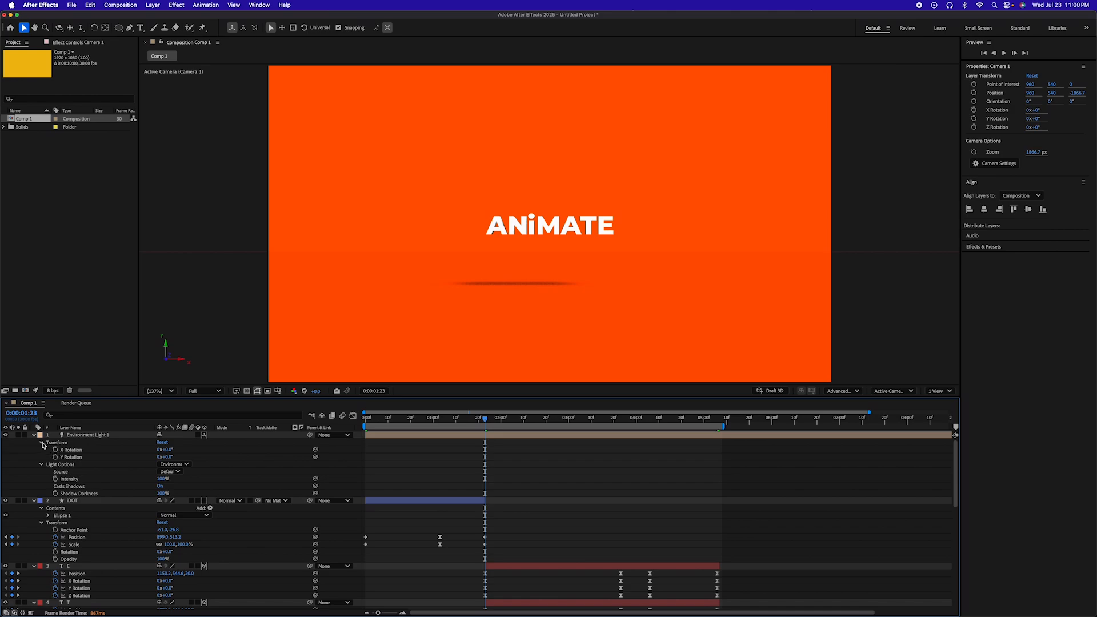
click(41, 443)
scroll(113, 500, down, 10)
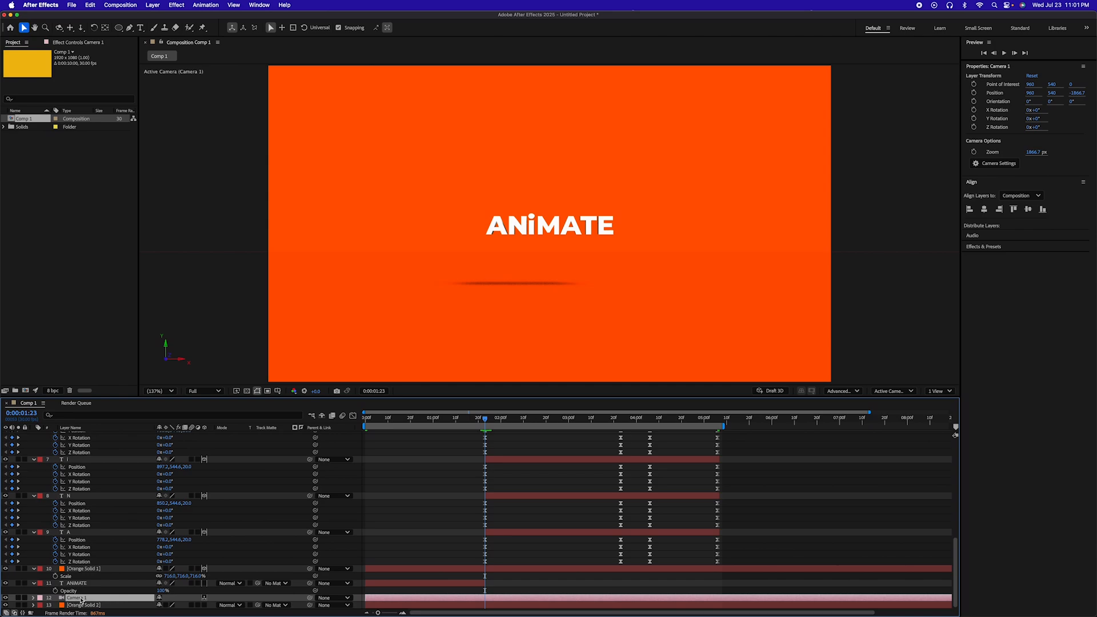
drag(81, 599, 90, 437)
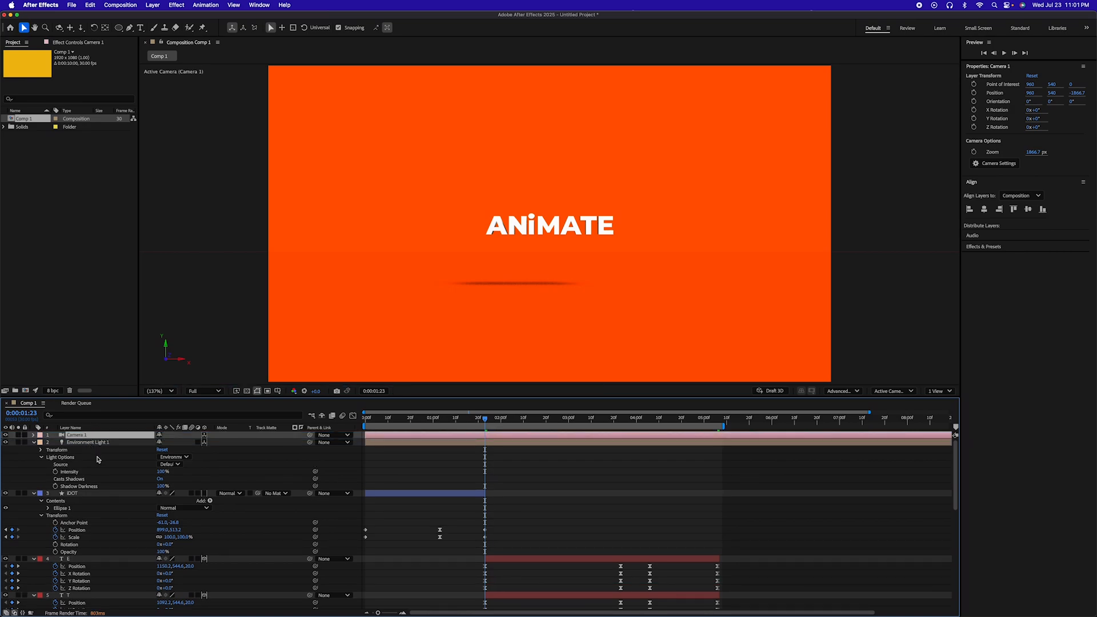
Collapse the properties of all layers in the timeline and clear the selection.
key(super+a)
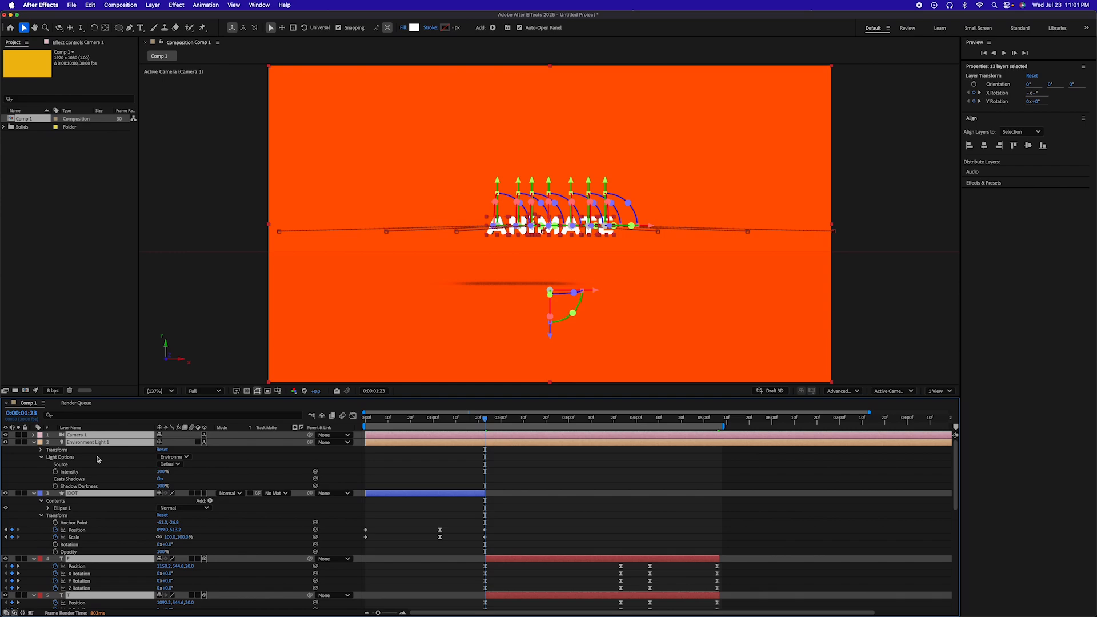
key(u)
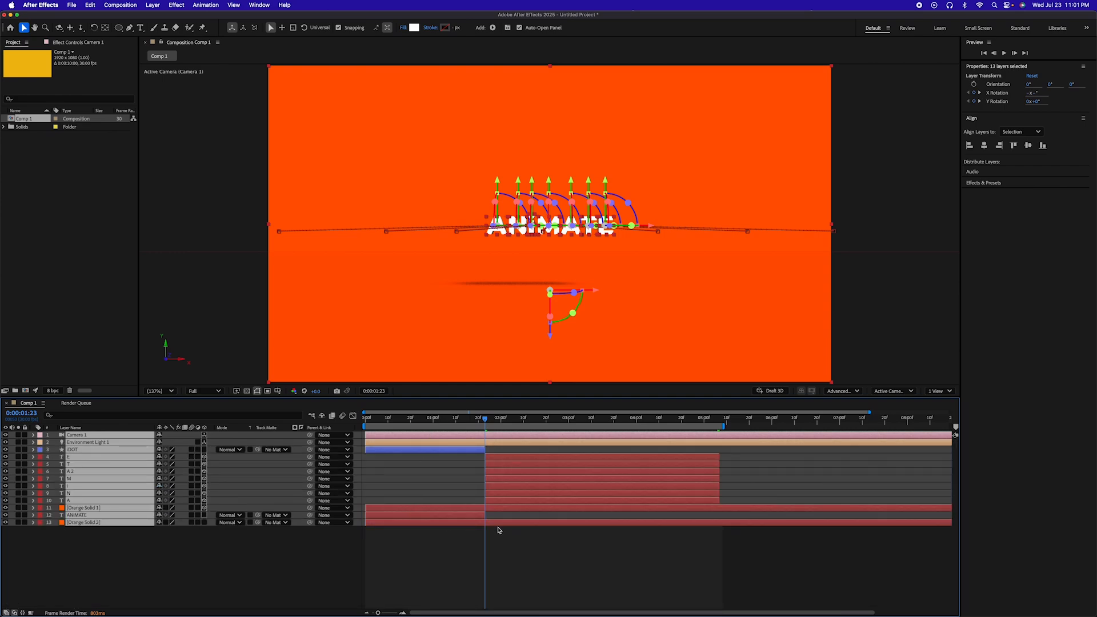
click(247, 571)
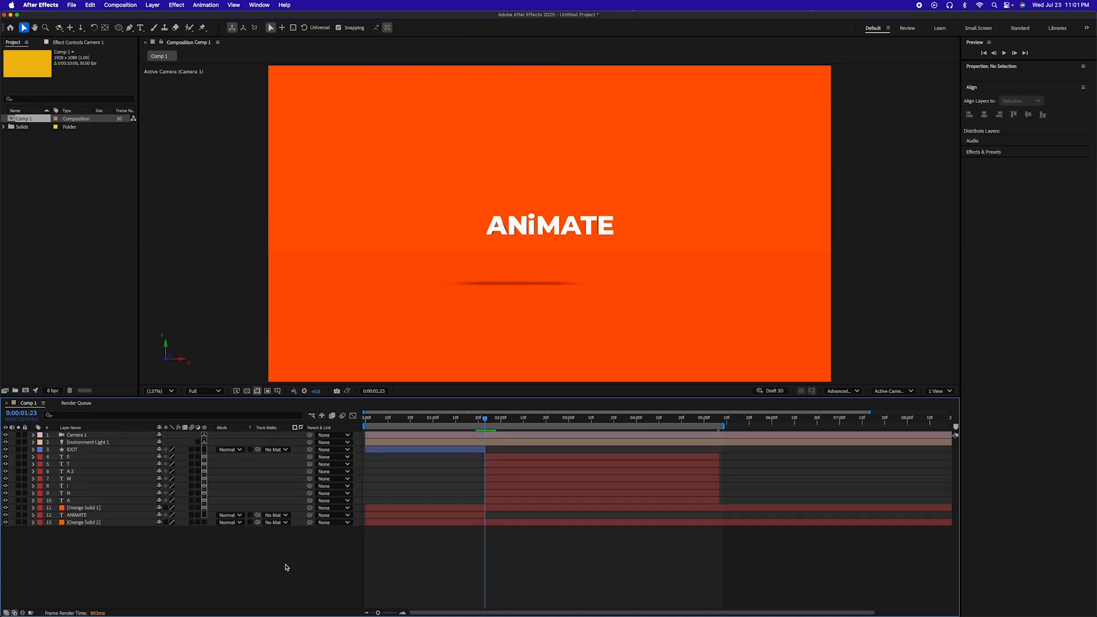
Expand the camera's transform properties and start keyframing its Point of Interest and Position at 1:23.
click(76, 435)
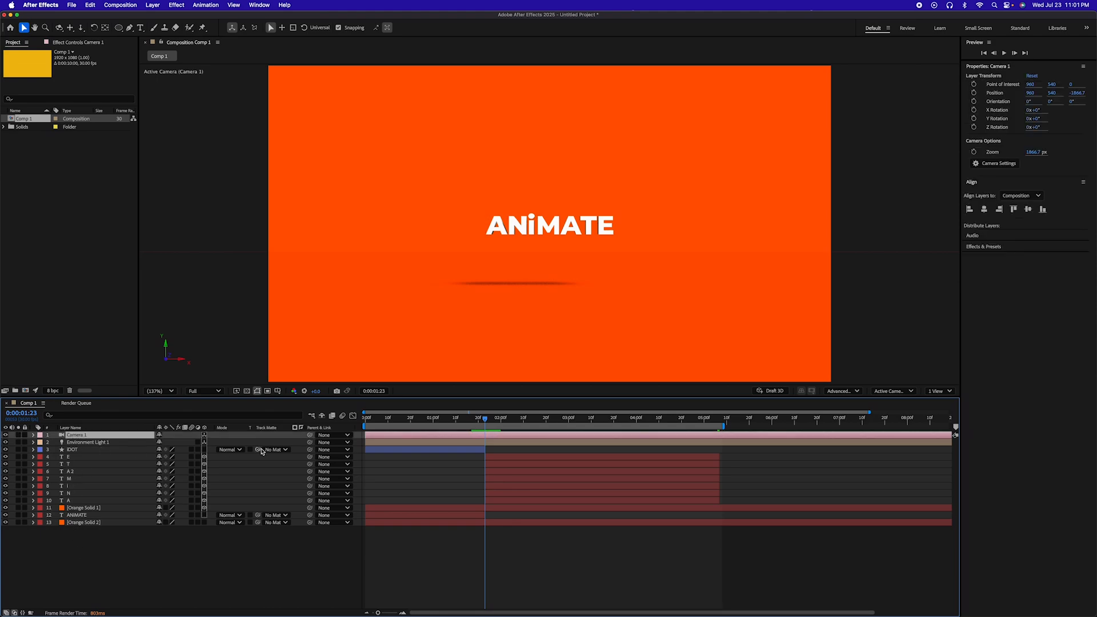
click(34, 436)
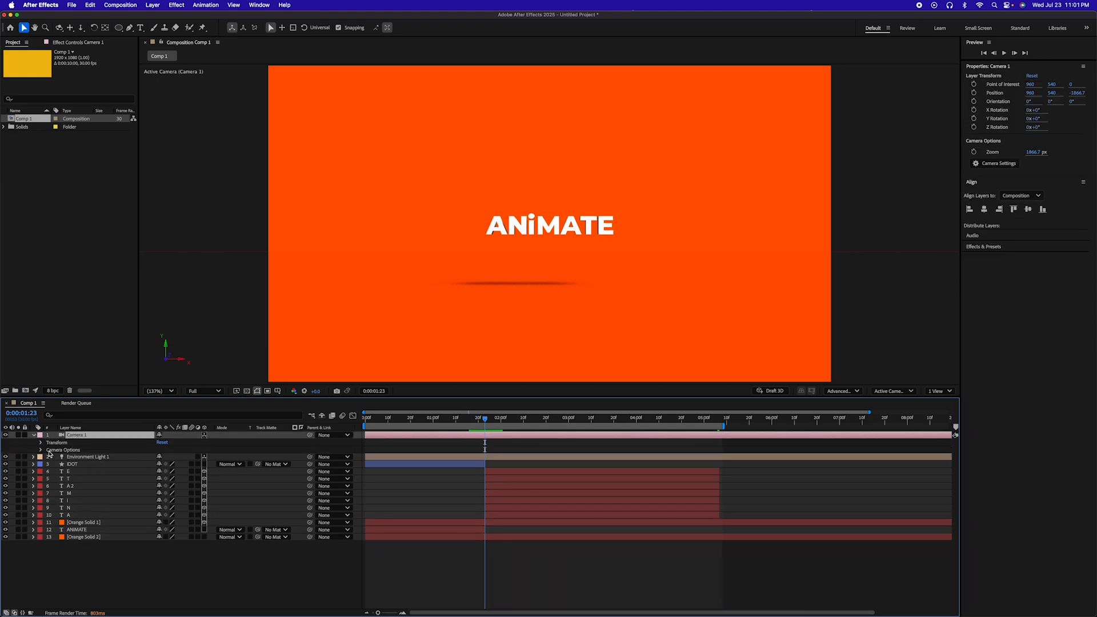
click(42, 442)
click(55, 449)
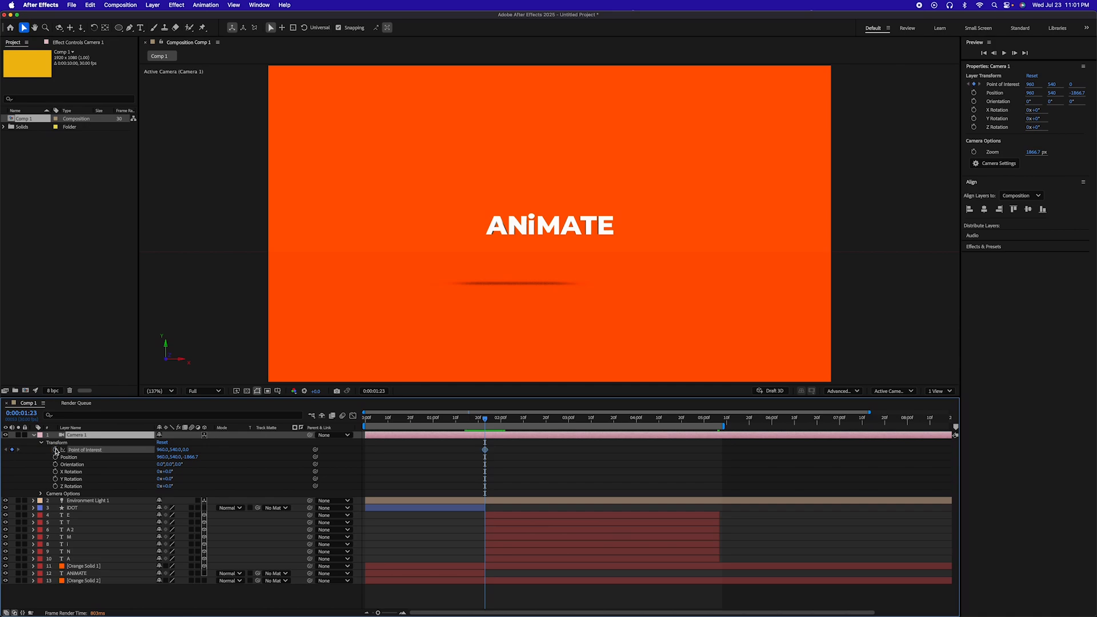
click(55, 457)
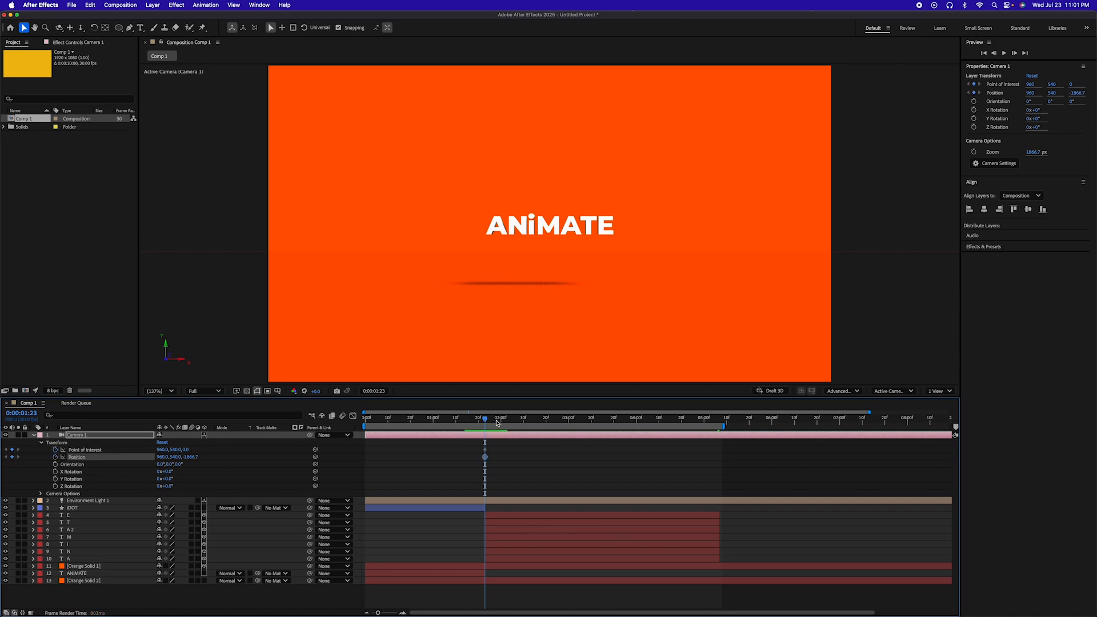
Add keyframes for the camera's Point of Interest and Position at 5:06, keeping their current values.
drag(487, 422, 722, 424)
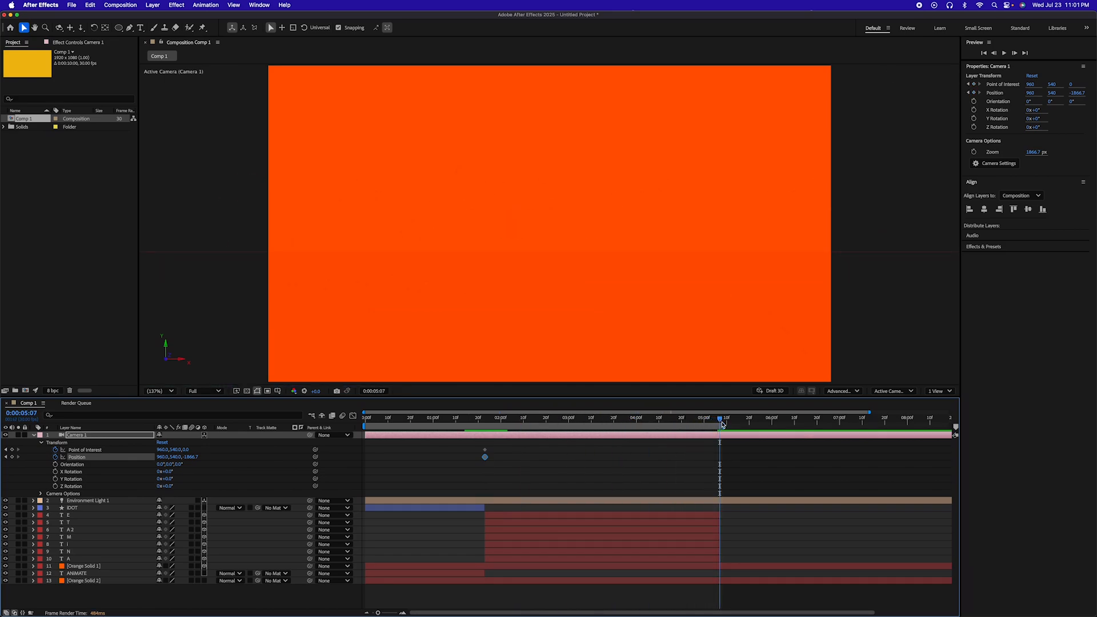
key(Page_Up)
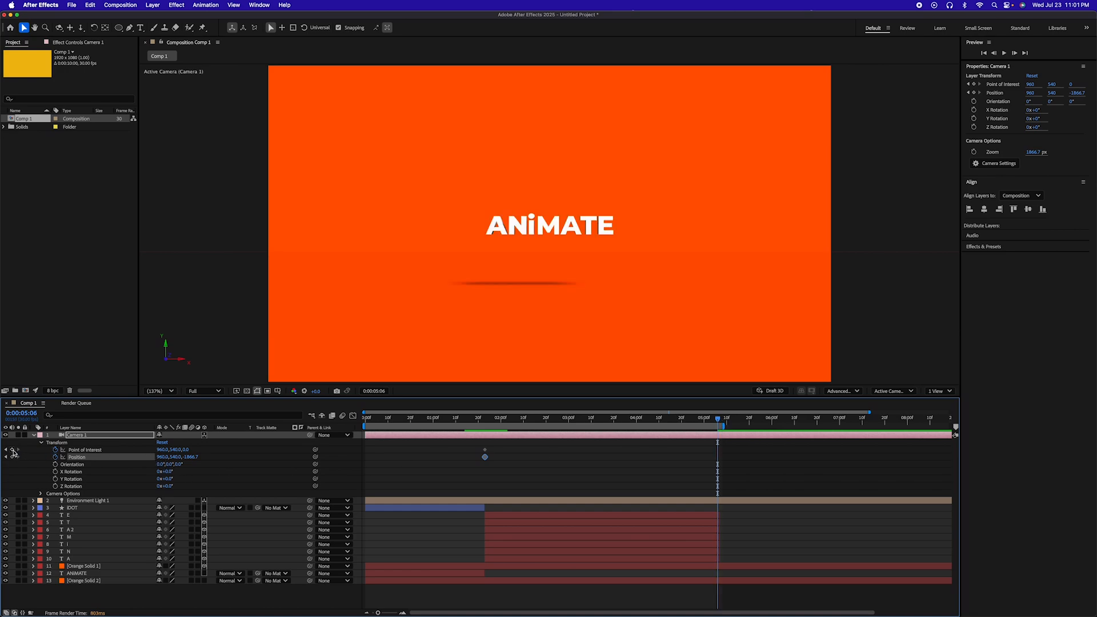
click(12, 450)
click(12, 457)
Reveal the E layer's keyframes and set the current time to 3:29, between its two middle keyframes.
click(591, 421)
click(592, 517)
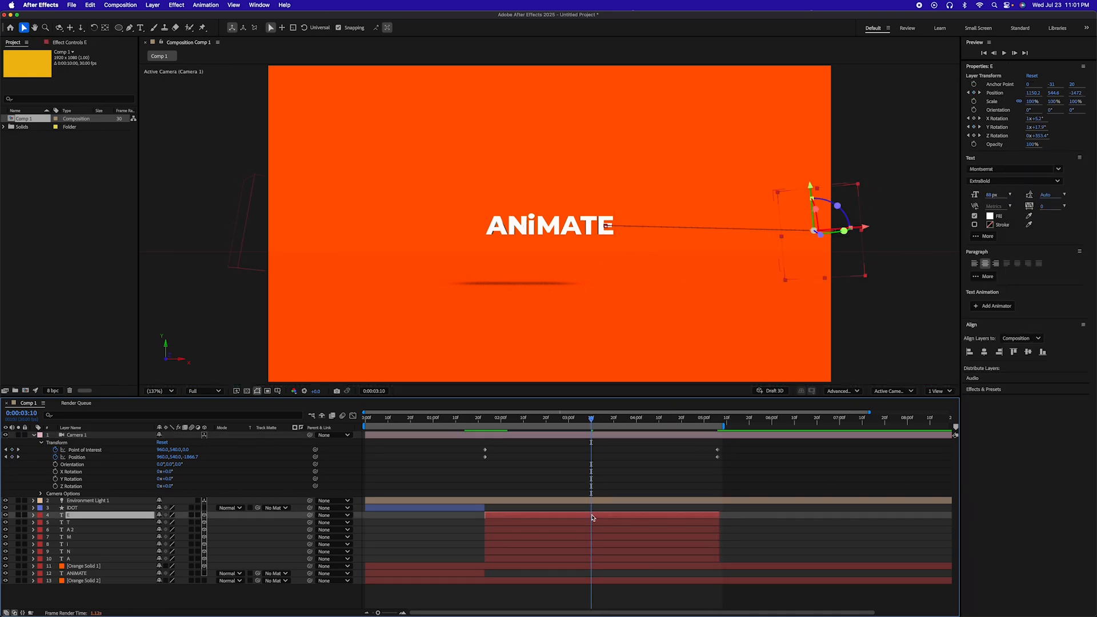
key(u)
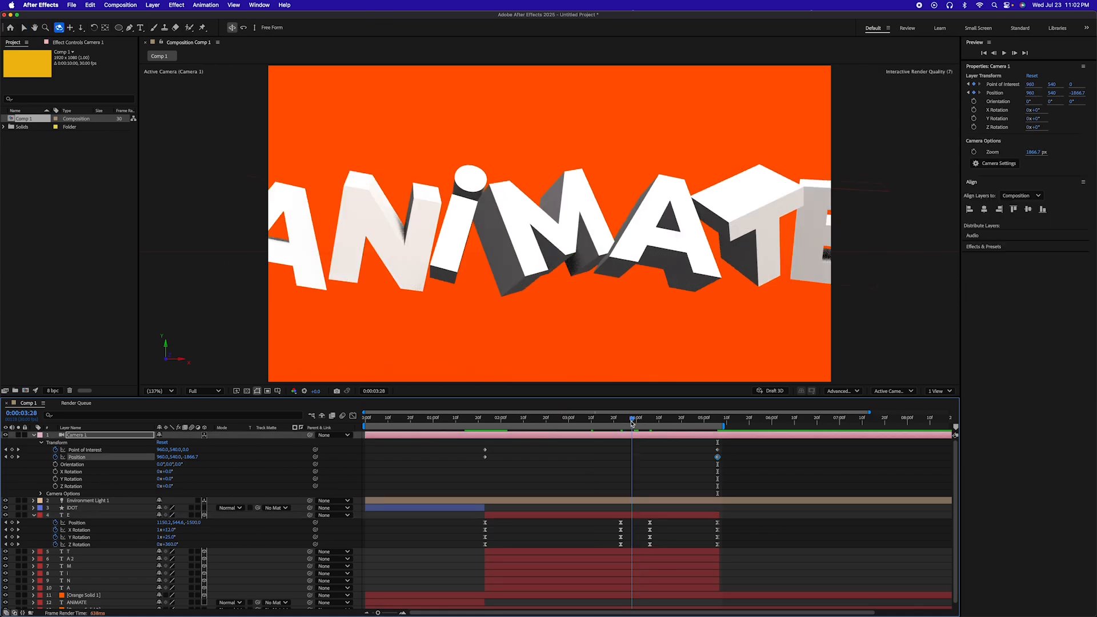
mouse_move(634, 424)
mouse_down()
mouse_move(604, 423)
mouse_move(634, 424)
mouse_up()
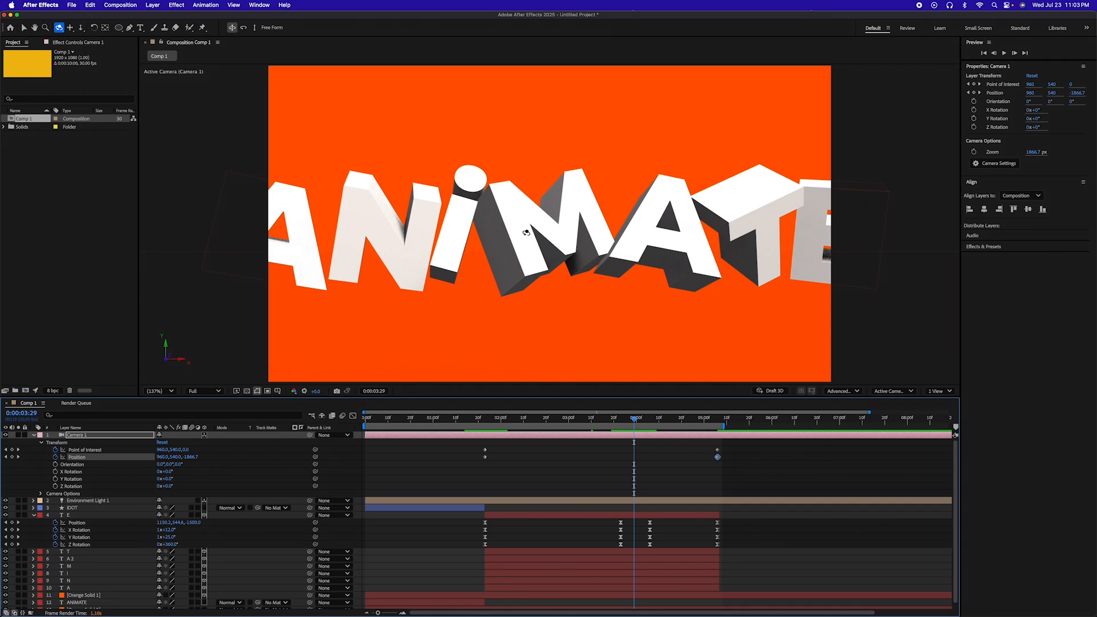
Orbit, dolly and pan the camera at 3:29 to Point of Interest about 644.5, 666.9, -33.9 and Position about 1084.6, 501.6, -1973.
drag(524, 236, 517, 240)
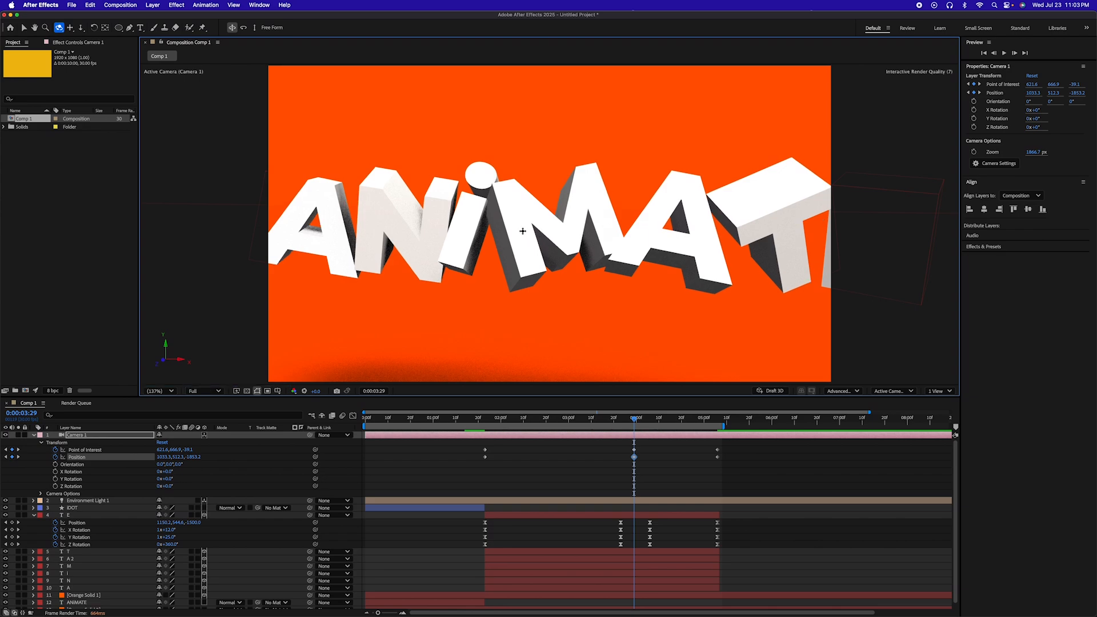
key(c)
key(c)
drag(523, 228, 511, 228)
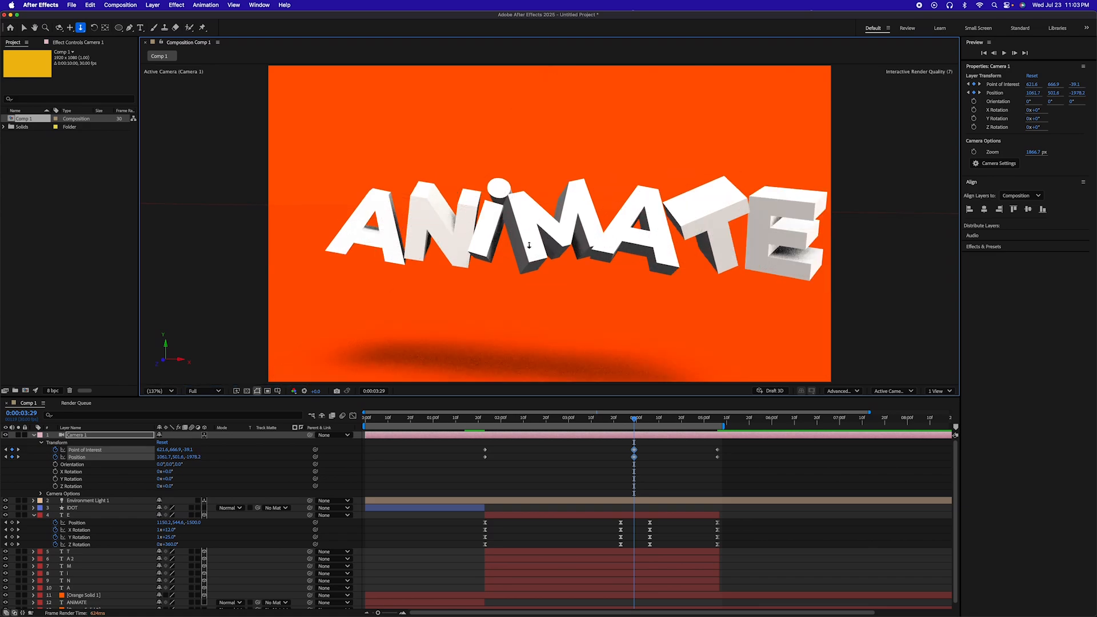
key(c)
key(c)
drag(522, 235, 498, 235)
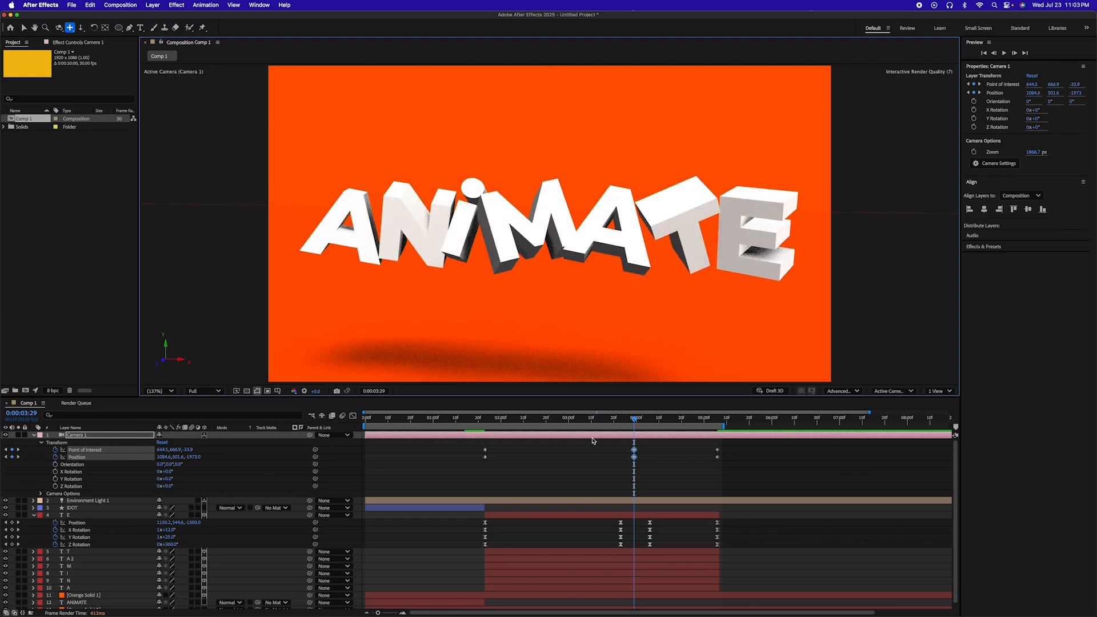
Apply Easy Ease to the camera's Point of Interest and Position keyframes at 3:29 and preview the animation from the start.
drag(651, 446, 622, 464)
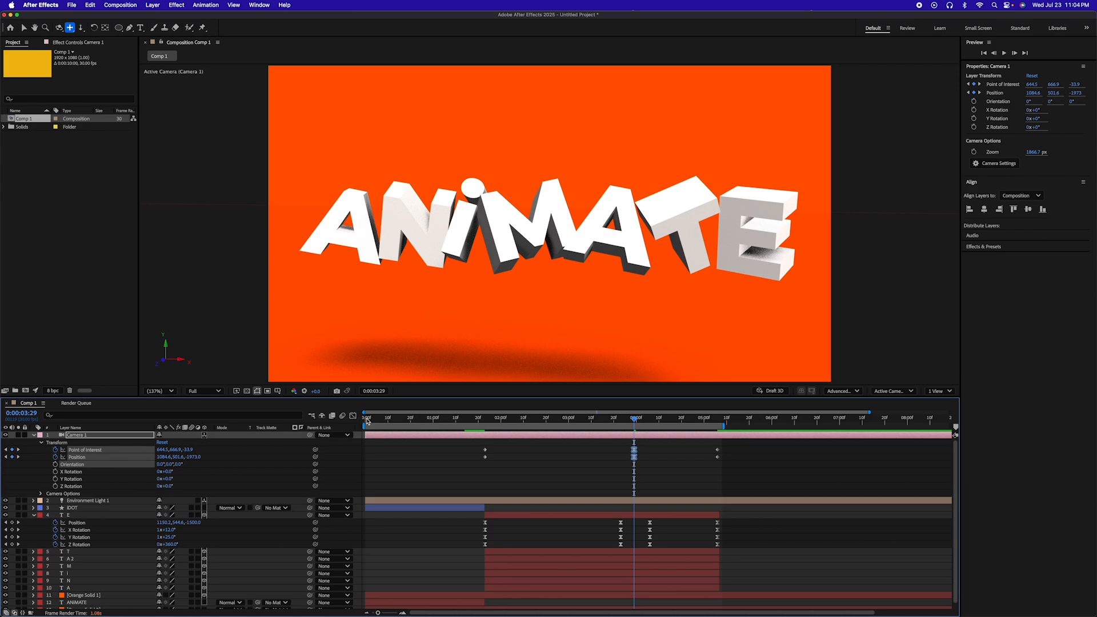
key(Home)
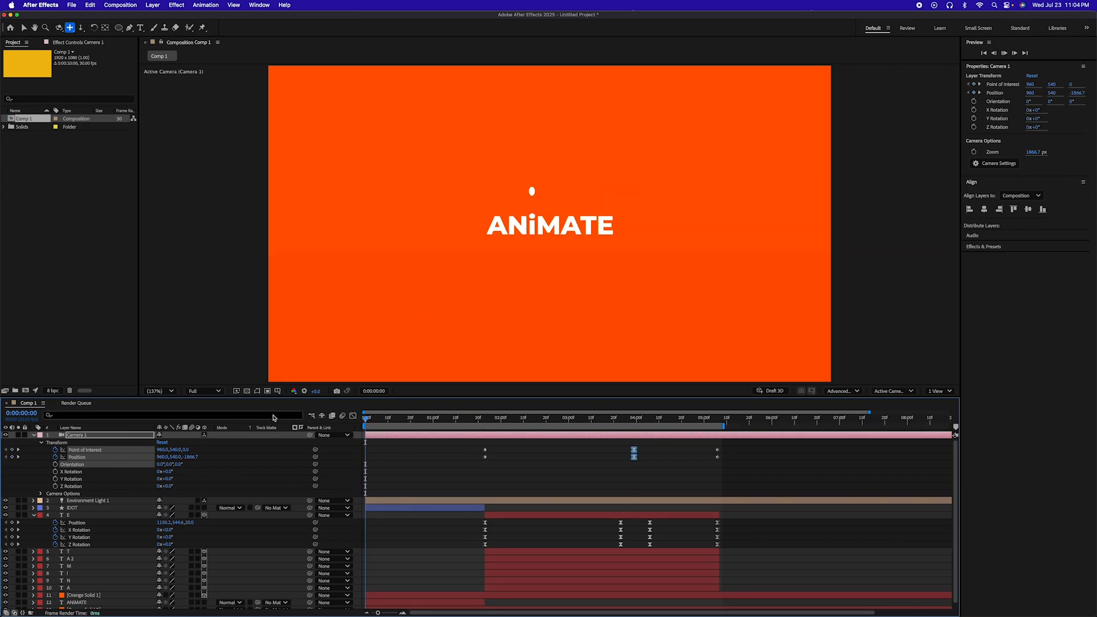
key(space)
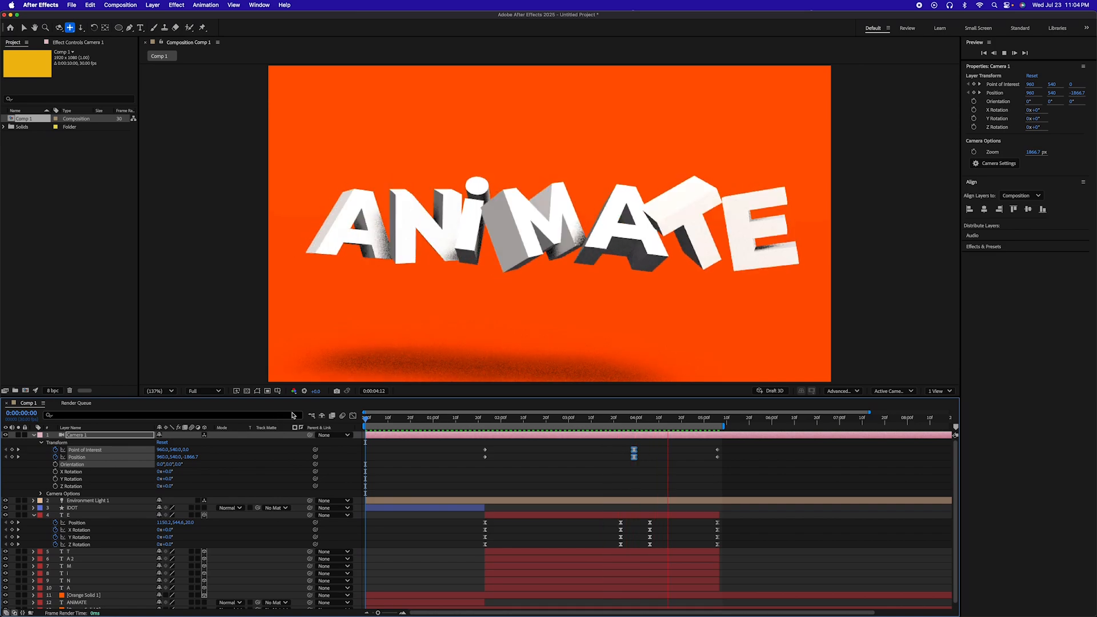
key(space)
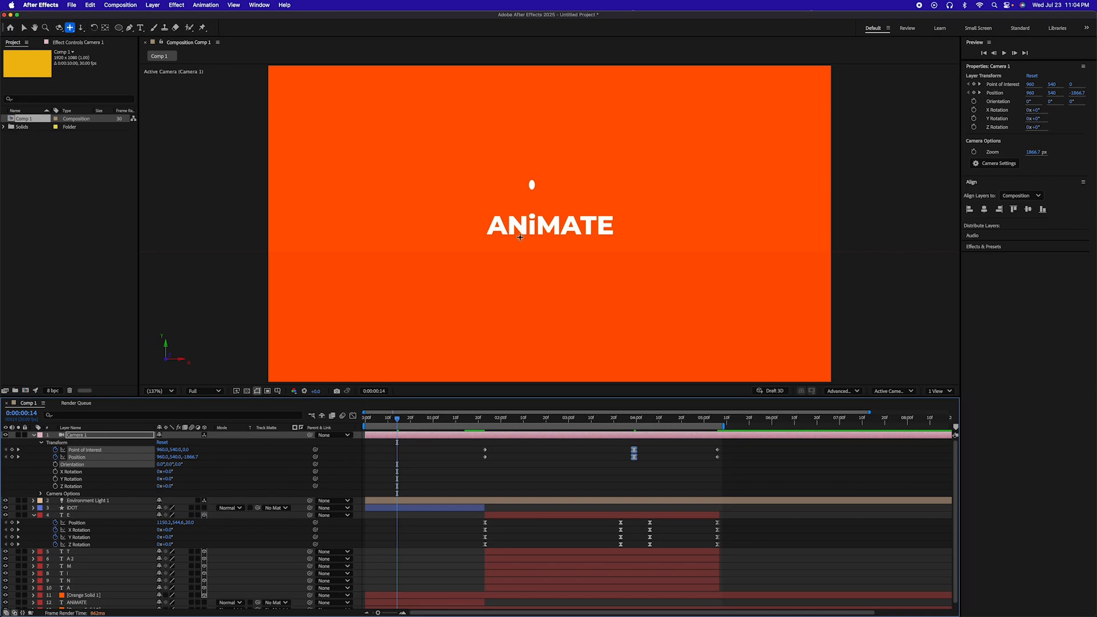
Draw a small circular mask on the ANIMATE text layer around the i's dot and centre it on the dot.
scroll(423, 570, down, 1)
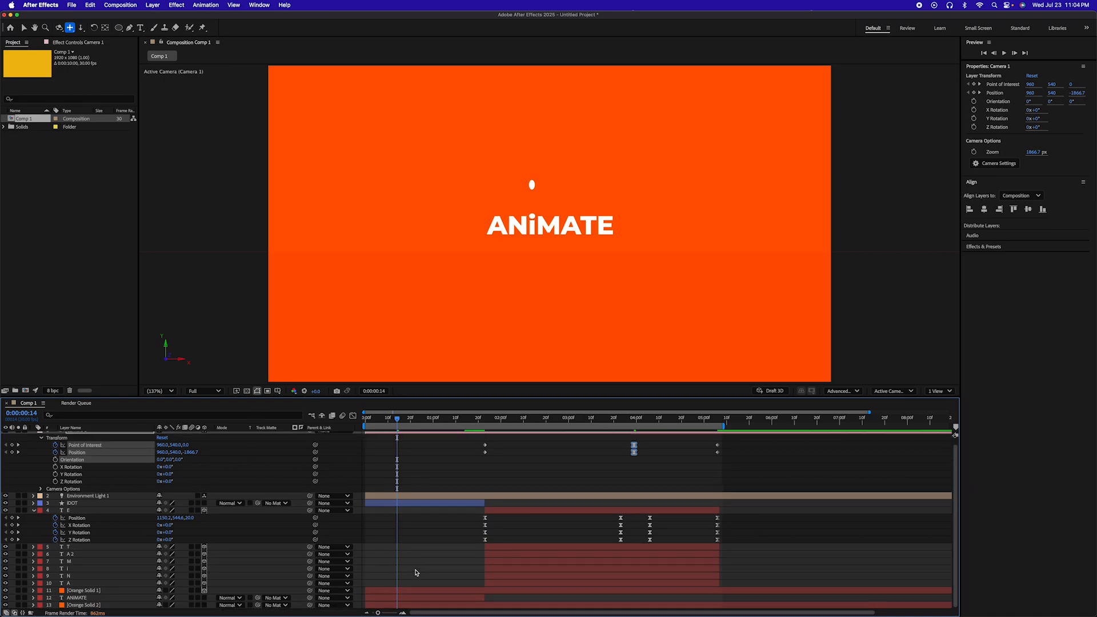
click(402, 599)
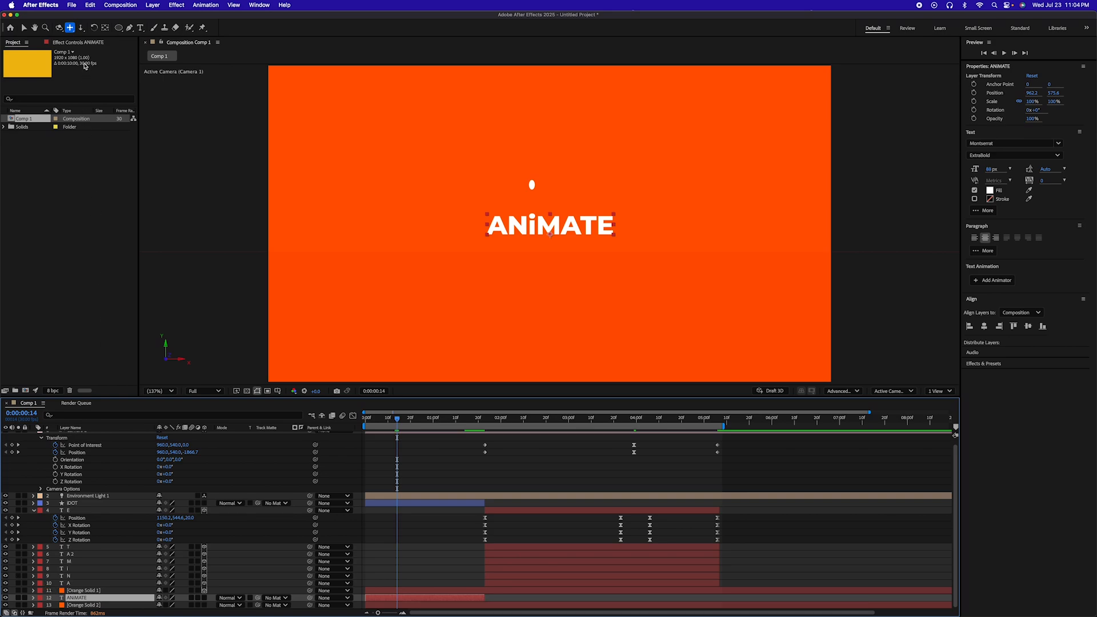
click(120, 28)
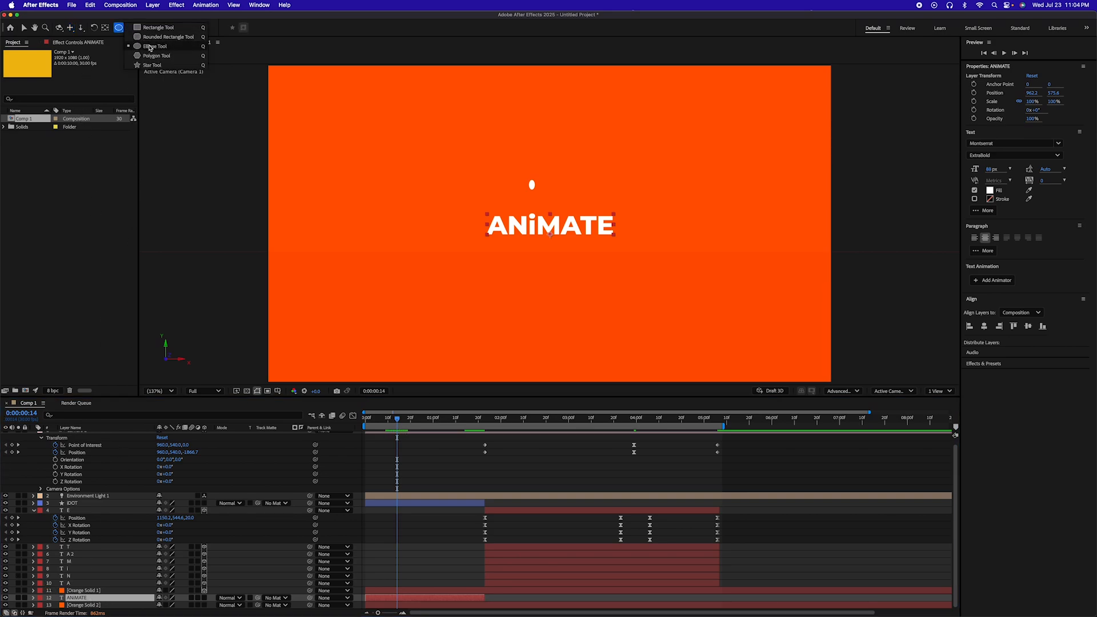
scroll(532, 240, up, 2)
scroll(531, 240, up, 2)
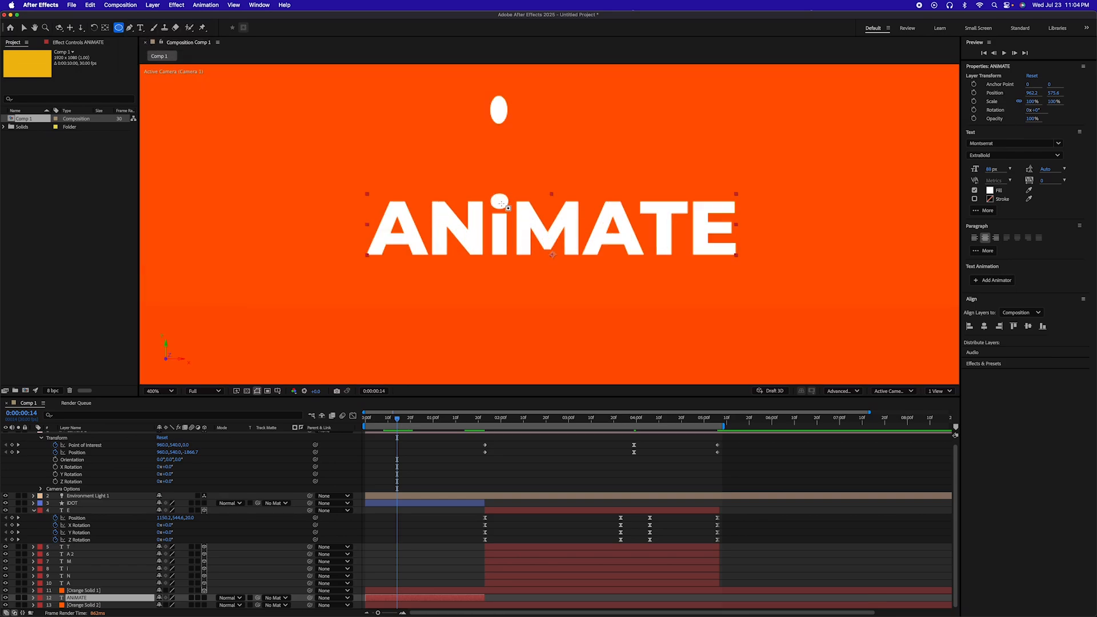
drag(501, 204, 489, 191)
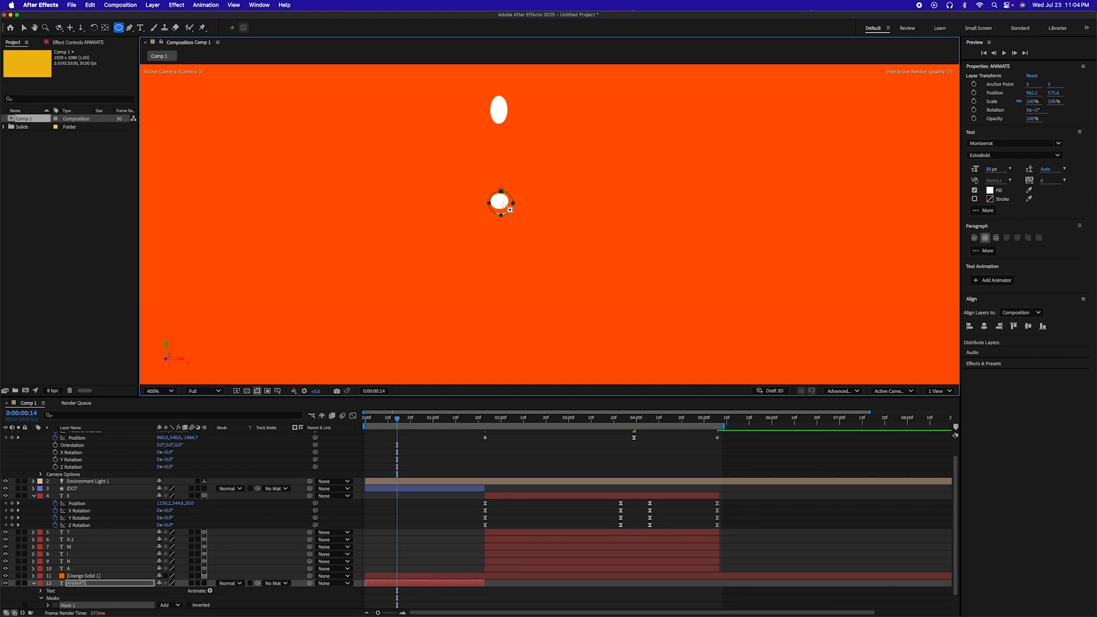
key(v)
double_click(513, 210)
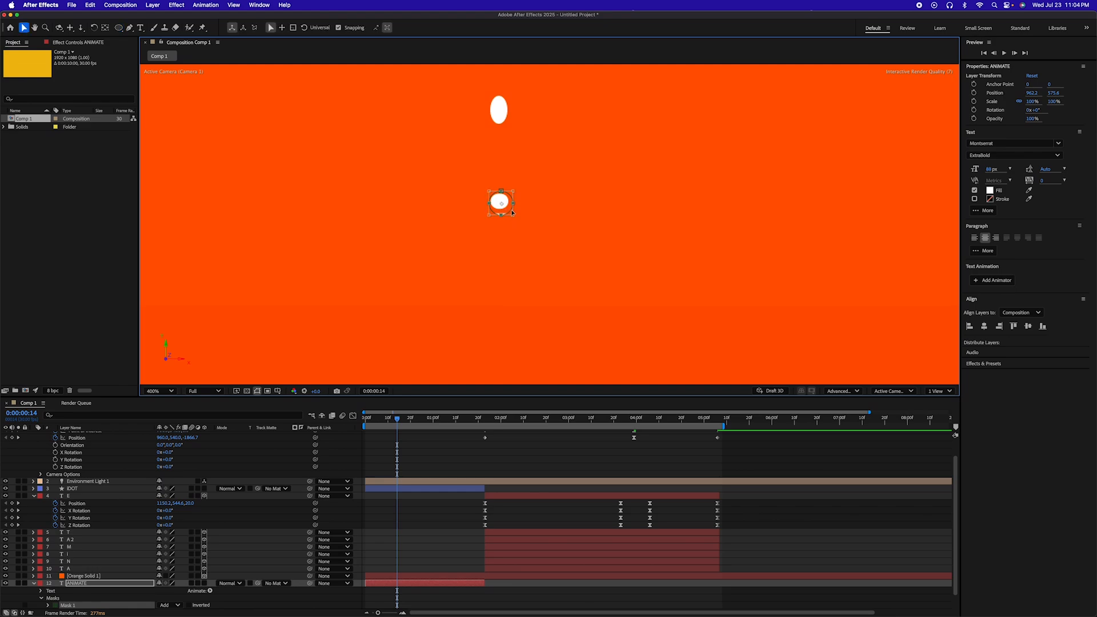
drag(511, 212, 510, 211)
Reveal the ANIMATE layer's mask and set its mode to Subtract.
scroll(96, 596, down, 2)
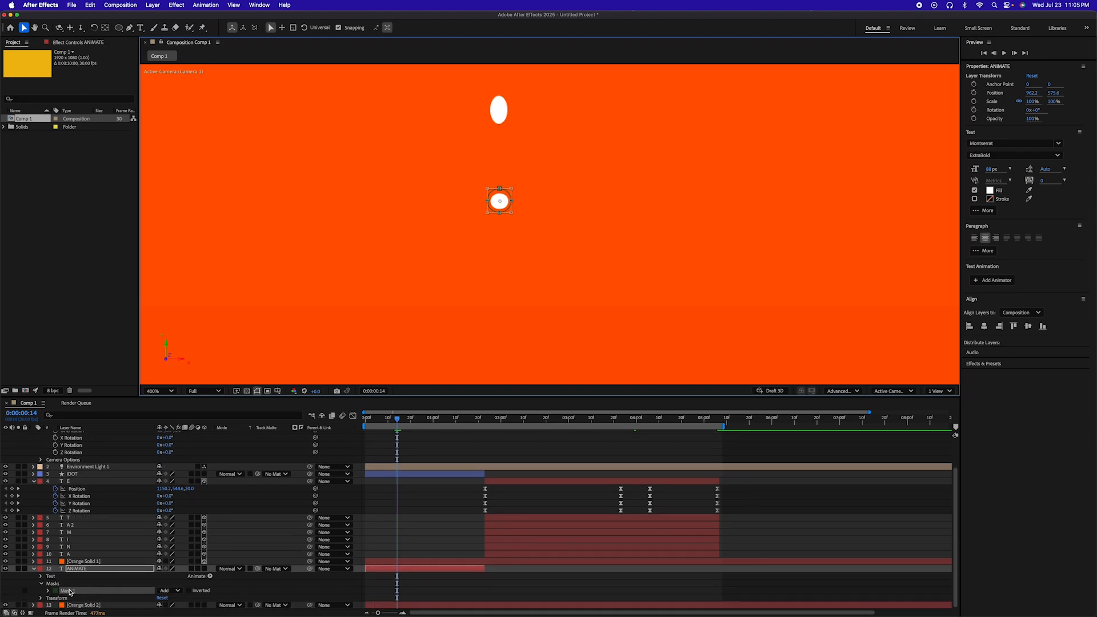
click(76, 569)
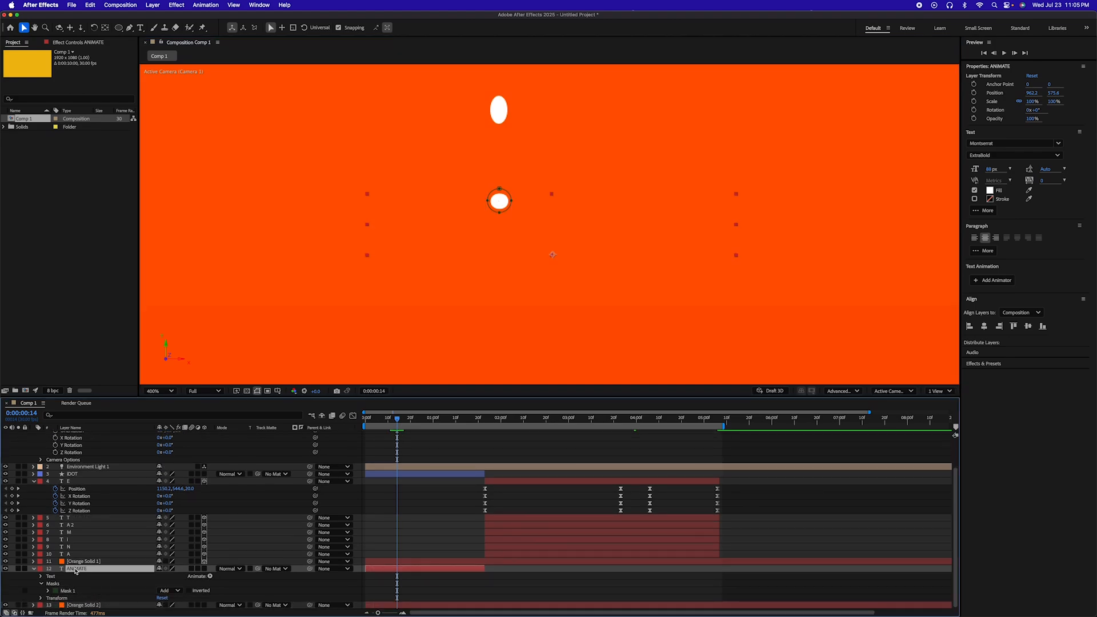
key(m)
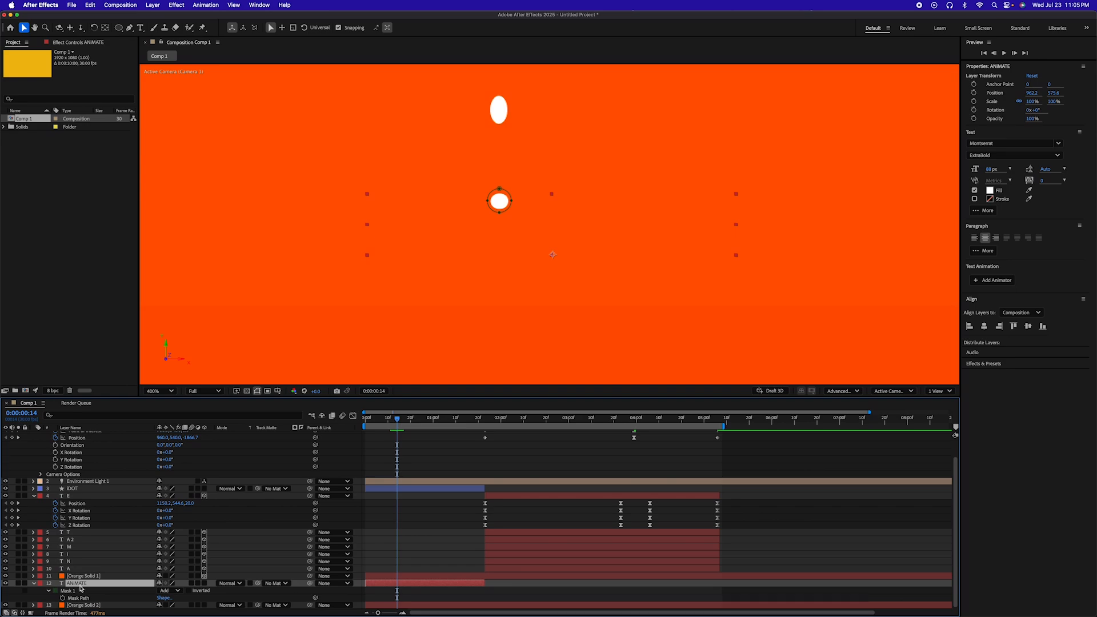
key(m)
key(m)
click(176, 591)
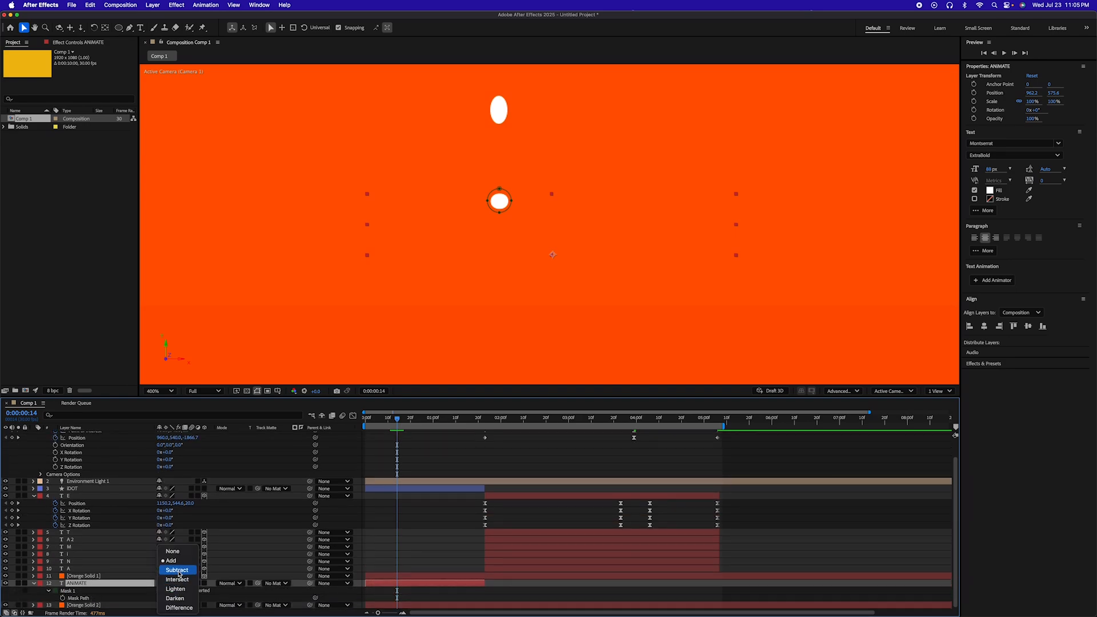
click(177, 570)
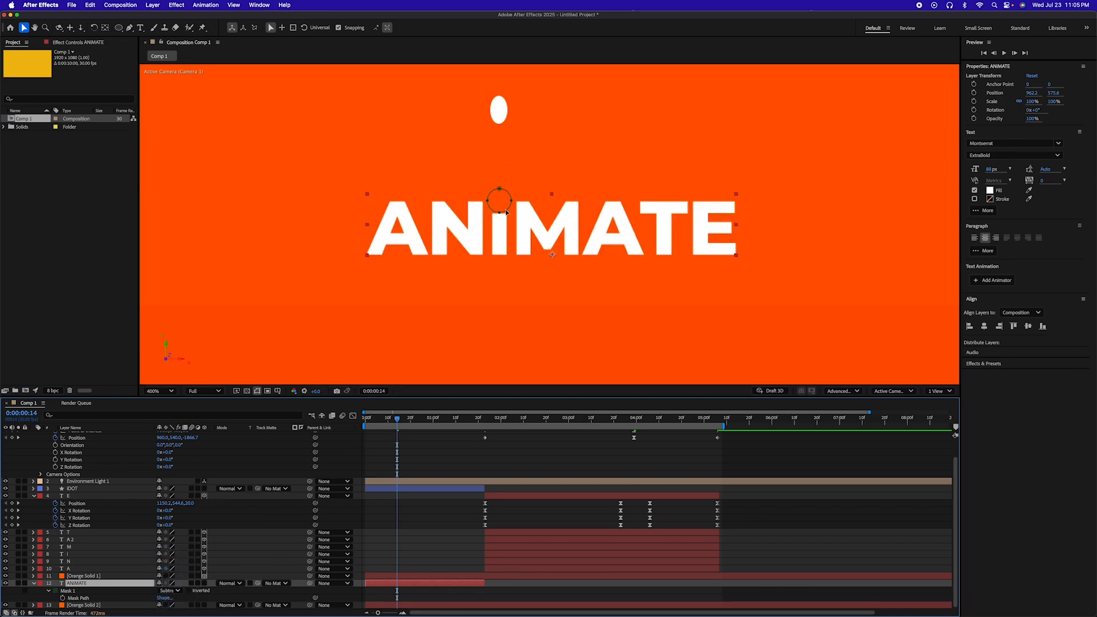
Preview the masked title animation from the start and fit the whole composition in the viewer.
drag(398, 423, 366, 423)
mouse_move(540, 610)
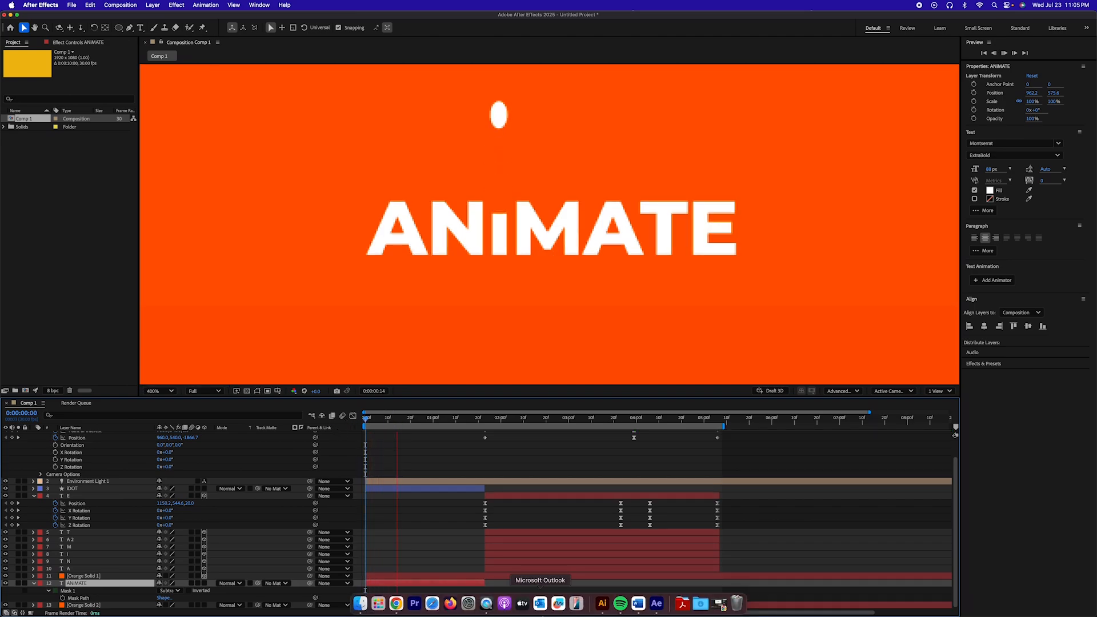
click(160, 390)
click(164, 405)
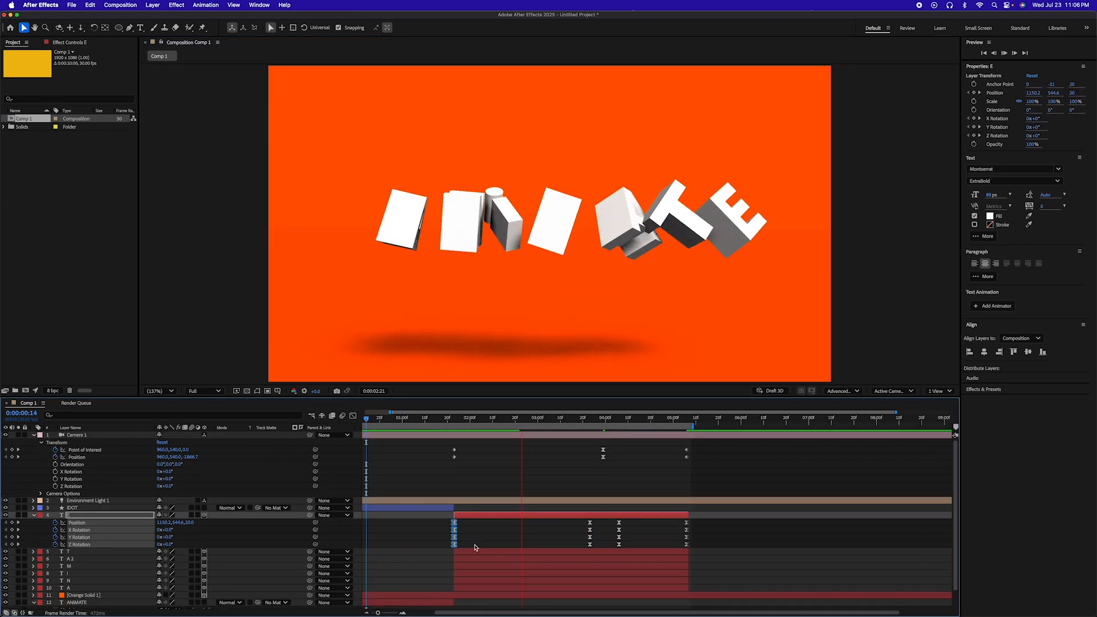
key(space)
scroll(474, 555, right, 3)
scroll(464, 557, left, 5)
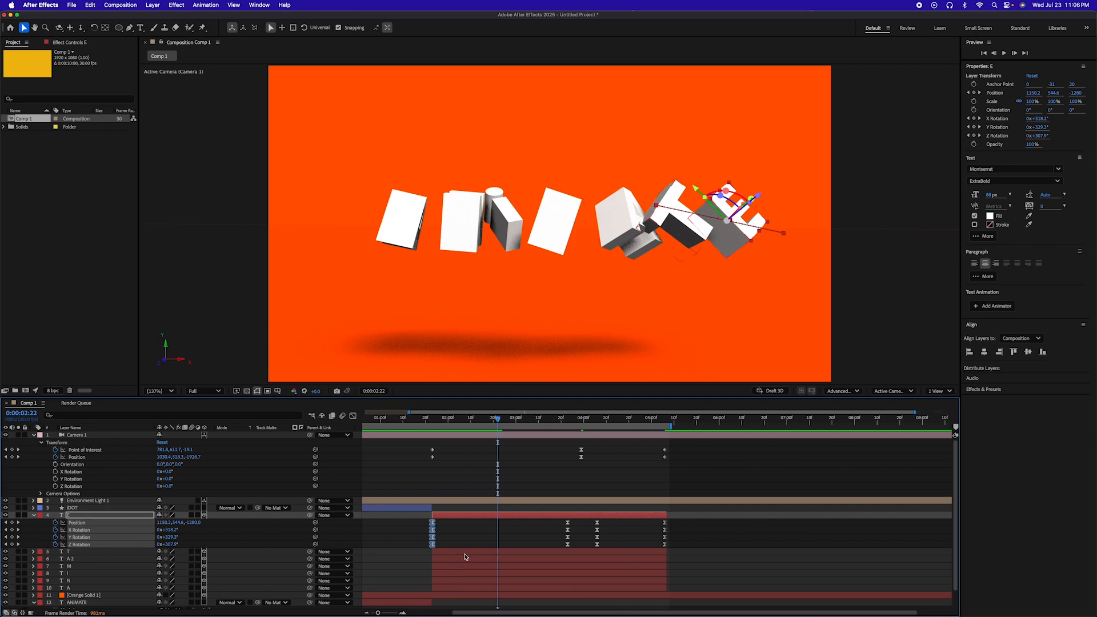
Set the current time to 1:23 and reveal the keyframes of all seven letter layers.
drag(476, 419, 485, 442)
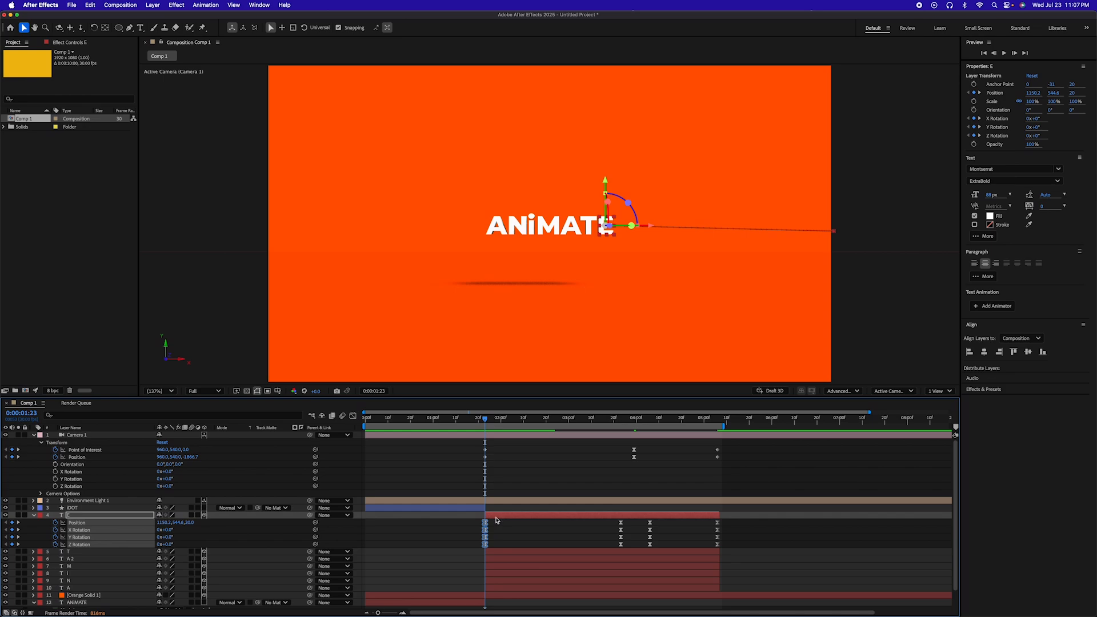
shift+click(497, 587)
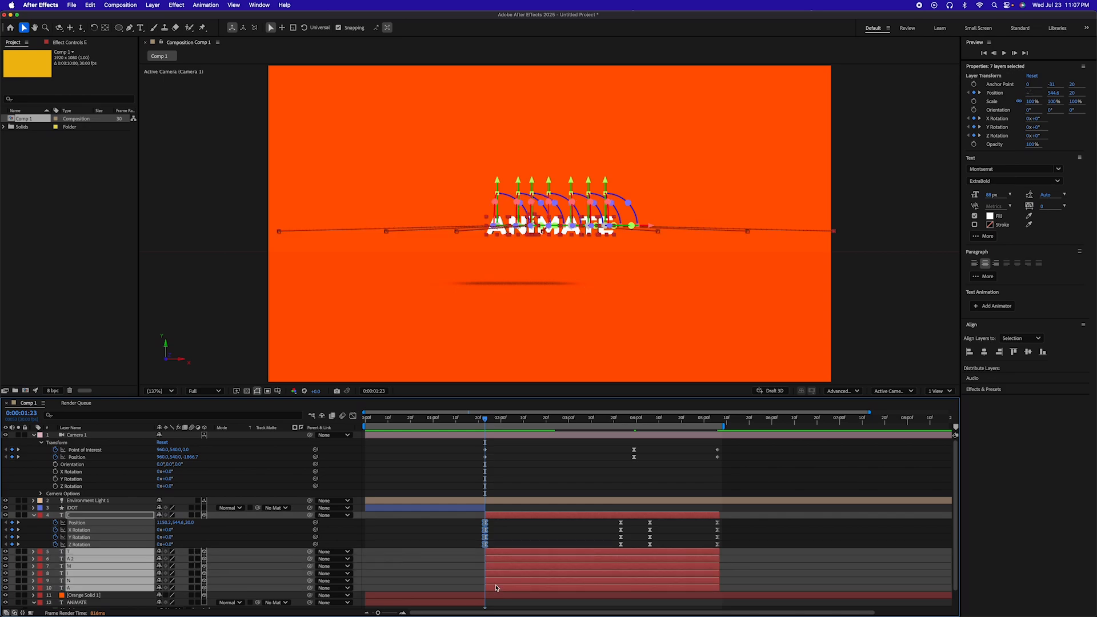
key(u)
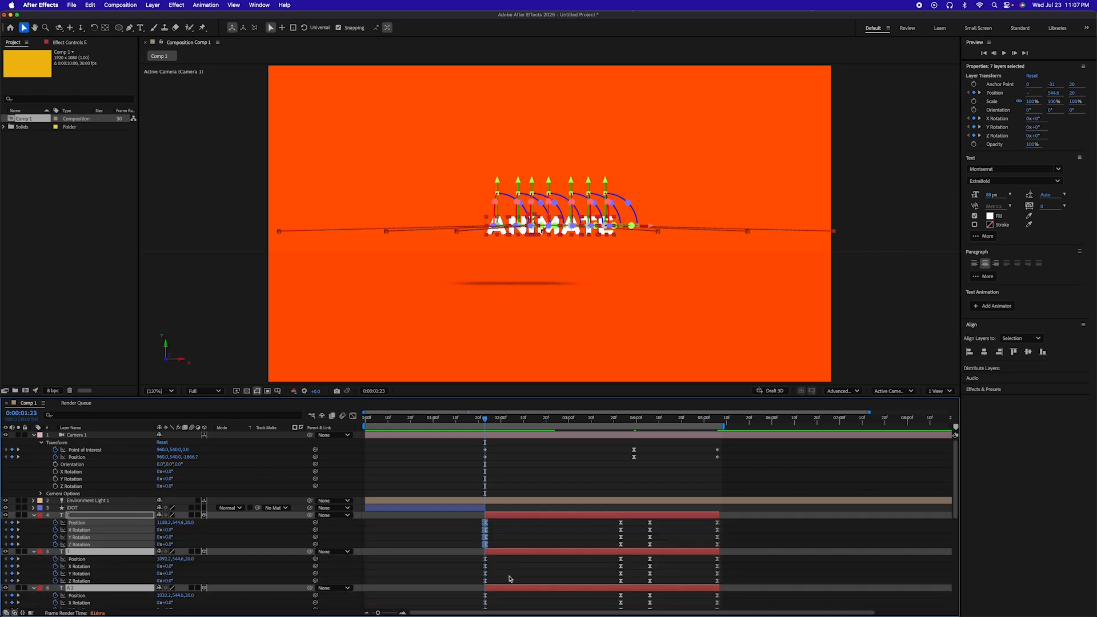
scroll(510, 578, down, 5)
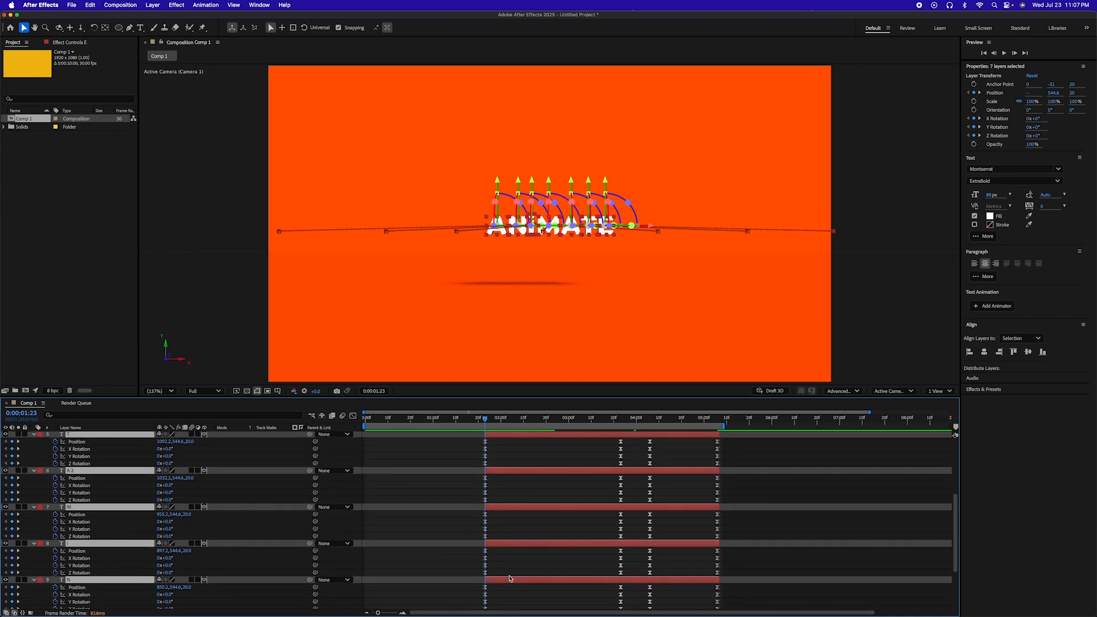
scroll(510, 578, up, 5)
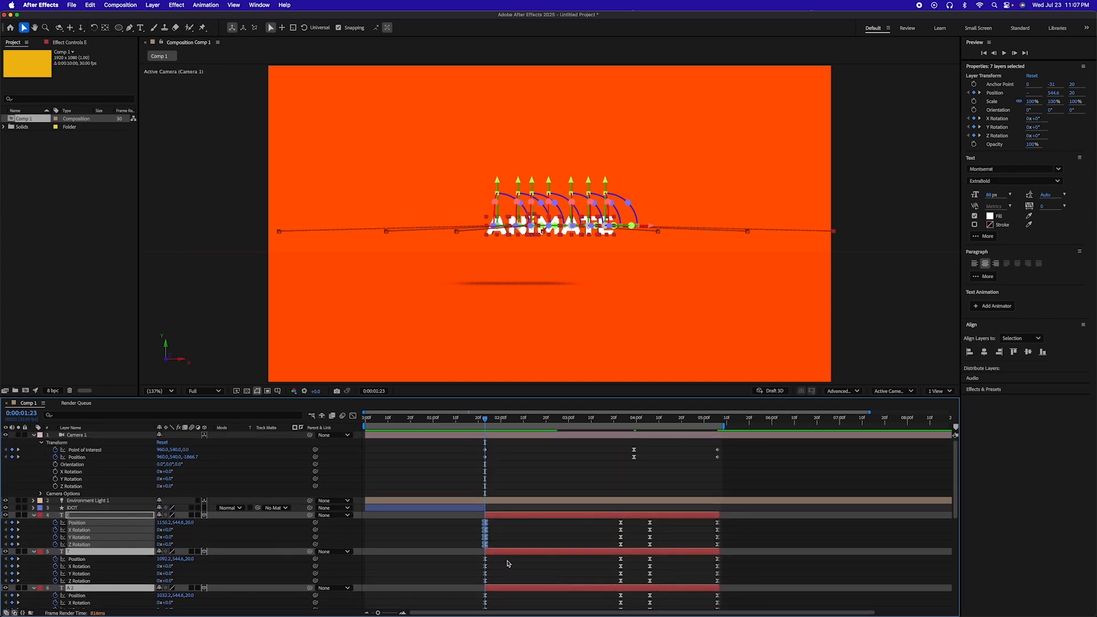
Reapply Easy Ease to all letters' first keyframes at 1:23 and shorten their outgoing influence in the speed graph to about 0.43%.
drag(465, 514, 489, 575)
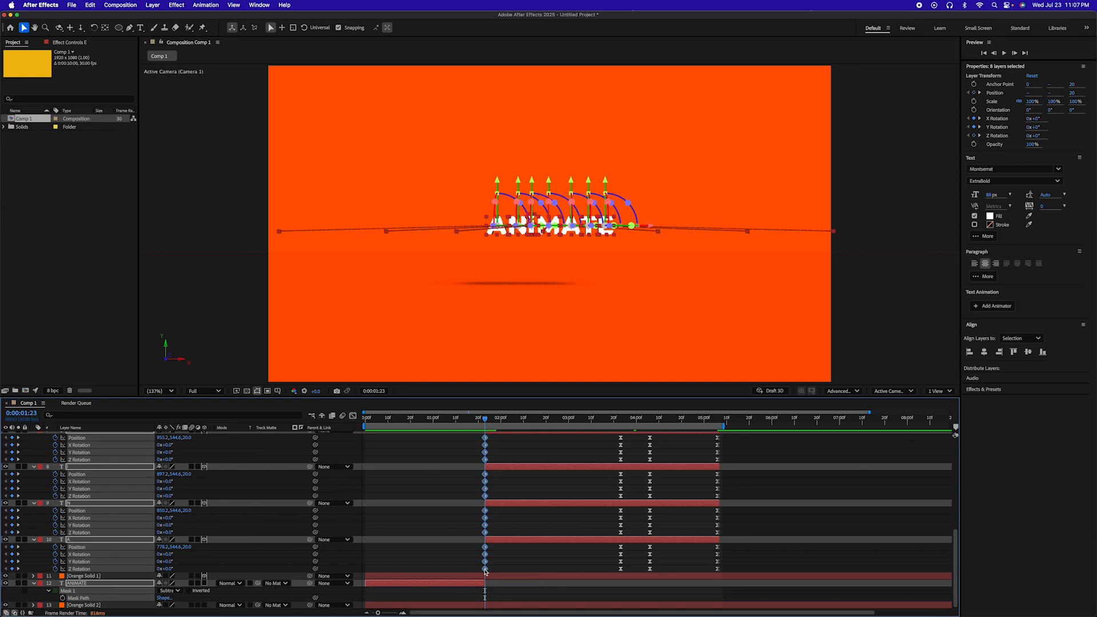
key(F9)
key(shift+F3)
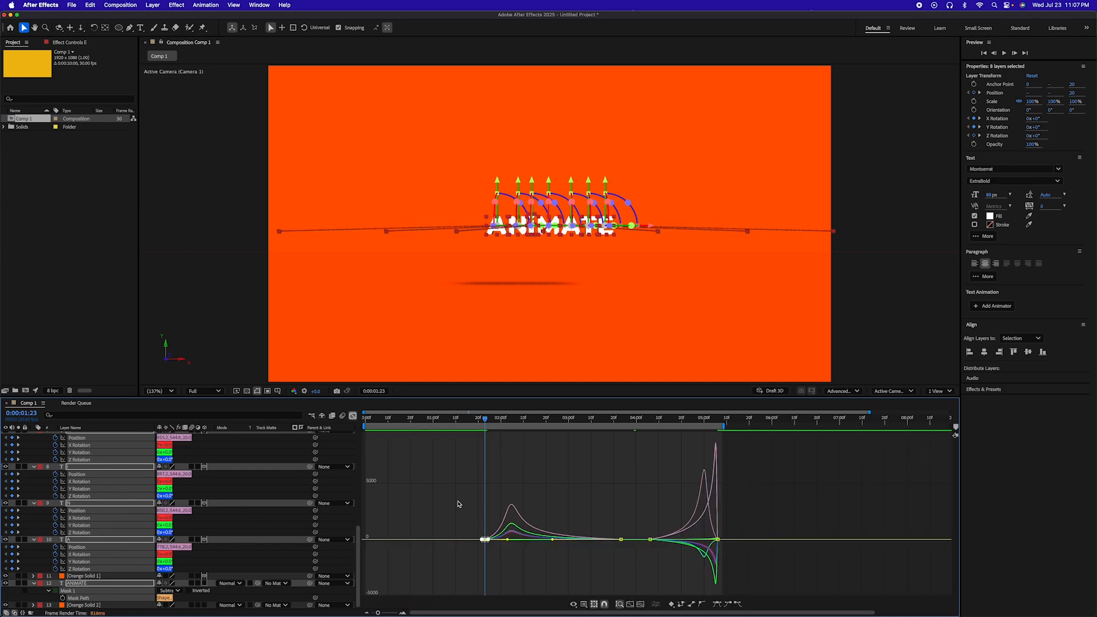
drag(507, 540, 485, 540)
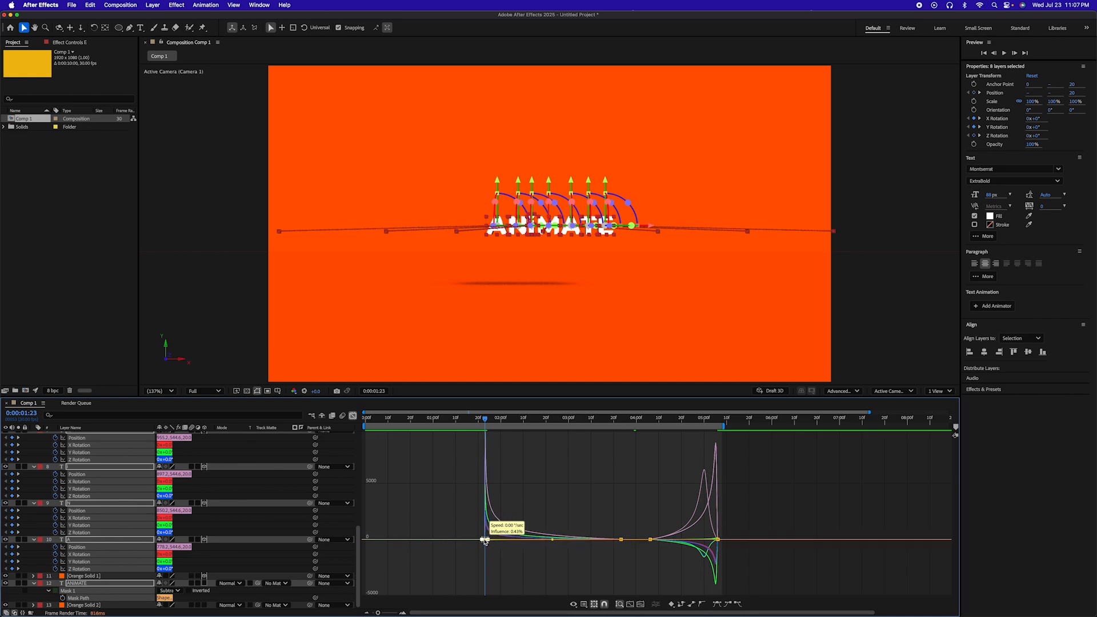
click(353, 415)
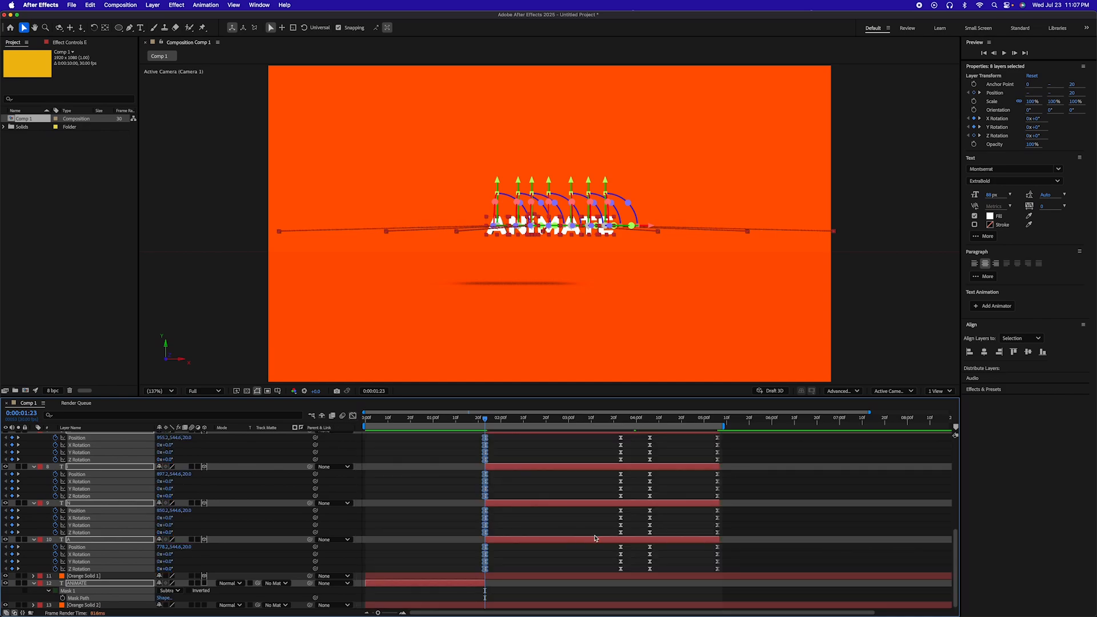
Shorten the incoming ease influence of all letters' last keyframes at 5:06 to about 5.23% and preview the animation from the start.
scroll(740, 477, up, 10)
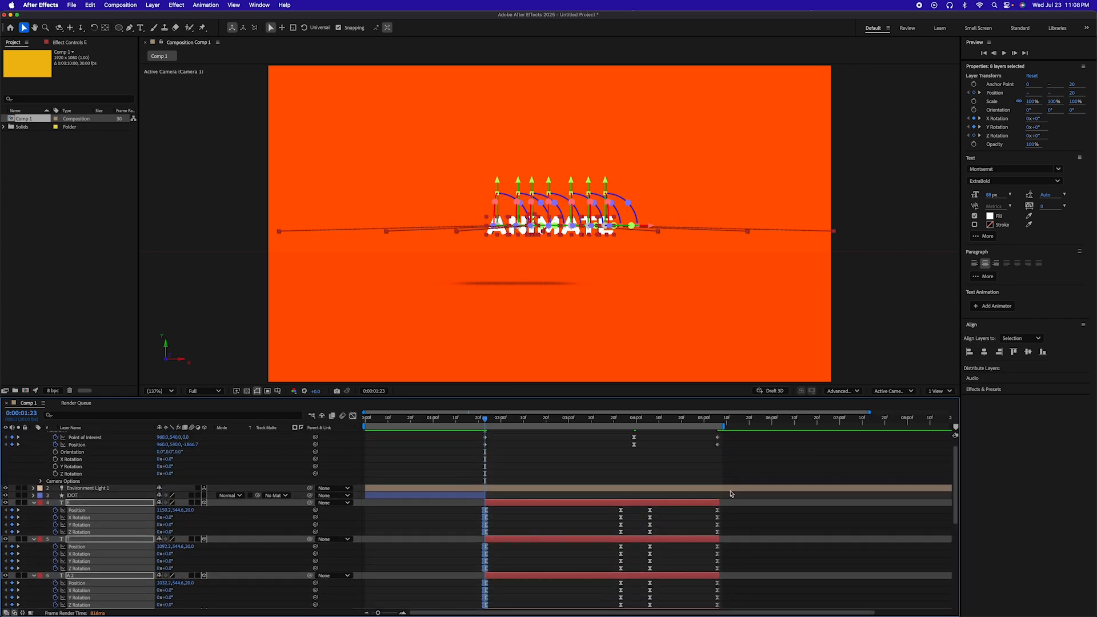
drag(708, 510, 740, 582)
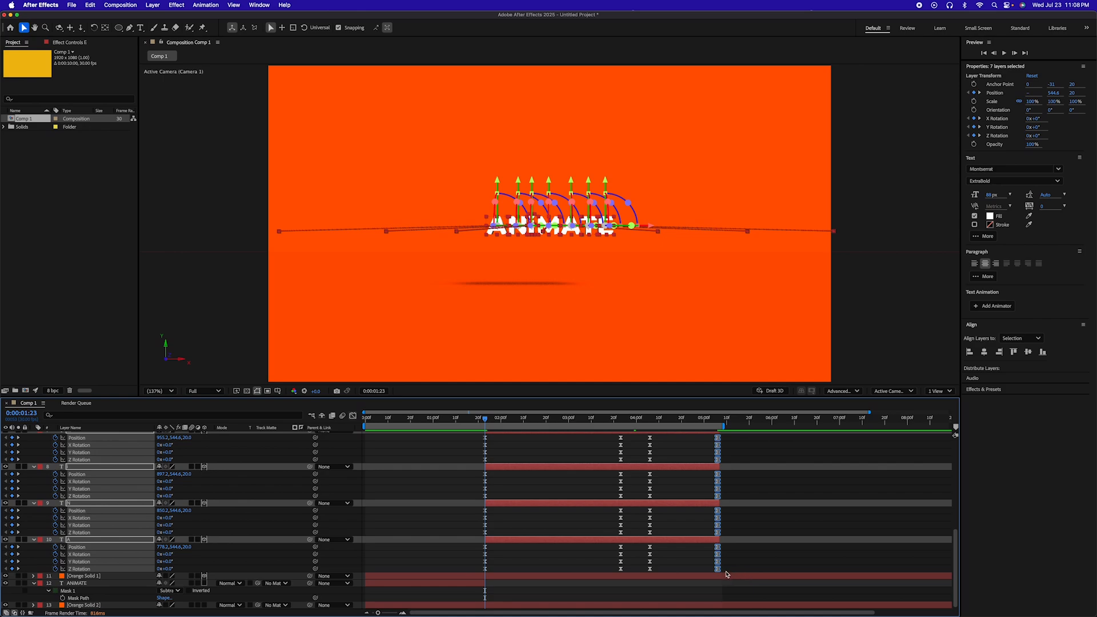
super+click(717, 569)
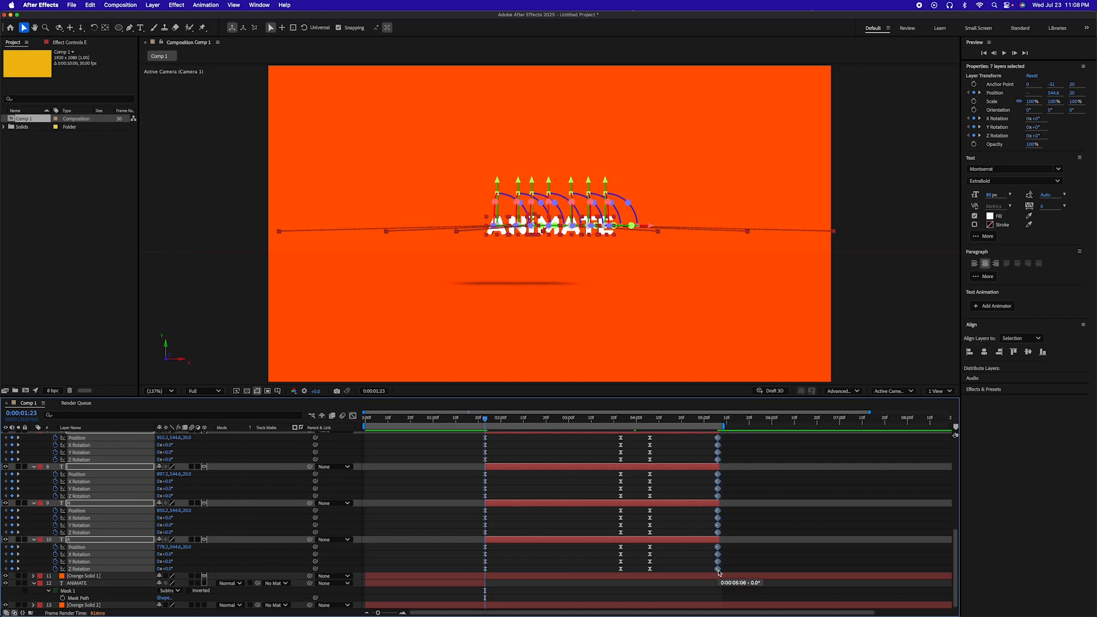
super+click(717, 570)
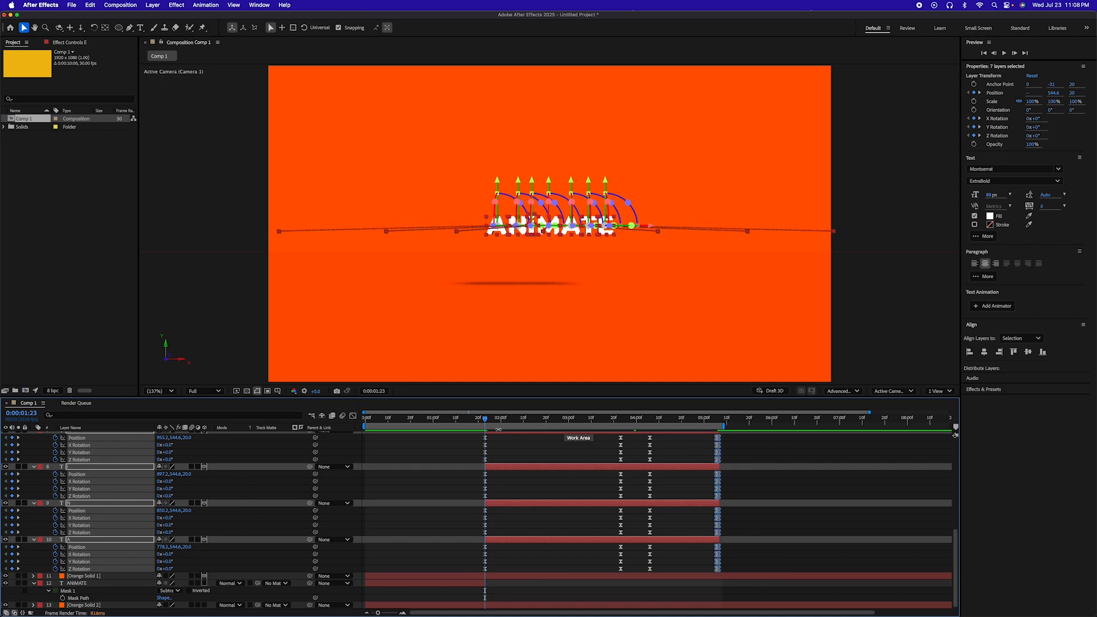
click(353, 416)
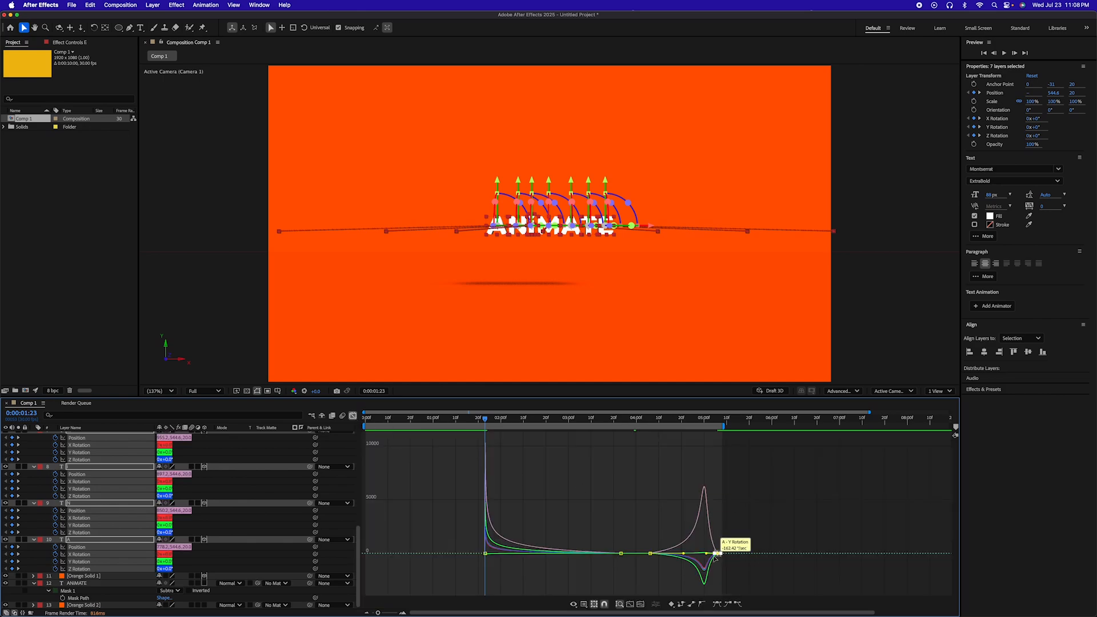
drag(715, 556, 718, 554)
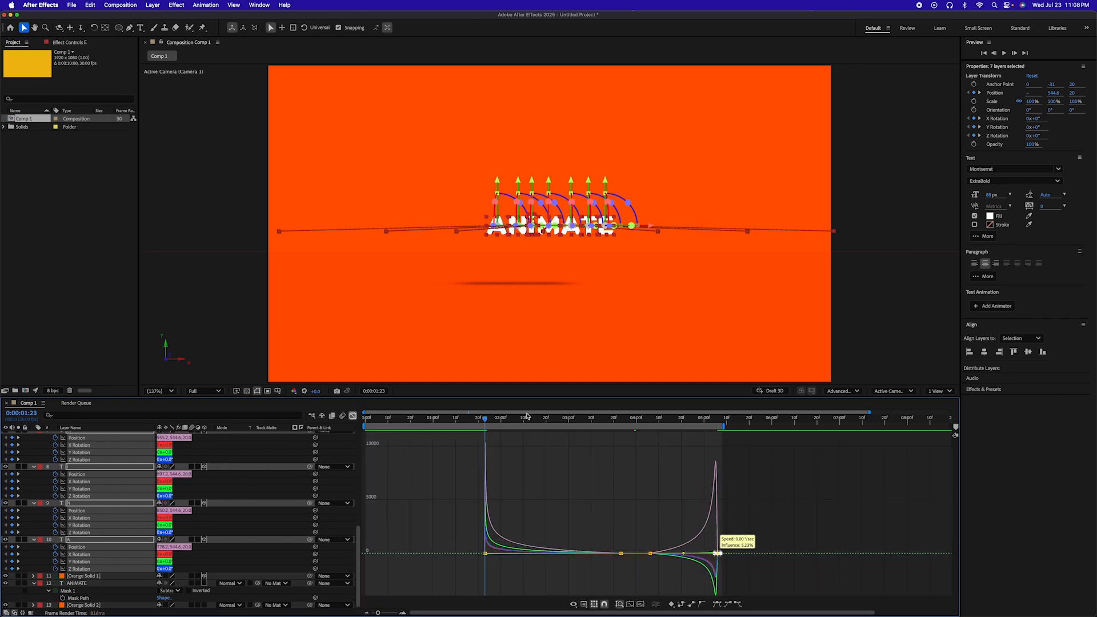
click(352, 416)
key(Home)
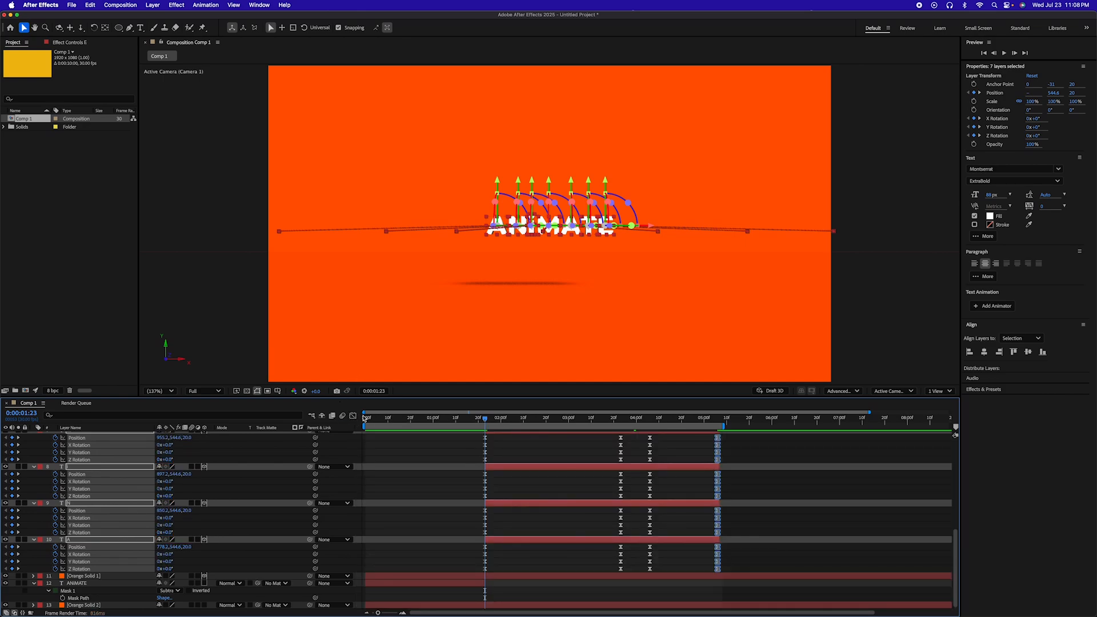
key(space)
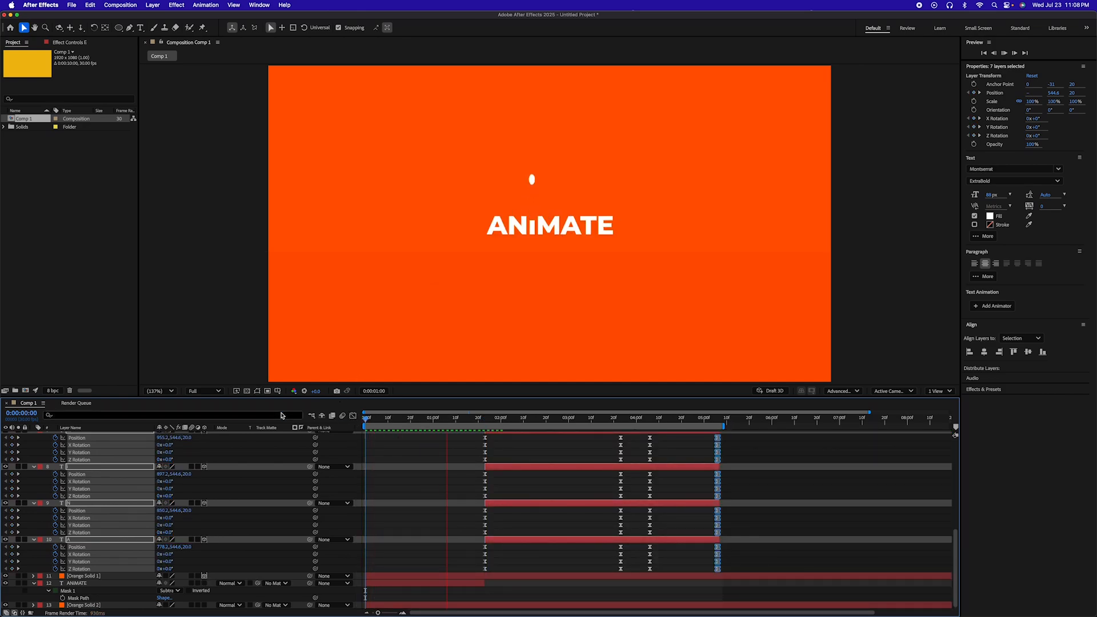